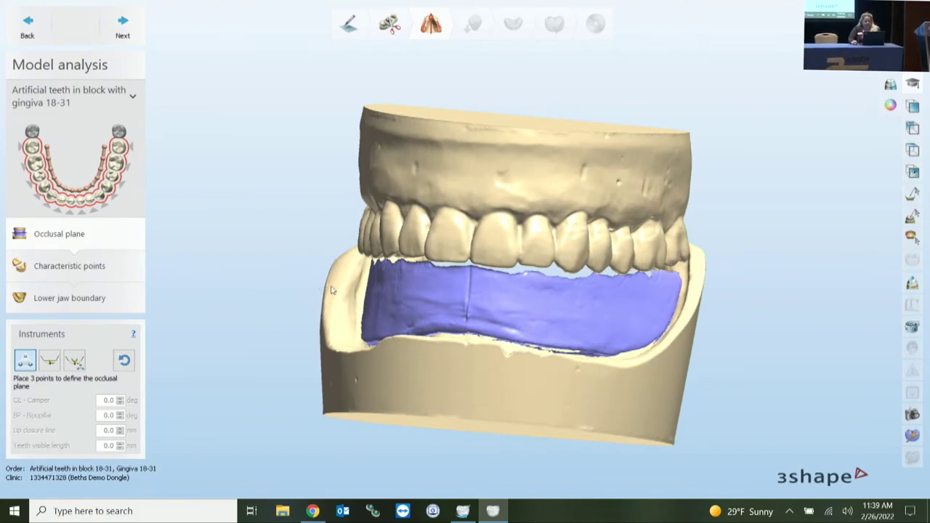
Define the occlusal plane with three points on the upper rim of the lower bite block: both posterior ends and the front midline.
{"action": "right_click_drag", "start_coordinate": [386, 299], "coordinate": [384, 270]}
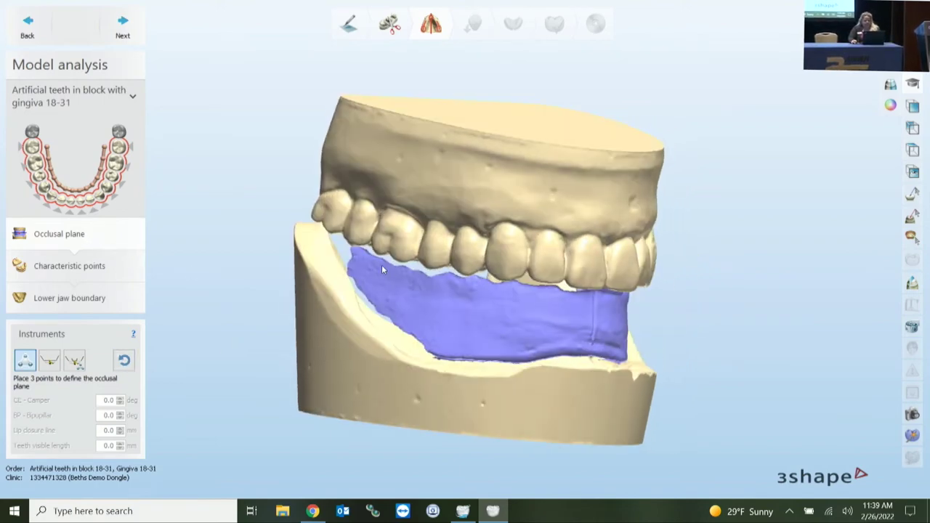
{"action": "left_click", "coordinate": [379, 262]}
{"action": "right_click_drag", "start_coordinate": [709, 332], "coordinate": [469, 293]}
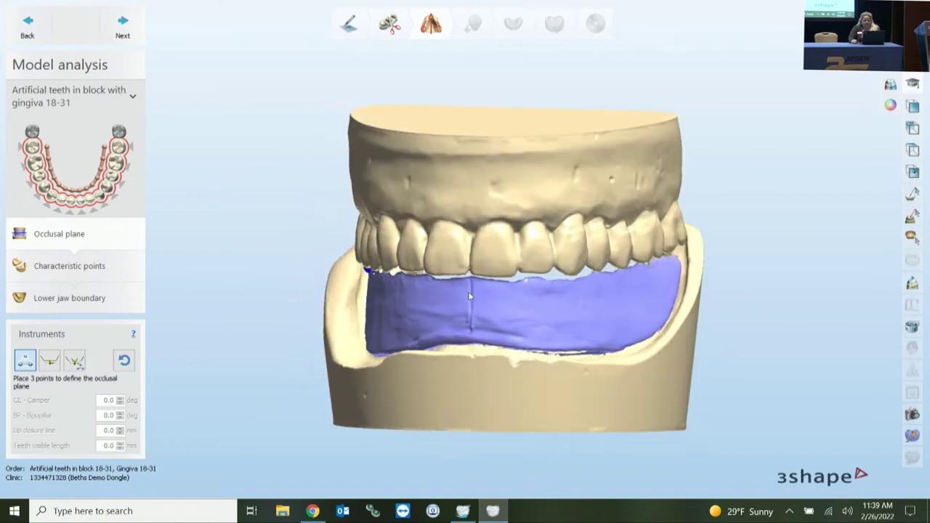
{"action": "right_click_drag", "start_coordinate": [693, 294], "coordinate": [617, 265]}
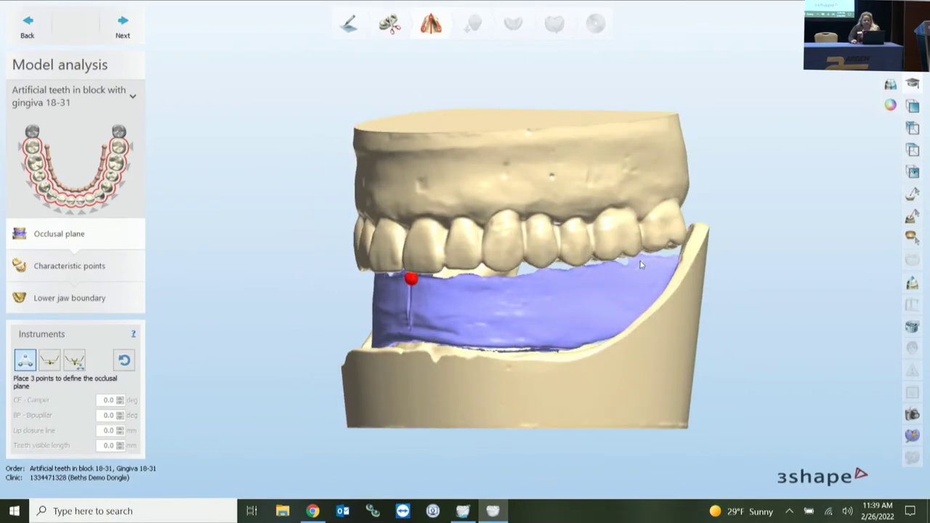
{"action": "left_click", "coordinate": [640, 261]}
{"action": "right_click_drag", "start_coordinate": [556, 347], "coordinate": [608, 296]}
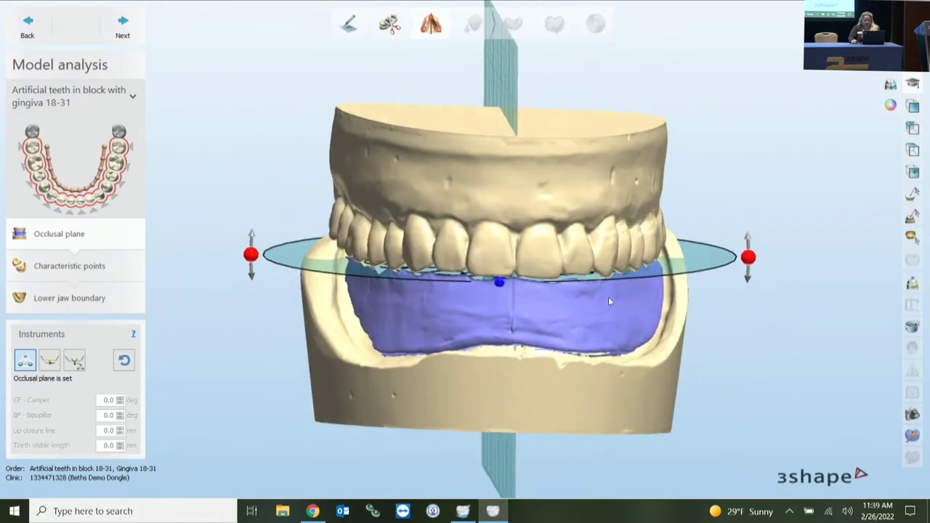
Start the characteristic points and mark the center, buccal and lingual points of retromolar pad #1 on the lower jaw.
{"action": "left_click", "coordinate": [100, 268]}
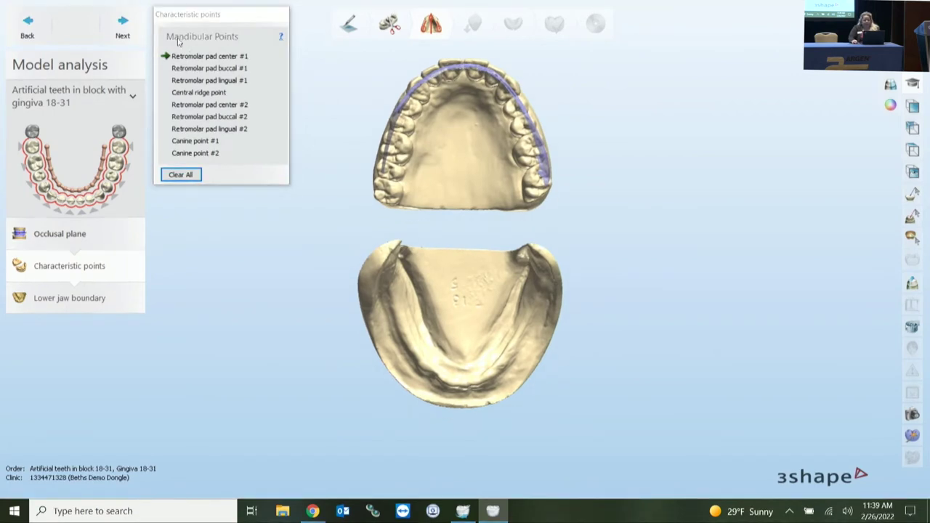
{"action": "left_click_drag", "start_coordinate": [189, 14], "coordinate": [195, 95]}
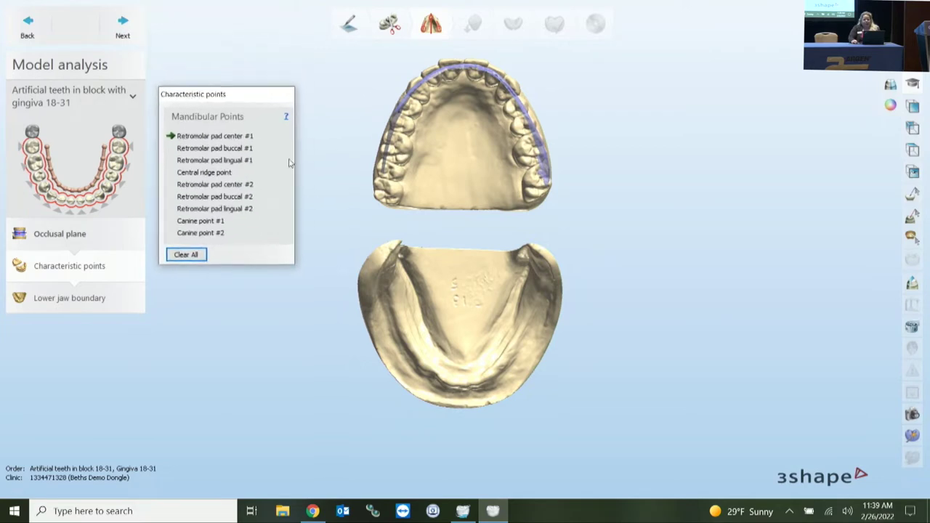
{"action": "scroll", "coordinate": [447, 290], "scroll_direction": "up", "scroll_amount": 3}
{"action": "right_click_drag", "start_coordinate": [425, 310], "coordinate": [354, 239]}
{"action": "left_click", "coordinate": [351, 234]}
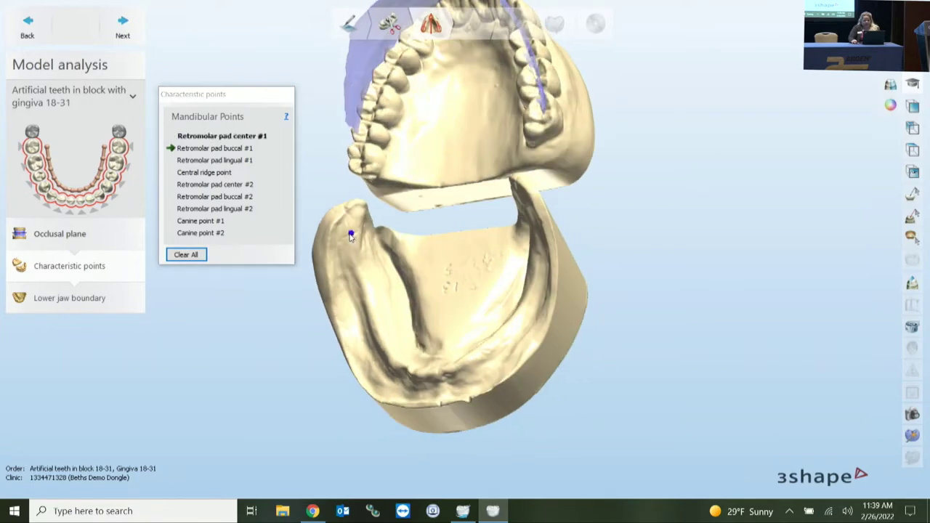
{"action": "left_click", "coordinate": [338, 238]}
{"action": "right_click_drag", "start_coordinate": [365, 238], "coordinate": [359, 231]}
{"action": "left_click", "coordinate": [360, 229]}
Mark the central ridge point and the center, buccal and lingual points of retromolar pad #2.
{"action": "right_click_drag", "start_coordinate": [399, 281], "coordinate": [465, 318]}
{"action": "left_click", "coordinate": [494, 401]}
{"action": "right_click_drag", "start_coordinate": [570, 319], "coordinate": [609, 299]}
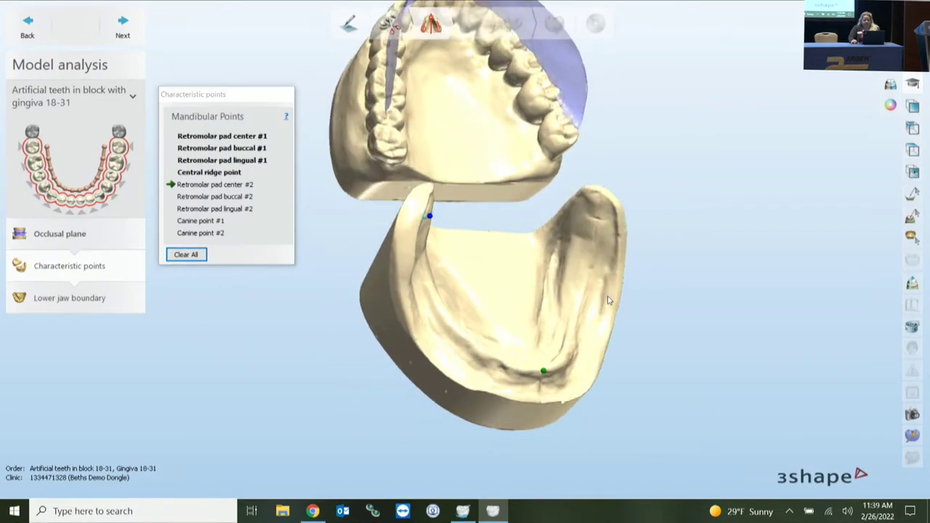
{"action": "left_click", "coordinate": [593, 217]}
{"action": "left_click", "coordinate": [609, 222]}
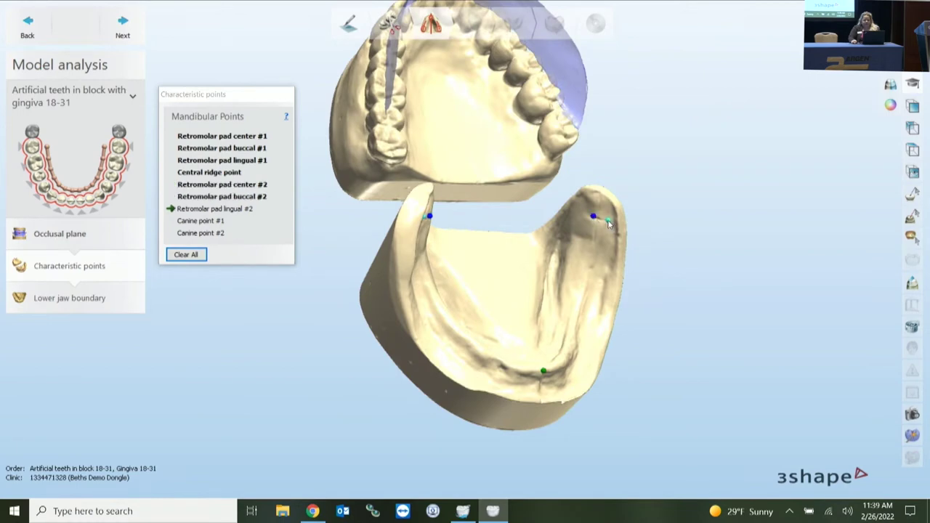
{"action": "left_click", "coordinate": [577, 213]}
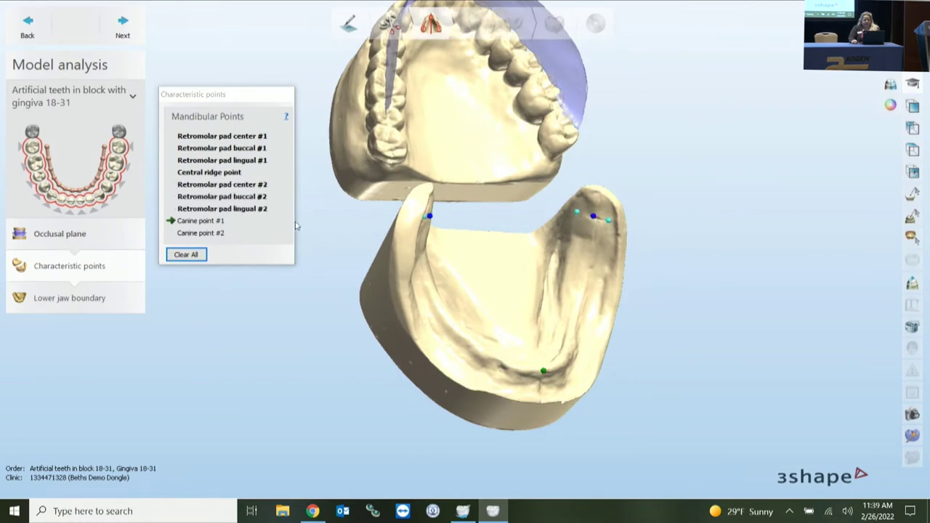
Mark canine points #1 and #2 on the lower ridge on either side of the central ridge point.
{"action": "right_click_drag", "start_coordinate": [467, 298], "coordinate": [441, 316]}
{"action": "left_click", "coordinate": [442, 387]}
{"action": "right_click_drag", "start_coordinate": [562, 389], "coordinate": [526, 385]}
{"action": "left_click", "coordinate": [527, 383]}
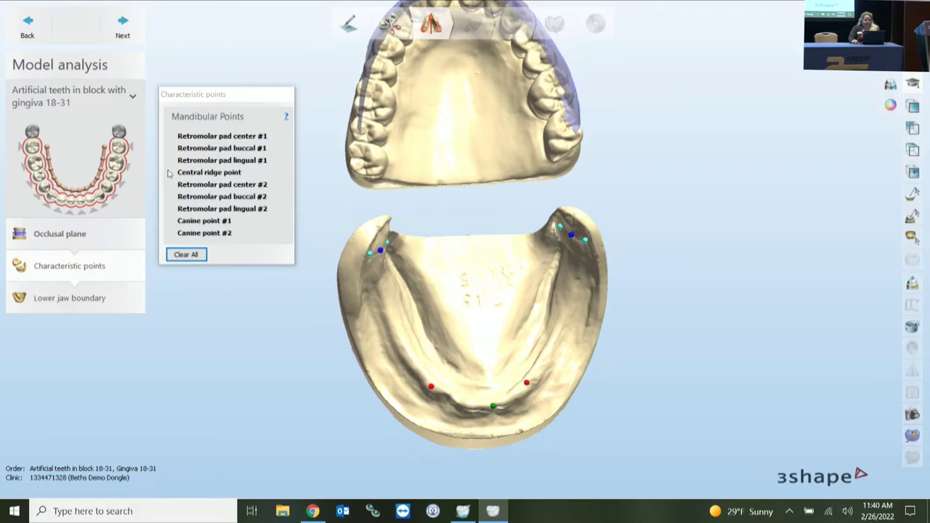
Begin the lower jaw boundary outline, tracing the lingual border from one retromolar pad forward and around the anterior curve.
{"action": "left_click", "coordinate": [122, 25]}
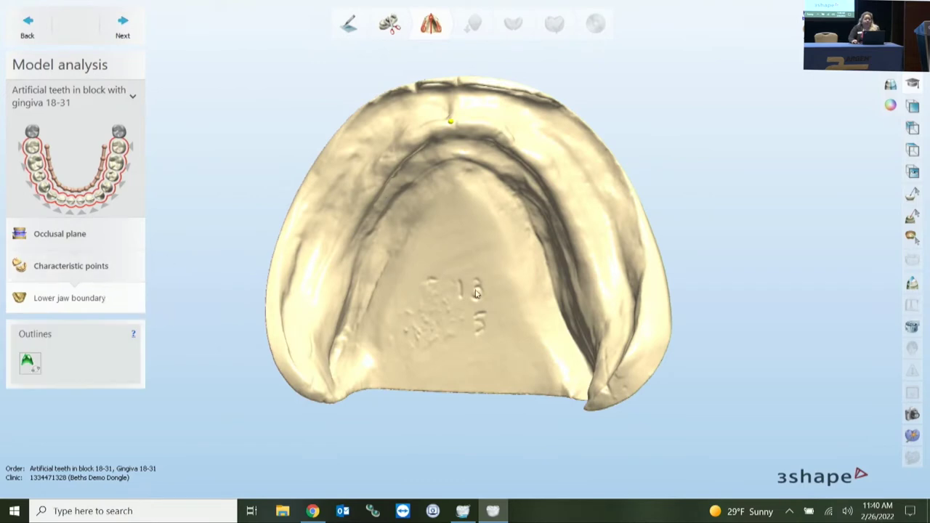
{"action": "left_click", "coordinate": [30, 361]}
{"action": "right_click_drag", "start_coordinate": [371, 322], "coordinate": [357, 333]}
{"action": "left_click", "coordinate": [353, 334]}
{"action": "left_click", "coordinate": [369, 273]}
{"action": "left_click", "coordinate": [397, 219]}
{"action": "left_click", "coordinate": [427, 179]}
{"action": "left_click", "coordinate": [457, 166]}
{"action": "left_click", "coordinate": [503, 186]}
Continue the boundary outline back along the opposite lingual border and around the retromolar pad.
{"action": "right_click_drag", "start_coordinate": [516, 223], "coordinate": [553, 257]}
{"action": "left_click", "coordinate": [518, 215]}
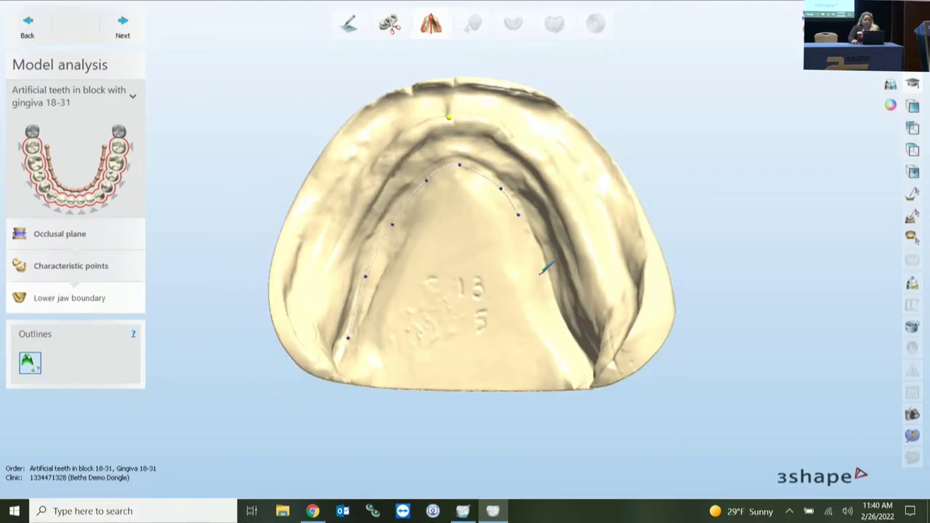
{"action": "left_click", "coordinate": [549, 282]}
{"action": "right_click_drag", "start_coordinate": [552, 283], "coordinate": [580, 339]}
{"action": "left_click", "coordinate": [566, 347]}
{"action": "left_click", "coordinate": [592, 375]}
{"action": "left_click", "coordinate": [610, 381]}
Extend the boundary outline forward from that retromolar pad along the buccal border towards the front.
{"action": "left_click", "coordinate": [642, 358]}
{"action": "left_click", "coordinate": [657, 312]}
{"action": "left_click", "coordinate": [642, 260]}
{"action": "right_click_drag", "start_coordinate": [643, 259], "coordinate": [622, 240]}
{"action": "left_click", "coordinate": [625, 198]}
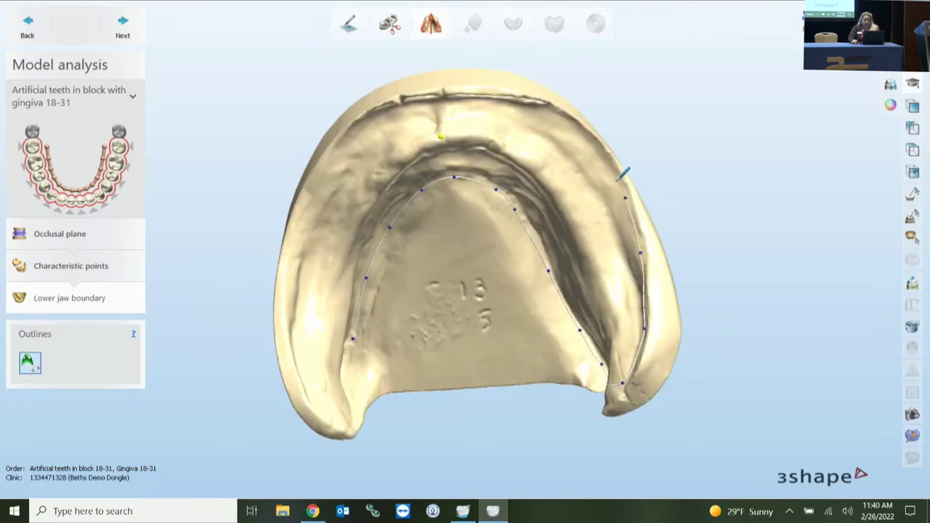
{"action": "left_click", "coordinate": [598, 148]}
{"action": "left_click", "coordinate": [560, 112]}
Trace the boundary outline across the anterior labial border and onto the other buccal side.
{"action": "right_click_drag", "start_coordinate": [539, 94], "coordinate": [518, 88]}
{"action": "left_click", "coordinate": [508, 95]}
{"action": "left_click", "coordinate": [459, 87]}
{"action": "left_click", "coordinate": [408, 93]}
{"action": "left_click", "coordinate": [358, 115]}
{"action": "left_click", "coordinate": [318, 186]}
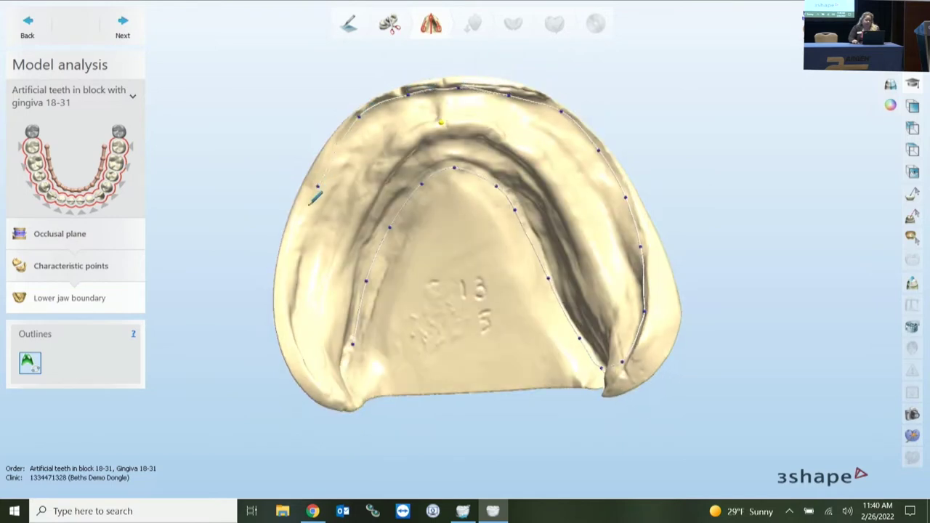
Trace the remaining buccal border back around the retromolar pad and close the boundary outline at its starting point.
{"action": "left_click", "coordinate": [296, 249]}
{"action": "right_click_drag", "start_coordinate": [290, 337], "coordinate": [282, 313]}
{"action": "left_click", "coordinate": [276, 313]}
{"action": "left_click", "coordinate": [285, 356]}
{"action": "right_click_drag", "start_coordinate": [317, 368], "coordinate": [323, 390]}
{"action": "left_click", "coordinate": [324, 411]}
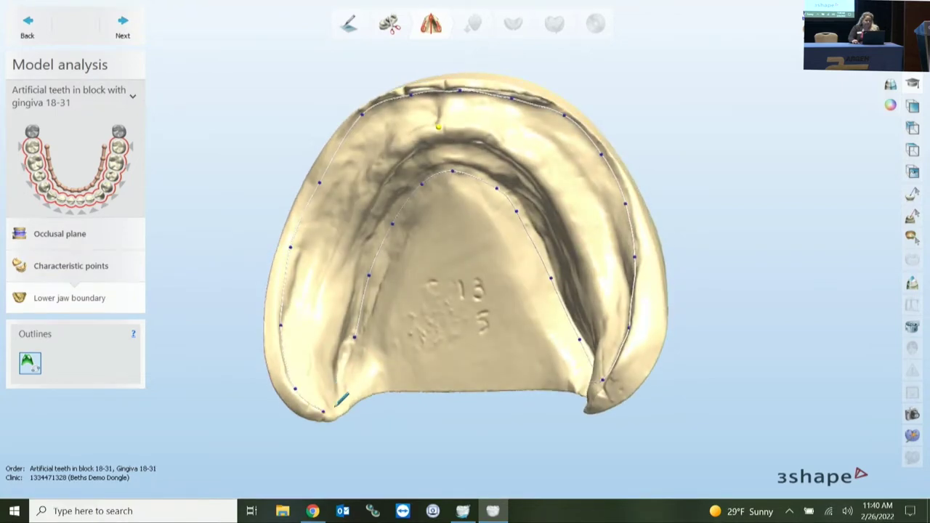
{"action": "left_click", "coordinate": [340, 390]}
{"action": "left_click", "coordinate": [355, 336]}
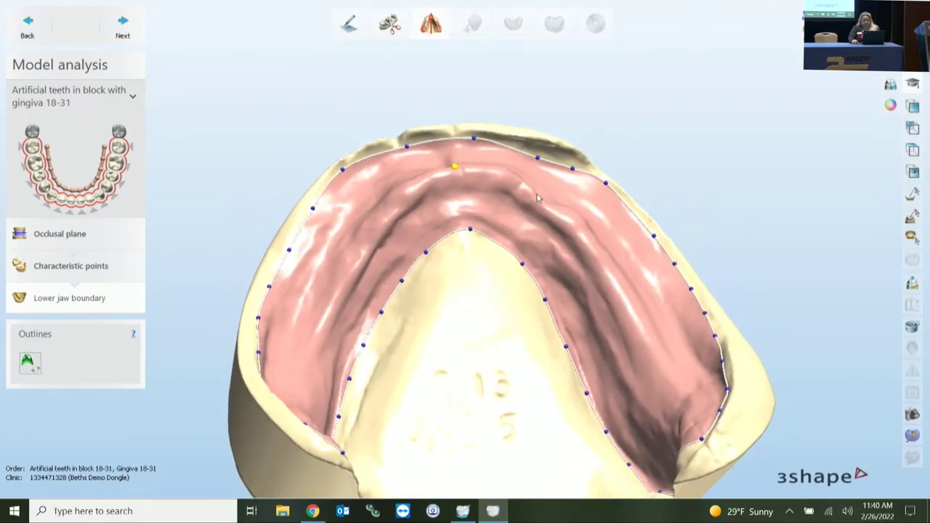
Move two anterior boundary points slightly outward, and redraw part of the lingual border with Fast edit line enabled.
{"action": "right_click_drag", "start_coordinate": [556, 172], "coordinate": [550, 154]}
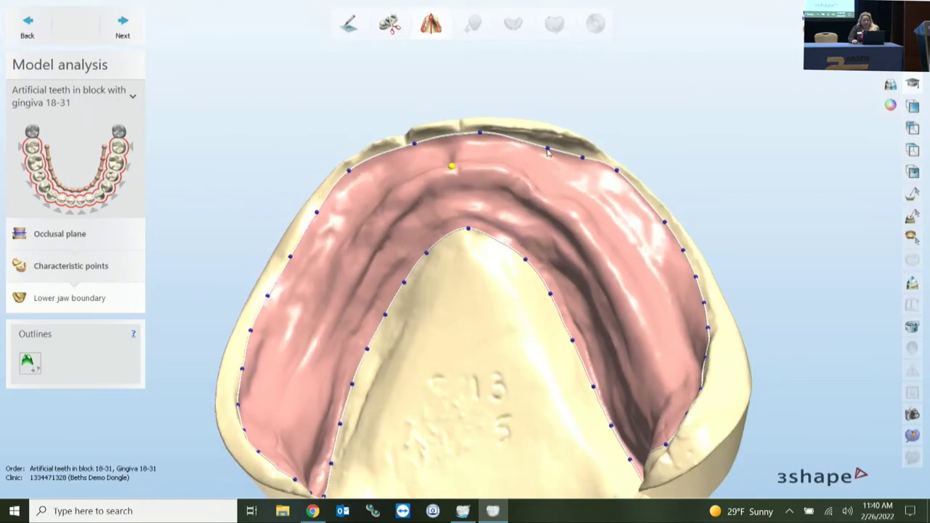
{"action": "left_click", "coordinate": [583, 158]}
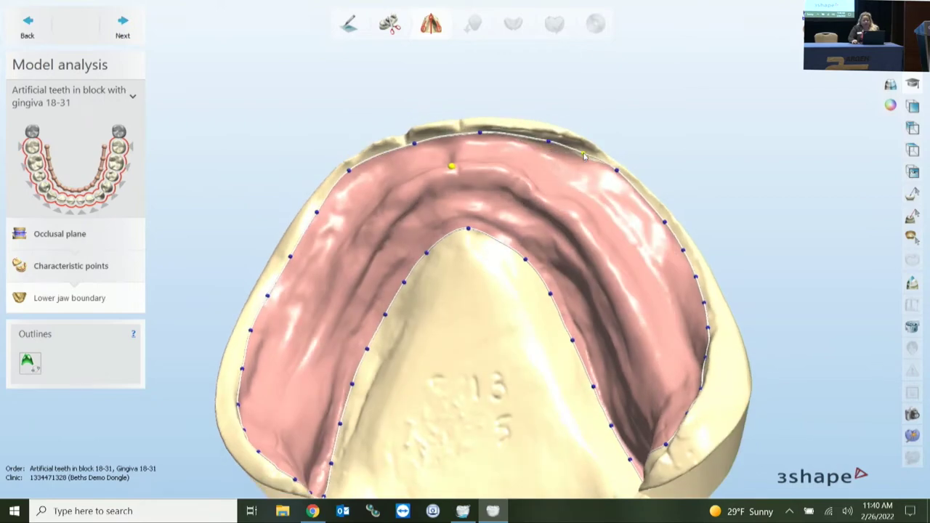
{"action": "right_click", "coordinate": [349, 173]}
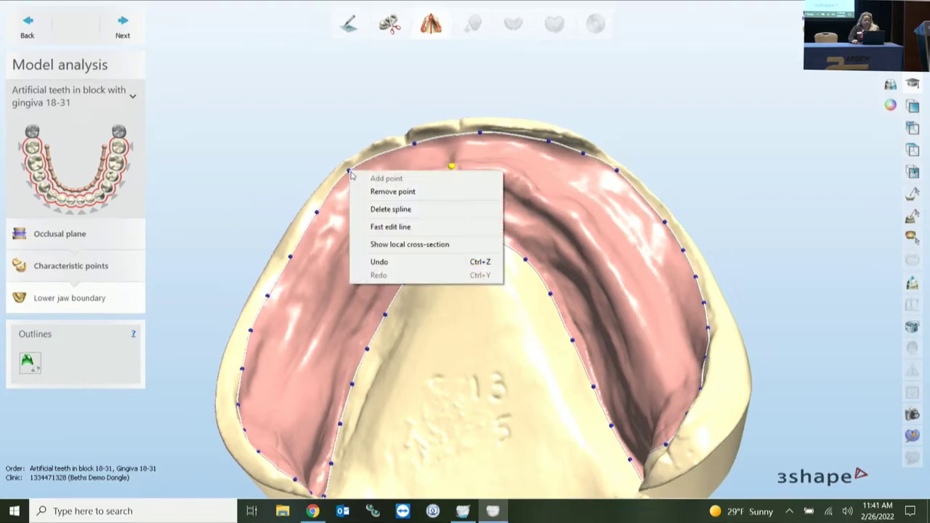
{"action": "left_click", "coordinate": [379, 229]}
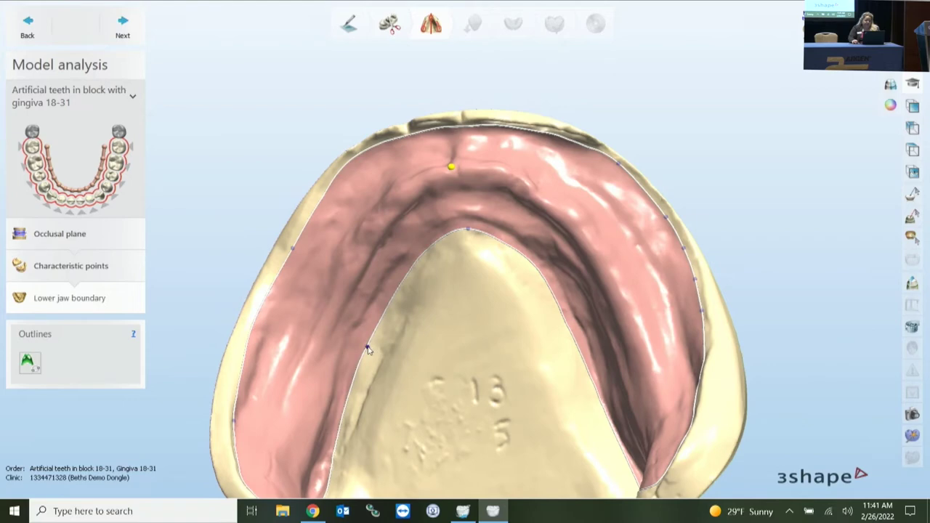
{"action": "left_click_drag", "start_coordinate": [509, 255], "coordinate": [538, 281]}
{"action": "right_click_drag", "start_coordinate": [420, 286], "coordinate": [416, 300]}
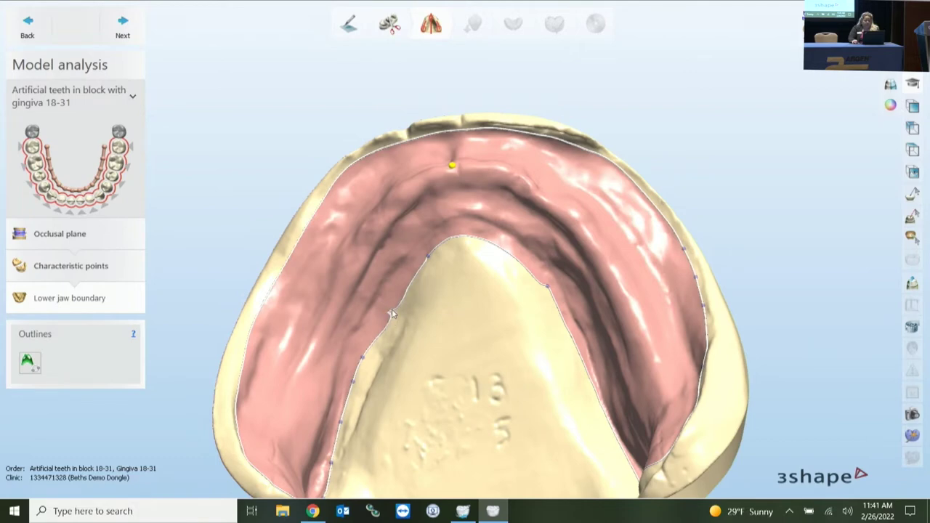
Turn Fast edit line off for the boundary spline to show its control points, and turn it back on.
{"action": "right_click", "coordinate": [391, 308]}
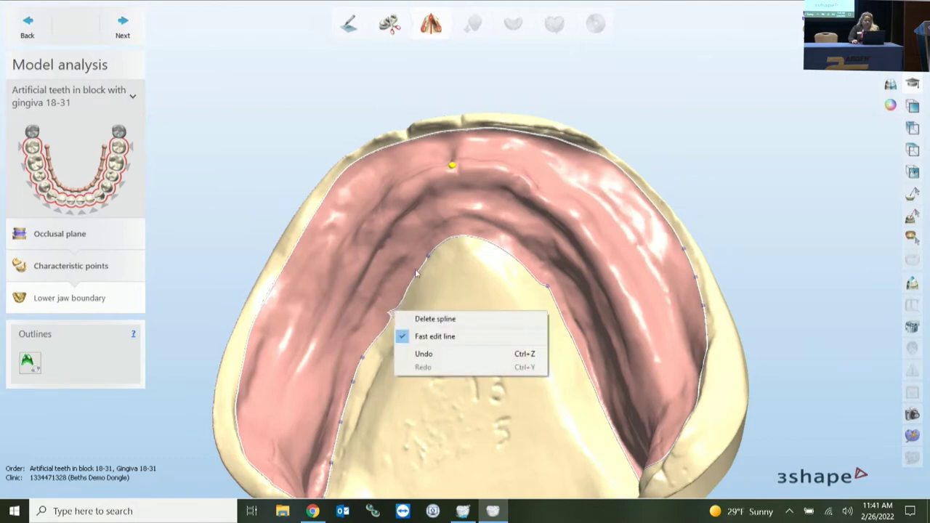
{"action": "left_click", "coordinate": [421, 338]}
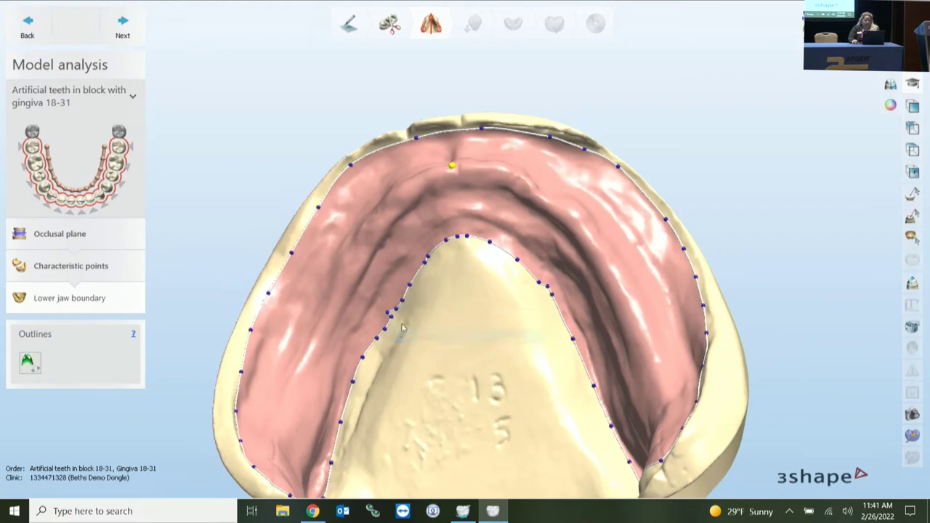
{"action": "right_click", "coordinate": [425, 267]}
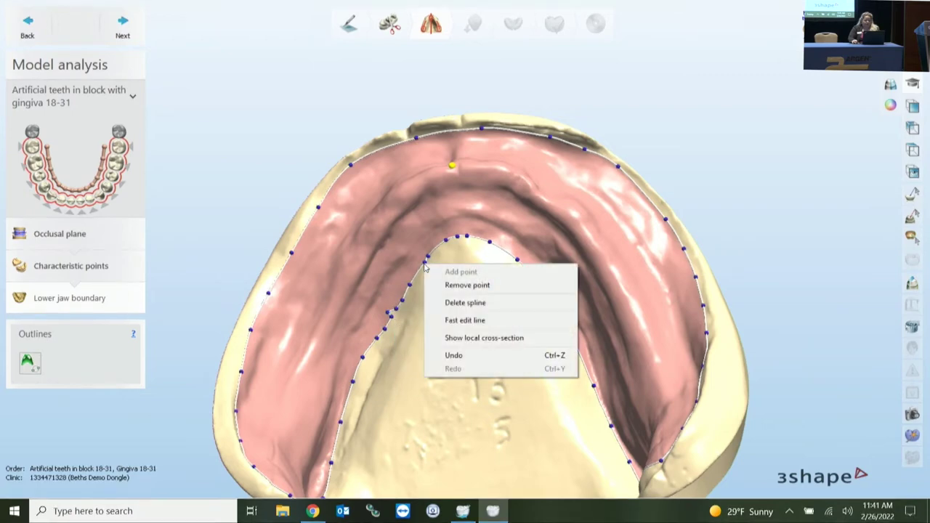
{"action": "left_click", "coordinate": [448, 321]}
Redraw the uneven lingual border freehand along both sides and the anterior curve to smooth the lower jaw boundary.
{"action": "left_click_drag", "start_coordinate": [393, 307], "coordinate": [372, 346]}
{"action": "mouse_move", "coordinate": [432, 251]}
{"action": "left_mouse_down"}
{"action": "mouse_move", "coordinate": [465, 237]}
{"action": "mouse_move", "coordinate": [513, 256]}
{"action": "left_mouse_up"}
{"action": "left_click_drag", "start_coordinate": [549, 290], "coordinate": [562, 312]}
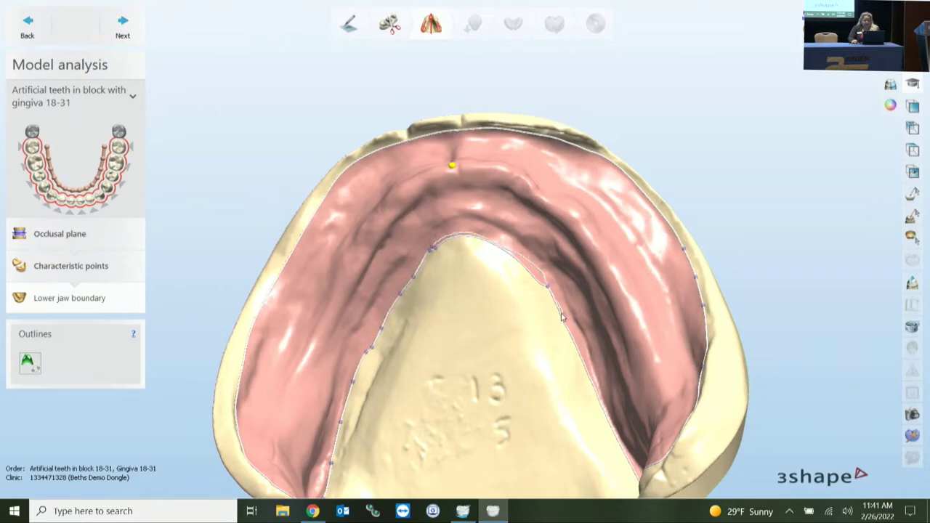
{"action": "mouse_move", "coordinate": [574, 357]}
{"action": "right_mouse_down"}
{"action": "mouse_move", "coordinate": [587, 315]}
{"action": "mouse_move", "coordinate": [539, 286]}
{"action": "mouse_move", "coordinate": [430, 334]}
{"action": "mouse_move", "coordinate": [420, 353]}
{"action": "mouse_move", "coordinate": [472, 298]}
{"action": "right_mouse_up"}
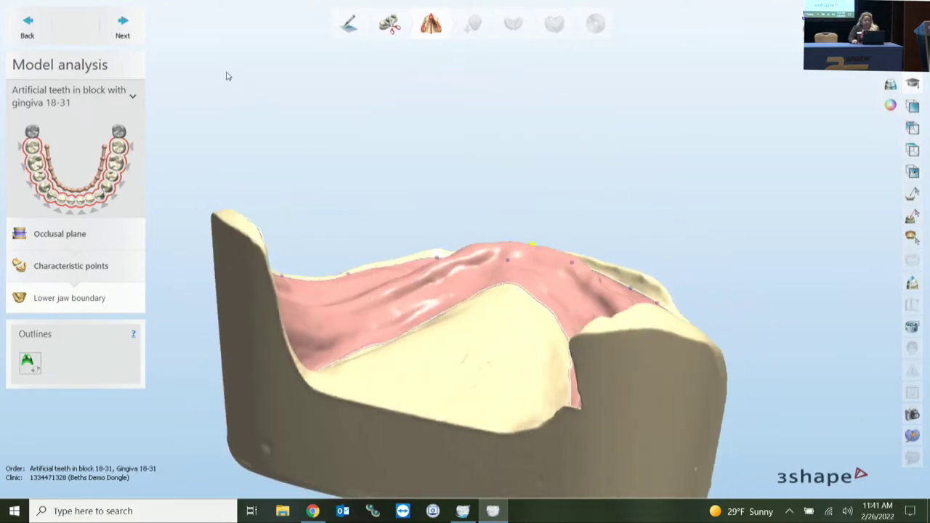
Proceed to surveying and blocking out, try the Block out angle option, and set the block-out setting back to None.
{"action": "left_click", "coordinate": [125, 27]}
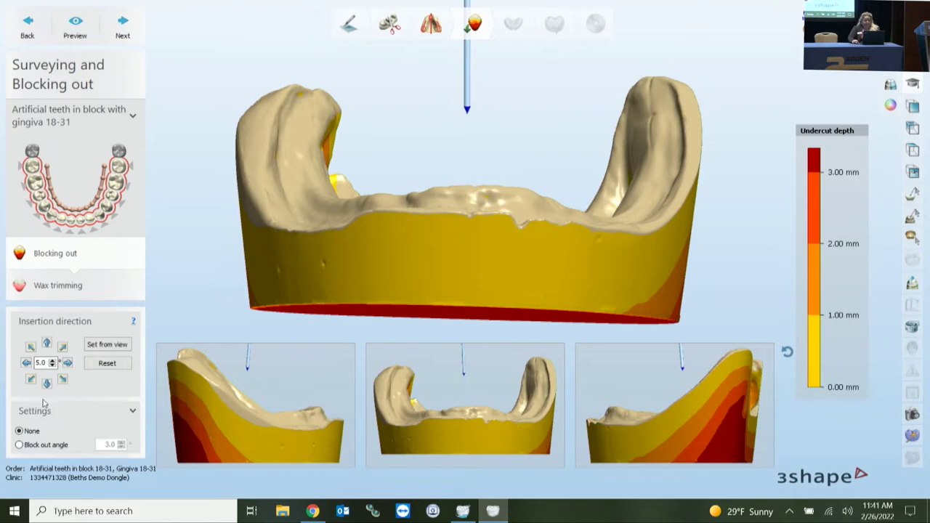
{"action": "left_click", "coordinate": [20, 447]}
{"action": "double_click", "coordinate": [107, 444]}
{"action": "left_click", "coordinate": [20, 431]}
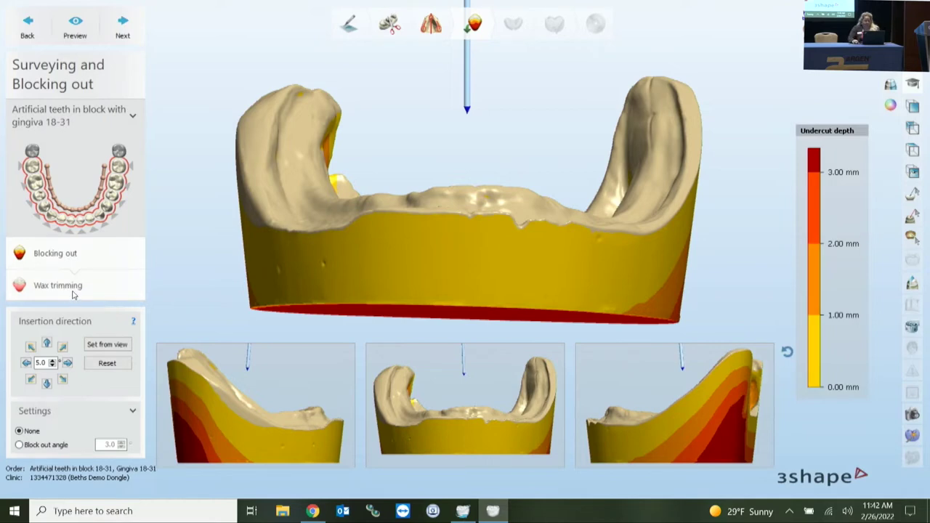
Tilt the insertion direction sideways by 5.0 degrees towards the retromolar pad #2 side, viewing the lower model from above.
{"action": "right_click_drag", "start_coordinate": [499, 160], "coordinate": [502, 239]}
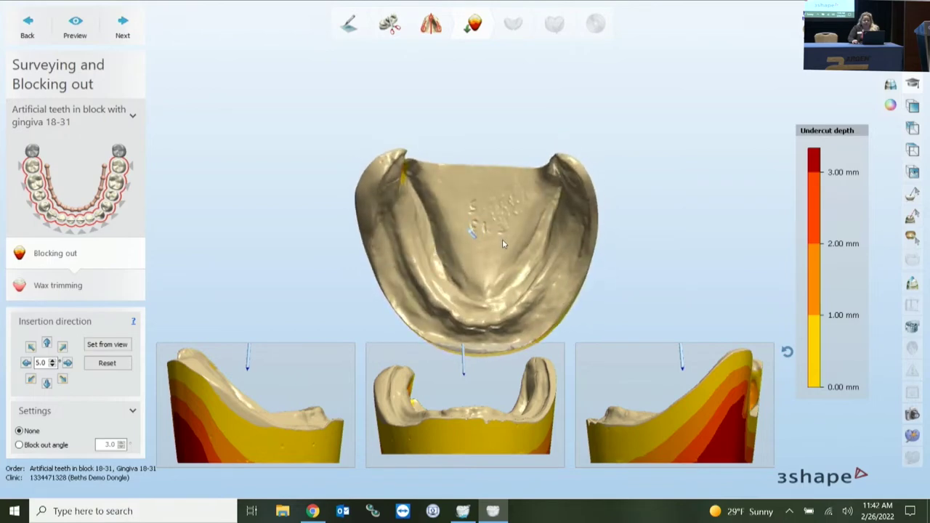
{"action": "scroll", "coordinate": [504, 223], "scroll_direction": "up", "scroll_amount": 1}
{"action": "middle_click_drag", "start_coordinate": [503, 226], "coordinate": [520, 151]}
{"action": "scroll", "coordinate": [522, 154], "scroll_direction": "up", "scroll_amount": 2}
{"action": "right_click_drag", "start_coordinate": [517, 140], "coordinate": [529, 162]}
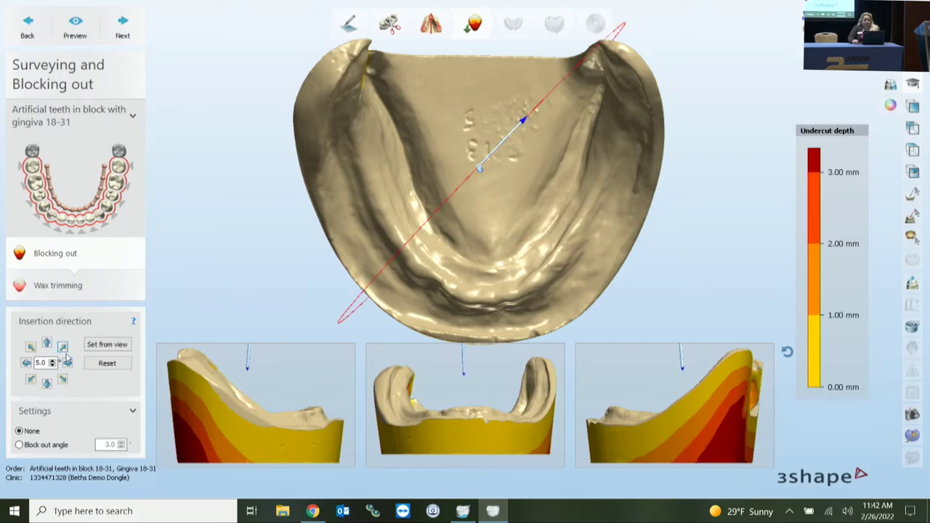
{"action": "left_click", "coordinate": [66, 362]}
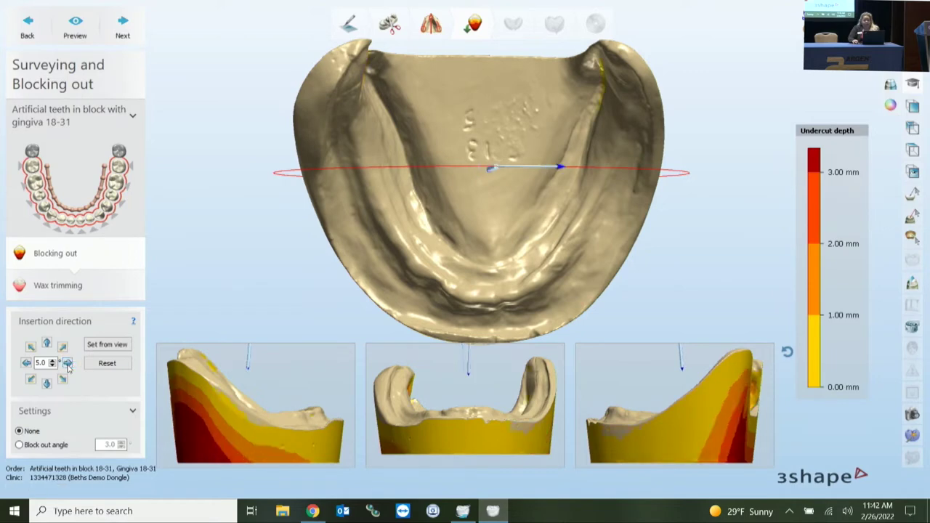
{"action": "left_click", "coordinate": [26, 362]}
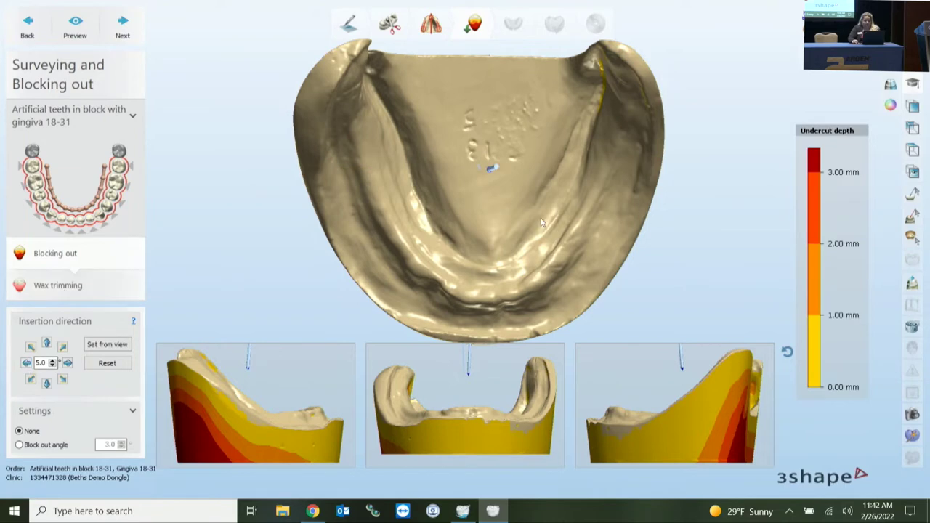
Proceed to wax trimming with the wax knife and view the lower model from the front.
{"action": "left_click", "coordinate": [92, 292]}
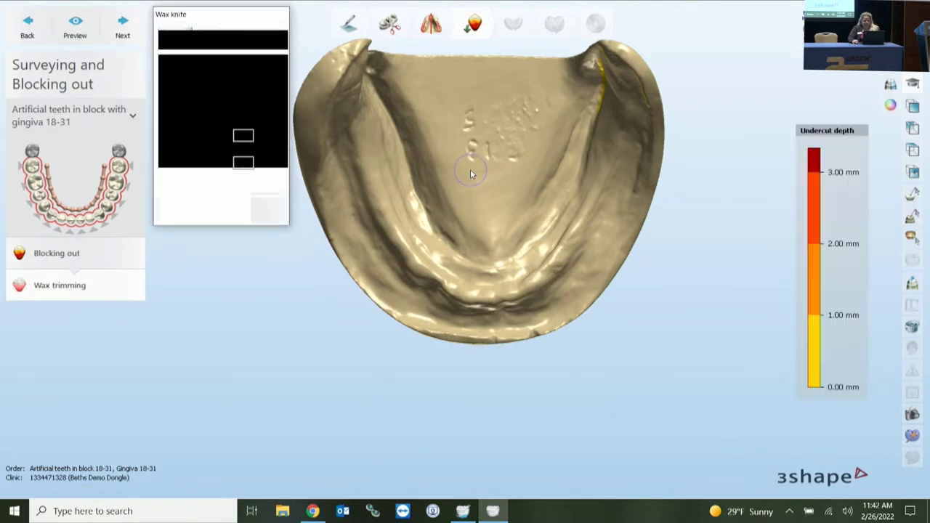
{"action": "right_click_drag", "start_coordinate": [498, 239], "coordinate": [492, 174]}
{"action": "middle_click_drag", "start_coordinate": [493, 173], "coordinate": [484, 293]}
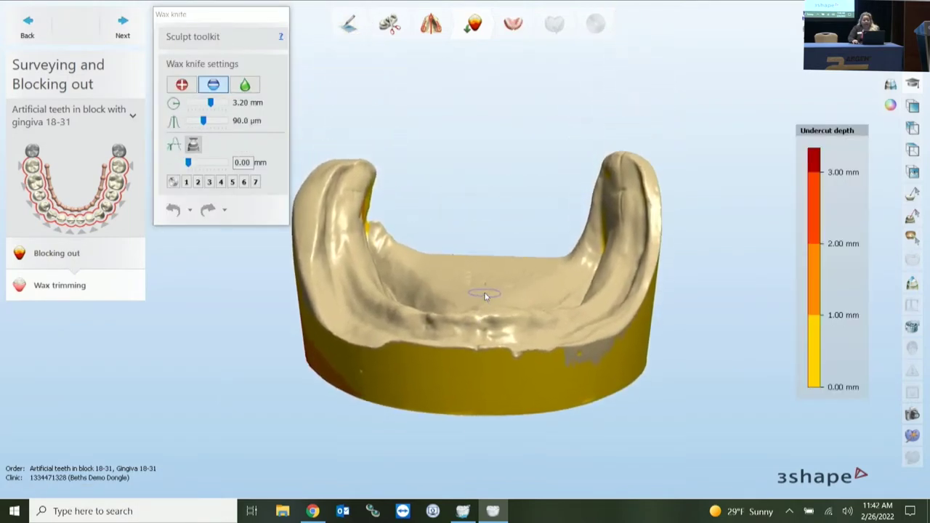
Limit the wax height to 0.40 mm and add wax with the wax knife along the ridge below the yellow-and-orange undercut.
{"action": "right_click_drag", "start_coordinate": [485, 290], "coordinate": [454, 315]}
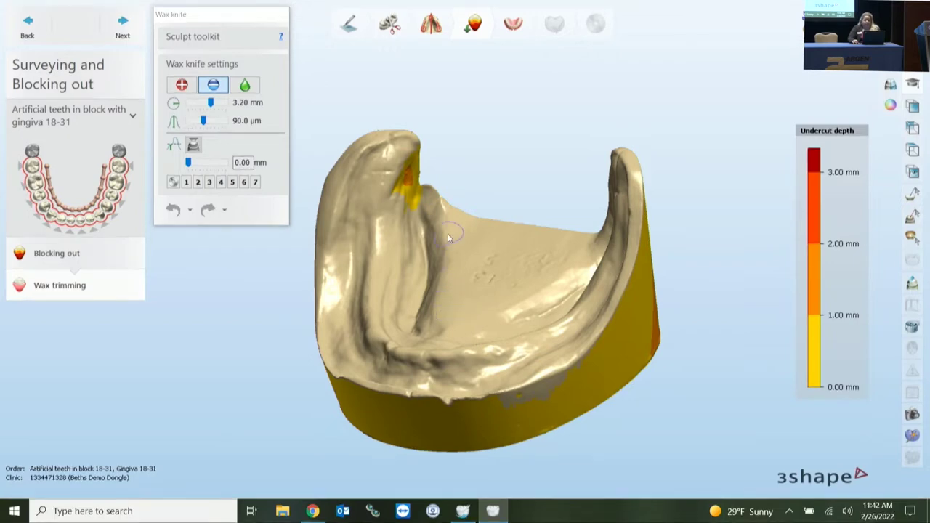
{"action": "right_click_drag", "start_coordinate": [450, 241], "coordinate": [506, 279]}
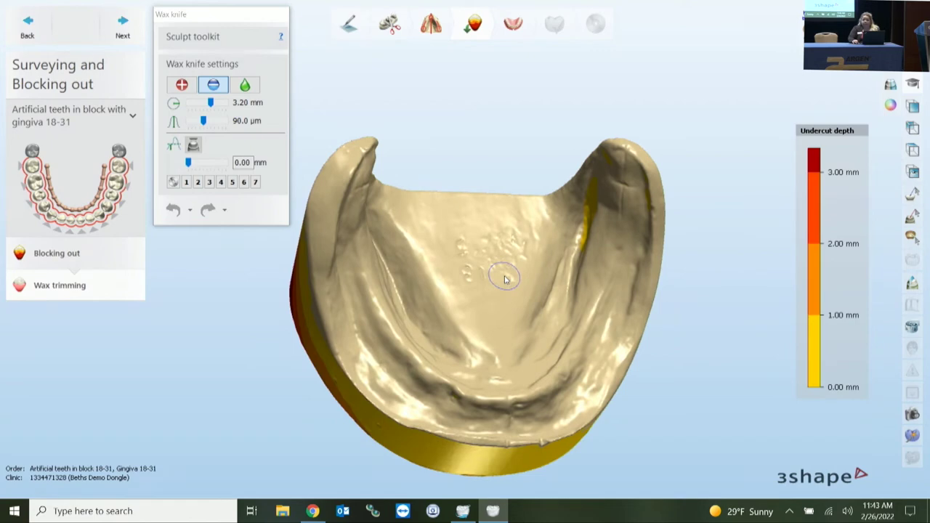
{"action": "right_click_drag", "start_coordinate": [508, 279], "coordinate": [481, 281]}
{"action": "scroll", "coordinate": [477, 283], "scroll_direction": "up", "scroll_amount": 3}
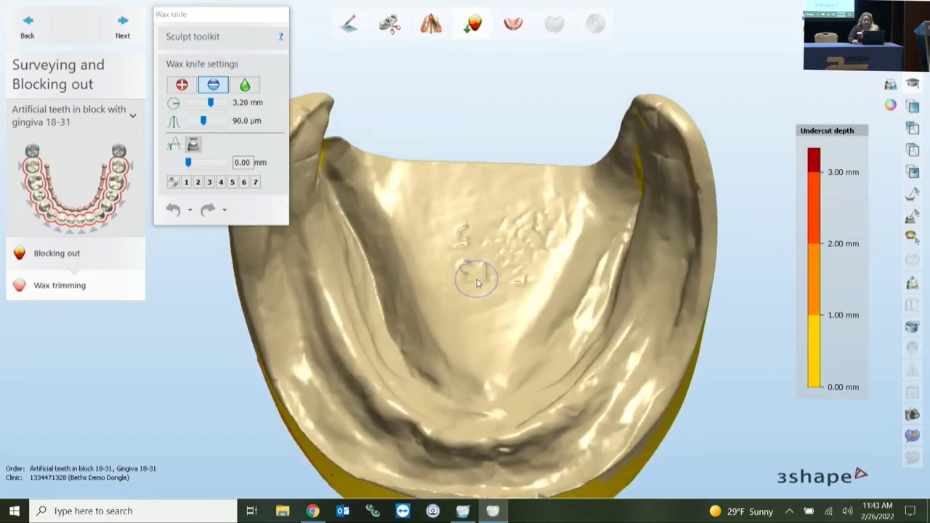
{"action": "middle_click_drag", "start_coordinate": [478, 284], "coordinate": [528, 322]}
{"action": "right_click_drag", "start_coordinate": [492, 266], "coordinate": [452, 213]}
{"action": "scroll", "coordinate": [438, 227], "scroll_direction": "up", "scroll_amount": 2}
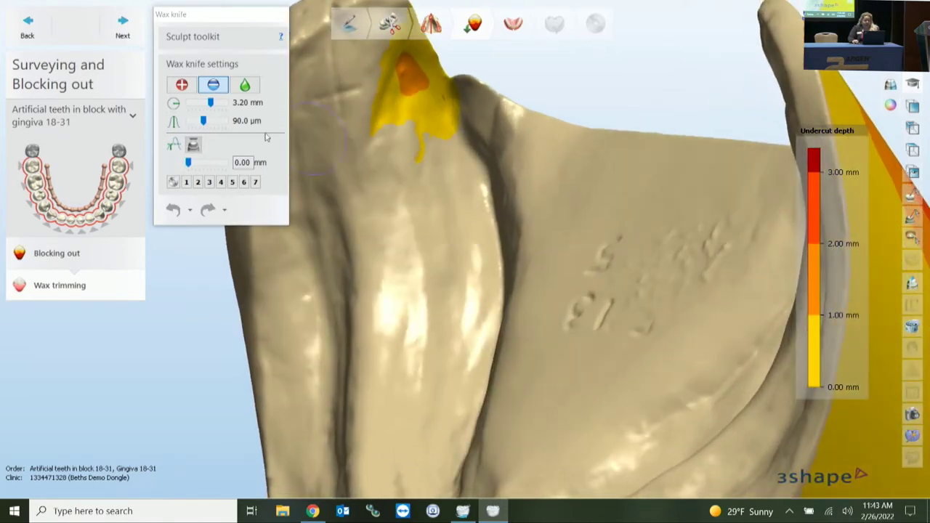
{"action": "left_click", "coordinate": [182, 85]}
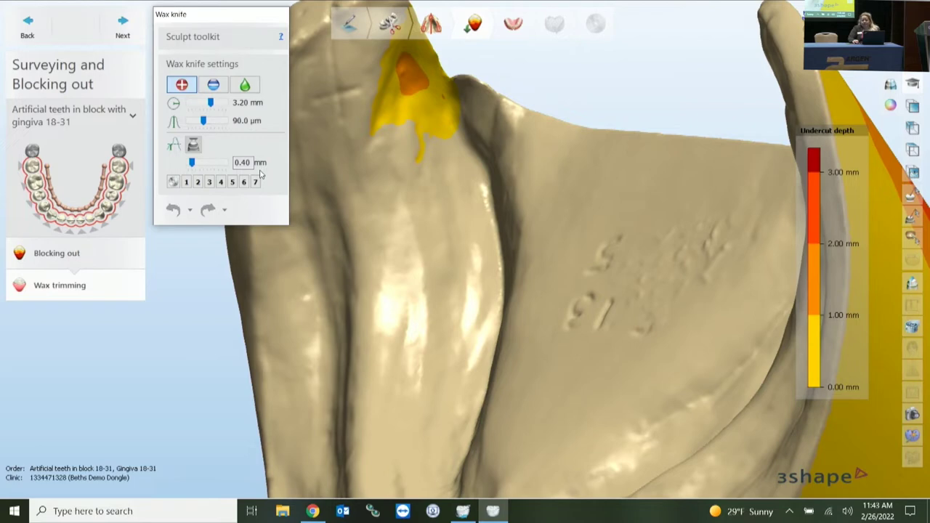
{"action": "mouse_move", "coordinate": [411, 222]}
{"action": "left_mouse_down"}
{"action": "mouse_move", "coordinate": [388, 234]}
{"action": "mouse_move", "coordinate": [385, 271]}
{"action": "mouse_move", "coordinate": [421, 312]}
{"action": "mouse_move", "coordinate": [443, 276]}
{"action": "mouse_move", "coordinate": [425, 236]}
{"action": "mouse_move", "coordinate": [422, 353]}
{"action": "left_mouse_up"}
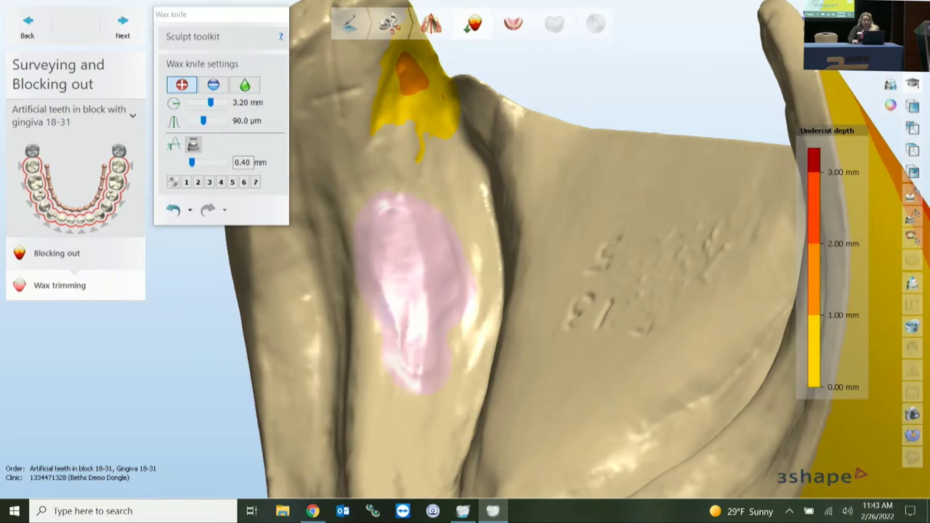
Raise the wax height limit to 0.80 mm and add wax further forward on the same ridge.
{"action": "mouse_move", "coordinate": [562, 284]}
{"action": "right_mouse_down"}
{"action": "mouse_move", "coordinate": [565, 262]}
{"action": "mouse_move", "coordinate": [597, 267]}
{"action": "mouse_move", "coordinate": [558, 271]}
{"action": "mouse_move", "coordinate": [579, 258]}
{"action": "right_mouse_up"}
{"action": "left_click_drag", "start_coordinate": [251, 162], "coordinate": [246, 162]}
{"action": "type", "text": "0.8"}
{"action": "key", "text": "Return"}
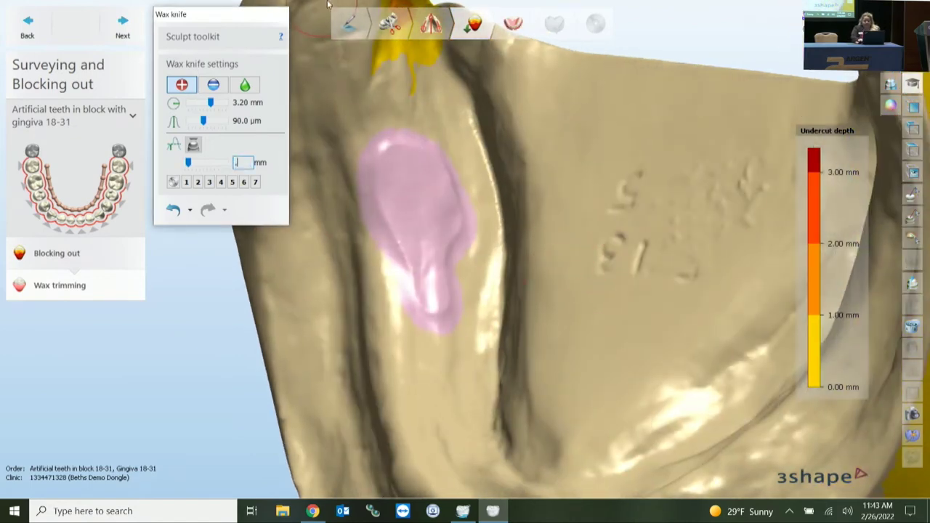
{"action": "mouse_move", "coordinate": [444, 373]}
{"action": "left_mouse_down"}
{"action": "mouse_move", "coordinate": [407, 377]}
{"action": "mouse_move", "coordinate": [425, 401]}
{"action": "mouse_move", "coordinate": [452, 375]}
{"action": "mouse_move", "coordinate": [425, 357]}
{"action": "mouse_move", "coordinate": [393, 396]}
{"action": "mouse_move", "coordinate": [441, 427]}
{"action": "mouse_move", "coordinate": [454, 407]}
{"action": "left_mouse_up"}
{"action": "mouse_move", "coordinate": [454, 407]}
{"action": "right_mouse_down"}
{"action": "mouse_move", "coordinate": [536, 342]}
{"action": "mouse_move", "coordinate": [558, 351]}
{"action": "mouse_move", "coordinate": [588, 332]}
{"action": "mouse_move", "coordinate": [550, 357]}
{"action": "right_mouse_up"}
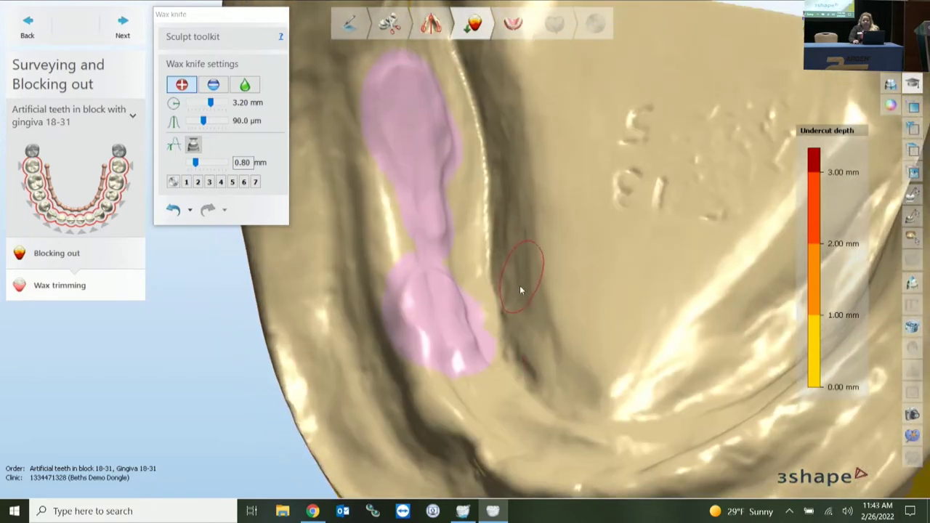
Undo all the wax additions on the ridge.
{"action": "scroll", "coordinate": [510, 305], "scroll_direction": "down", "scroll_amount": 5}
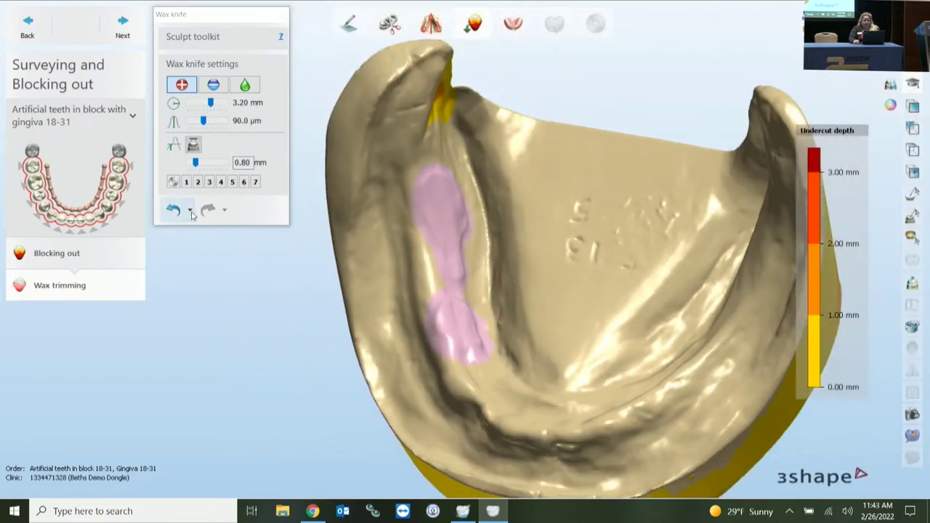
{"action": "left_click", "coordinate": [189, 211]}
{"action": "left_click", "coordinate": [193, 248]}
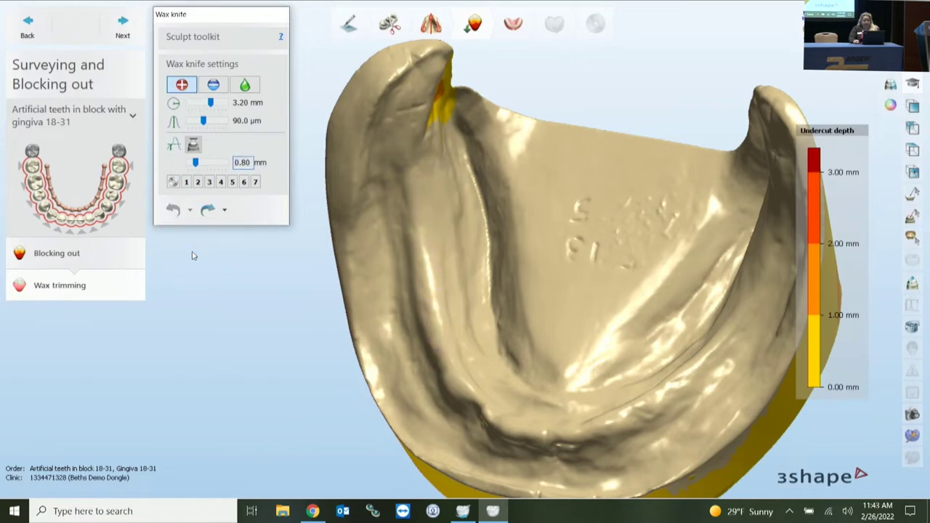
Leave the wax trimming without added wax and proceed to the FD Initial Setup.
{"action": "right_click_drag", "start_coordinate": [457, 228], "coordinate": [457, 313]}
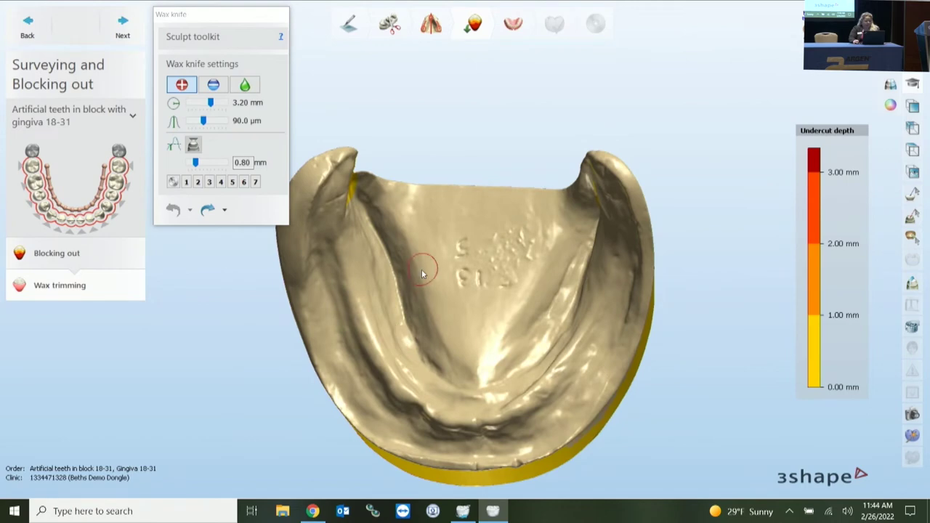
{"action": "right_click_drag", "start_coordinate": [425, 268], "coordinate": [420, 257]}
{"action": "left_click", "coordinate": [119, 27]}
{"action": "left_click", "coordinate": [122, 26]}
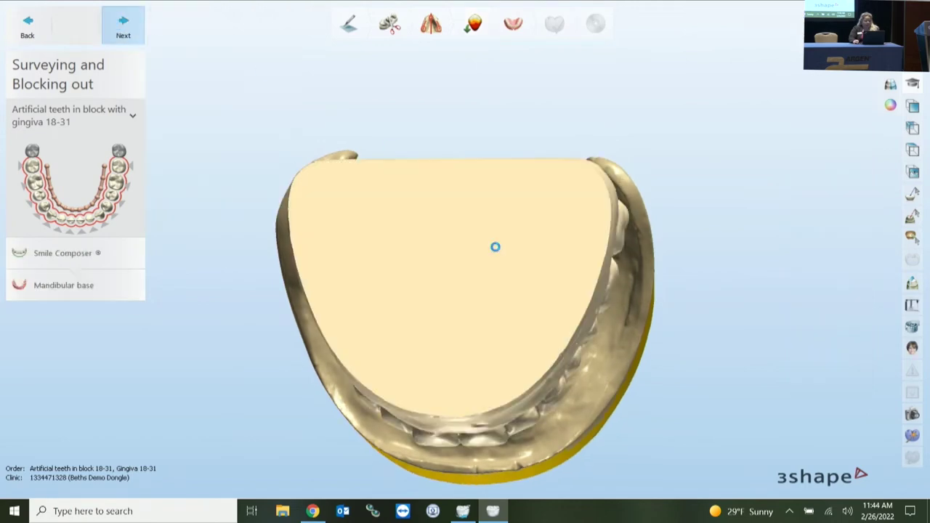
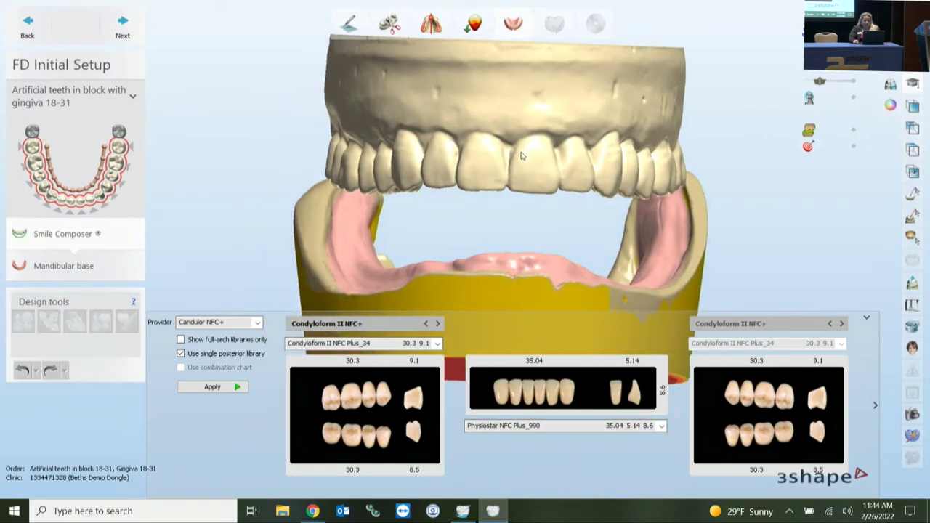
Choose Vertex Dental as the tooth provider, look through the available anterior sizes, and select Quint AL1.
{"action": "mouse_move", "coordinate": [541, 197]}
{"action": "right_mouse_down"}
{"action": "mouse_move", "coordinate": [546, 185]}
{"action": "mouse_move", "coordinate": [539, 199]}
{"action": "right_mouse_up"}
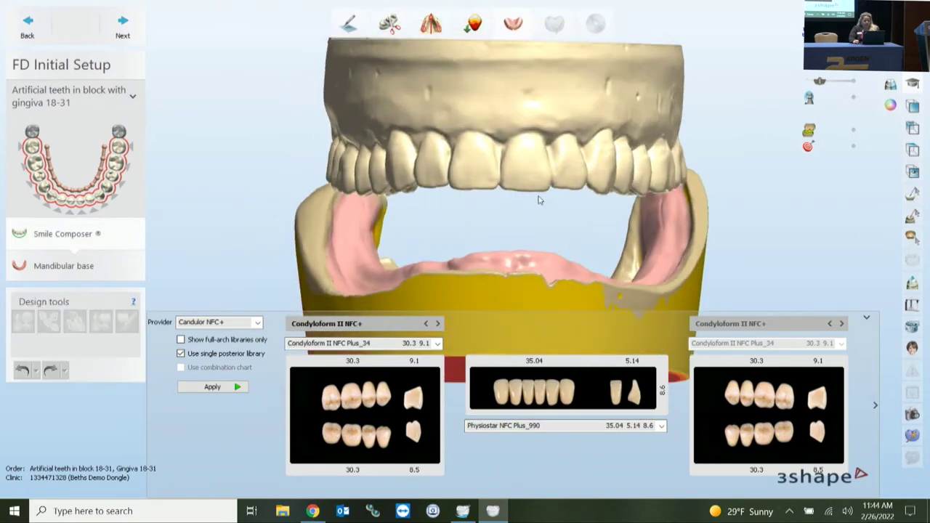
{"action": "left_click", "coordinate": [257, 324]}
{"action": "scroll", "coordinate": [245, 349], "scroll_direction": "up", "scroll_amount": 2}
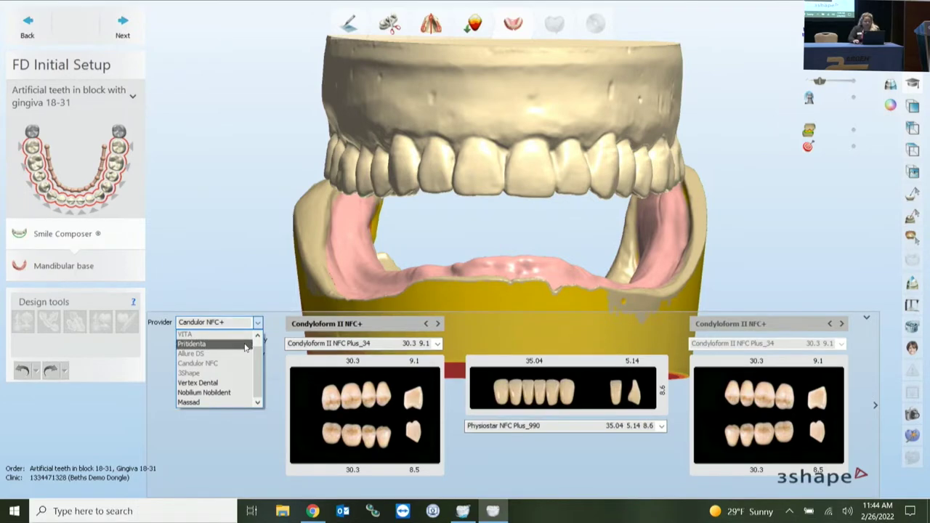
{"action": "left_click", "coordinate": [198, 383]}
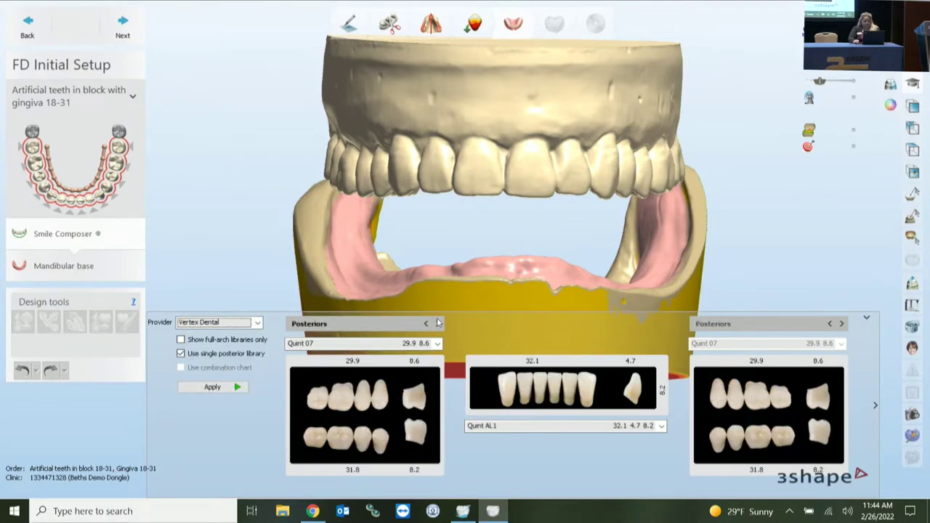
{"action": "left_click", "coordinate": [661, 425]}
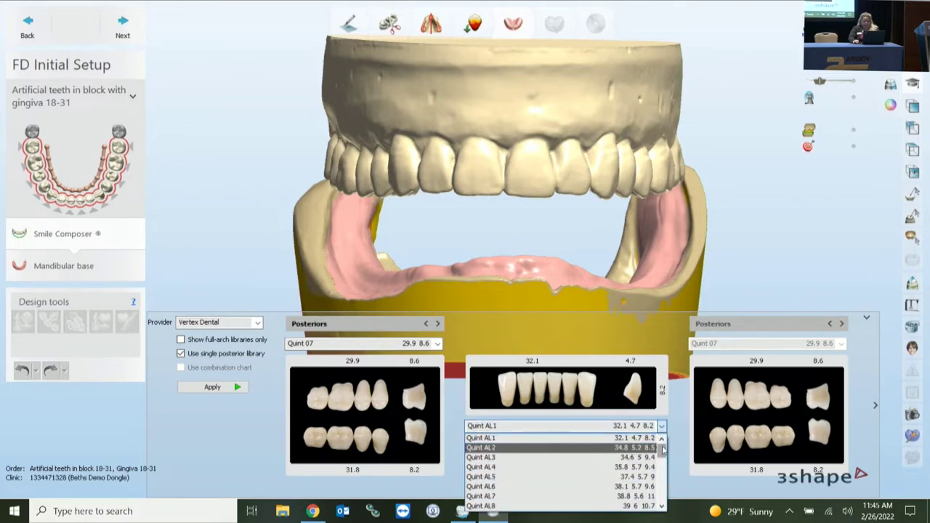
{"action": "mouse_move", "coordinate": [661, 451]}
{"action": "left_mouse_down"}
{"action": "mouse_move", "coordinate": [662, 498]}
{"action": "mouse_move", "coordinate": [662, 443]}
{"action": "left_mouse_up"}
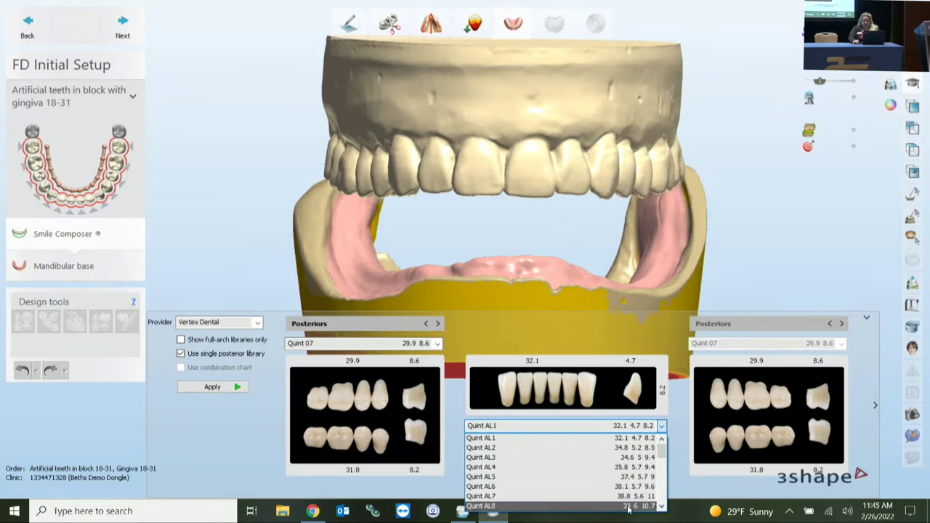
{"action": "left_click", "coordinate": [625, 440]}
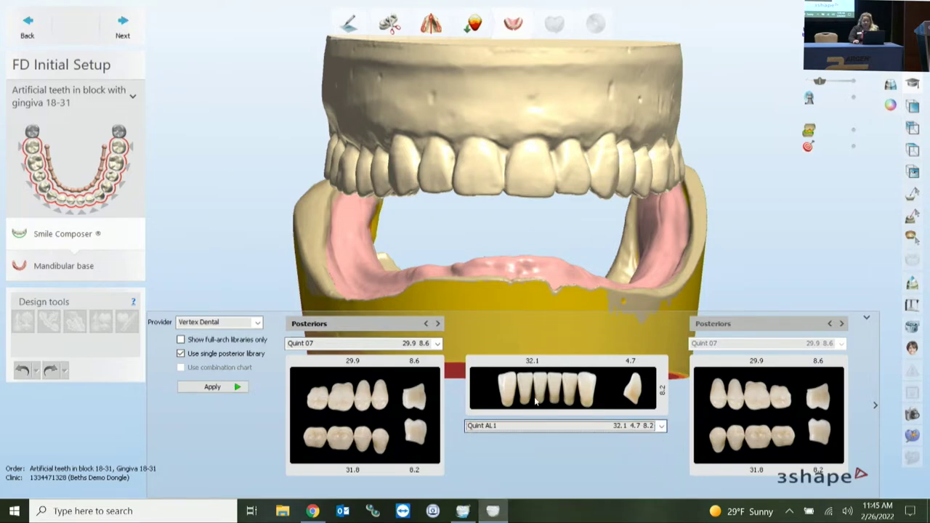
Try Nobilium Nobildent as the tooth provider and select the Nobildent L2 anterior set.
{"action": "left_click", "coordinate": [256, 323]}
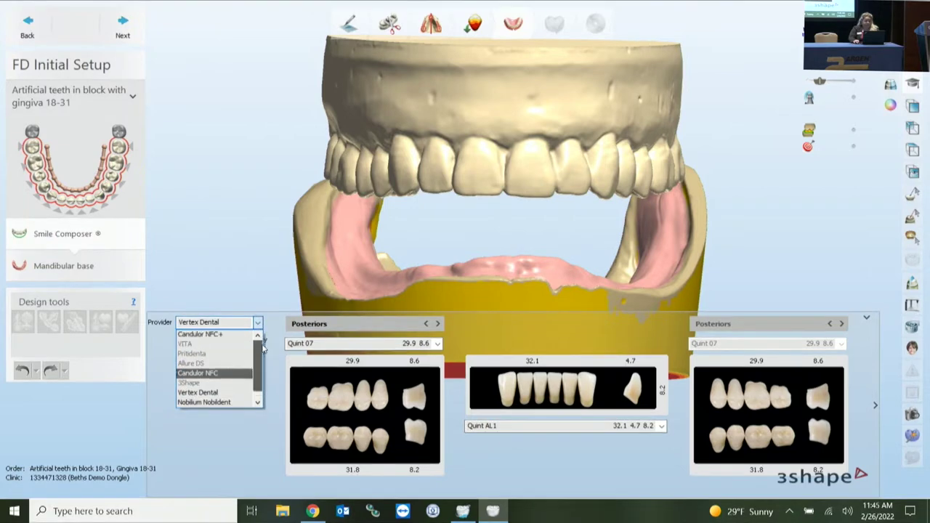
{"action": "scroll", "coordinate": [233, 370], "scroll_direction": "down", "scroll_amount": 1}
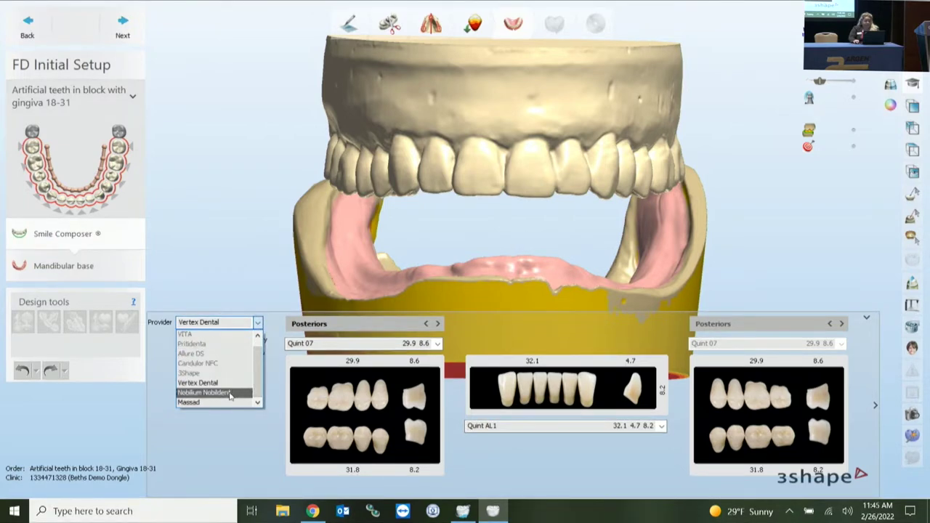
{"action": "left_click", "coordinate": [230, 393]}
{"action": "left_click", "coordinate": [661, 426]}
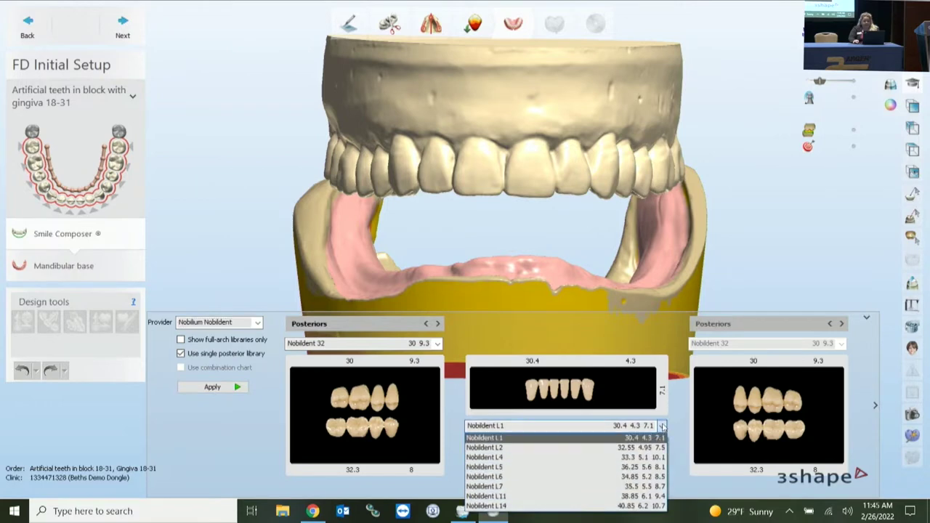
{"action": "left_click", "coordinate": [652, 448]}
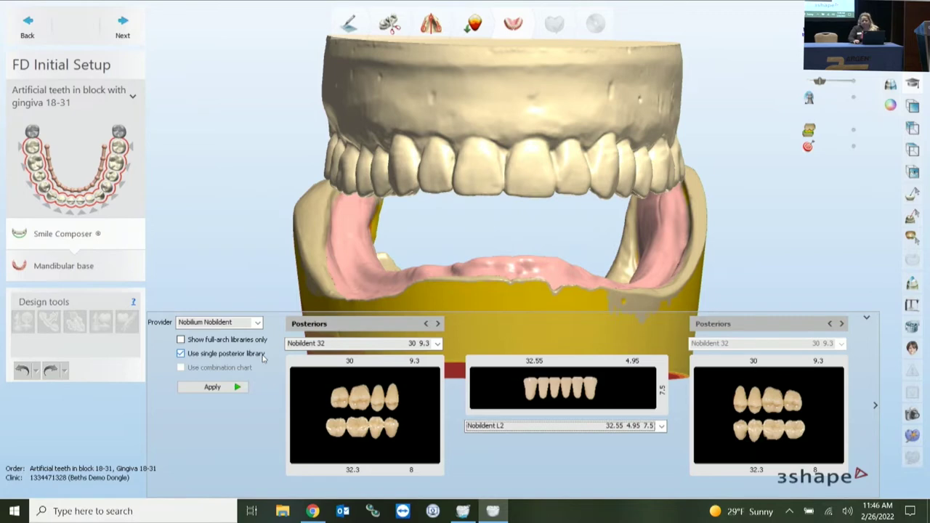
Set the tooth provider back to Vertex Dental and apply the Quint 07 posteriors with the Quint AL1 anteriors to the lower jaw.
{"action": "left_click", "coordinate": [258, 323]}
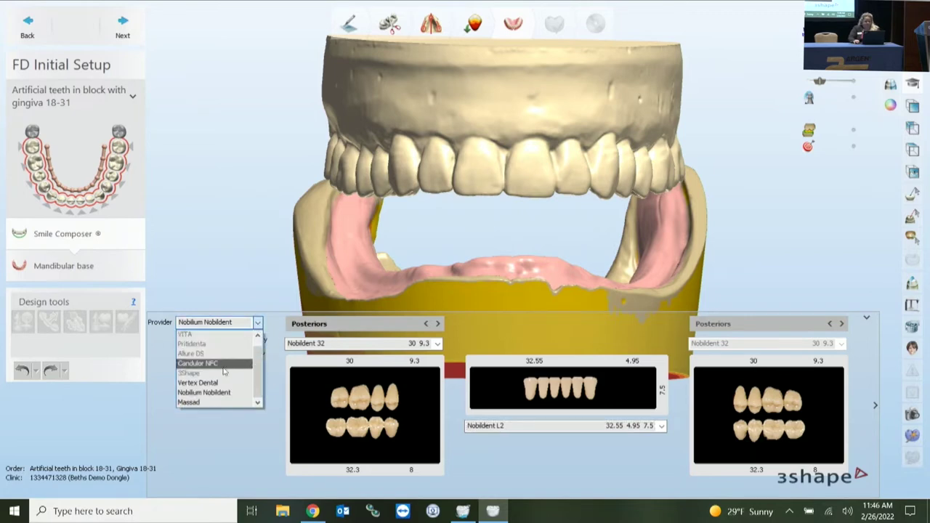
{"action": "left_click", "coordinate": [200, 378]}
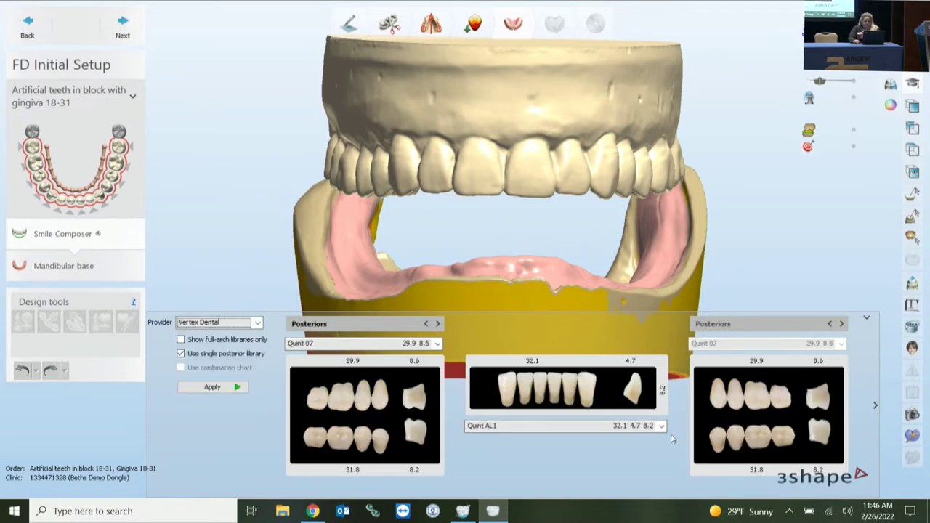
{"action": "left_click", "coordinate": [196, 389]}
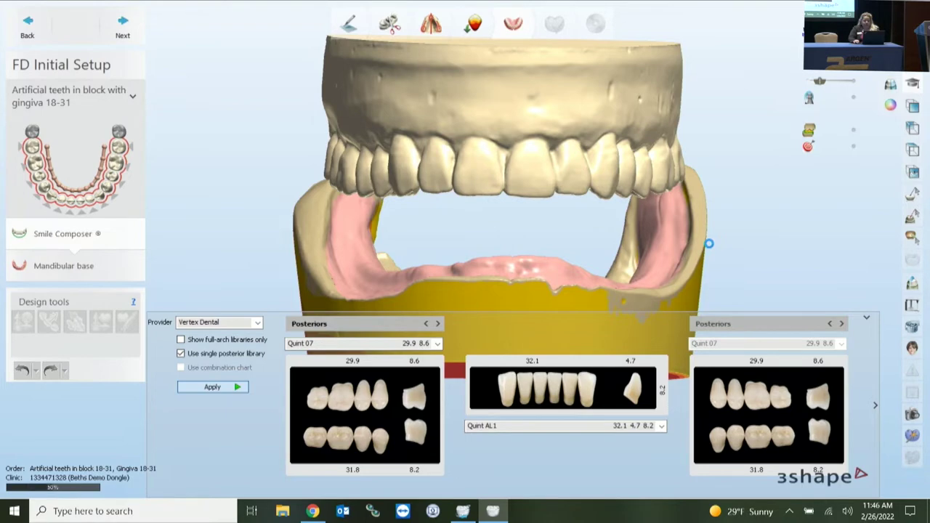
{"action": "right_click_drag", "start_coordinate": [561, 258], "coordinate": [775, 249]}
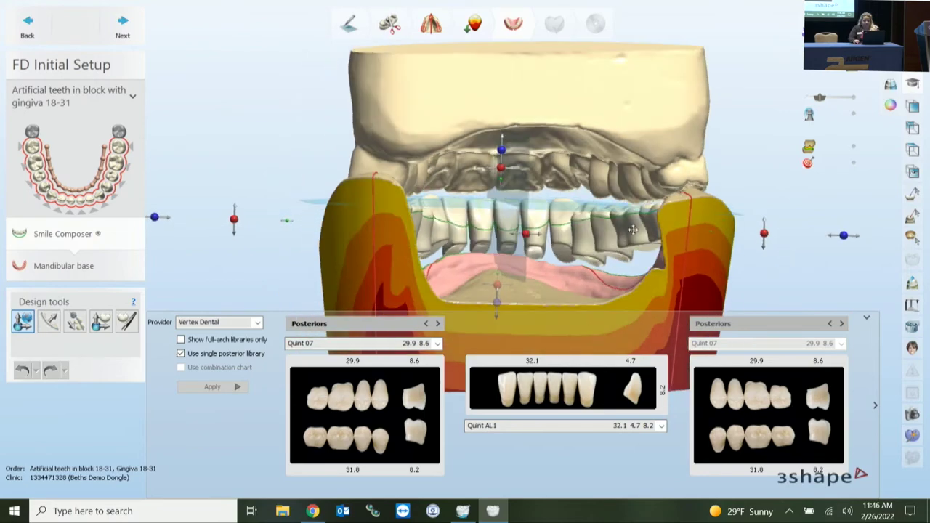
{"action": "right_click_drag", "start_coordinate": [426, 244], "coordinate": [624, 252]}
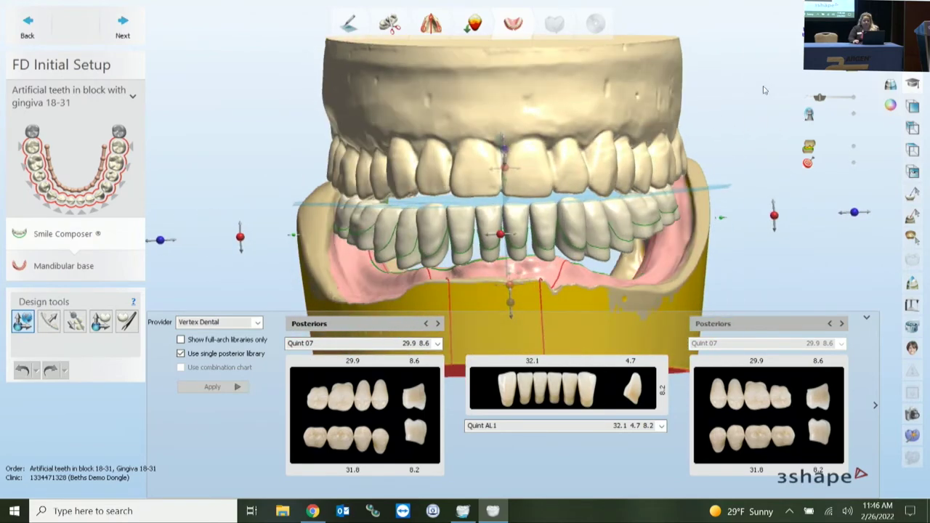
Display the Monson template at full opacity, hide it completely, and examine the lower teeth against the upper arch.
{"action": "left_click", "coordinate": [851, 98]}
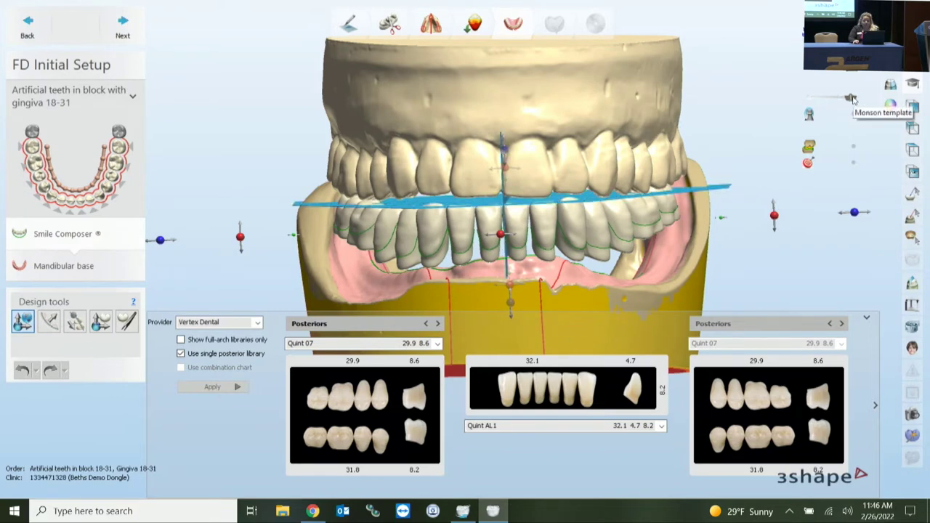
{"action": "left_click", "coordinate": [808, 99]}
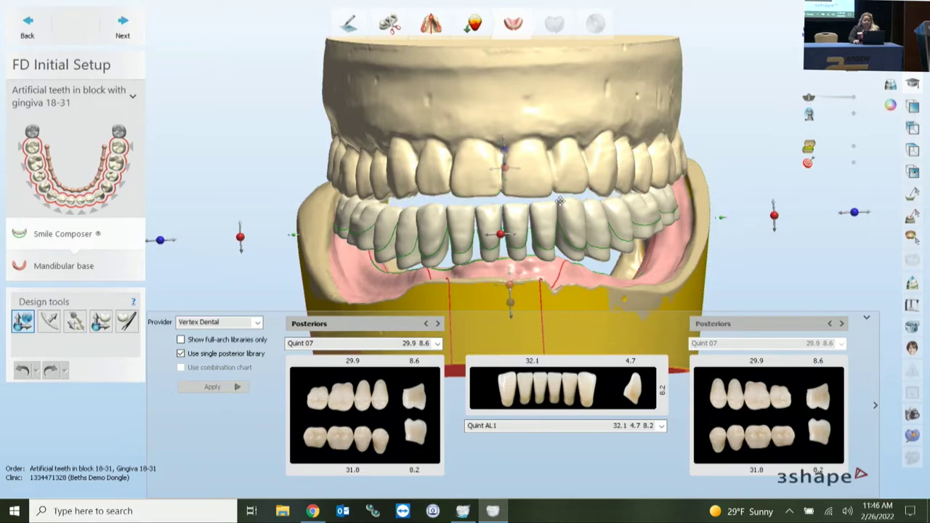
{"action": "scroll", "coordinate": [560, 204], "scroll_direction": "up", "scroll_amount": 3}
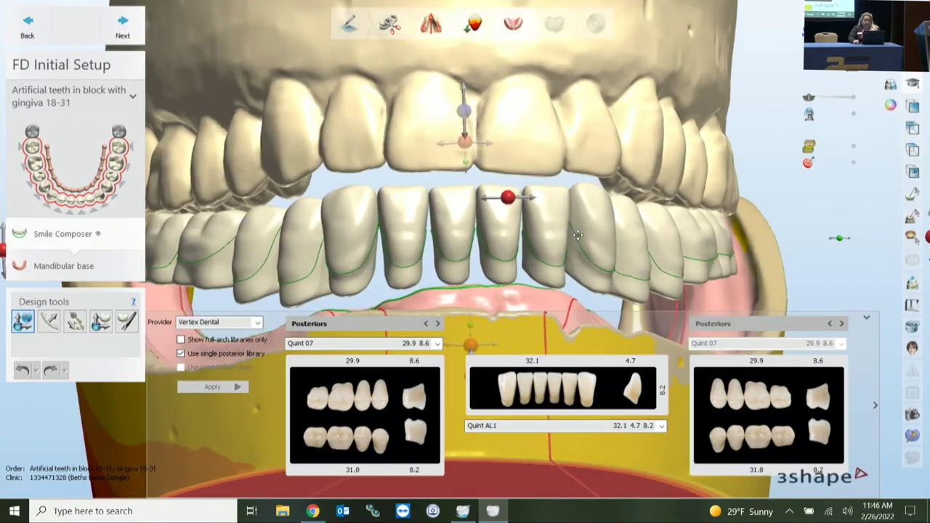
{"action": "scroll", "coordinate": [577, 235], "scroll_direction": "down", "scroll_amount": 3}
{"action": "right_click_drag", "start_coordinate": [452, 209], "coordinate": [423, 215]}
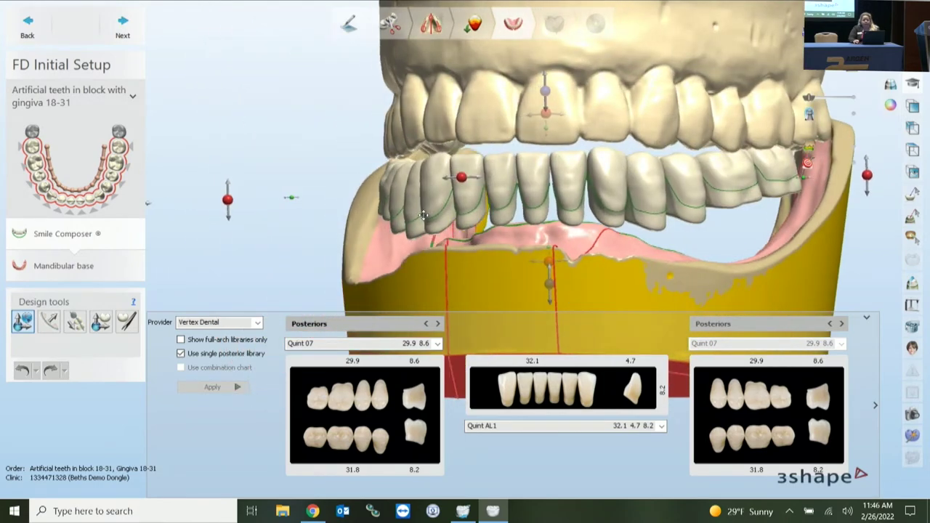
{"action": "right_click_drag", "start_coordinate": [454, 210], "coordinate": [561, 213]}
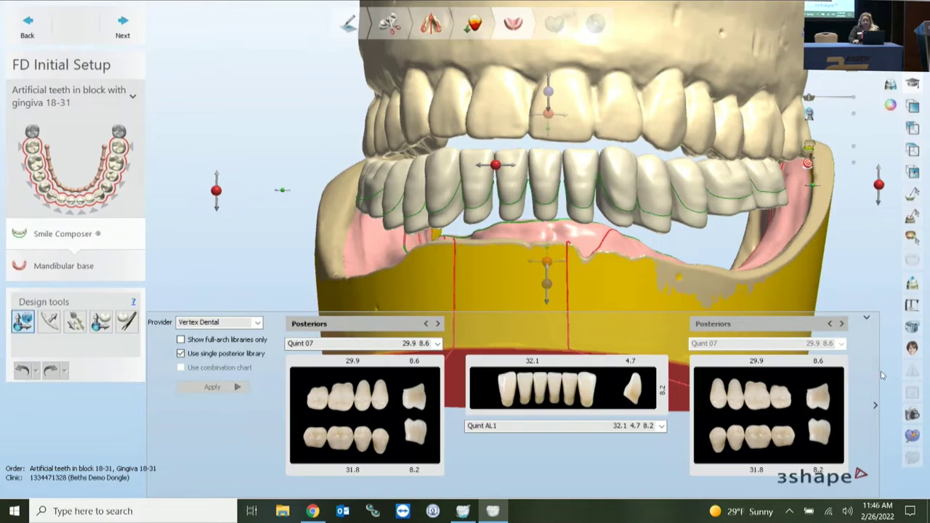
Collapse the tooth library and hide both jaw models so that only the lower denture teeth are displayed.
{"action": "left_click", "coordinate": [876, 404]}
{"action": "middle_click_drag", "start_coordinate": [564, 280], "coordinate": [542, 296]}
{"action": "scroll", "coordinate": [536, 299], "scroll_direction": "down", "scroll_amount": 3}
{"action": "right_click_drag", "start_coordinate": [533, 300], "coordinate": [547, 327]}
{"action": "left_click", "coordinate": [807, 69]}
{"action": "left_click", "coordinate": [853, 32]}
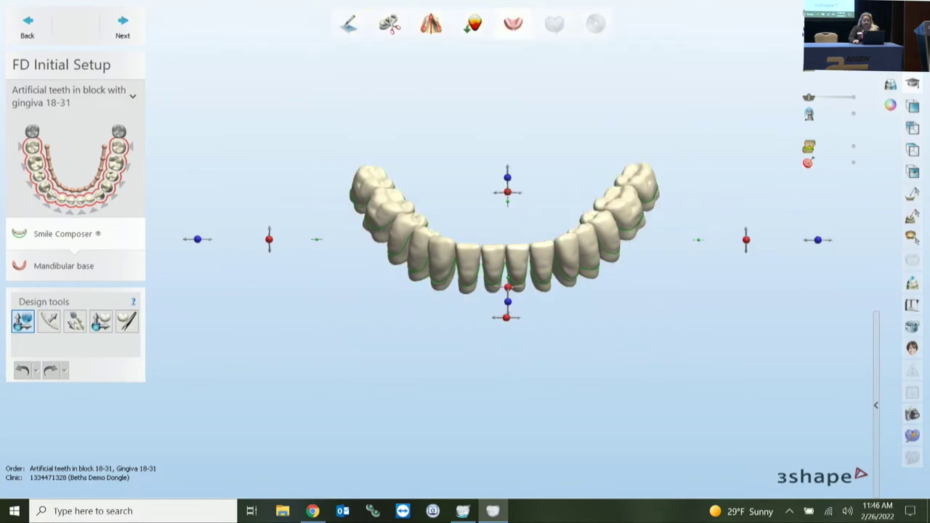
Hide the denture teeth and display only the lower jaw model with its ridge guide lines.
{"action": "left_click", "coordinate": [853, 65]}
{"action": "left_click", "coordinate": [854, 50]}
{"action": "right_click_drag", "start_coordinate": [580, 146], "coordinate": [560, 250]}
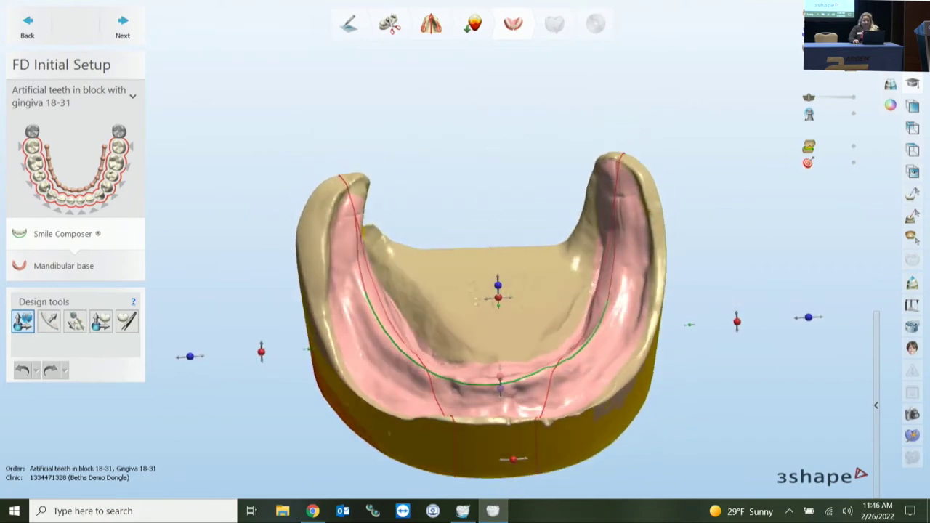
Display the upper jaw and denture teeth, and move the whole lower tooth setup about 3 mm up and back under the upper arch.
{"action": "middle_click_drag", "start_coordinate": [498, 332], "coordinate": [506, 267]}
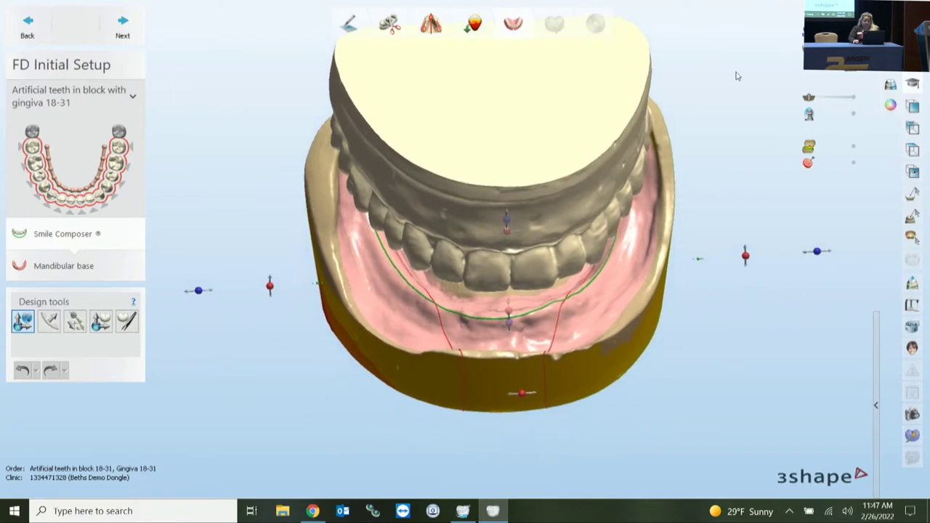
{"action": "right_click_drag", "start_coordinate": [487, 342], "coordinate": [480, 293]}
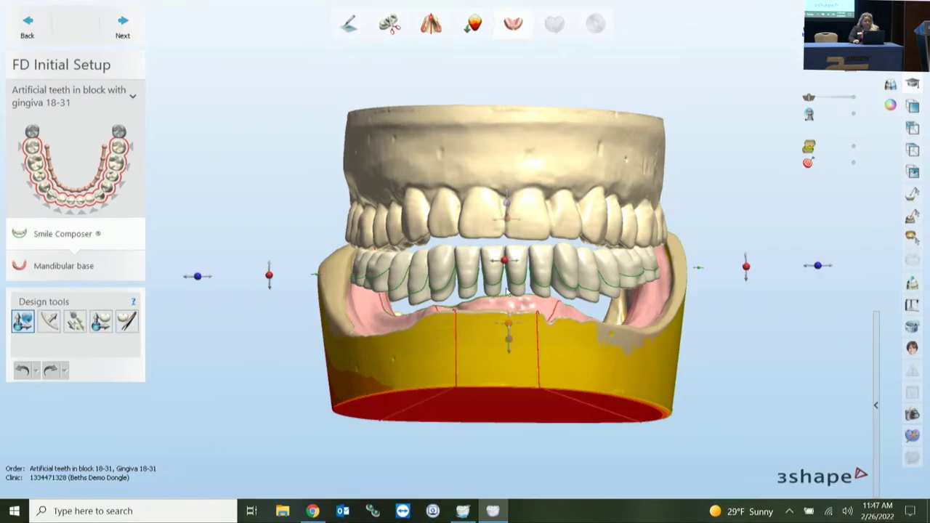
{"action": "right_click_drag", "start_coordinate": [496, 293], "coordinate": [498, 293]}
{"action": "right_click_drag", "start_coordinate": [570, 291], "coordinate": [597, 290]}
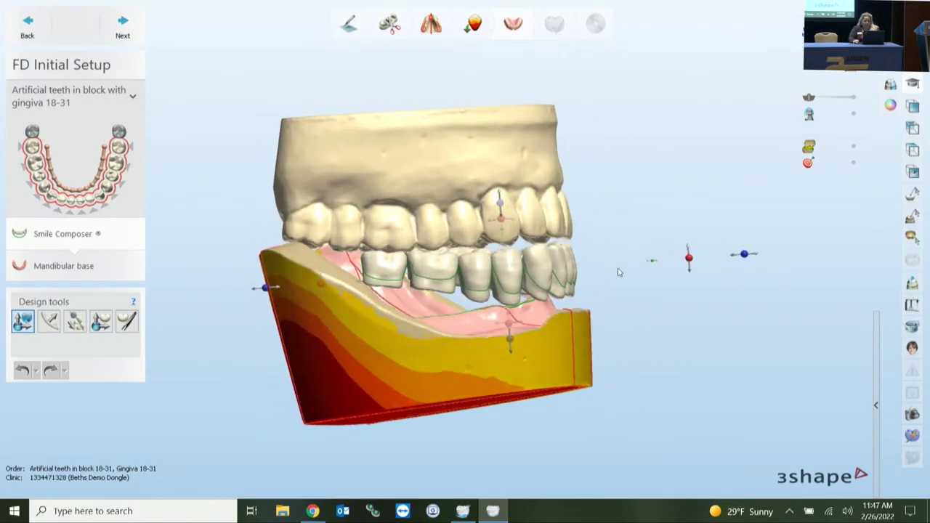
{"action": "mouse_move", "coordinate": [687, 258]}
{"action": "left_mouse_down"}
{"action": "mouse_move", "coordinate": [695, 275]}
{"action": "mouse_move", "coordinate": [690, 255]}
{"action": "left_mouse_up"}
{"action": "scroll", "coordinate": [574, 289], "scroll_direction": "up", "scroll_amount": 3}
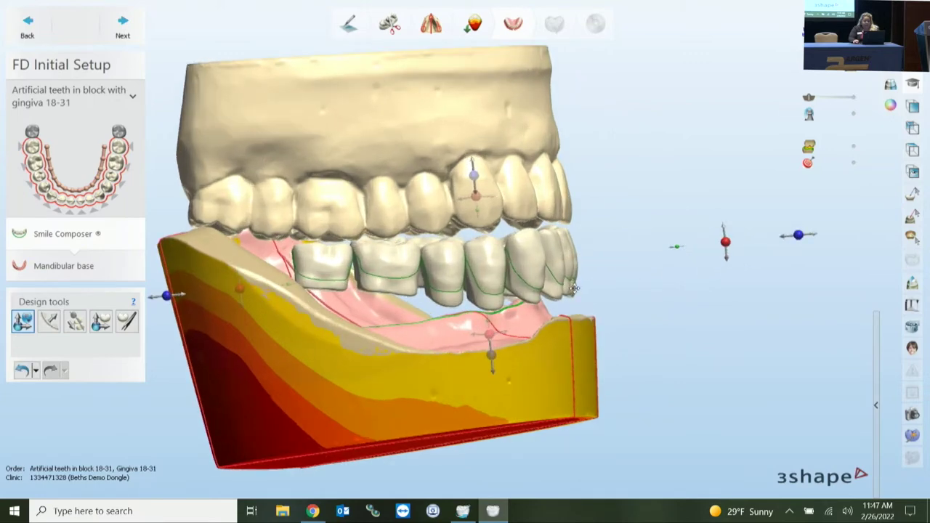
{"action": "mouse_move", "coordinate": [726, 244]}
{"action": "left_click_drag", "start_coordinate": [571, 268], "coordinate": [540, 250]}
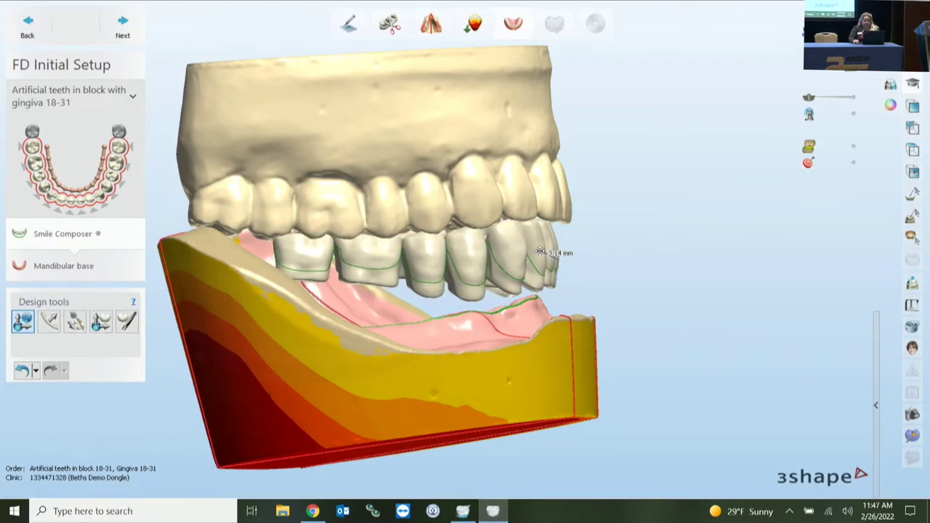
Fine-tune the tilt and position of the whole lower tooth arch against the upper teeth from the side and front.
{"action": "left_click_drag", "start_coordinate": [781, 231], "coordinate": [779, 228]}
{"action": "scroll", "coordinate": [660, 246], "scroll_direction": "up", "scroll_amount": 2}
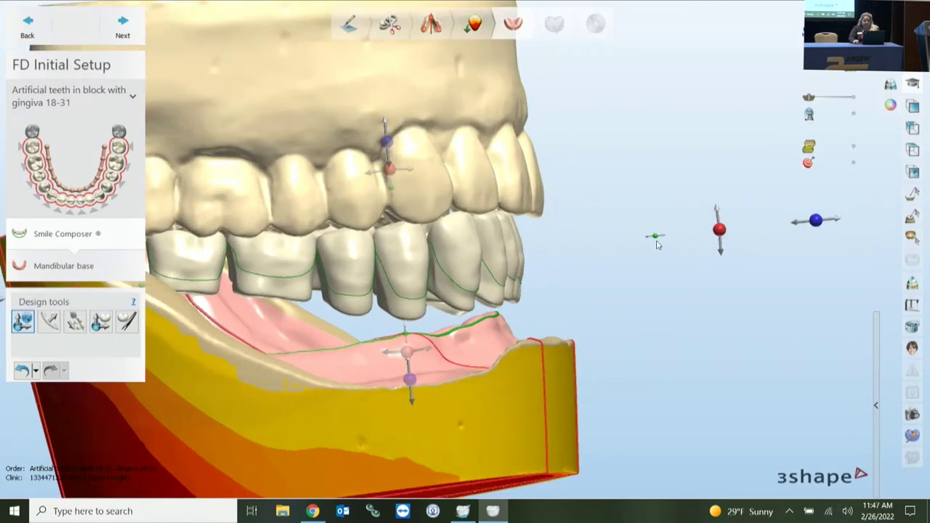
{"action": "mouse_move", "coordinate": [656, 239]}
{"action": "left_mouse_down"}
{"action": "mouse_move", "coordinate": [688, 237]}
{"action": "mouse_move", "coordinate": [660, 241]}
{"action": "mouse_move", "coordinate": [680, 245]}
{"action": "mouse_move", "coordinate": [671, 247]}
{"action": "left_mouse_up"}
{"action": "middle_click_drag", "start_coordinate": [592, 310], "coordinate": [639, 288]}
{"action": "scroll", "coordinate": [641, 285], "scroll_direction": "down", "scroll_amount": 3}
{"action": "right_click_drag", "start_coordinate": [641, 284], "coordinate": [552, 296]}
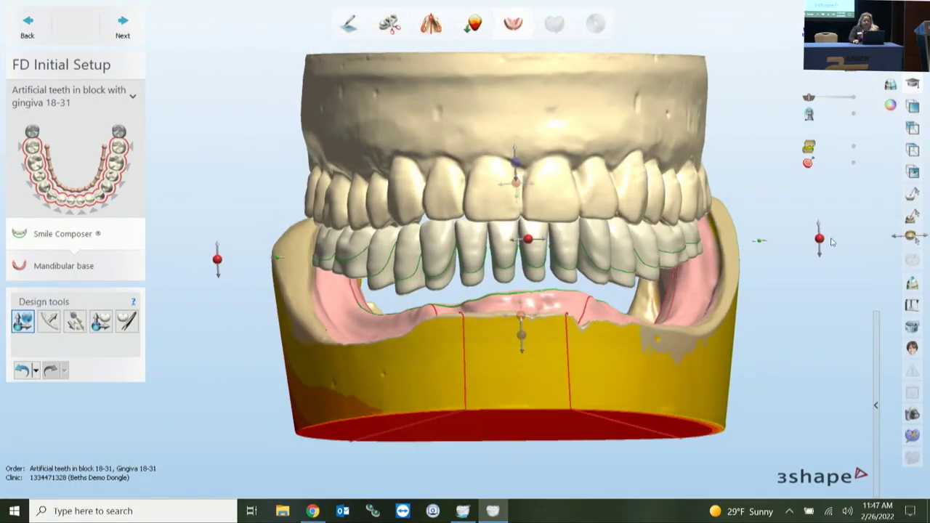
{"action": "left_click_drag", "start_coordinate": [820, 239], "coordinate": [820, 245]}
{"action": "left_click_drag", "start_coordinate": [596, 251], "coordinate": [598, 251]}
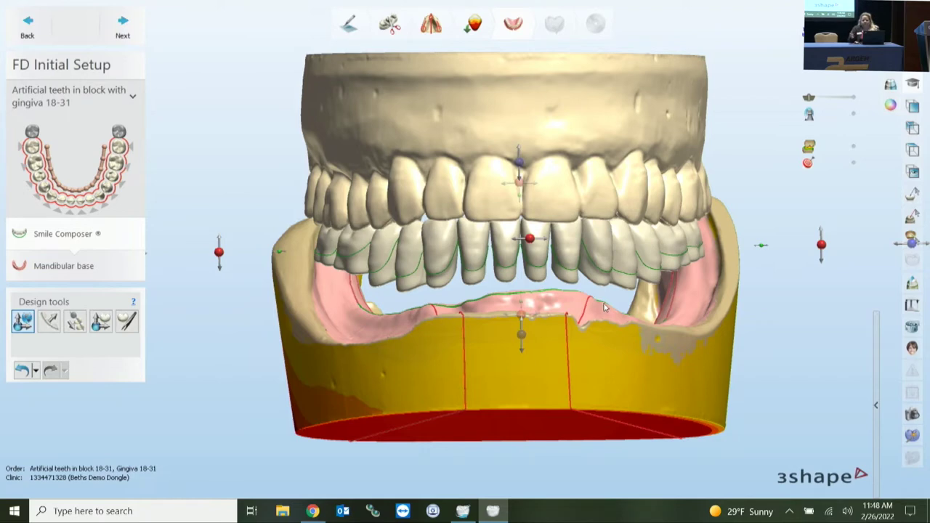
{"action": "mouse_move", "coordinate": [603, 308]}
{"action": "right_mouse_down"}
{"action": "mouse_move", "coordinate": [628, 294]}
{"action": "mouse_move", "coordinate": [661, 308]}
{"action": "mouse_move", "coordinate": [586, 303]}
{"action": "right_mouse_up"}
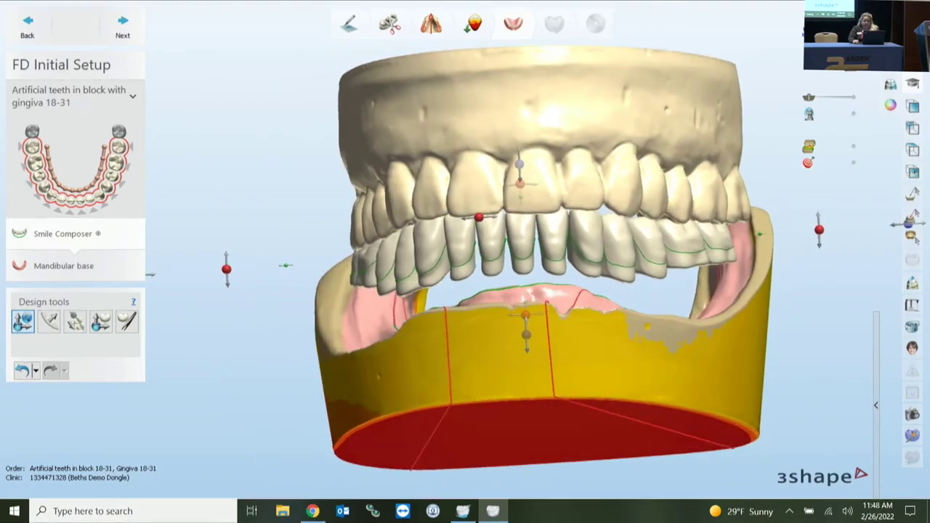
Hide the upper jaw and, using Arch Setup with symmetric design, shift the posterior teeth on both sides inward toward the ridge guide lines.
{"action": "left_click", "coordinate": [706, 107], "text": "ctrl"}
{"action": "right_click_drag", "start_coordinate": [683, 181], "coordinate": [621, 371]}
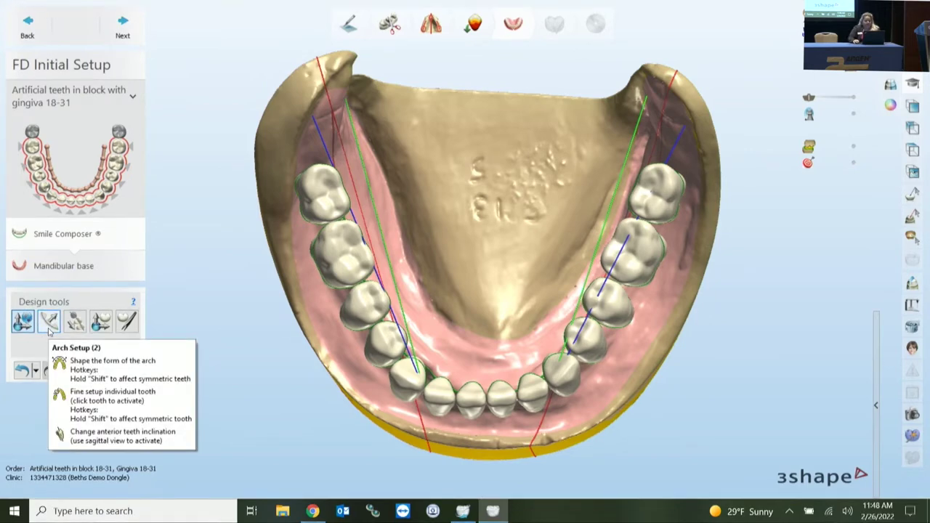
{"action": "left_click", "coordinate": [49, 328]}
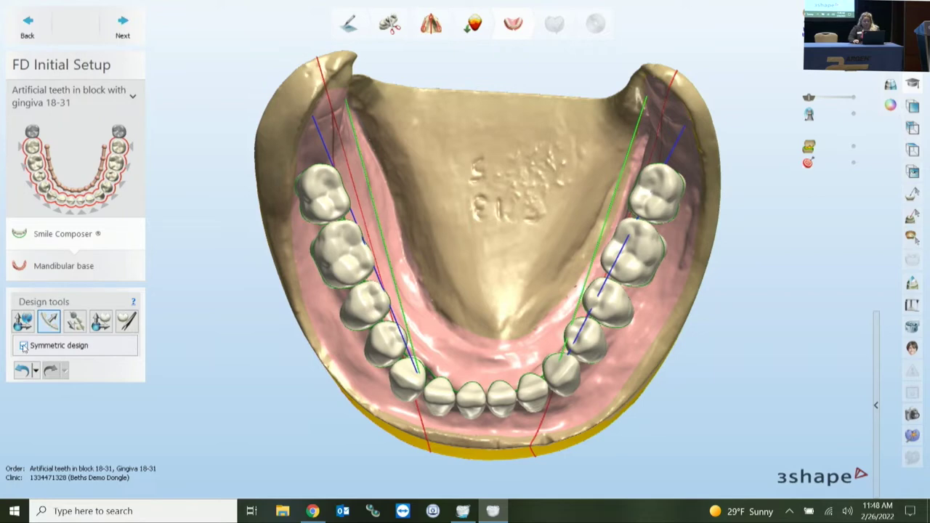
{"action": "left_click_drag", "start_coordinate": [317, 181], "coordinate": [334, 180]}
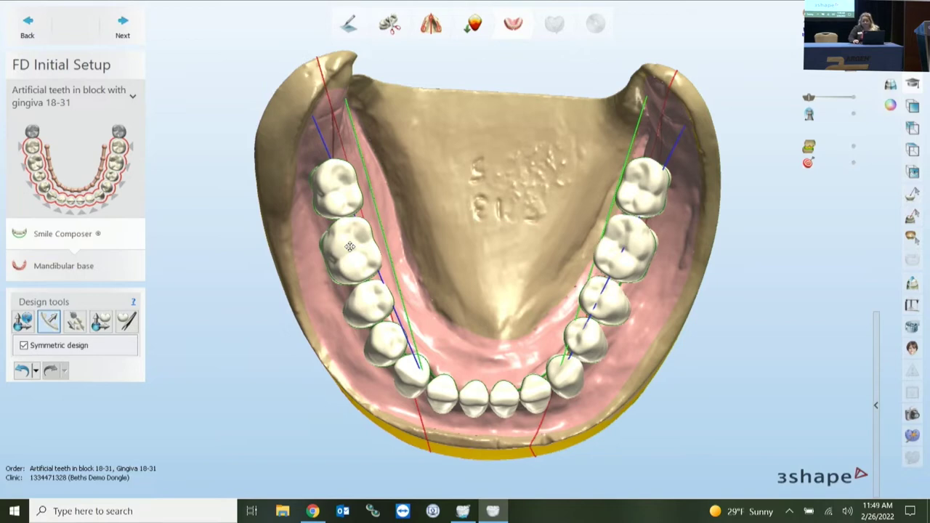
{"action": "right_click_drag", "start_coordinate": [387, 279], "coordinate": [460, 210]}
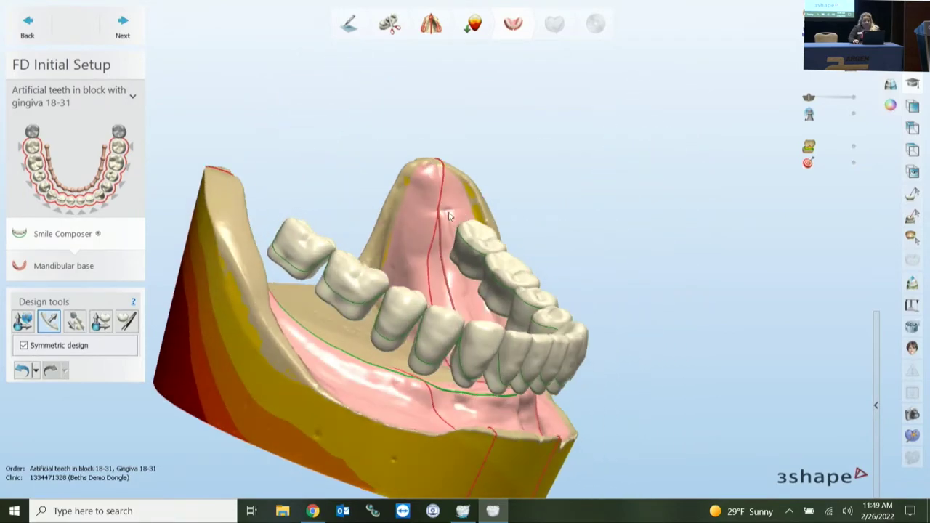
{"action": "right_click_drag", "start_coordinate": [293, 249], "coordinate": [263, 289]}
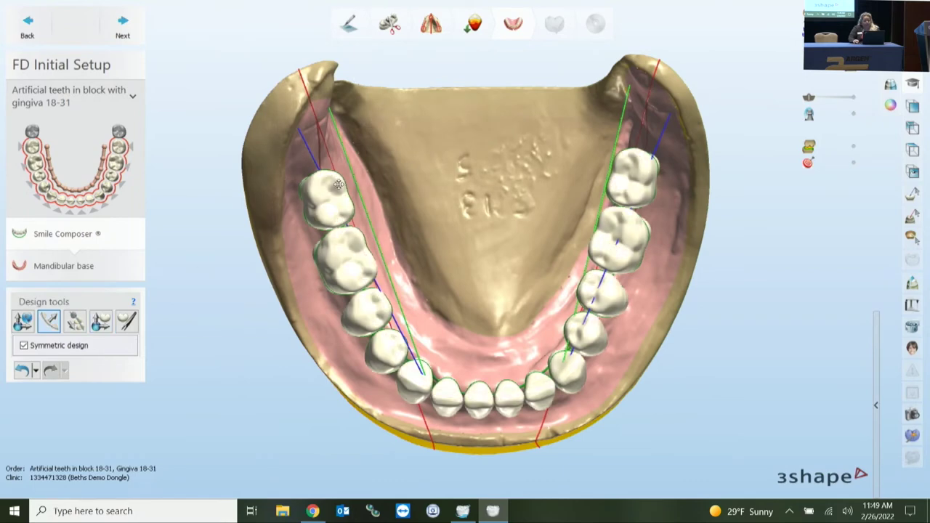
{"action": "mouse_move", "coordinate": [339, 190]}
{"action": "left_mouse_down"}
{"action": "mouse_move", "coordinate": [353, 183]}
{"action": "mouse_move", "coordinate": [333, 183]}
{"action": "mouse_move", "coordinate": [355, 184]}
{"action": "mouse_move", "coordinate": [331, 186]}
{"action": "mouse_move", "coordinate": [344, 182]}
{"action": "left_mouse_up"}
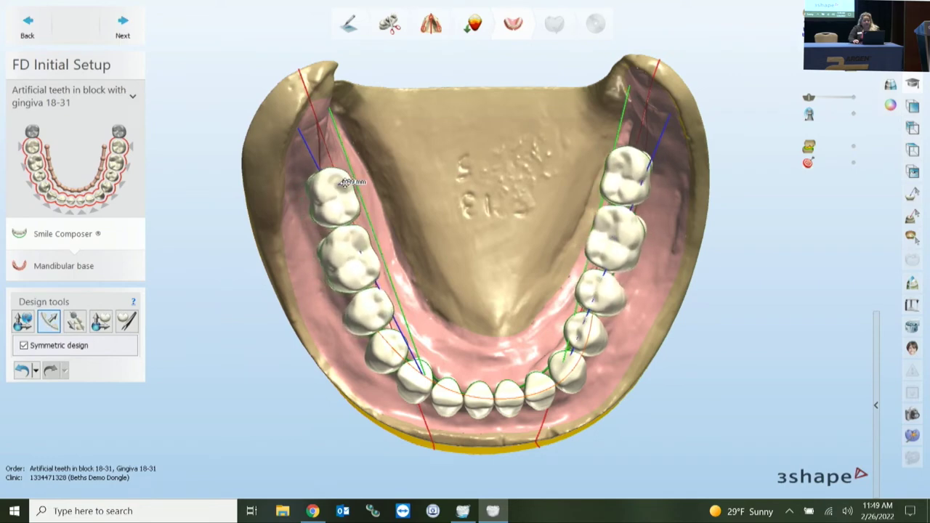
Turn off symmetric design and move only the patient's right premolars and molars inward to follow the ridge guide lines.
{"action": "left_click_drag", "start_coordinate": [372, 310], "coordinate": [385, 349]}
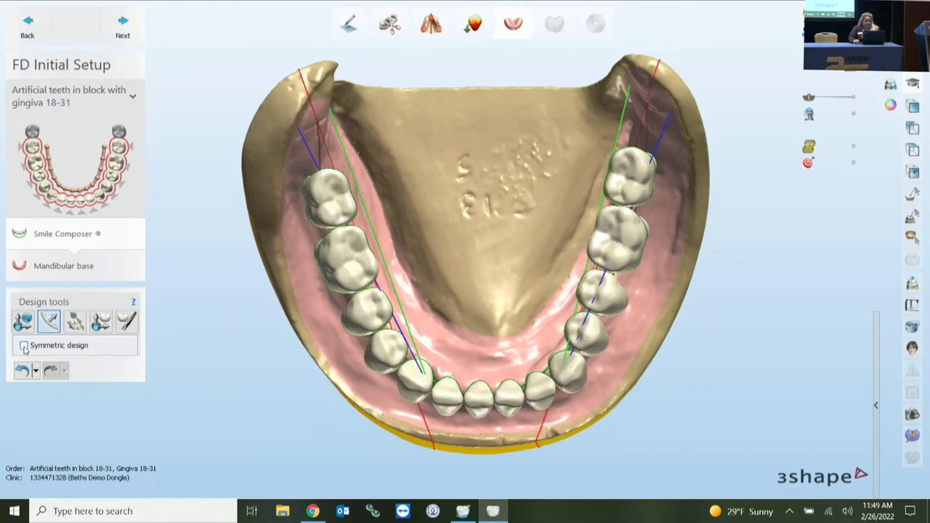
{"action": "left_click_drag", "start_coordinate": [392, 350], "coordinate": [396, 345]}
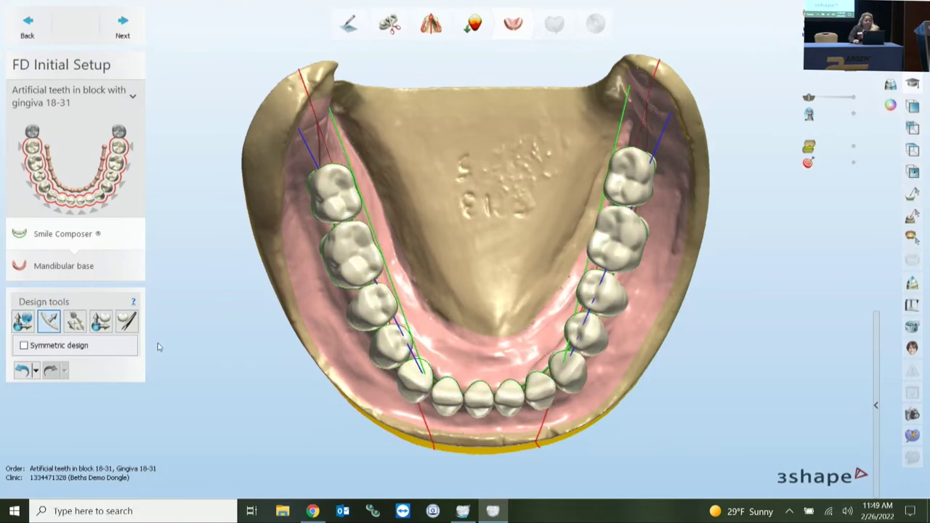
{"action": "right_click_drag", "start_coordinate": [646, 212], "coordinate": [626, 228]}
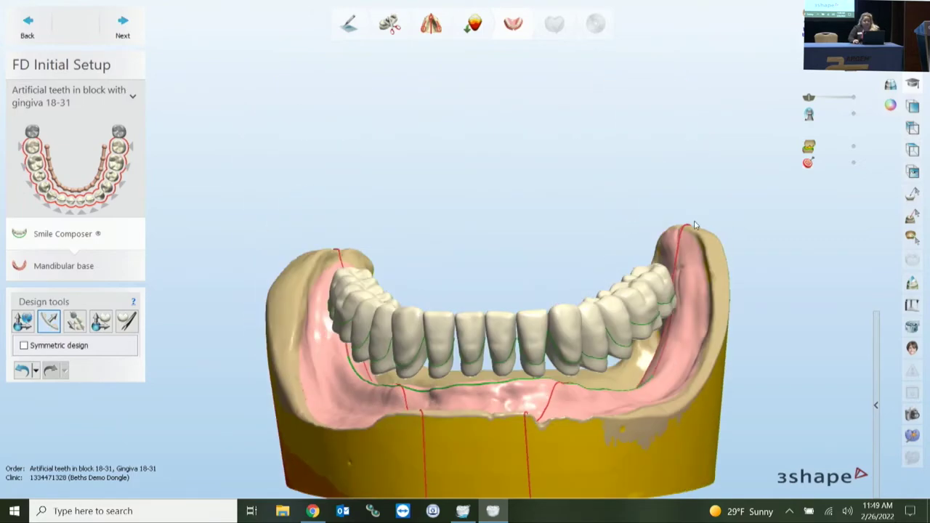
{"action": "right_click_drag", "start_coordinate": [692, 232], "coordinate": [770, 226]}
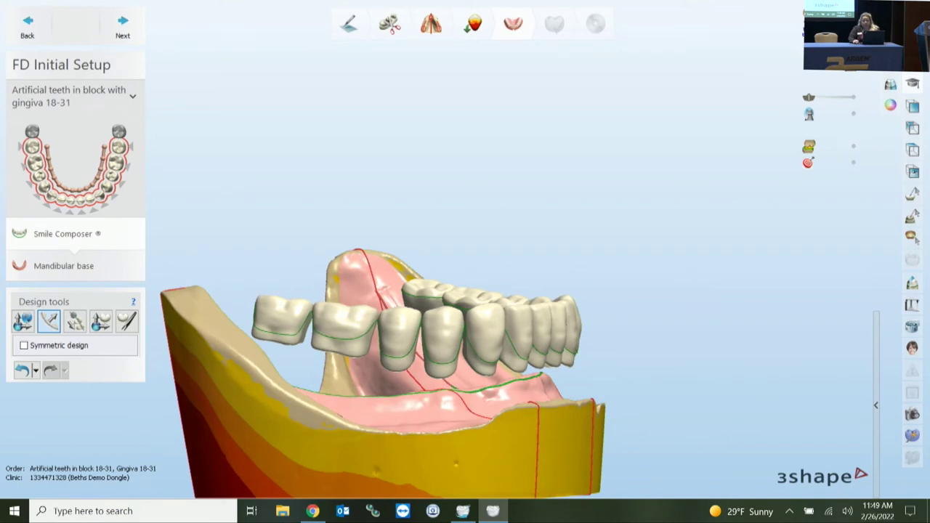
Overlay the blue scan on the lower teeth for comparison, hide it, and display the upper jaw model.
{"action": "left_click", "coordinate": [912, 236]}
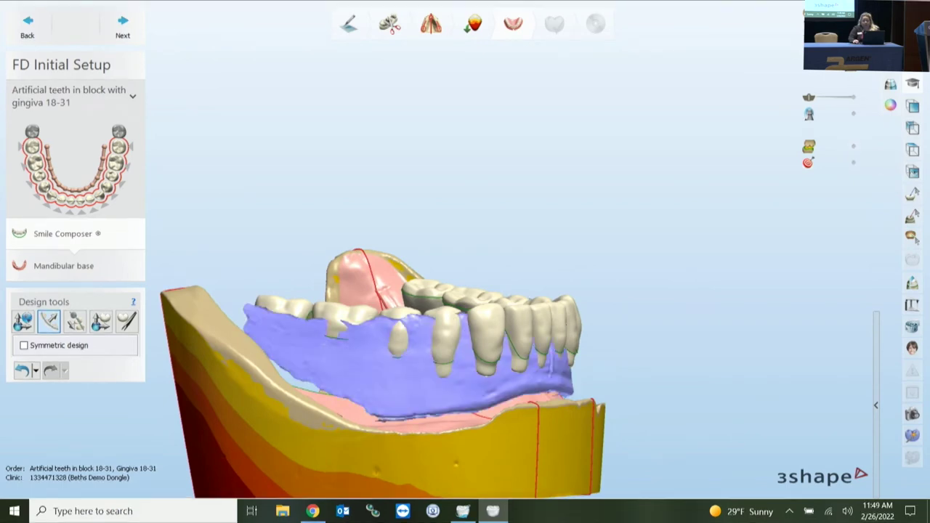
{"action": "left_click", "coordinate": [913, 237]}
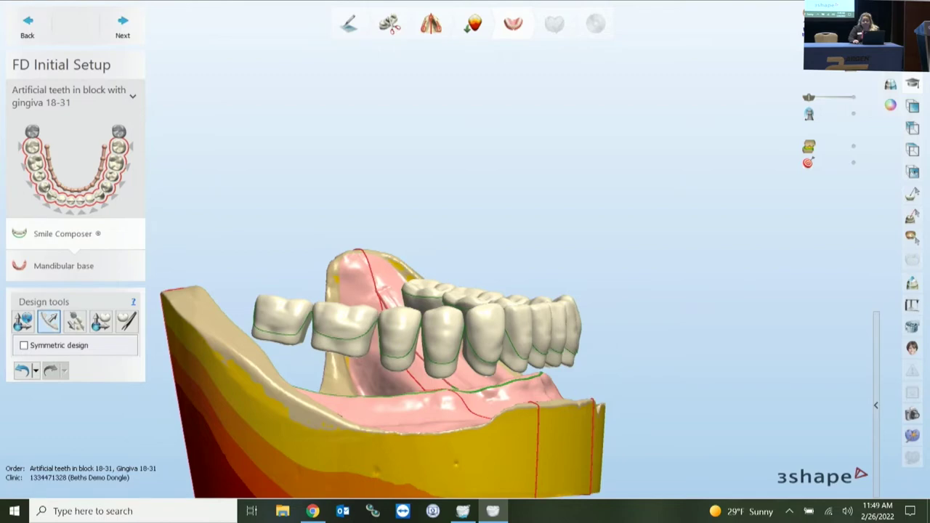
{"action": "left_click", "coordinate": [913, 237]}
{"action": "right_click_drag", "start_coordinate": [743, 165], "coordinate": [720, 160]}
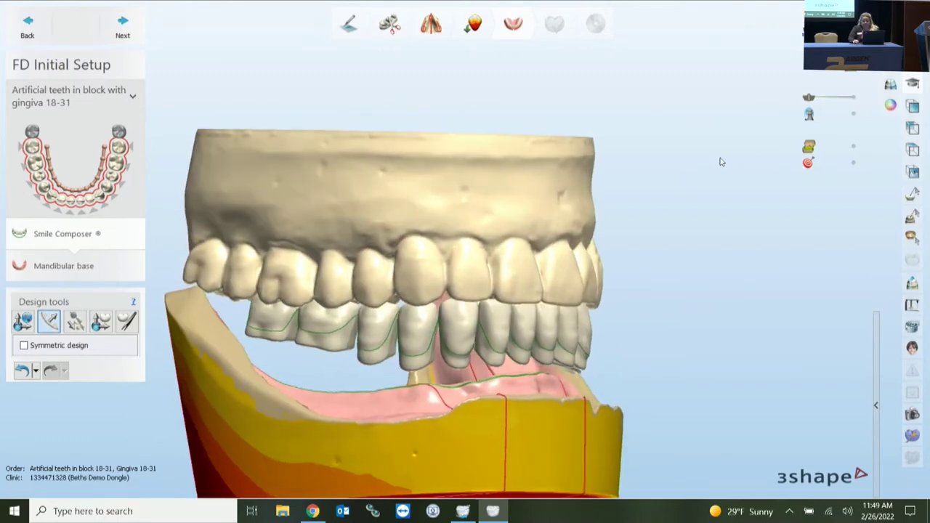
Display the Monson template over the setup to check the midline and occlusal plane, and hide it completely.
{"action": "left_click", "coordinate": [854, 96]}
{"action": "right_click_drag", "start_coordinate": [649, 257], "coordinate": [621, 285]}
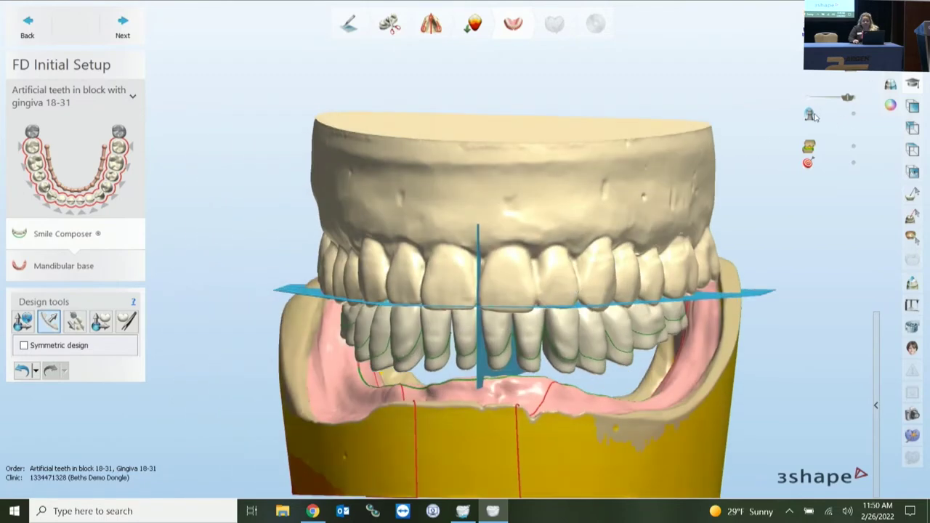
{"action": "left_click", "coordinate": [807, 97]}
Turn on the color-scaled contact map fully and examine the occlusal contacts of the lower teeth with the upper jaw hidden.
{"action": "left_click_drag", "start_coordinate": [810, 148], "coordinate": [843, 148]}
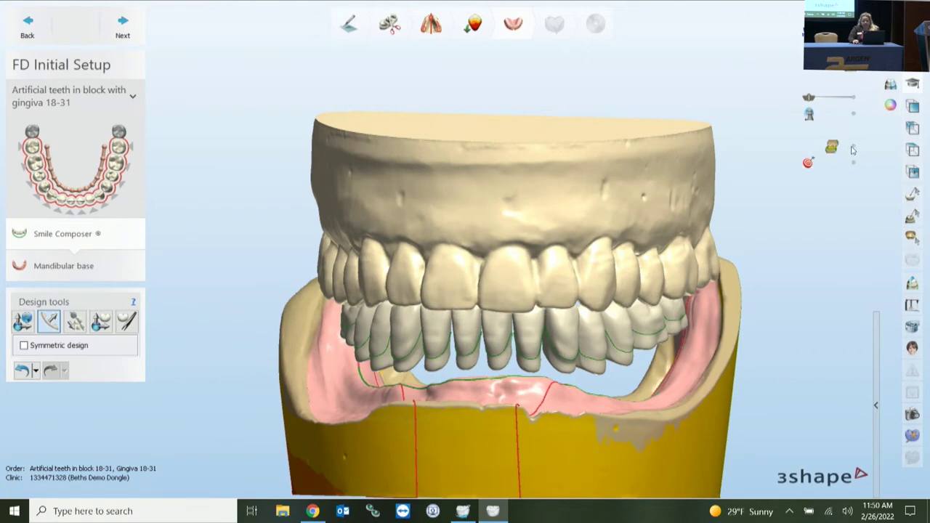
{"action": "left_click_drag", "start_coordinate": [834, 149], "coordinate": [862, 148]}
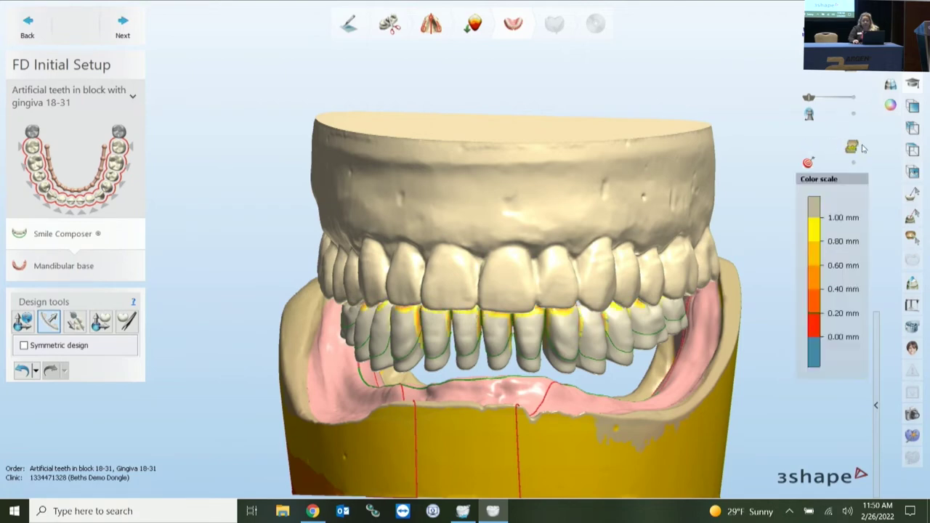
{"action": "left_click", "coordinate": [797, 21]}
{"action": "right_click_drag", "start_coordinate": [614, 216], "coordinate": [625, 300]}
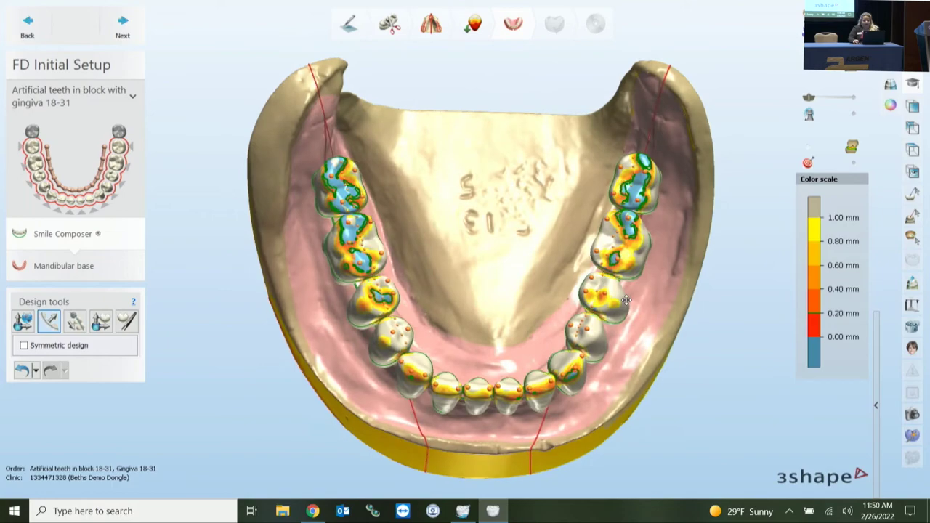
{"action": "scroll", "coordinate": [689, 296], "scroll_direction": "up", "scroll_amount": 2}
{"action": "right_click_drag", "start_coordinate": [663, 297], "coordinate": [685, 306]}
{"action": "middle_click_drag", "start_coordinate": [493, 253], "coordinate": [515, 254]}
{"action": "scroll", "coordinate": [366, 224], "scroll_direction": "up", "scroll_amount": 2}
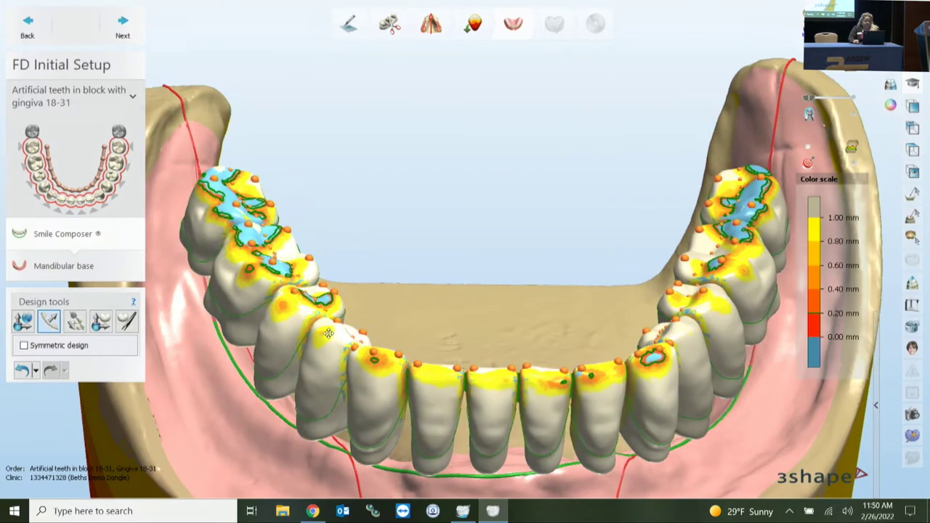
Display the upper jaw with the contact map and inspect the bite from the front, the lingual side and the posterior region.
{"action": "right_click_drag", "start_coordinate": [745, 292], "coordinate": [638, 372]}
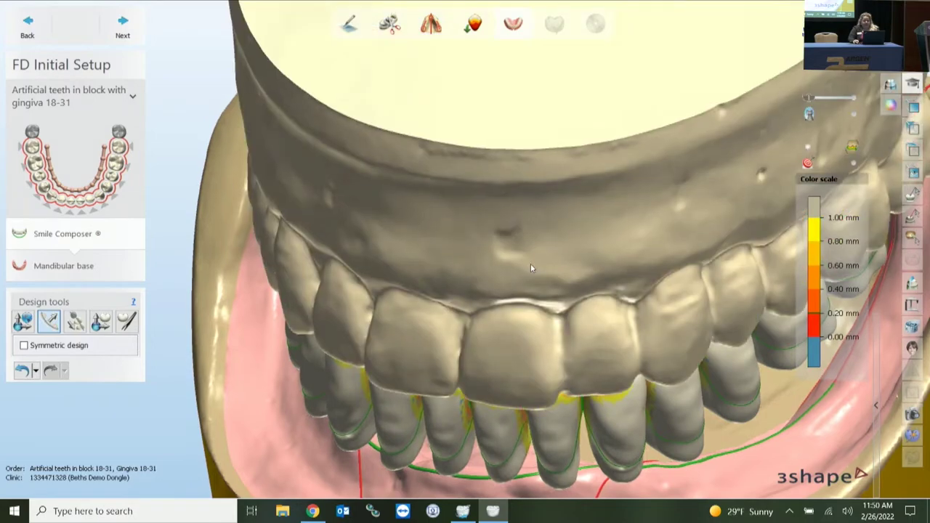
{"action": "right_click_drag", "start_coordinate": [530, 265], "coordinate": [550, 225]}
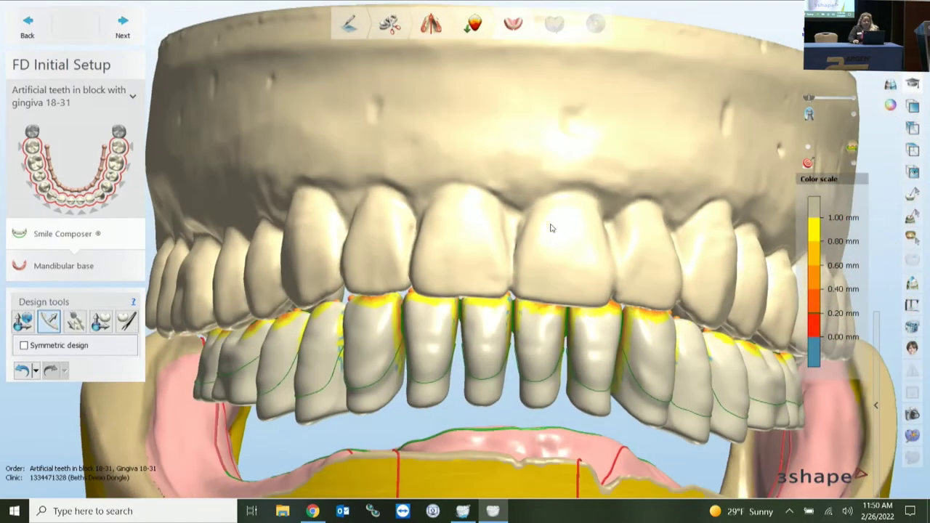
{"action": "scroll", "coordinate": [545, 259], "scroll_direction": "down", "scroll_amount": 3}
{"action": "right_click_drag", "start_coordinate": [483, 289], "coordinate": [673, 297]}
{"action": "scroll", "coordinate": [566, 309], "scroll_direction": "up", "scroll_amount": 5}
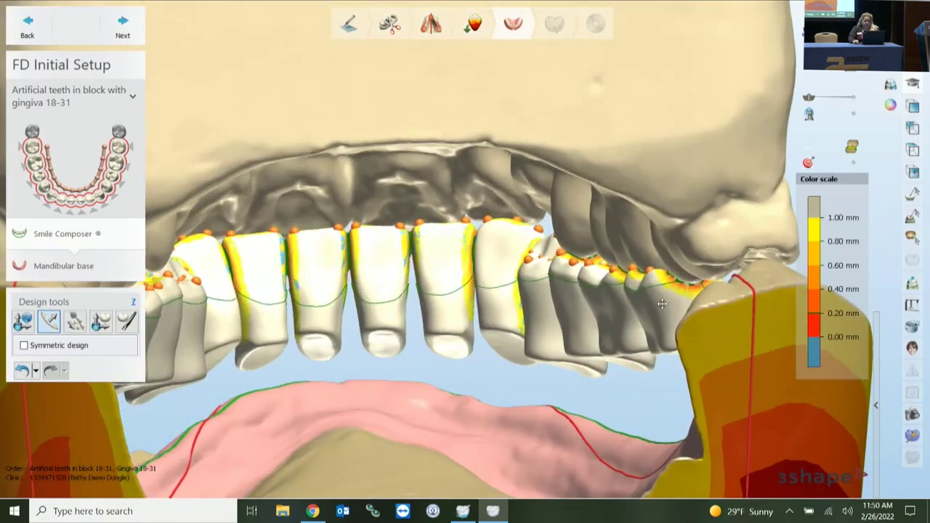
{"action": "scroll", "coordinate": [566, 309], "scroll_direction": "up", "scroll_amount": 5}
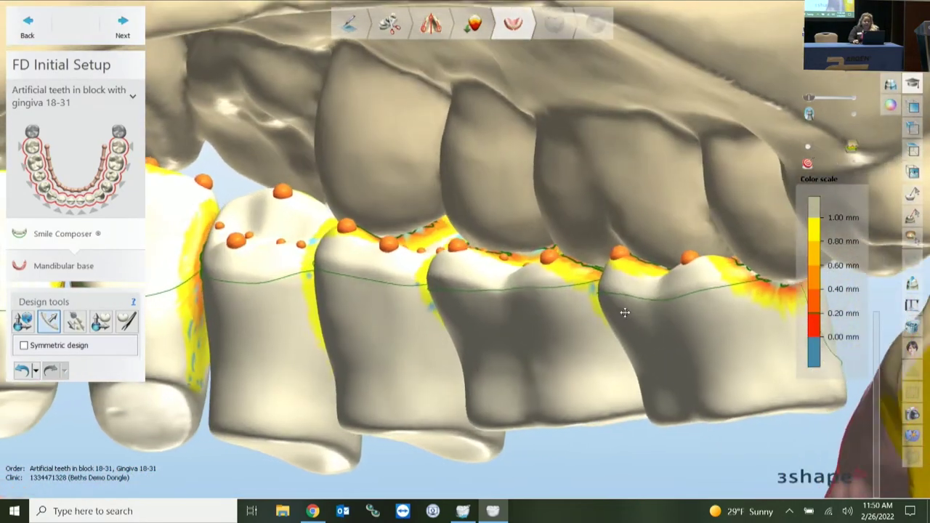
{"action": "right_click_drag", "start_coordinate": [625, 312], "coordinate": [490, 330]}
{"action": "scroll", "coordinate": [610, 311], "scroll_direction": "down", "scroll_amount": 5}
{"action": "right_click_drag", "start_coordinate": [397, 326], "coordinate": [461, 326]}
{"action": "middle_click_drag", "start_coordinate": [461, 327], "coordinate": [558, 311]}
{"action": "right_click_drag", "start_coordinate": [557, 311], "coordinate": [552, 312]}
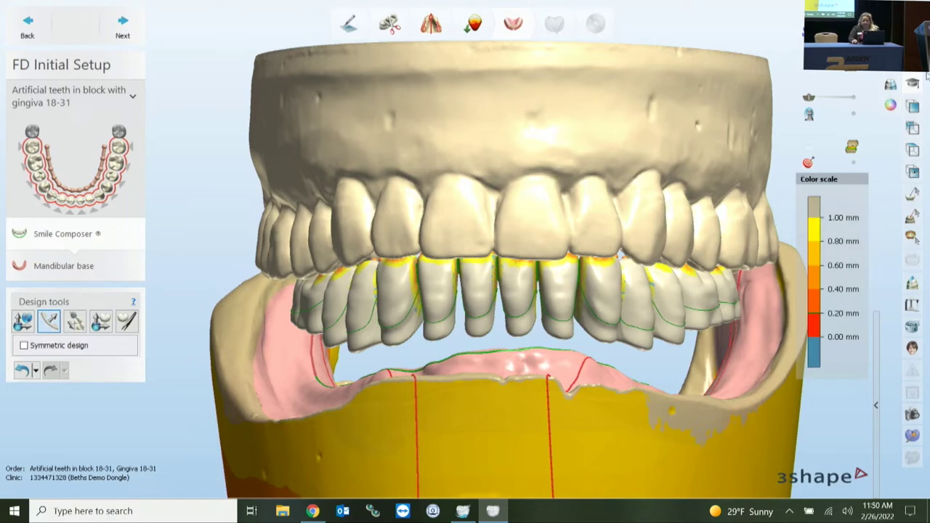
Switch to Individual setup with symmetric design off and adjust the patient's last lower right molar independently against the upper teeth.
{"action": "key", "text": "a"}
{"action": "right_click_drag", "start_coordinate": [604, 177], "coordinate": [606, 240]}
{"action": "left_click", "coordinate": [100, 321]}
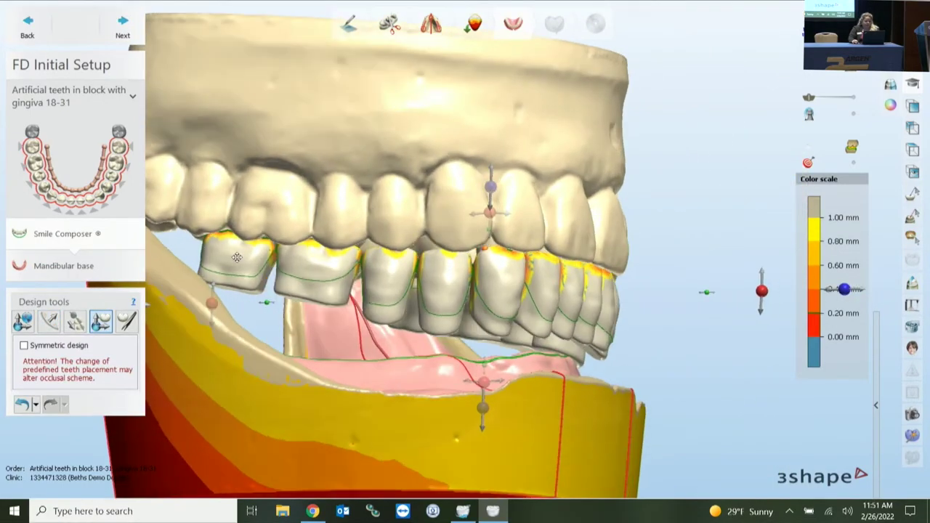
{"action": "left_click_drag", "start_coordinate": [237, 257], "coordinate": [288, 275]}
{"action": "right_click_drag", "start_coordinate": [368, 280], "coordinate": [376, 285]}
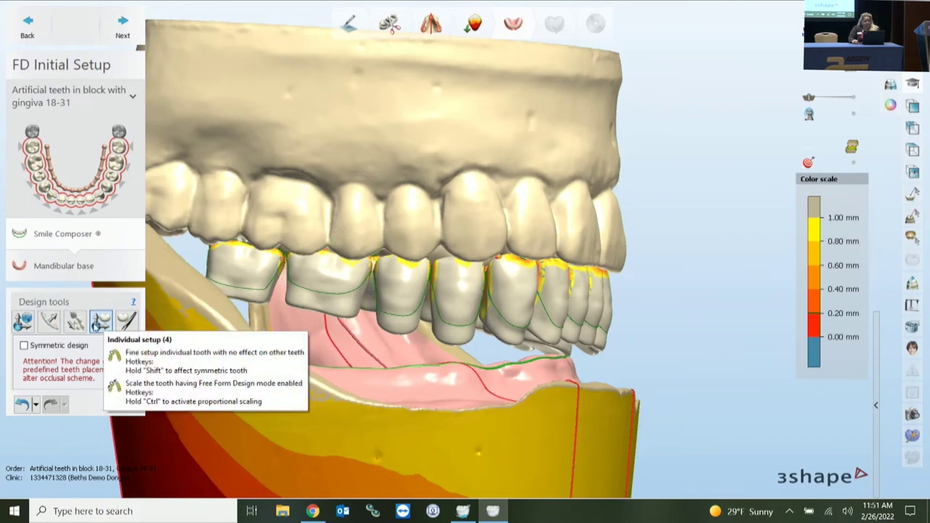
{"action": "scroll", "coordinate": [328, 279], "scroll_direction": "up", "scroll_amount": 2}
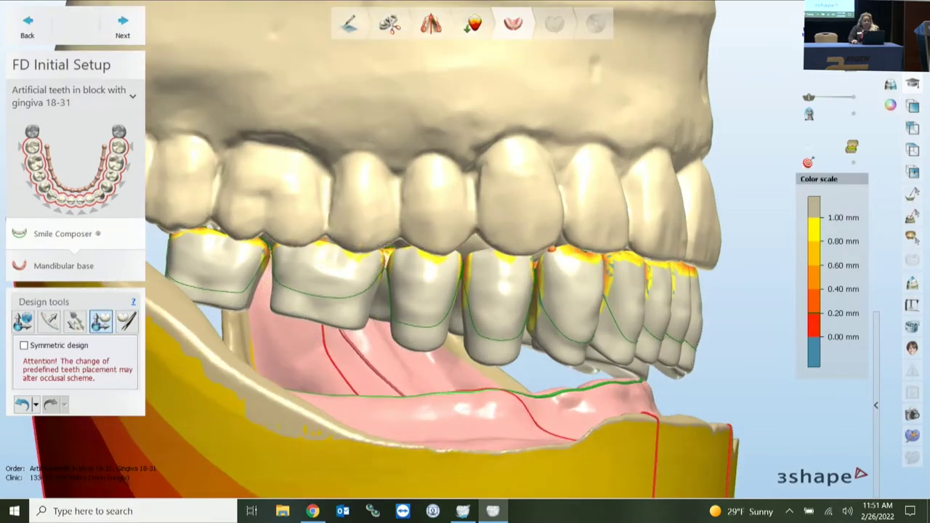
Hide the upper jaw and tip the patient's lower right first molar slightly with its rotation control.
{"action": "key", "text": "a"}
{"action": "middle_click_drag", "start_coordinate": [406, 289], "coordinate": [493, 273]}
{"action": "right_click_drag", "start_coordinate": [492, 273], "coordinate": [430, 287]}
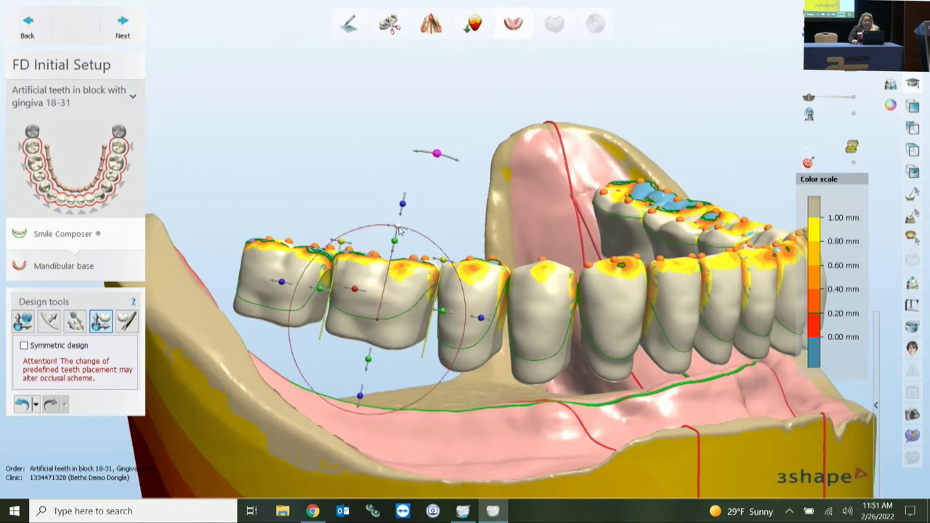
{"action": "left_click_drag", "start_coordinate": [398, 212], "coordinate": [403, 208]}
{"action": "right_click_drag", "start_coordinate": [417, 274], "coordinate": [434, 273]}
{"action": "left_click_drag", "start_coordinate": [404, 226], "coordinate": [412, 251]}
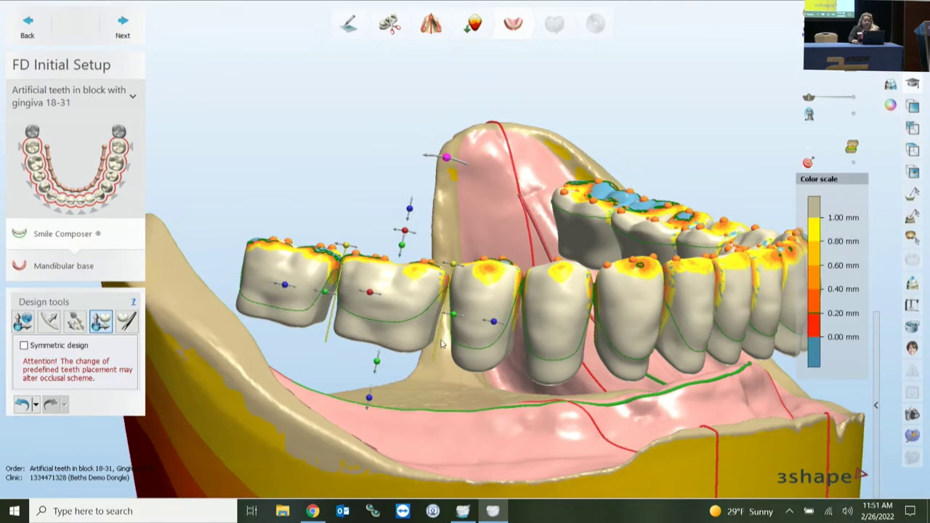
{"action": "right_click_drag", "start_coordinate": [415, 333], "coordinate": [451, 340]}
Rotate the lower right first molar slightly about its long axis, judging its alignment from the occlusal view.
{"action": "left_click_drag", "start_coordinate": [394, 364], "coordinate": [470, 353]}
{"action": "right_click_drag", "start_coordinate": [470, 357], "coordinate": [520, 331]}
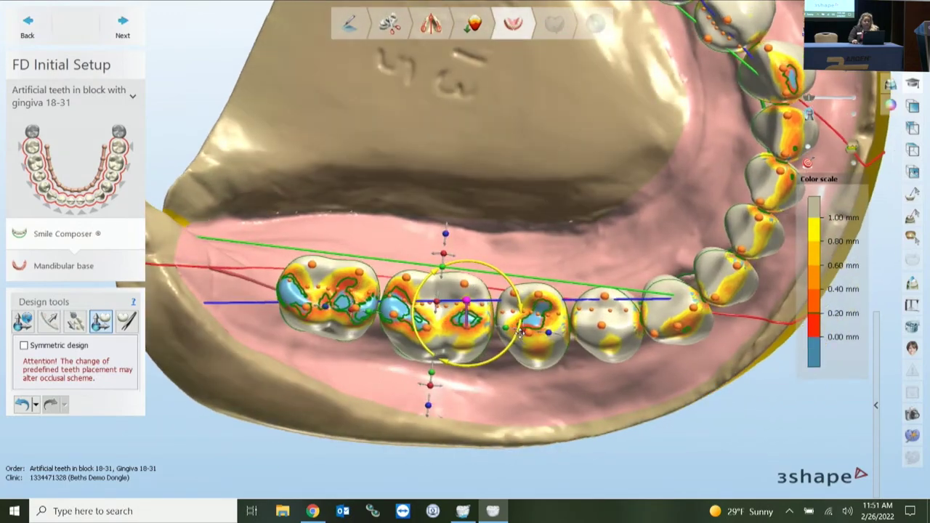
{"action": "scroll", "coordinate": [520, 331], "scroll_direction": "up", "scroll_amount": 5}
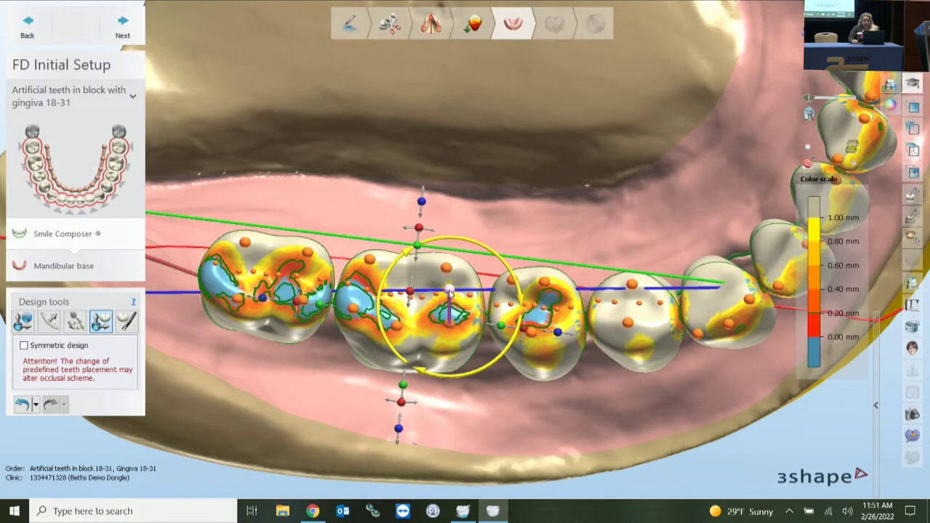
{"action": "mouse_move", "coordinate": [449, 291]}
{"action": "left_mouse_down"}
{"action": "mouse_move", "coordinate": [435, 306]}
{"action": "mouse_move", "coordinate": [472, 308]}
{"action": "mouse_move", "coordinate": [447, 310]}
{"action": "mouse_move", "coordinate": [461, 312]}
{"action": "mouse_move", "coordinate": [443, 299]}
{"action": "mouse_move", "coordinate": [453, 296]}
{"action": "left_mouse_up"}
{"action": "right_click_drag", "start_coordinate": [518, 396], "coordinate": [374, 214]}
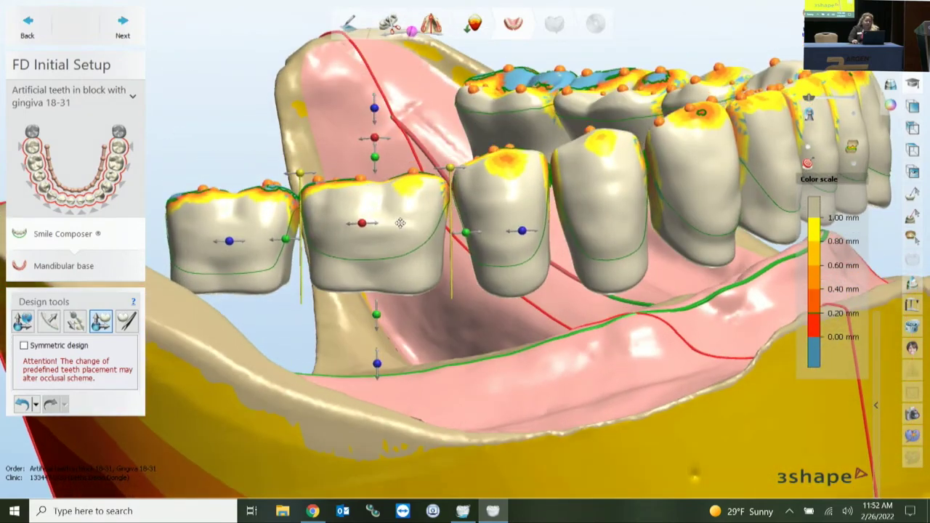
Remove all lower second molars from the setup and bring up the contact and removal options for the right second premolar.
{"action": "left_click", "coordinate": [256, 228]}
{"action": "right_click", "coordinate": [256, 229]}
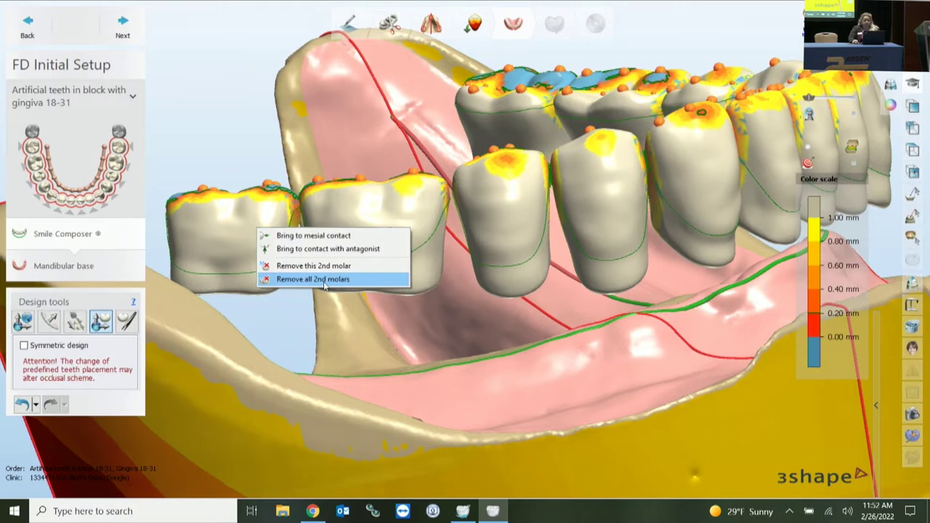
{"action": "left_click", "coordinate": [325, 280]}
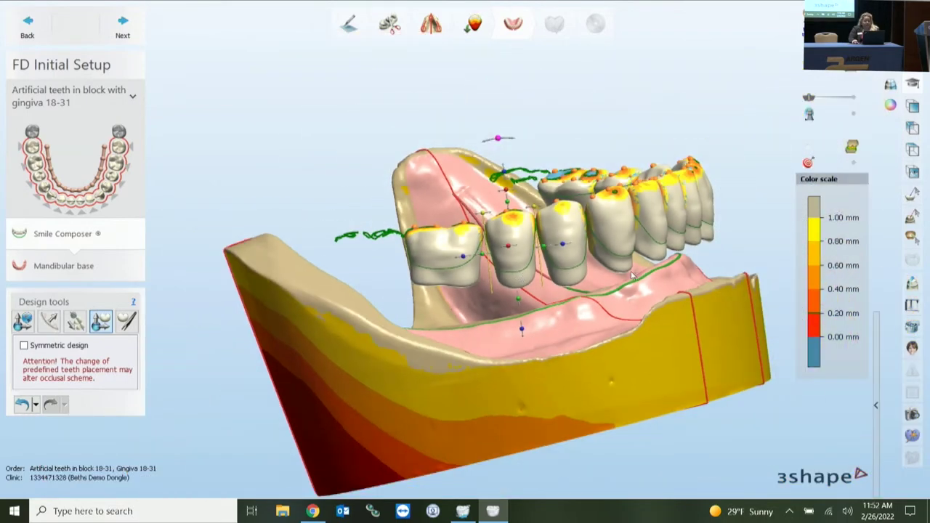
{"action": "right_click_drag", "start_coordinate": [631, 275], "coordinate": [496, 240]}
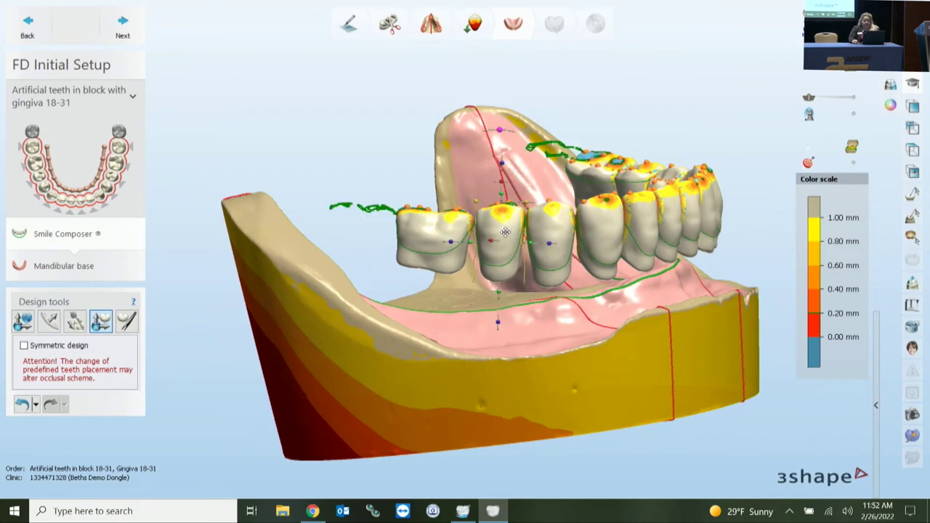
{"action": "right_click", "coordinate": [506, 233]}
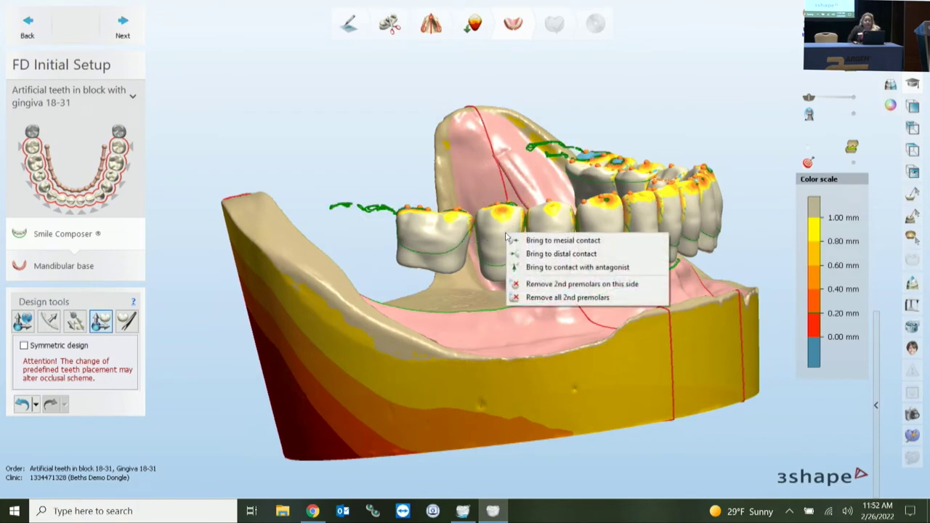
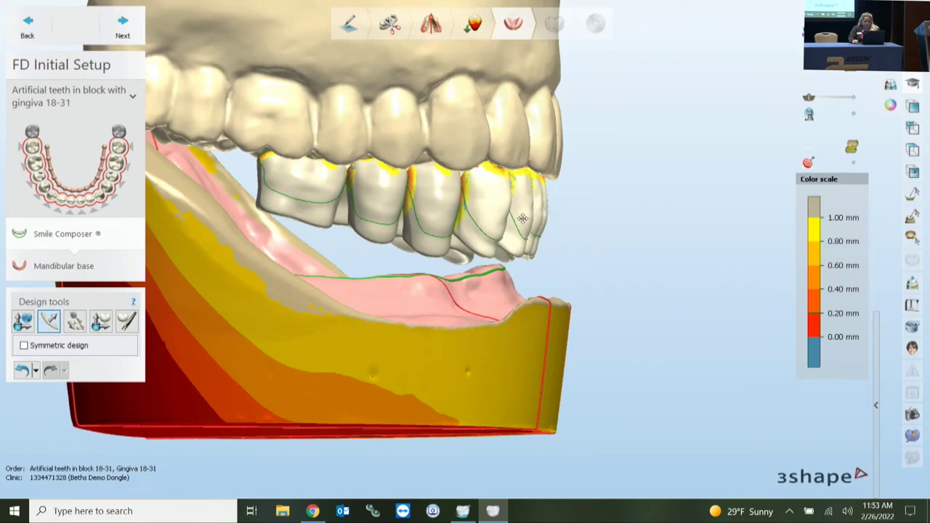
Tip the lower anterior teeth as a group by about 1.5° against the upper teeth, with symmetric design off.
{"action": "key", "text": "1"}
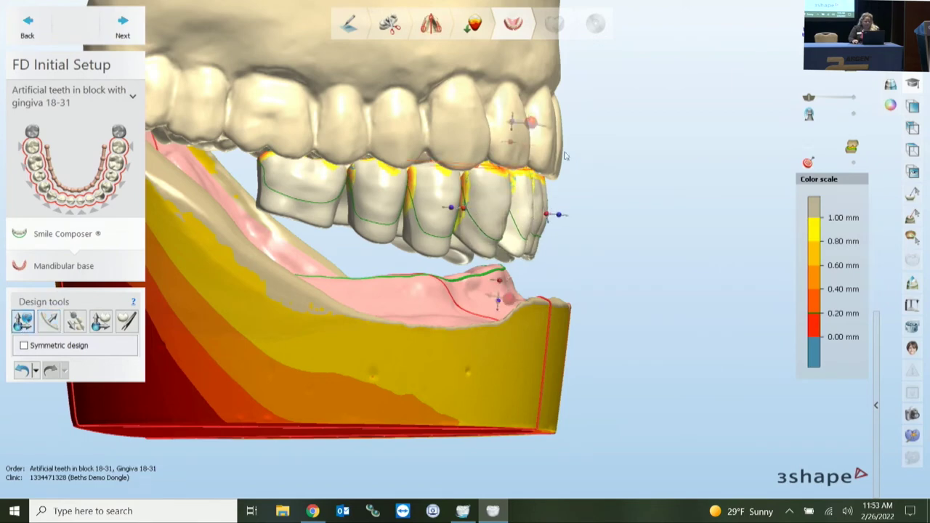
{"action": "scroll", "coordinate": [579, 164], "scroll_direction": "up", "scroll_amount": 2}
{"action": "left_click", "coordinate": [48, 319]}
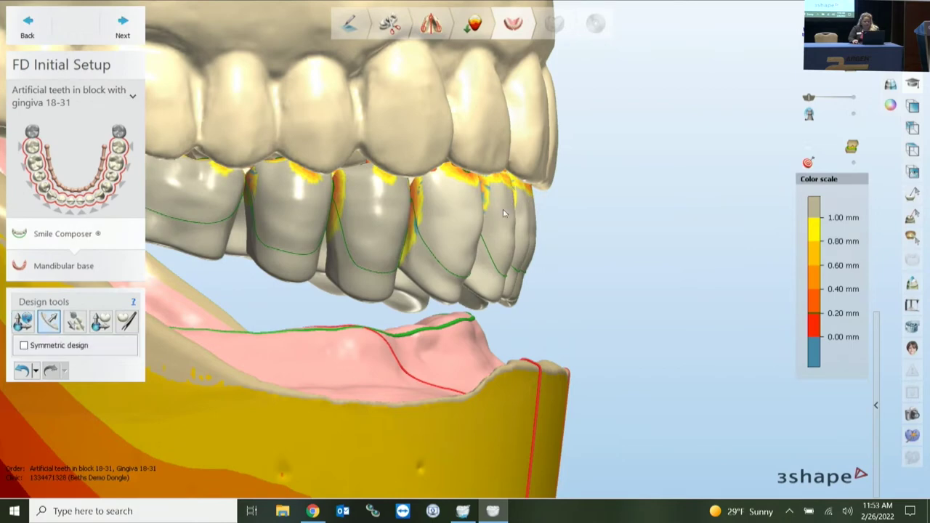
{"action": "right_click_drag", "start_coordinate": [588, 224], "coordinate": [510, 214]}
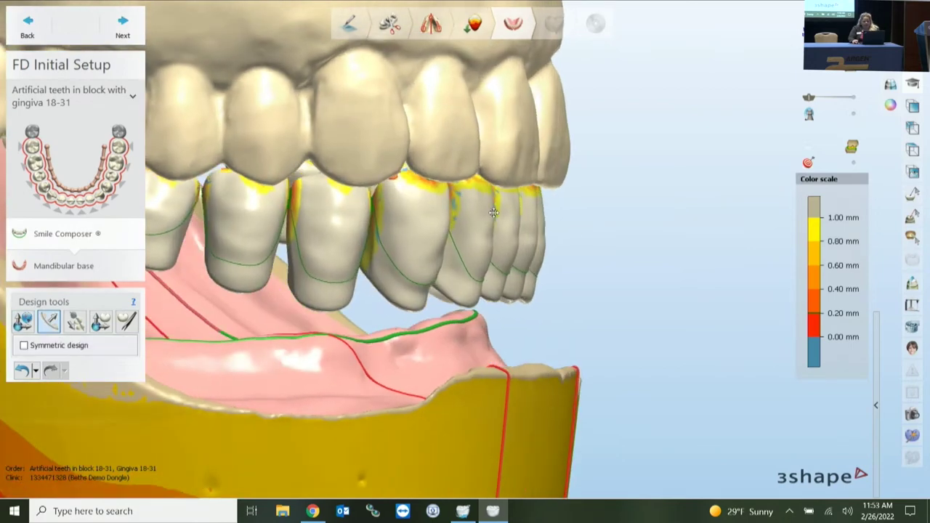
{"action": "mouse_move", "coordinate": [493, 218]}
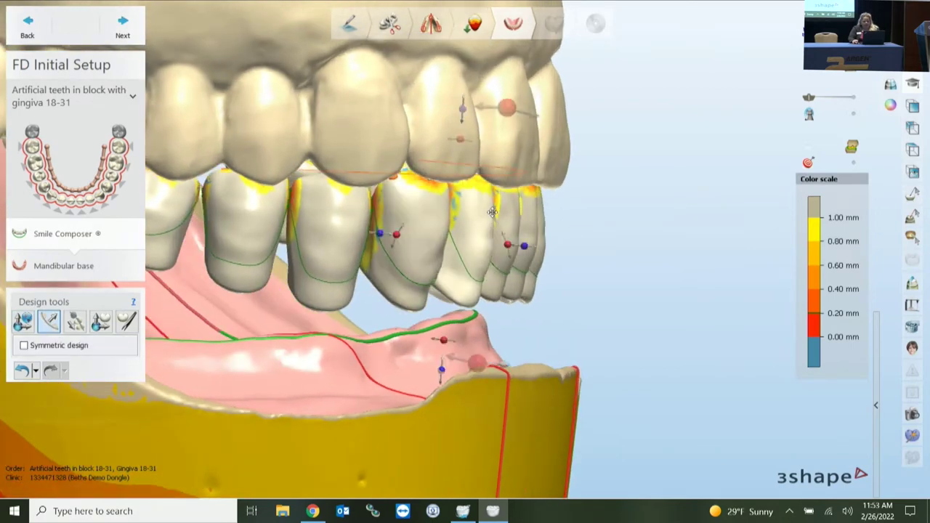
{"action": "right_click_drag", "start_coordinate": [488, 210], "coordinate": [499, 210]}
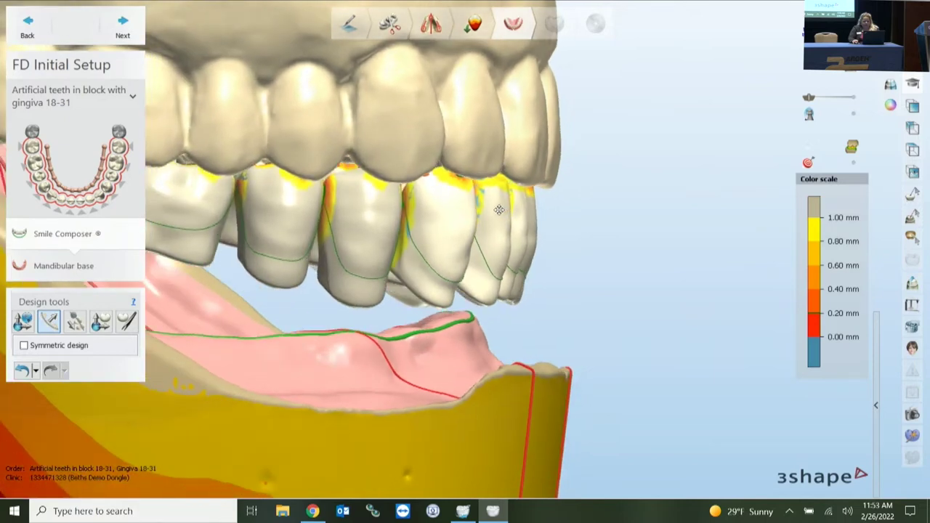
{"action": "mouse_move", "coordinate": [503, 201]}
{"action": "mouse_move", "coordinate": [518, 110]}
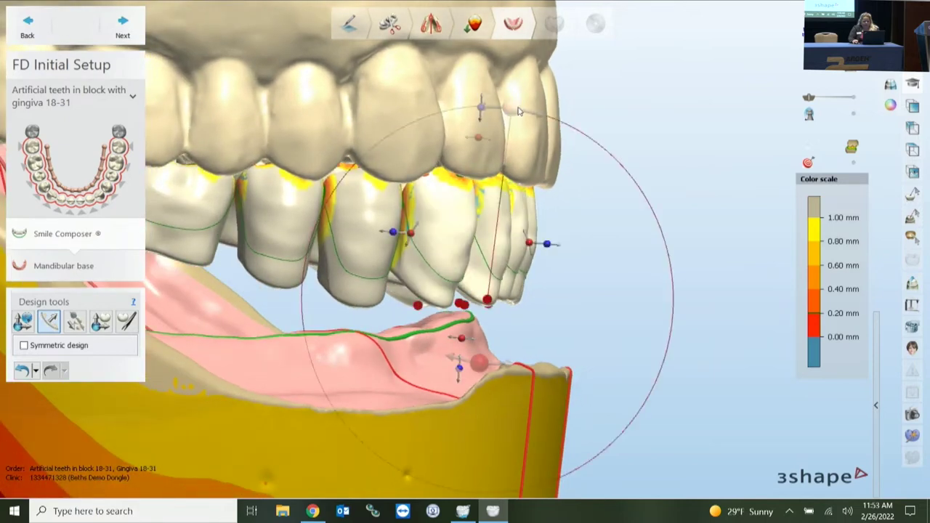
{"action": "left_click_drag", "start_coordinate": [518, 113], "coordinate": [527, 117]}
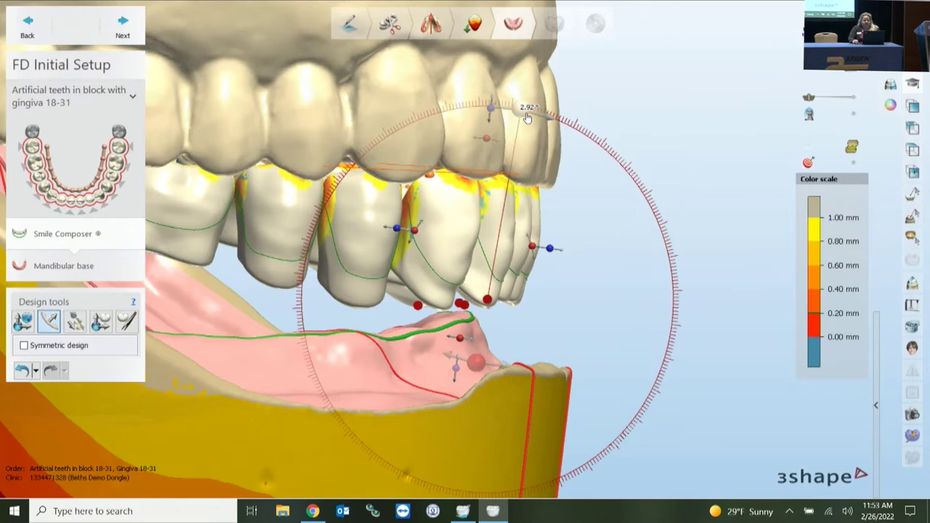
{"action": "mouse_move", "coordinate": [527, 118]}
{"action": "left_mouse_down"}
{"action": "mouse_move", "coordinate": [513, 118]}
{"action": "mouse_move", "coordinate": [516, 128]}
{"action": "left_mouse_up"}
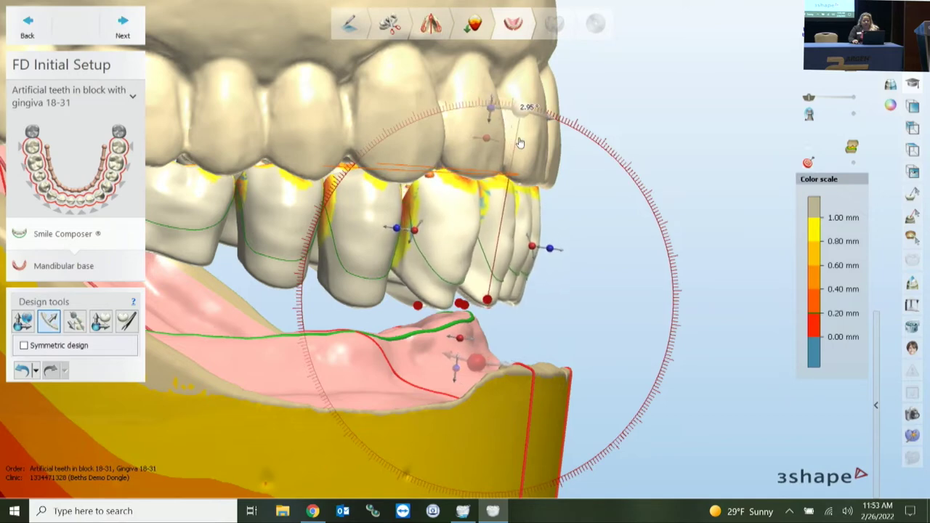
{"action": "left_click_drag", "start_coordinate": [518, 140], "coordinate": [509, 129]}
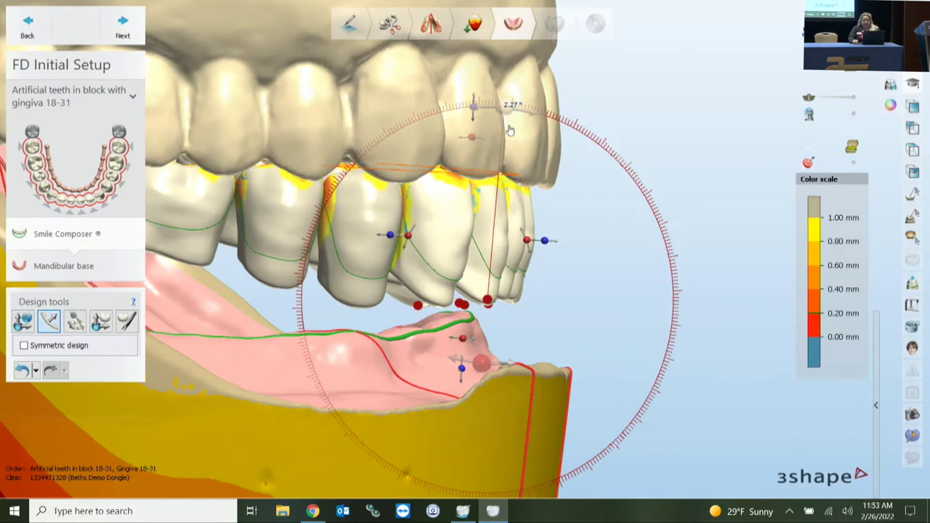
{"action": "left_click_drag", "start_coordinate": [509, 130], "coordinate": [511, 133]}
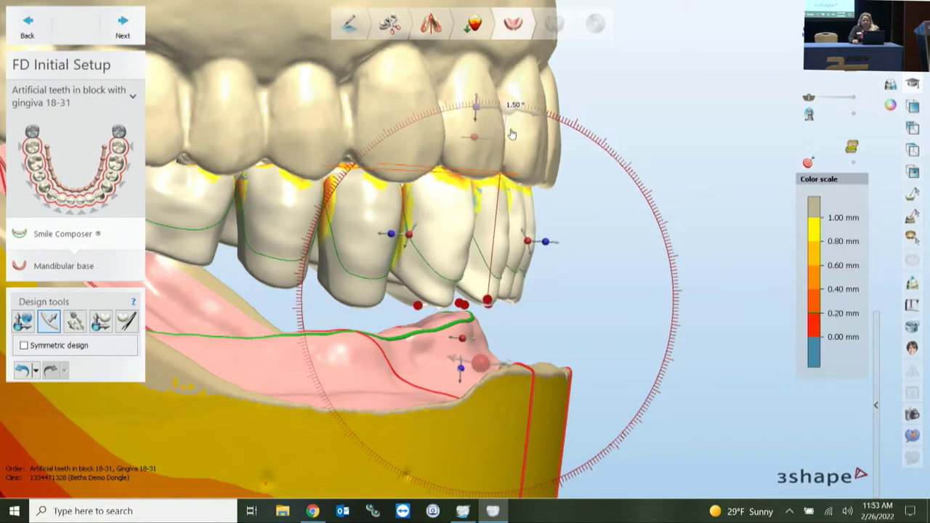
Check the tipped front teeth, switch to individual tooth setup and nudge the patient's lower left first molar by about 0.06 mm.
{"action": "right_click_drag", "start_coordinate": [567, 213], "coordinate": [621, 265]}
{"action": "middle_click_drag", "start_coordinate": [419, 318], "coordinate": [504, 301]}
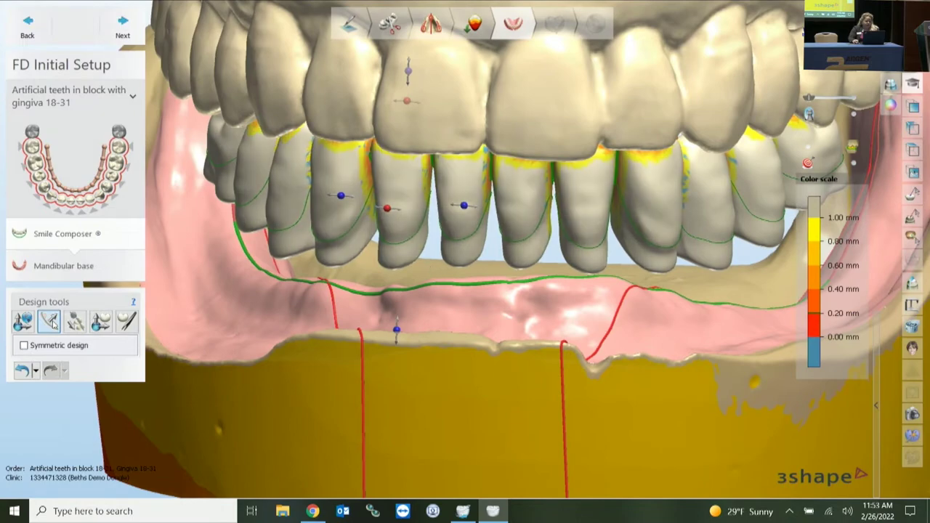
{"action": "right_click_drag", "start_coordinate": [619, 266], "coordinate": [570, 284]}
{"action": "left_click", "coordinate": [95, 327]}
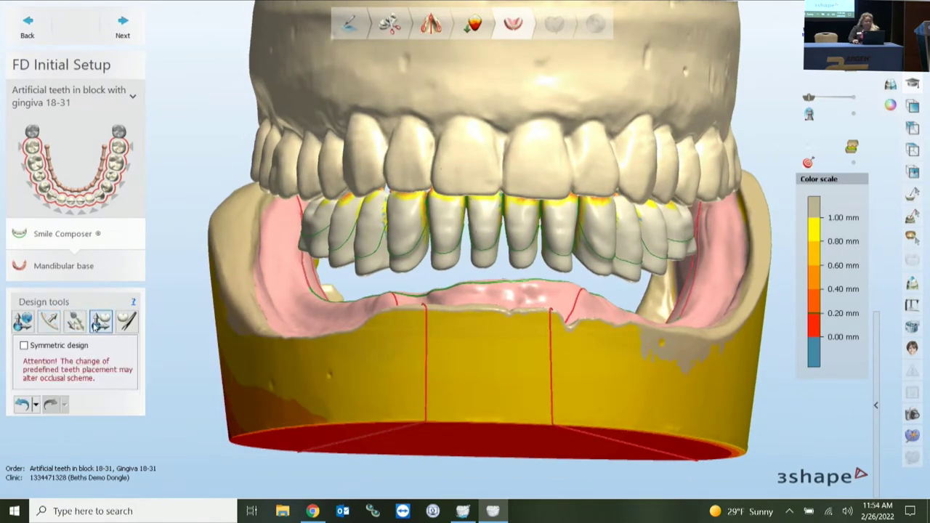
{"action": "right_click_drag", "start_coordinate": [646, 283], "coordinate": [600, 216]}
{"action": "left_click_drag", "start_coordinate": [602, 219], "coordinate": [602, 218]}
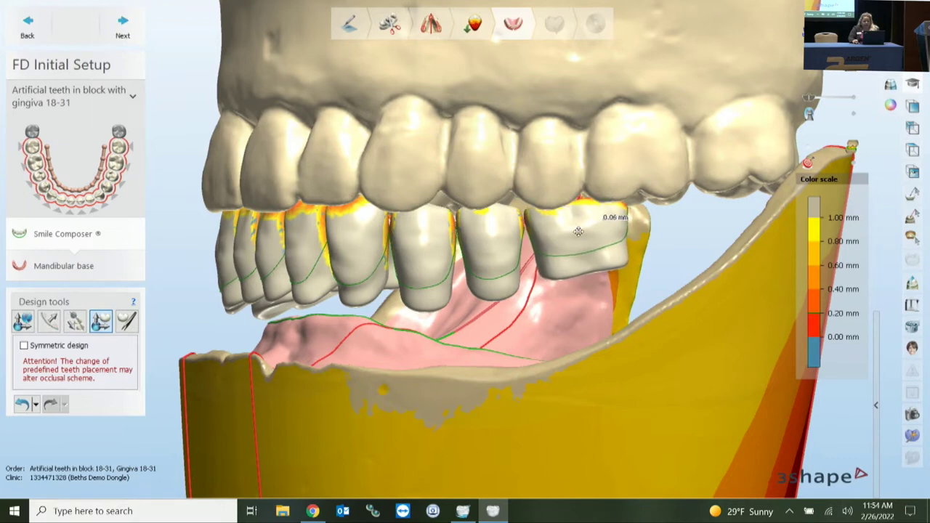
Bring the lower left second premolar to distal contact and shift the adjacent first molar slightly distally.
{"action": "right_click", "coordinate": [511, 227]}
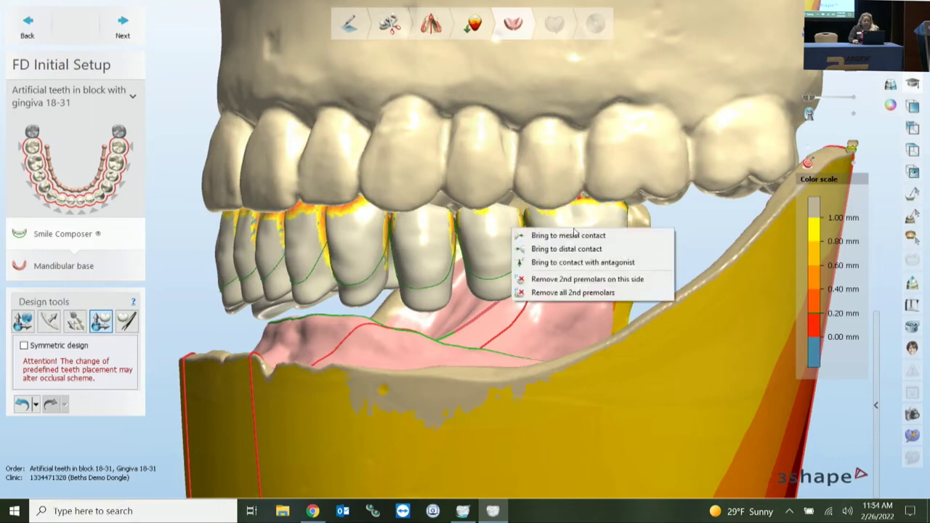
{"action": "left_click", "coordinate": [544, 250]}
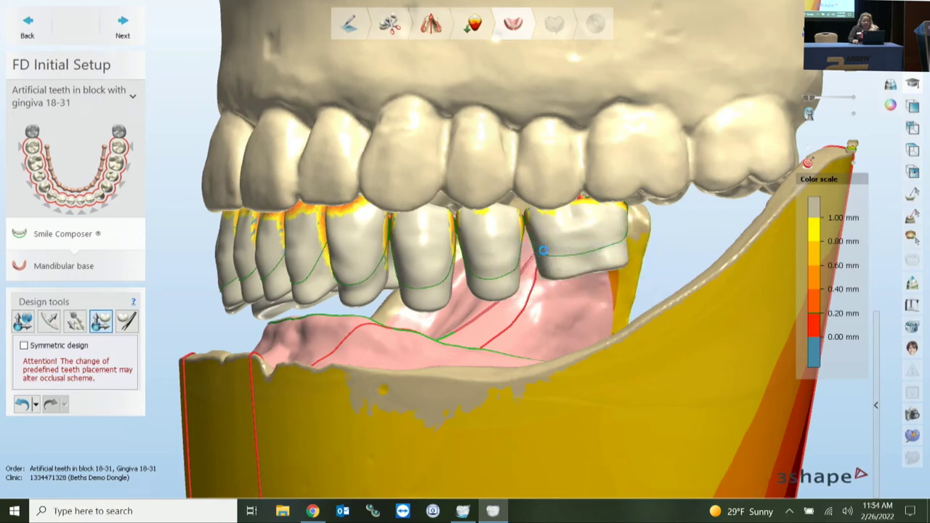
{"action": "mouse_move", "coordinate": [543, 251]}
{"action": "right_mouse_down"}
{"action": "mouse_move", "coordinate": [565, 248]}
{"action": "mouse_move", "coordinate": [549, 247]}
{"action": "right_mouse_up"}
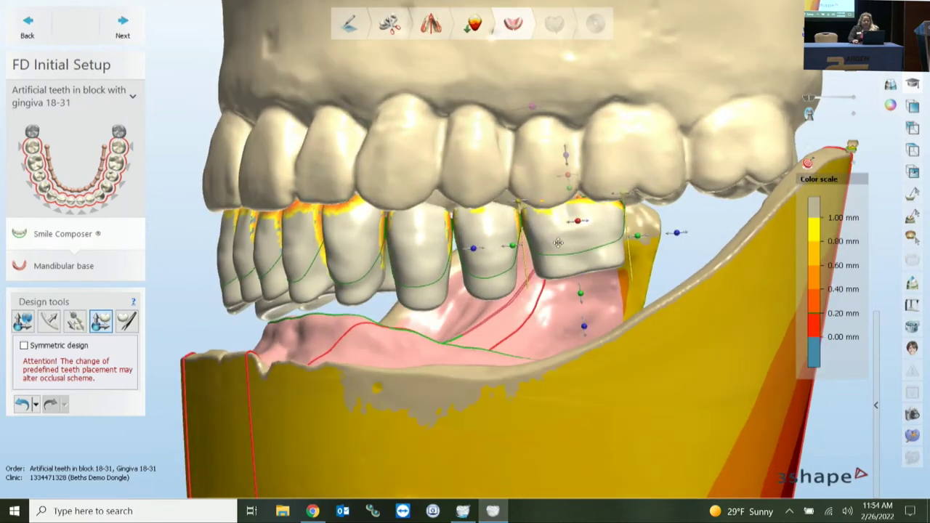
{"action": "left_click_drag", "start_coordinate": [569, 238], "coordinate": [574, 239]}
{"action": "scroll", "coordinate": [548, 247], "scroll_direction": "up", "scroll_amount": 3}
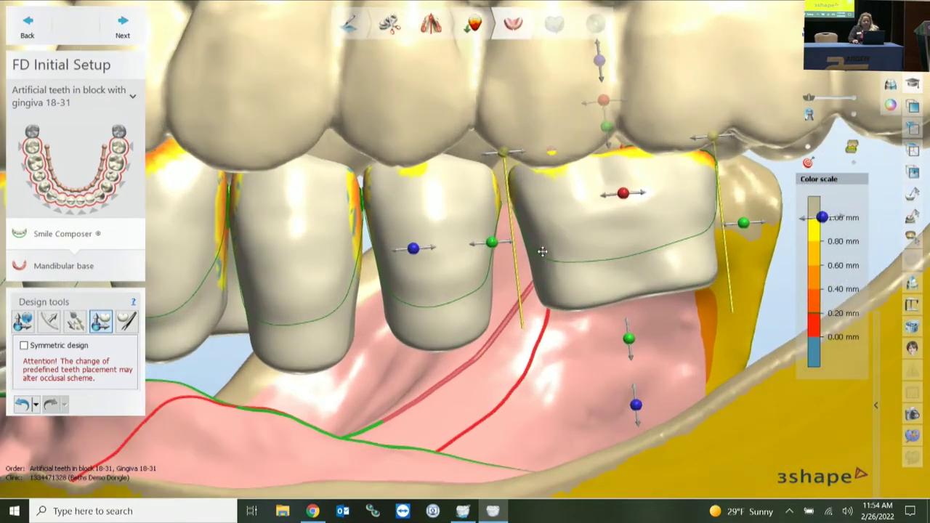
Bring the repositioned molar's neighbouring second premolar to distal contact again, and do the same for the lower left first premolar.
{"action": "right_click_drag", "start_coordinate": [448, 206], "coordinate": [453, 204]}
{"action": "left_click", "coordinate": [453, 204]}
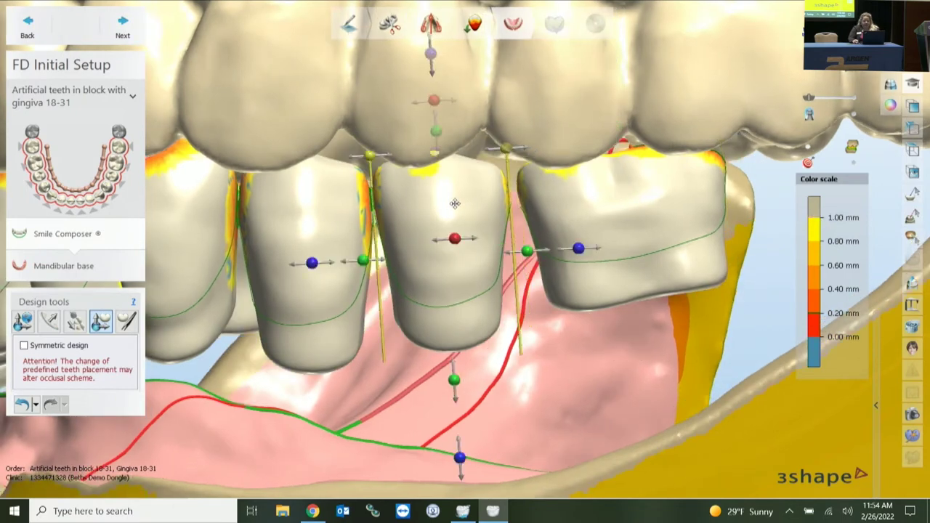
{"action": "right_click", "coordinate": [455, 203]}
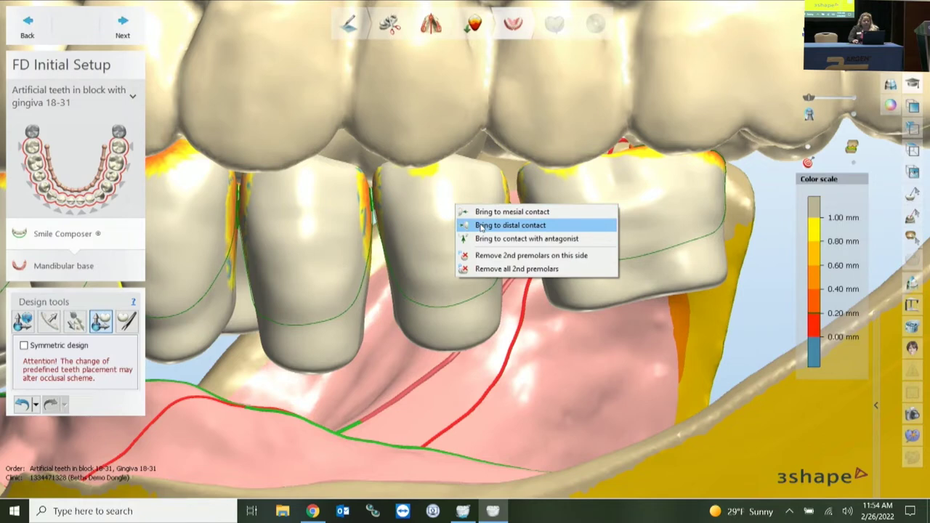
{"action": "left_click", "coordinate": [481, 225]}
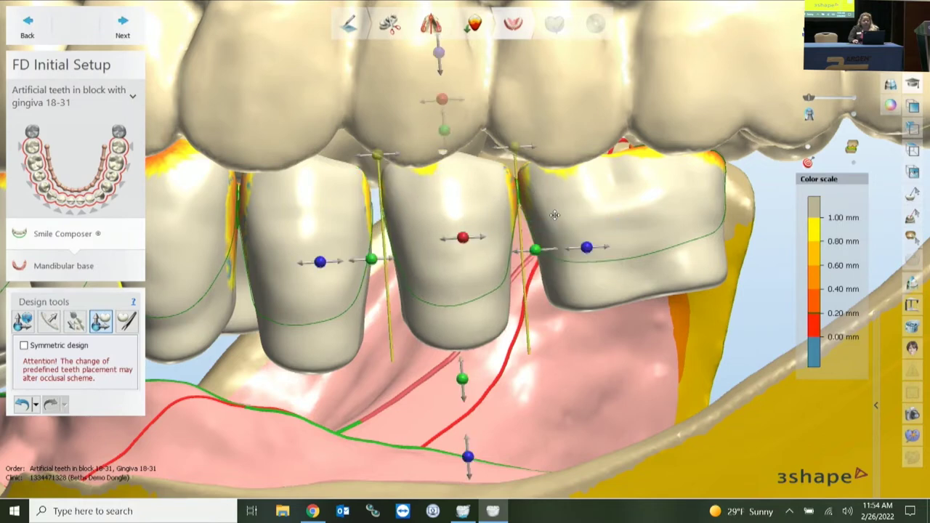
{"action": "right_click_drag", "start_coordinate": [550, 335], "coordinate": [544, 334]}
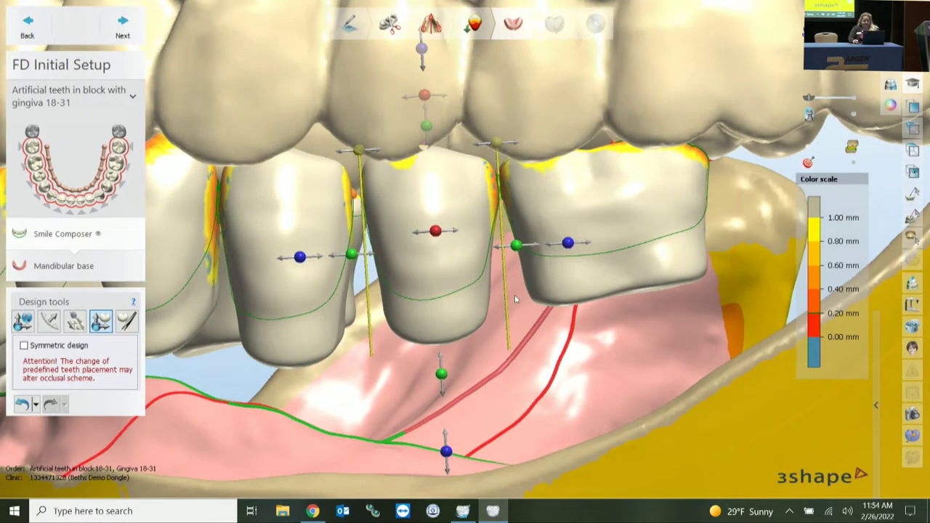
{"action": "right_click_drag", "start_coordinate": [600, 343], "coordinate": [650, 351]}
{"action": "right_click", "coordinate": [375, 221]}
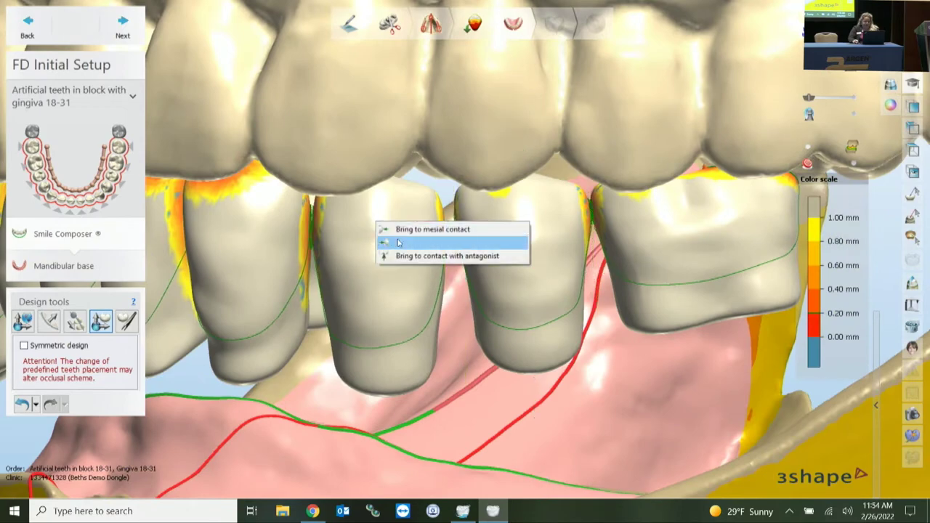
{"action": "left_click", "coordinate": [399, 244]}
Inspect the left posterior contacts, hide the lower jaw scan and examine the spacing between the lower left canine and first premolar.
{"action": "right_click_drag", "start_coordinate": [695, 337], "coordinate": [622, 342]}
{"action": "middle_click_drag", "start_coordinate": [622, 342], "coordinate": [671, 331]}
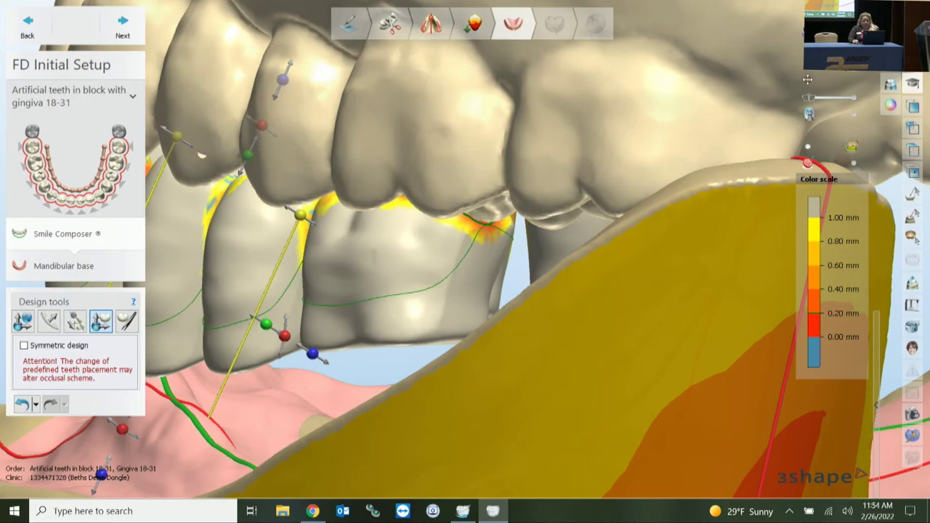
{"action": "left_click", "coordinate": [808, 67]}
{"action": "right_click_drag", "start_coordinate": [559, 237], "coordinate": [403, 293]}
{"action": "middle_click_drag", "start_coordinate": [356, 296], "coordinate": [599, 266]}
{"action": "right_click_drag", "start_coordinate": [599, 266], "coordinate": [428, 240]}
{"action": "left_click_drag", "start_coordinate": [430, 85], "coordinate": [371, 76]}
{"action": "left_click_drag", "start_coordinate": [371, 167], "coordinate": [371, 166]}
{"action": "right_click_drag", "start_coordinate": [477, 279], "coordinate": [535, 313]}
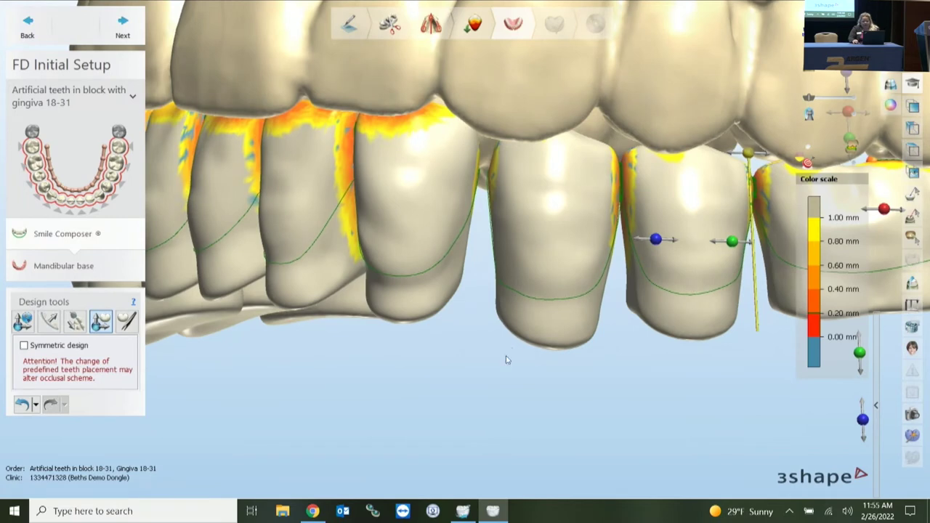
{"action": "scroll", "coordinate": [506, 359], "scroll_direction": "up", "scroll_amount": 6}
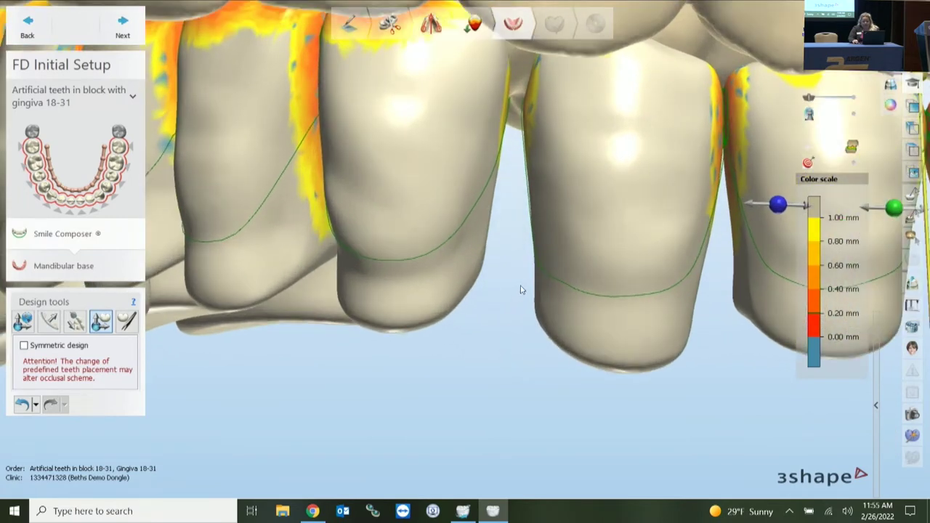
Nudge the lower left first premolar distally and bring it to mesial contact with the canine.
{"action": "right_click_drag", "start_coordinate": [520, 290], "coordinate": [452, 301]}
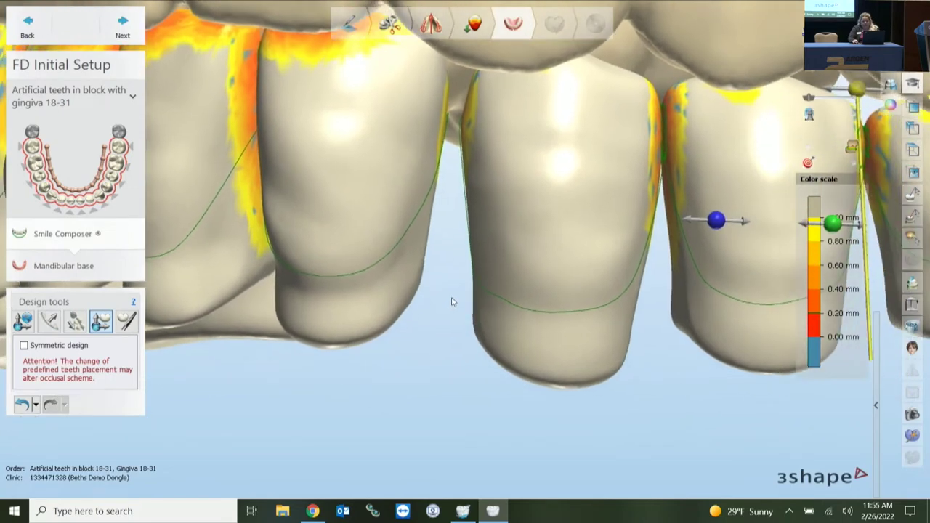
{"action": "right_click_drag", "start_coordinate": [642, 334], "coordinate": [632, 329]}
{"action": "left_click_drag", "start_coordinate": [554, 232], "coordinate": [567, 227]}
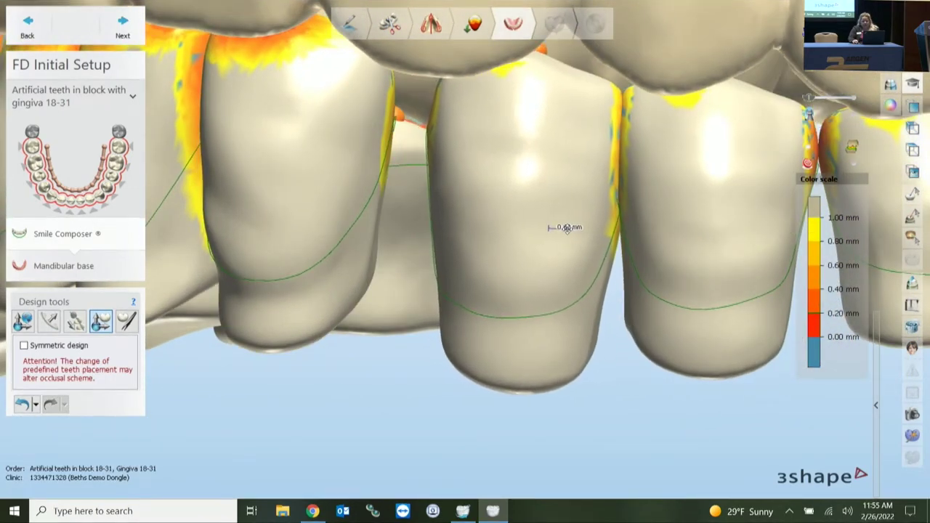
{"action": "middle_click_drag", "start_coordinate": [607, 324], "coordinate": [538, 331]}
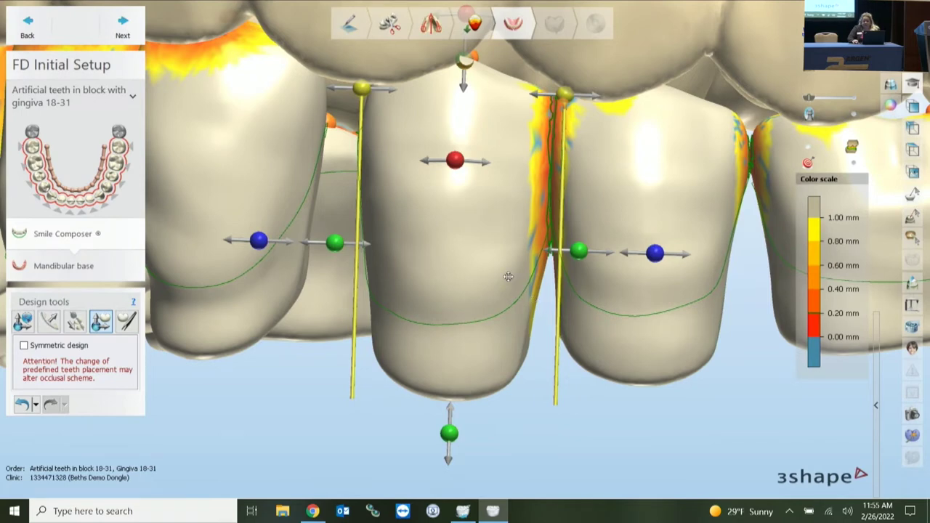
{"action": "right_click", "coordinate": [463, 236]}
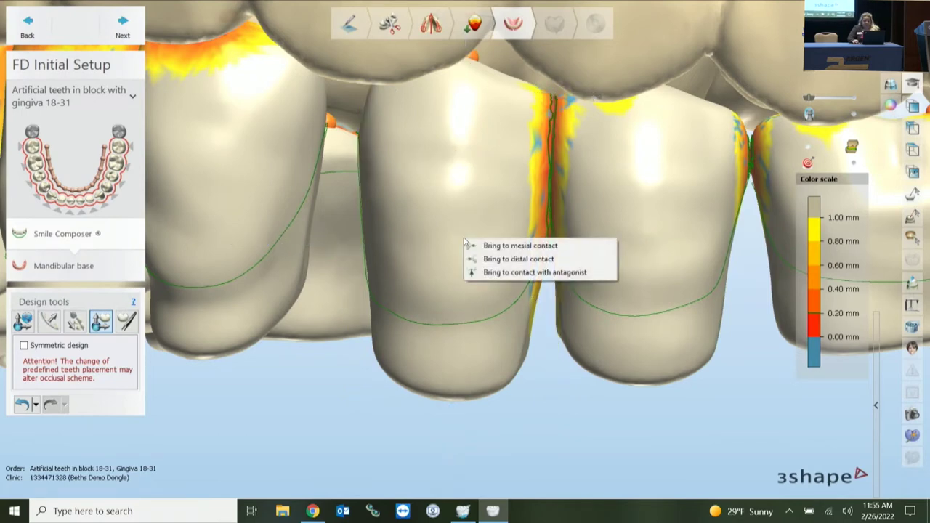
{"action": "left_click", "coordinate": [520, 246]}
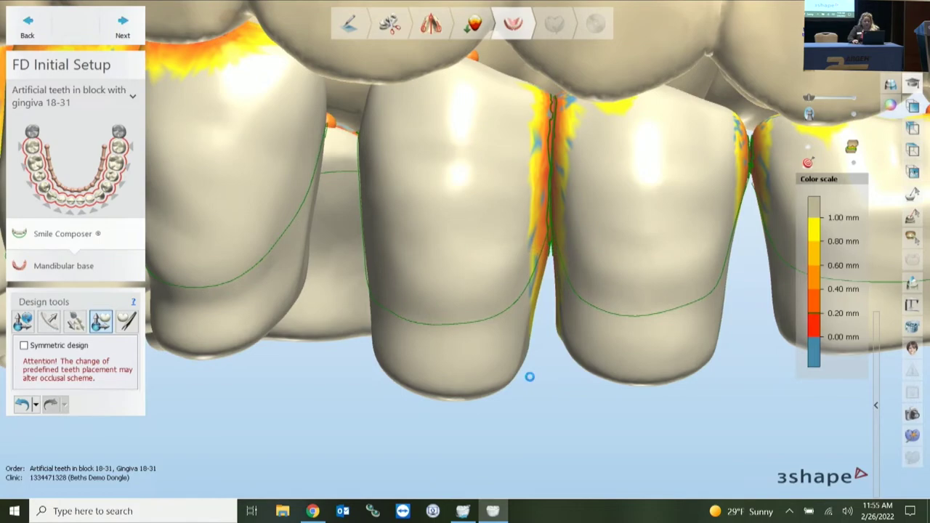
{"action": "middle_click_drag", "start_coordinate": [543, 384], "coordinate": [566, 387]}
Shift the lower left first premolar distally, back toward the second premolar.
{"action": "right_click_drag", "start_coordinate": [583, 259], "coordinate": [574, 243]}
{"action": "scroll", "coordinate": [549, 187], "scroll_direction": "up", "scroll_amount": 3}
{"action": "middle_click_drag", "start_coordinate": [526, 131], "coordinate": [559, 260]}
{"action": "right_click_drag", "start_coordinate": [519, 295], "coordinate": [498, 252]}
{"action": "middle_click_drag", "start_coordinate": [371, 264], "coordinate": [420, 237]}
{"action": "scroll", "coordinate": [420, 237], "scroll_direction": "down", "scroll_amount": 2}
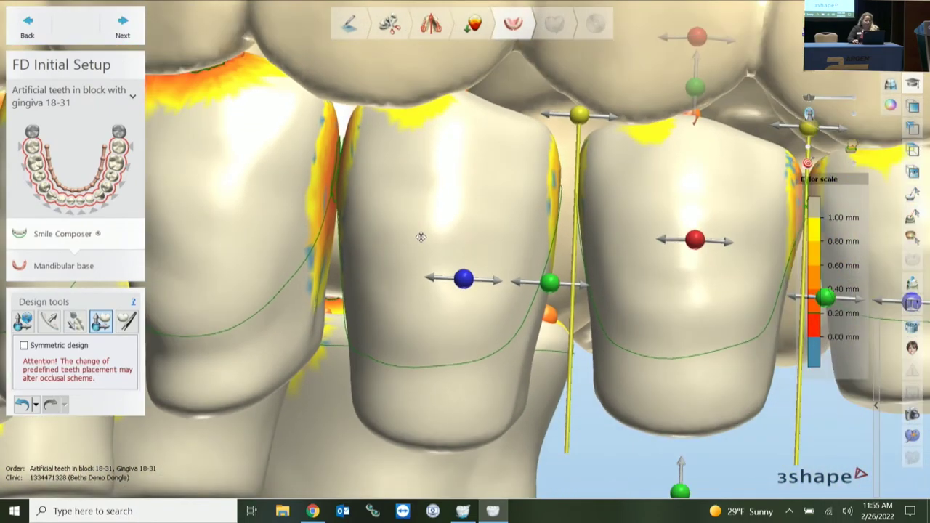
{"action": "middle_click_drag", "start_coordinate": [400, 284], "coordinate": [436, 258]}
{"action": "right_click_drag", "start_coordinate": [448, 266], "coordinate": [521, 214]}
{"action": "left_click_drag", "start_coordinate": [520, 213], "coordinate": [538, 210]}
{"action": "scroll", "coordinate": [497, 270], "scroll_direction": "down", "scroll_amount": 5}
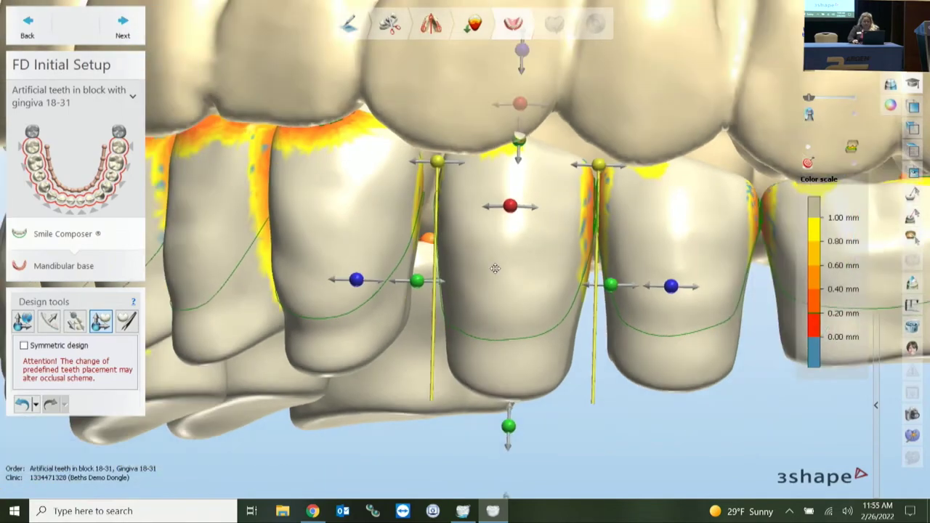
Bring the lower left canine to distal contact with the first premolar.
{"action": "right_click_drag", "start_coordinate": [518, 277], "coordinate": [507, 232]}
{"action": "scroll", "coordinate": [508, 233], "scroll_direction": "up", "scroll_amount": 3}
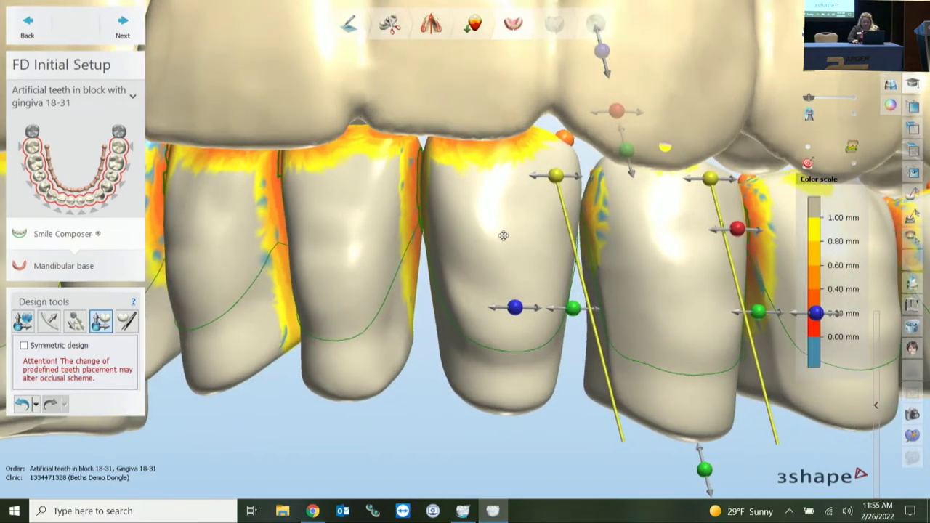
{"action": "right_click", "coordinate": [503, 238]}
{"action": "left_click", "coordinate": [556, 257]}
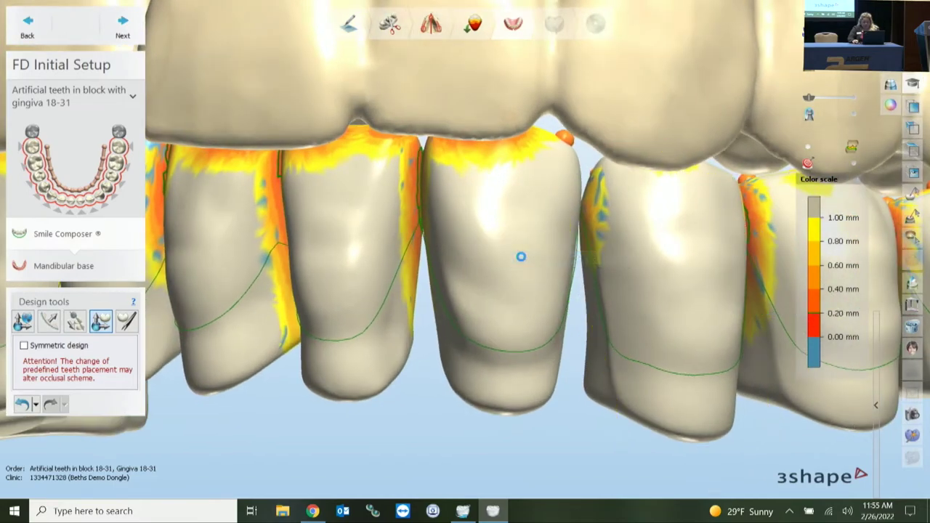
{"action": "right_click_drag", "start_coordinate": [522, 260], "coordinate": [545, 241]}
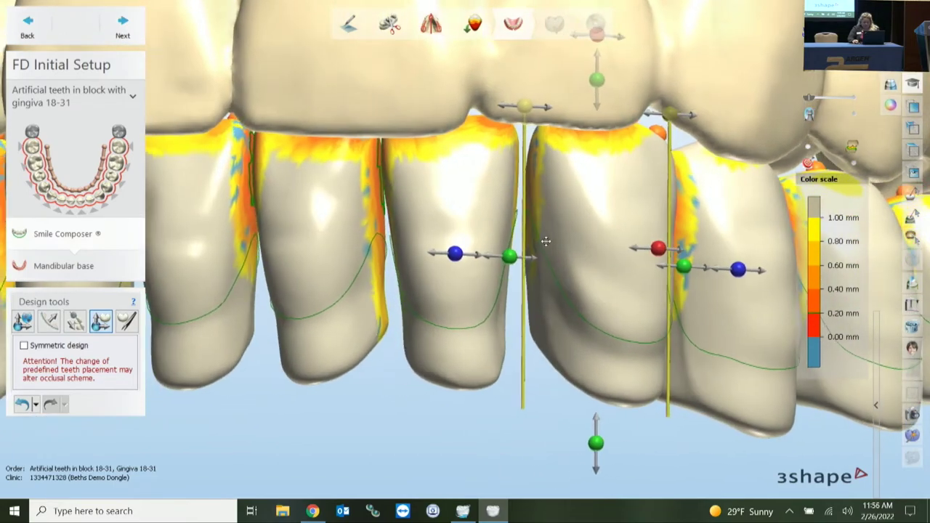
Hide the upper jaw scan and examine the contact indicators along the lower left posterior teeth.
{"action": "scroll", "coordinate": [438, 342], "scroll_direction": "down", "scroll_amount": 5}
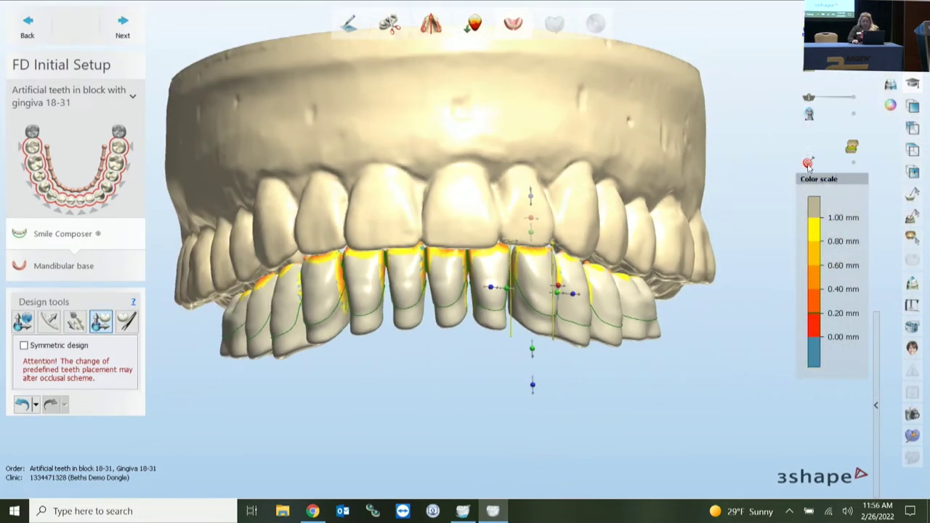
{"action": "left_click_drag", "start_coordinate": [808, 164], "coordinate": [843, 168]}
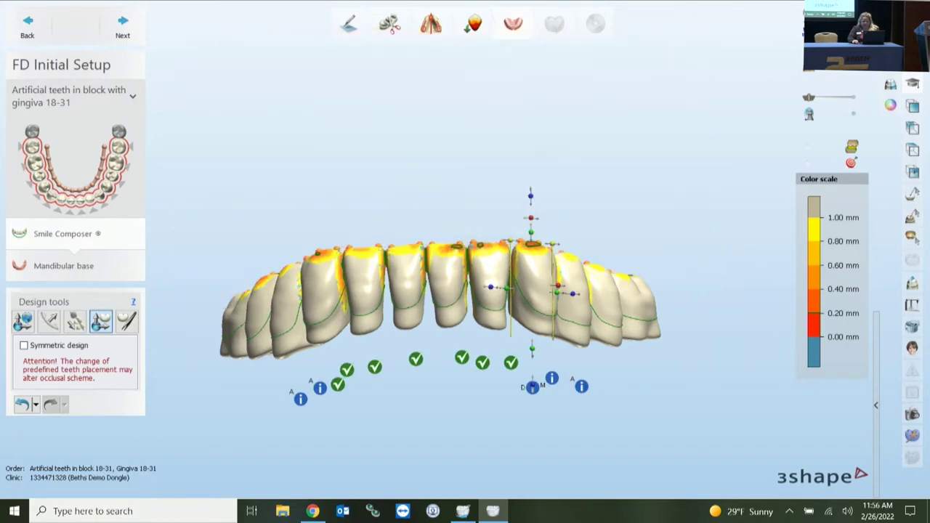
{"action": "right_click_drag", "start_coordinate": [619, 252], "coordinate": [548, 262]}
{"action": "middle_click_drag", "start_coordinate": [589, 405], "coordinate": [575, 352]}
{"action": "scroll", "coordinate": [575, 353], "scroll_direction": "down", "scroll_amount": 1}
{"action": "scroll", "coordinate": [576, 352], "scroll_direction": "up", "scroll_amount": 4}
{"action": "right_click_drag", "start_coordinate": [575, 352], "coordinate": [590, 356]}
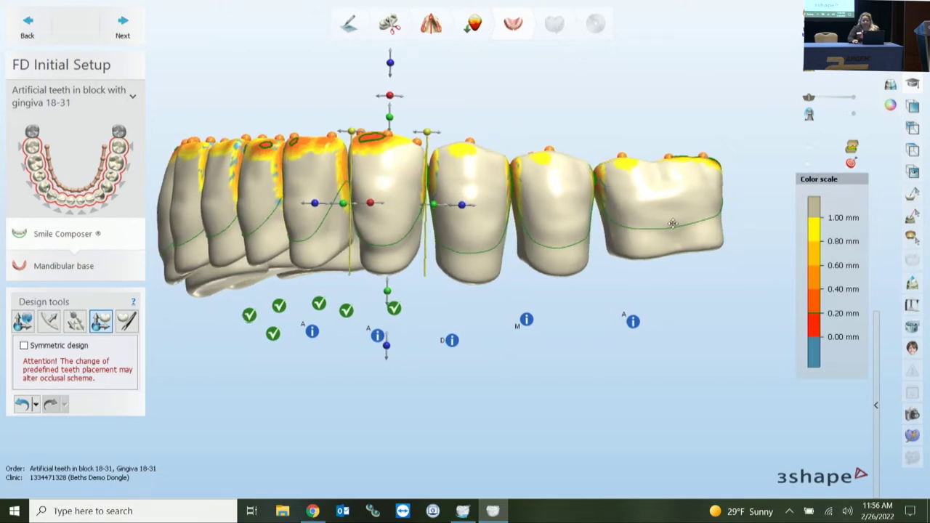
Check the lower left first molar and bring the lower left first premolar to mesial contact again.
{"action": "left_click", "coordinate": [666, 200]}
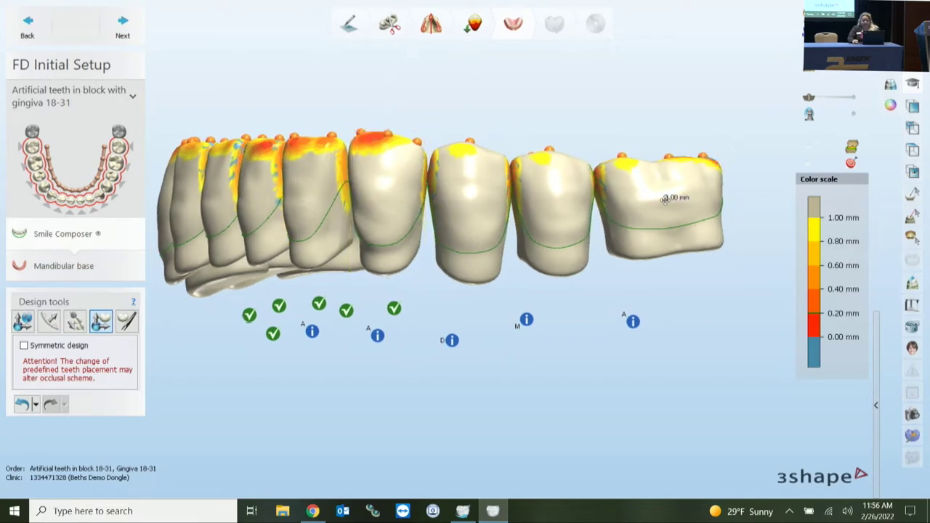
{"action": "left_click", "coordinate": [665, 199]}
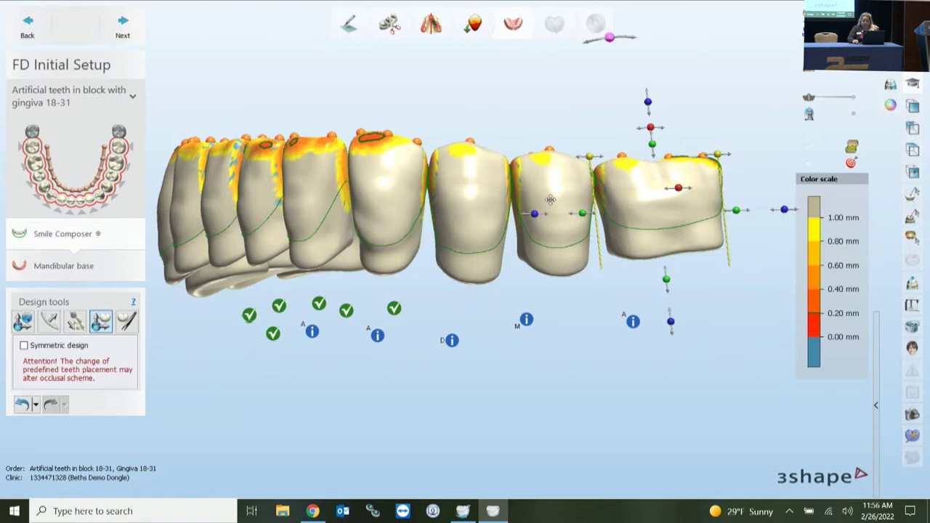
{"action": "right_click_drag", "start_coordinate": [449, 360], "coordinate": [463, 359]}
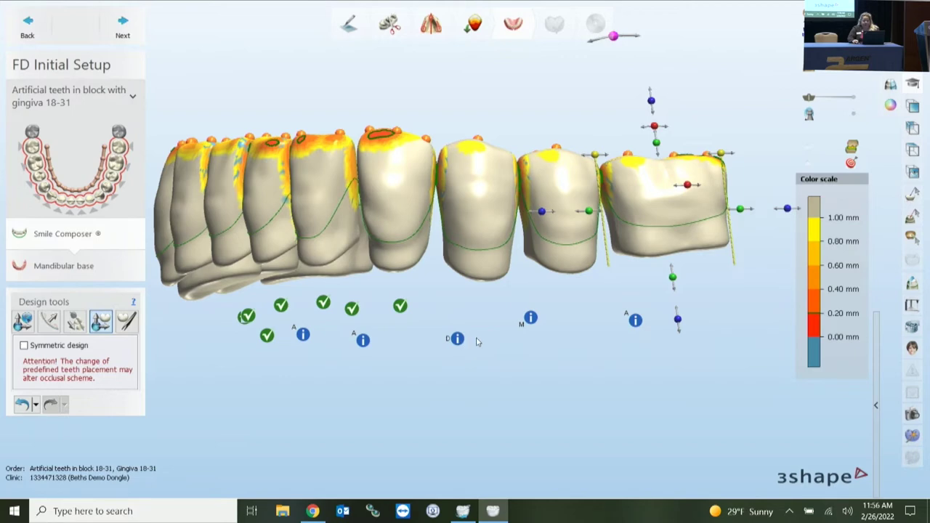
{"action": "right_click_drag", "start_coordinate": [502, 327], "coordinate": [498, 328]}
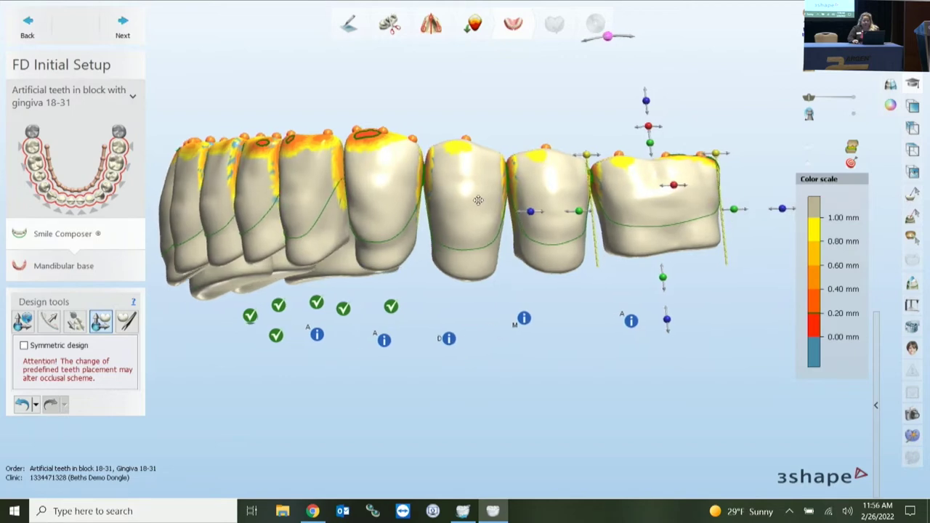
{"action": "left_click", "coordinate": [471, 209]}
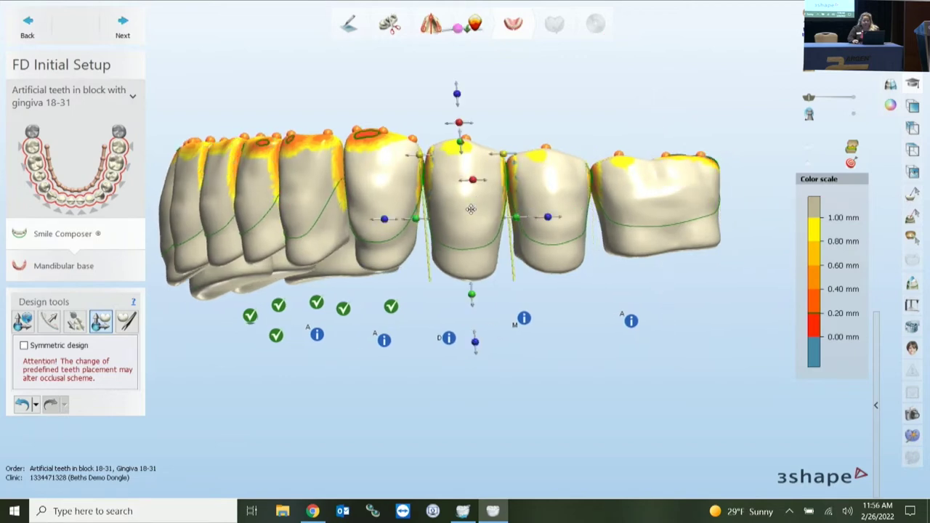
{"action": "right_click_drag", "start_coordinate": [471, 209], "coordinate": [471, 209]}
{"action": "left_click_drag", "start_coordinate": [471, 209], "coordinate": [470, 210]}
{"action": "right_click", "coordinate": [470, 210]}
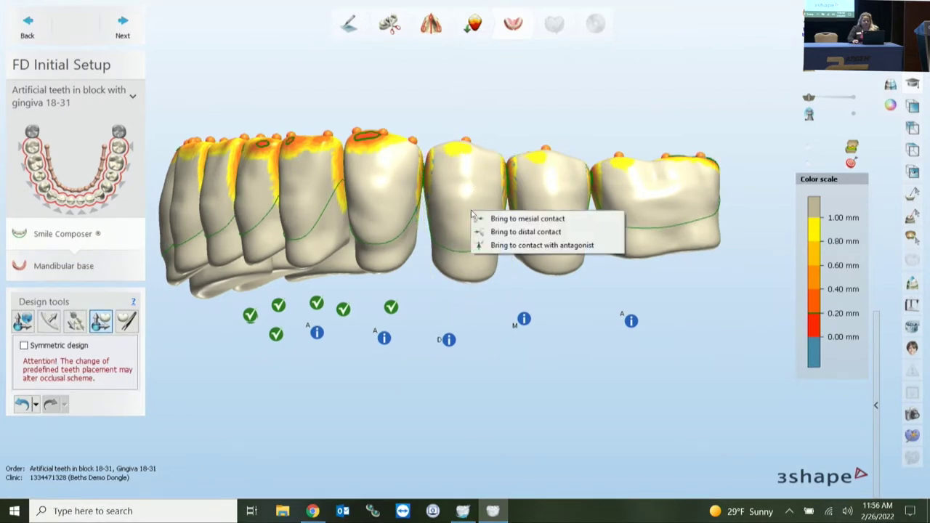
{"action": "left_click", "coordinate": [493, 220]}
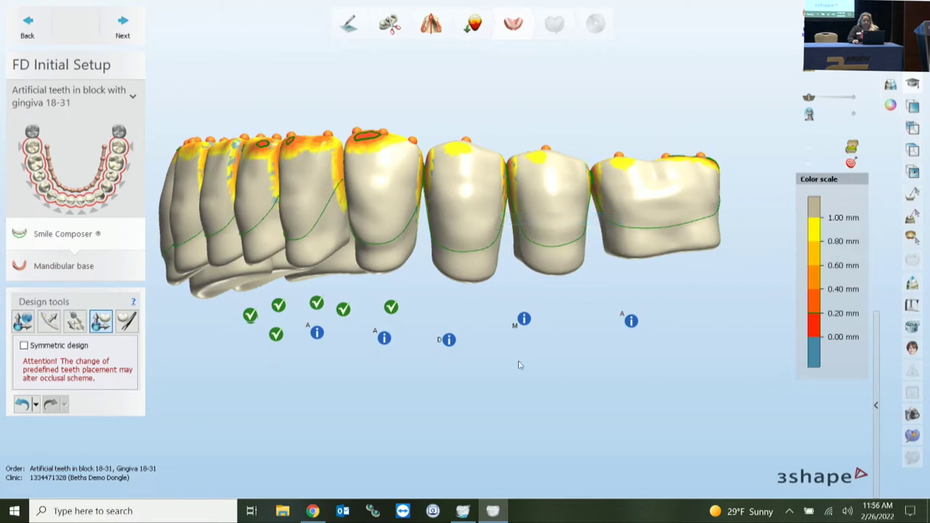
Nudge the lower left first molar by about 0.07 mm and bring the adjacent second premolar to distal contact.
{"action": "right_click_drag", "start_coordinate": [518, 362], "coordinate": [510, 359]}
{"action": "left_click_drag", "start_coordinate": [610, 196], "coordinate": [610, 194]}
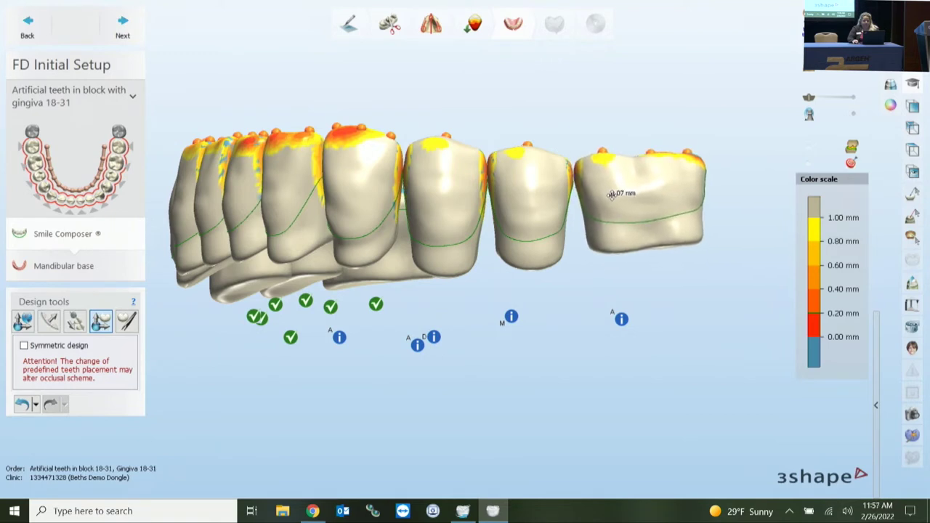
{"action": "right_click", "coordinate": [520, 186]}
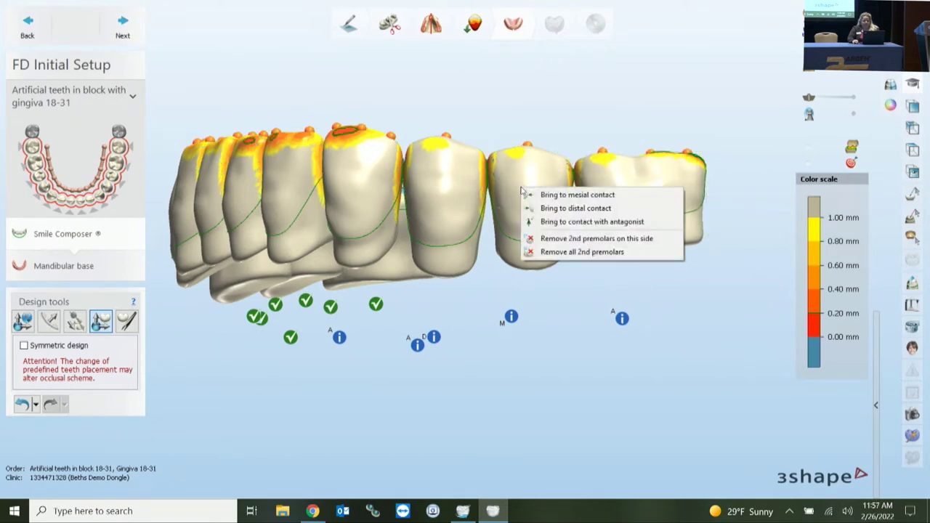
{"action": "left_click", "coordinate": [539, 207]}
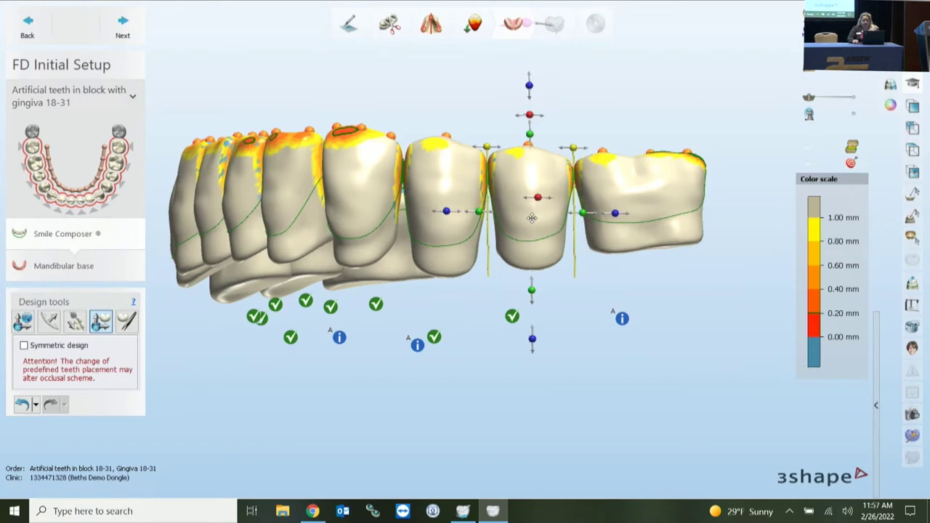
{"action": "right_click_drag", "start_coordinate": [570, 315], "coordinate": [584, 316]}
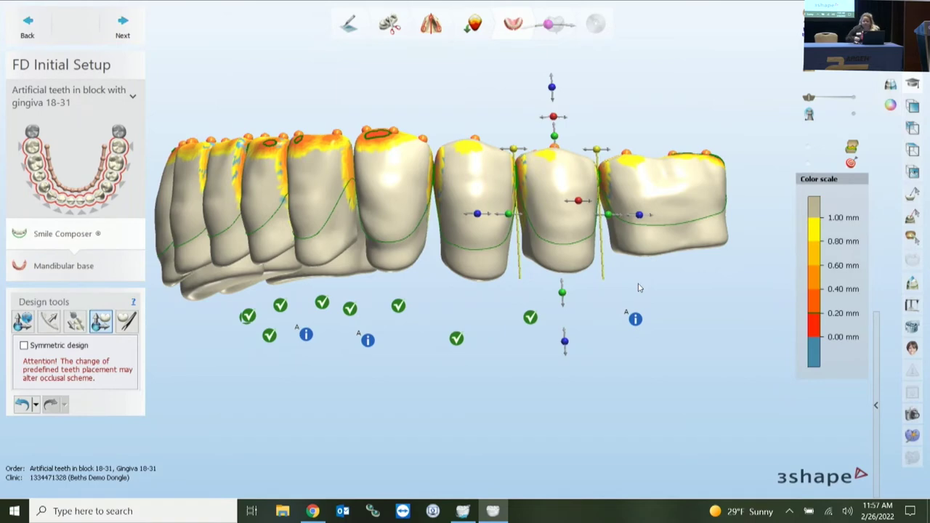
Switch to local tooth shaping and reshape the distal lingual cusp area of the lower right first molar.
{"action": "right_click_drag", "start_coordinate": [469, 284], "coordinate": [476, 366]}
{"action": "middle_click_drag", "start_coordinate": [308, 366], "coordinate": [338, 333]}
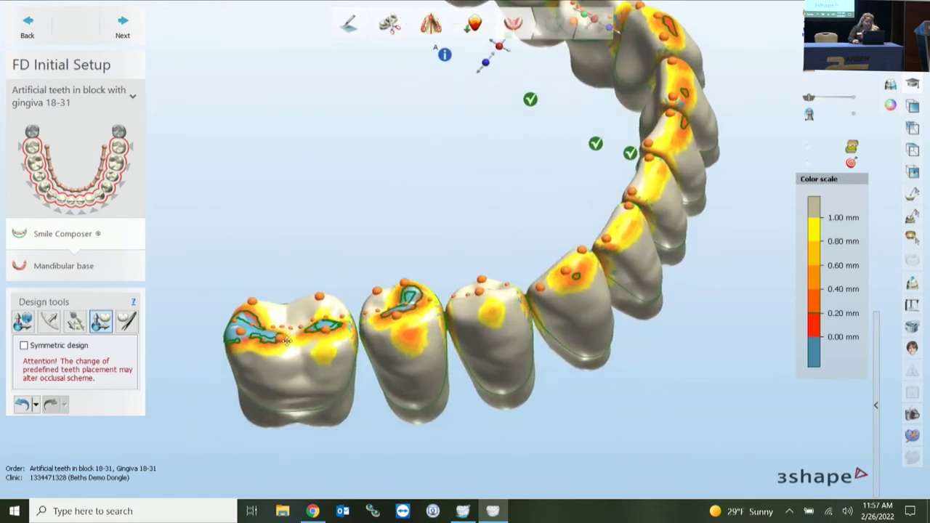
{"action": "left_click", "coordinate": [125, 325]}
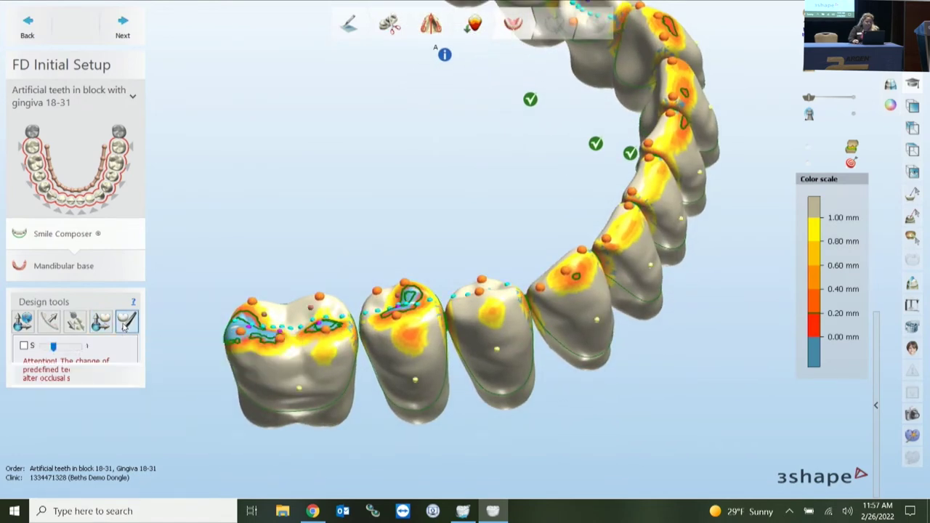
{"action": "right_click_drag", "start_coordinate": [239, 331], "coordinate": [204, 303]}
{"action": "scroll", "coordinate": [195, 302], "scroll_direction": "up", "scroll_amount": 1}
{"action": "mouse_move", "coordinate": [212, 323]}
{"action": "left_mouse_down"}
{"action": "mouse_move", "coordinate": [224, 318]}
{"action": "mouse_move", "coordinate": [217, 320]}
{"action": "left_mouse_up"}
{"action": "right_click_drag", "start_coordinate": [218, 315], "coordinate": [234, 307]}
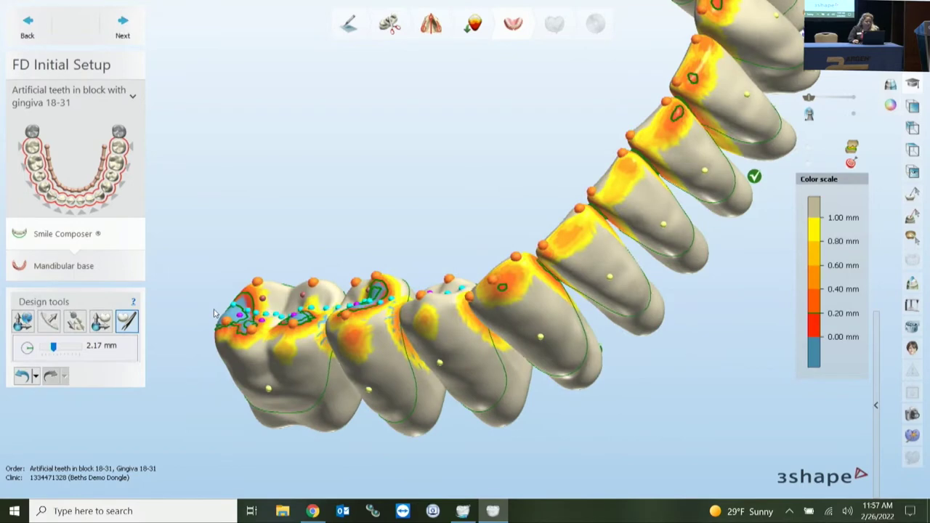
{"action": "mouse_move", "coordinate": [233, 307]}
{"action": "left_mouse_down"}
{"action": "mouse_move", "coordinate": [245, 318]}
{"action": "mouse_move", "coordinate": [257, 284]}
{"action": "left_mouse_up"}
{"action": "left_click", "coordinate": [258, 283]}
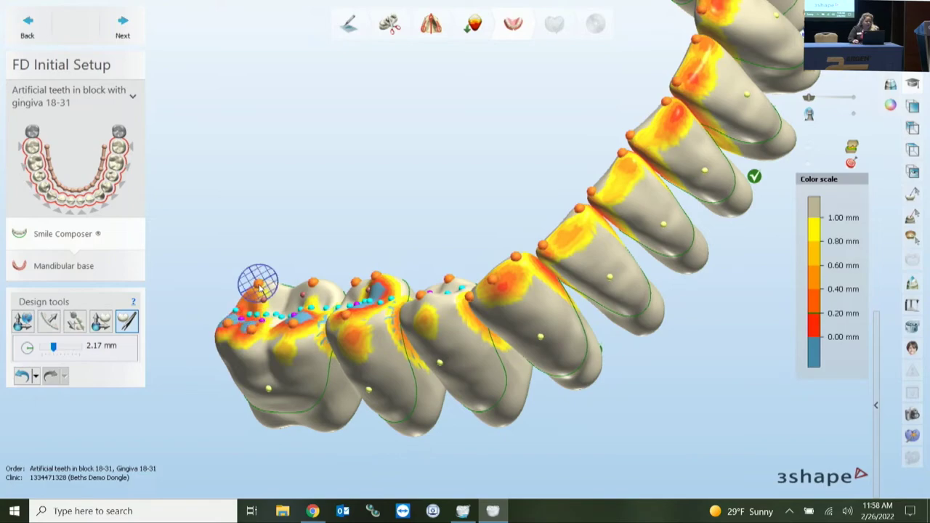
Return to individual tooth setup and bring the lower right first molar to contact with its antagonist.
{"action": "mouse_move", "coordinate": [398, 349]}
{"action": "right_mouse_down"}
{"action": "mouse_move", "coordinate": [425, 295]}
{"action": "mouse_move", "coordinate": [417, 285]}
{"action": "mouse_move", "coordinate": [482, 283]}
{"action": "mouse_move", "coordinate": [424, 284]}
{"action": "mouse_move", "coordinate": [407, 243]}
{"action": "right_mouse_up"}
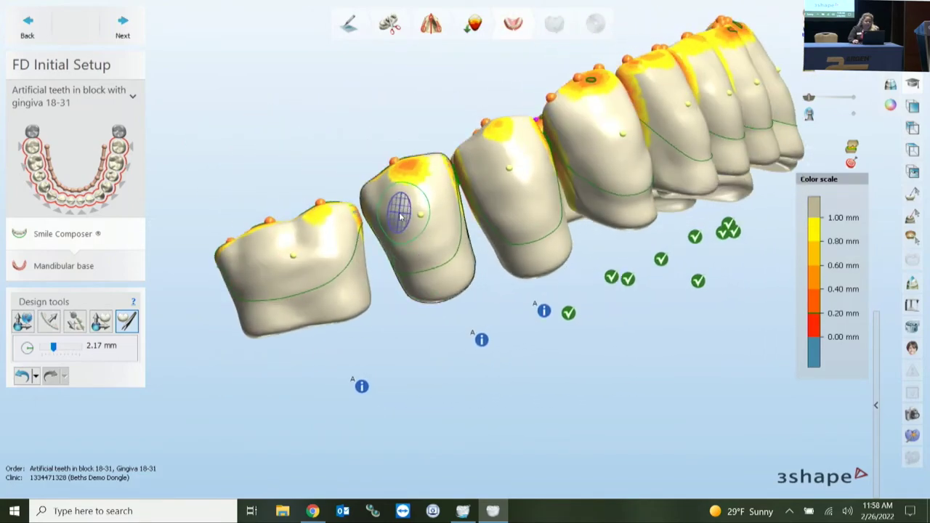
{"action": "left_click", "coordinate": [101, 320]}
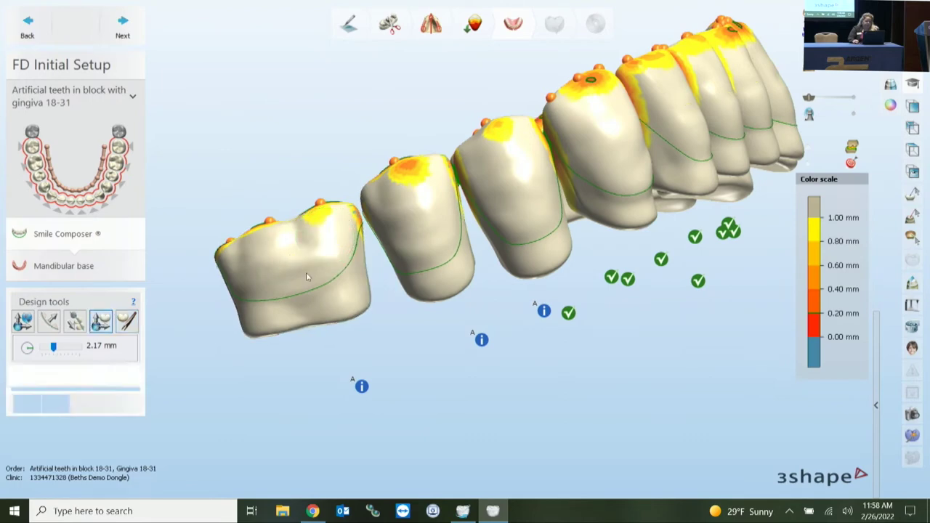
{"action": "right_click", "coordinate": [329, 262]}
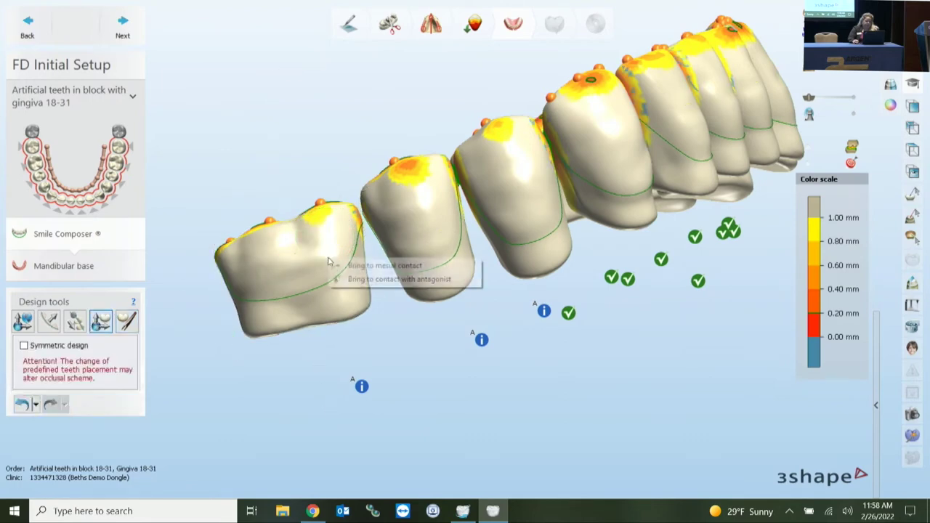
{"action": "left_click", "coordinate": [348, 280]}
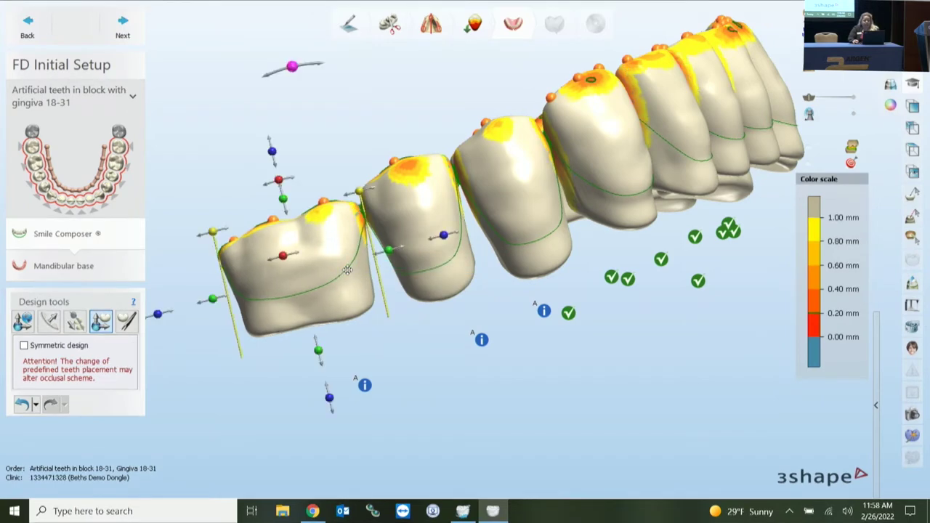
Bring the lower left canine to mesial contact to close the gap beside the lateral incisor.
{"action": "right_click_drag", "start_coordinate": [528, 365], "coordinate": [493, 371]}
{"action": "right_click_drag", "start_coordinate": [614, 342], "coordinate": [515, 354]}
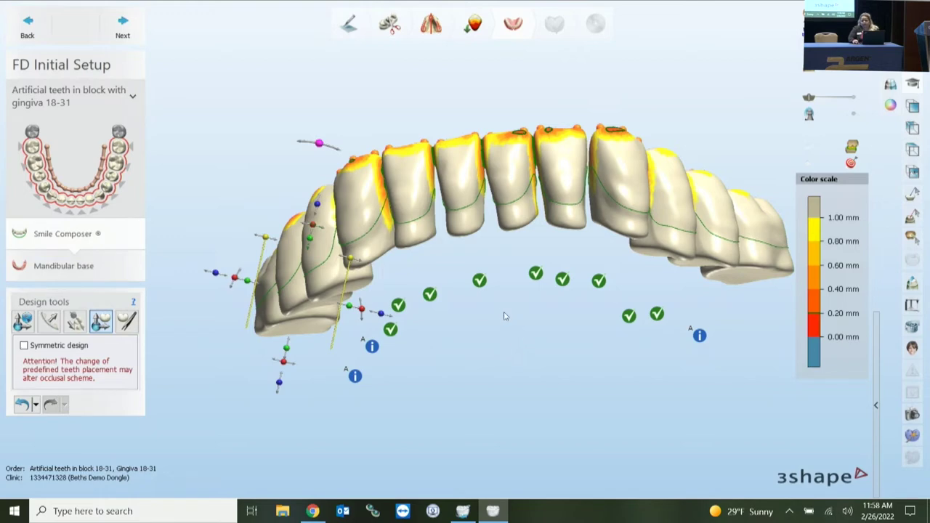
{"action": "right_click_drag", "start_coordinate": [620, 273], "coordinate": [596, 216]}
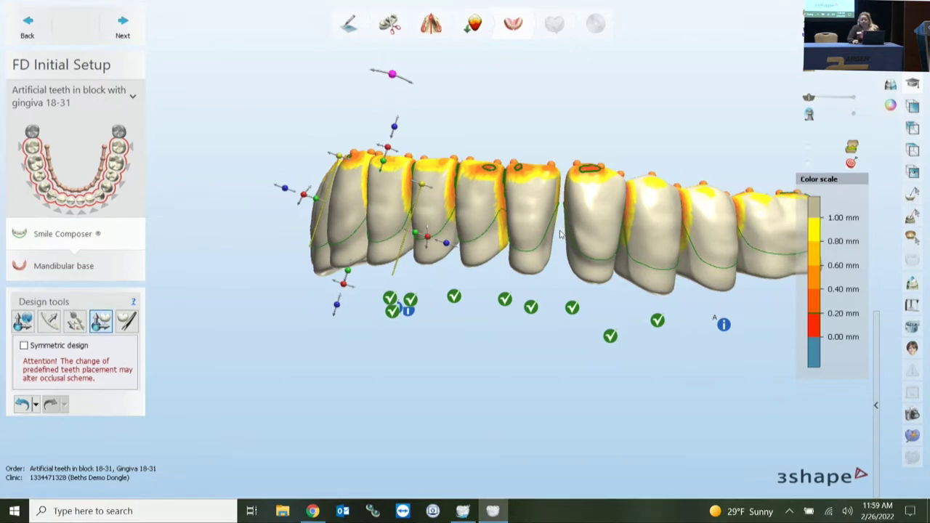
{"action": "scroll", "coordinate": [586, 229], "scroll_direction": "up", "scroll_amount": 4}
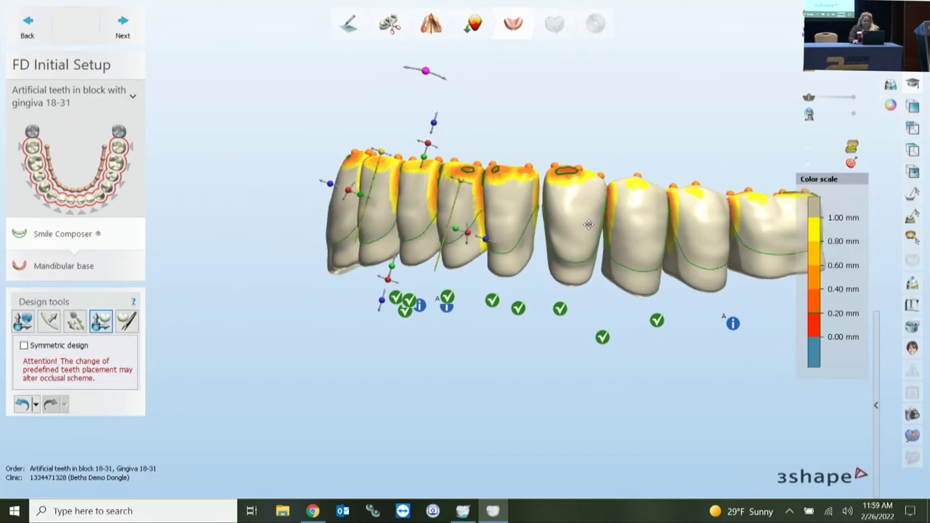
{"action": "right_click", "coordinate": [563, 210]}
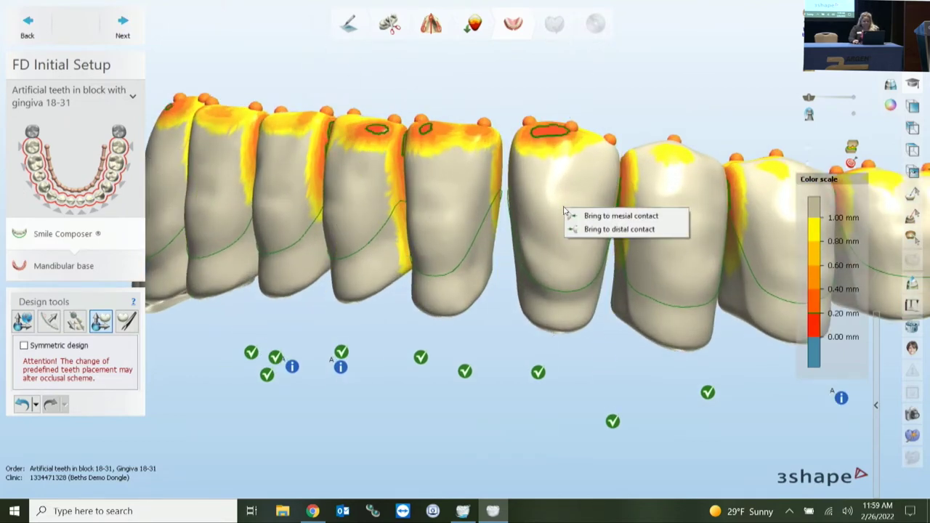
{"action": "left_click", "coordinate": [603, 216]}
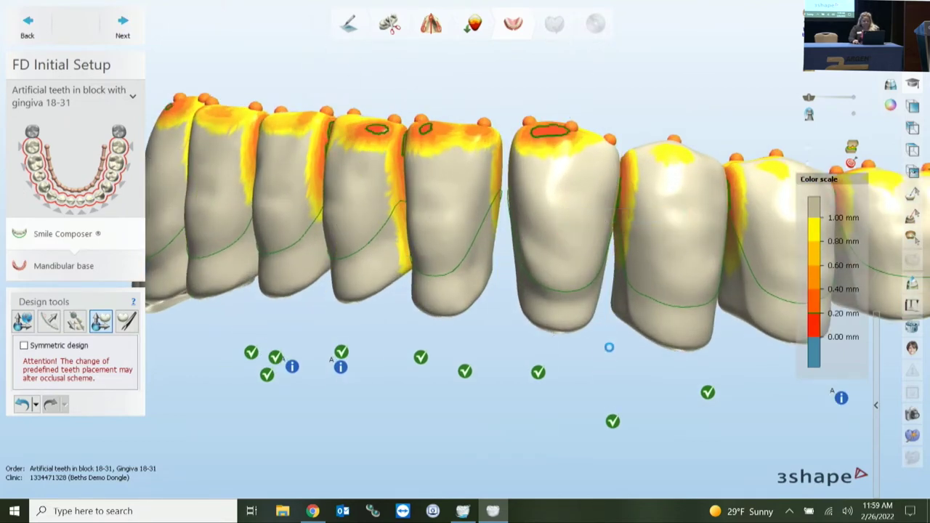
Bring the lower left first premolar and then the lower left second premolar to mesial contact.
{"action": "middle_click_drag", "start_coordinate": [610, 311], "coordinate": [573, 274]}
{"action": "right_click_drag", "start_coordinate": [572, 277], "coordinate": [535, 218]}
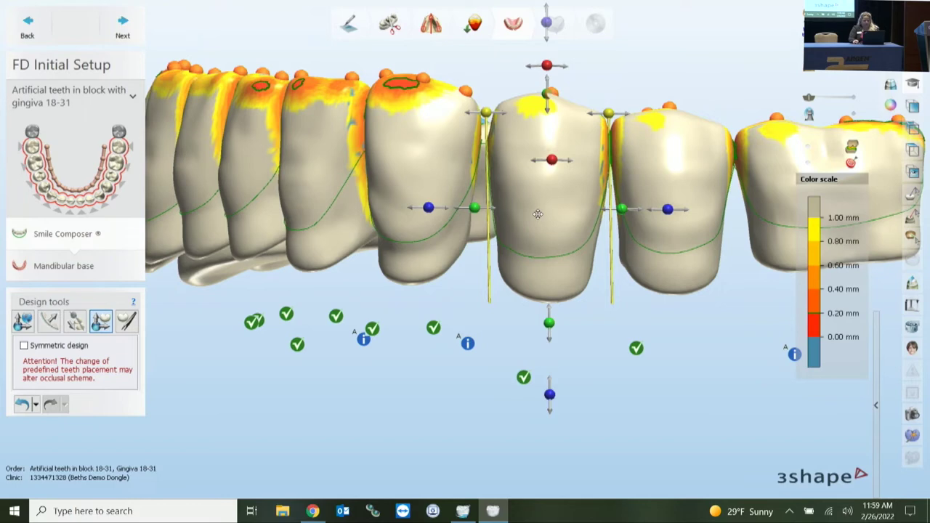
{"action": "right_click", "coordinate": [538, 214]}
{"action": "left_click", "coordinate": [573, 220]}
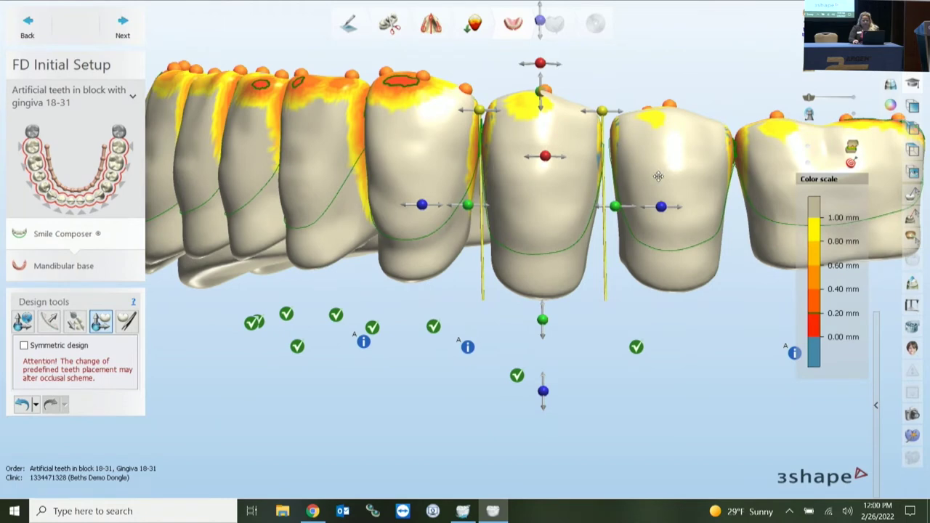
{"action": "right_click", "coordinate": [657, 176]}
{"action": "left_click", "coordinate": [674, 186]}
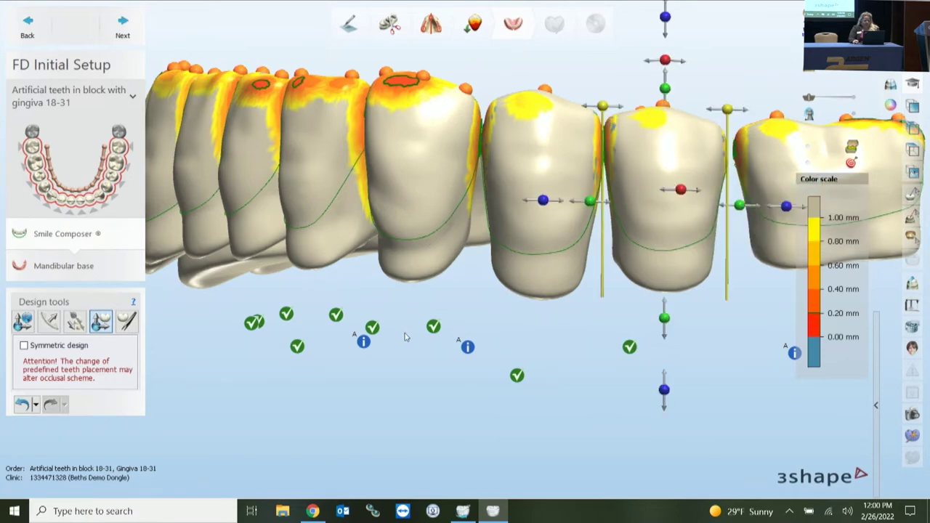
Show the mandibular model and the upper teeth, and bring the lower left first molar to contact with its antagonist.
{"action": "middle_click_drag", "start_coordinate": [684, 358], "coordinate": [569, 332]}
{"action": "scroll", "coordinate": [570, 332], "scroll_direction": "down", "scroll_amount": 3}
{"action": "right_click_drag", "start_coordinate": [602, 317], "coordinate": [581, 312]}
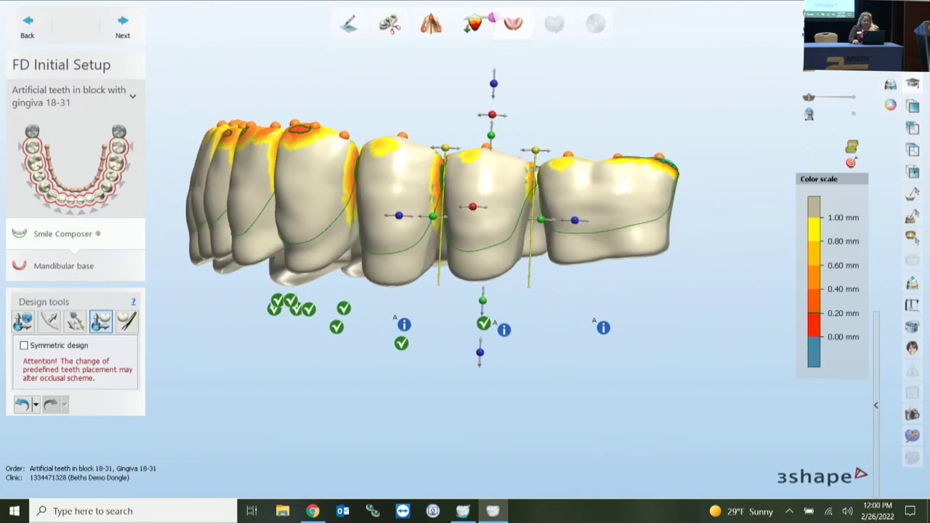
{"action": "left_click", "coordinate": [854, 70]}
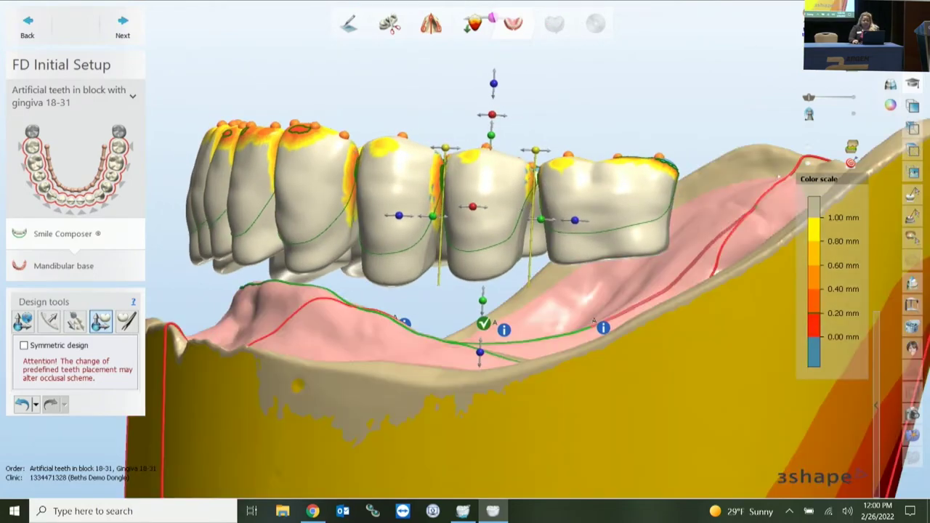
{"action": "right_click_drag", "start_coordinate": [517, 168], "coordinate": [607, 138]}
{"action": "left_click_drag", "start_coordinate": [607, 138], "coordinate": [605, 134]}
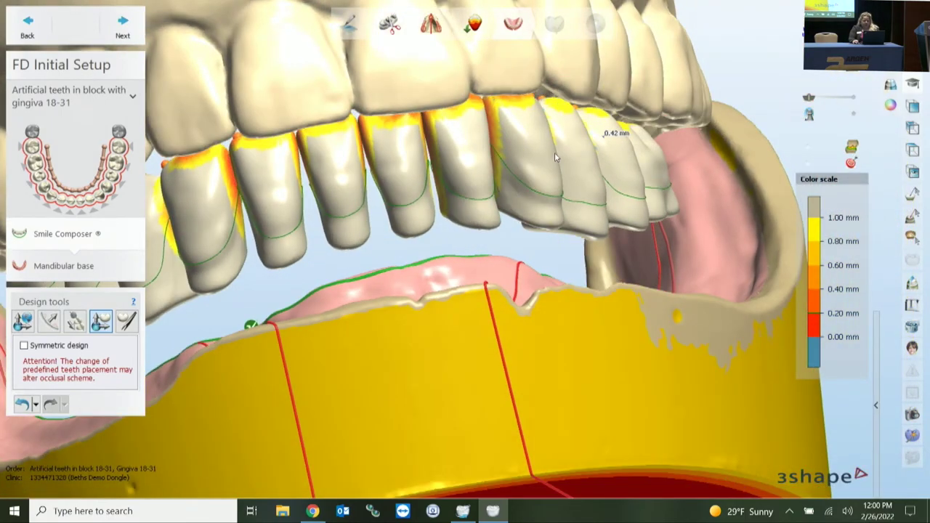
{"action": "right_click_drag", "start_coordinate": [530, 159], "coordinate": [462, 233]}
{"action": "middle_click_drag", "start_coordinate": [481, 231], "coordinate": [545, 224]}
{"action": "scroll", "coordinate": [546, 224], "scroll_direction": "down", "scroll_amount": 3}
{"action": "right_click_drag", "start_coordinate": [543, 229], "coordinate": [644, 129]}
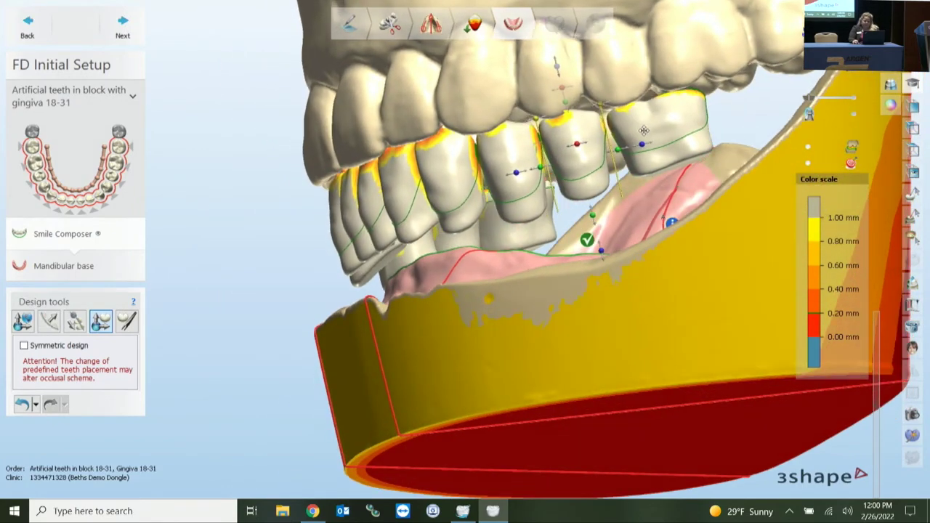
{"action": "right_click", "coordinate": [643, 134]}
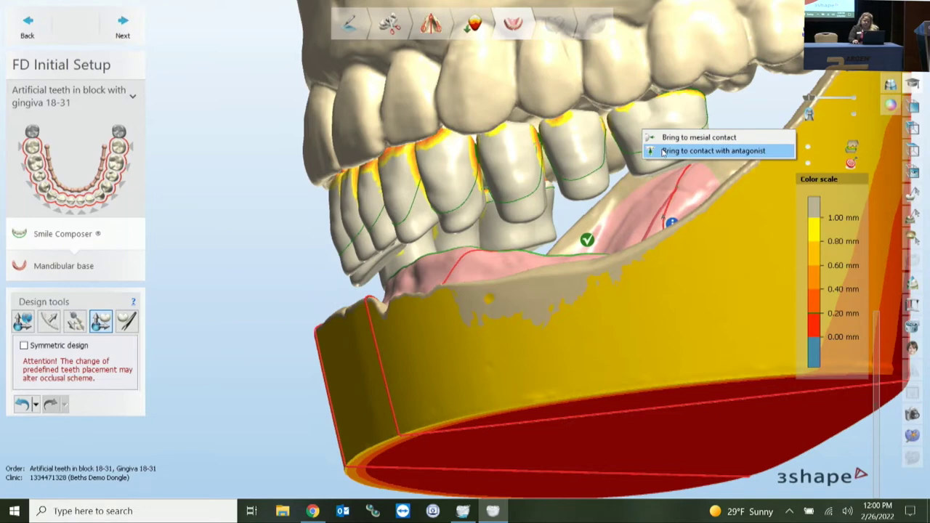
{"action": "left_click", "coordinate": [665, 151]}
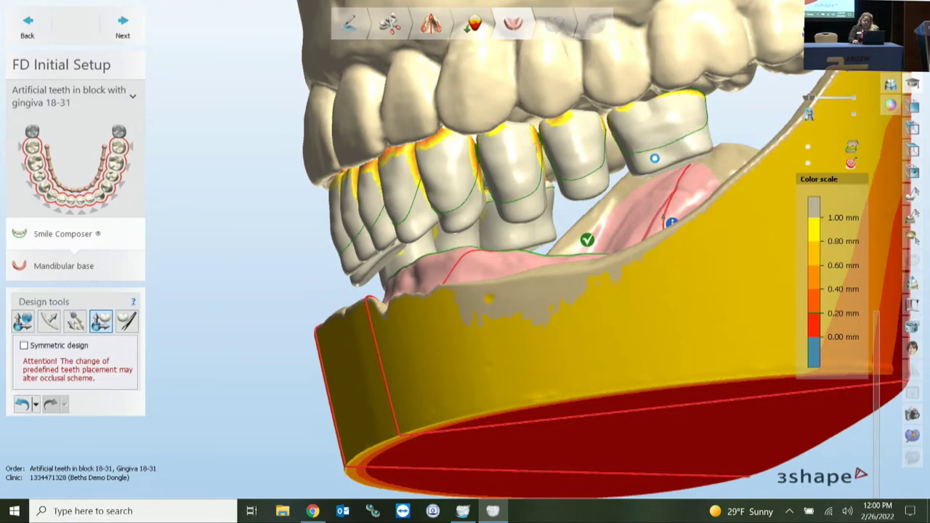
Check the occlusion against the upper teeth from the front and left side, and hide the upper teeth.
{"action": "right_click_drag", "start_coordinate": [692, 192], "coordinate": [583, 204]}
{"action": "right_click_drag", "start_coordinate": [561, 239], "coordinate": [652, 245]}
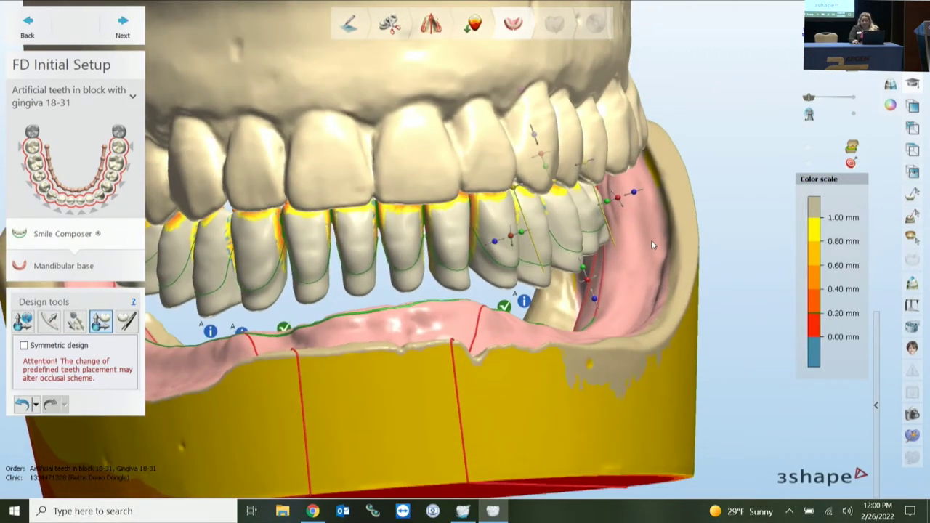
{"action": "right_click_drag", "start_coordinate": [601, 286], "coordinate": [764, 108]}
{"action": "left_click", "coordinate": [809, 34]}
{"action": "right_click_drag", "start_coordinate": [688, 157], "coordinate": [642, 111]}
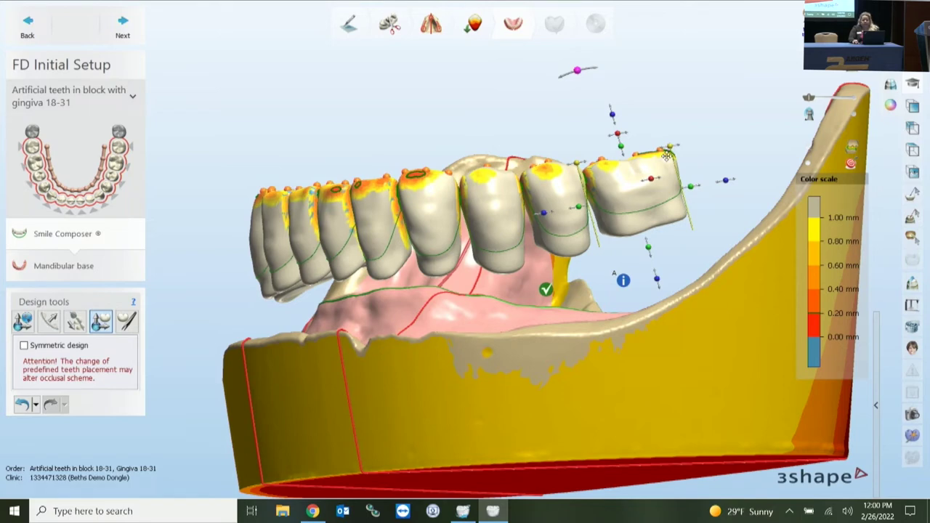
Switch to local tooth shaping and examine the occlusal contact areas on the lower left first molar and the whole arch.
{"action": "right_click_drag", "start_coordinate": [708, 232], "coordinate": [726, 334]}
{"action": "left_click", "coordinate": [126, 321]}
{"action": "right_click_drag", "start_coordinate": [602, 235], "coordinate": [592, 180]}
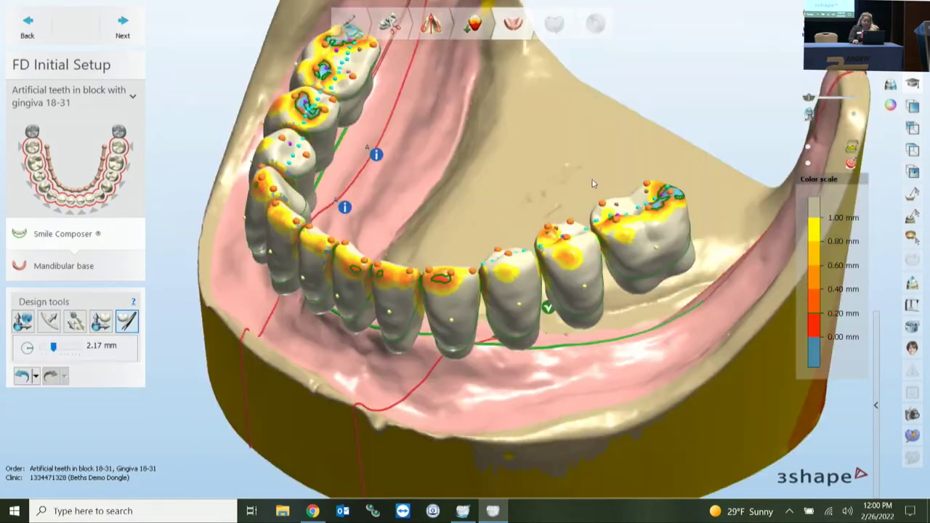
{"action": "scroll", "coordinate": [701, 184], "scroll_direction": "up", "scroll_amount": 3}
{"action": "mouse_move", "coordinate": [672, 200]}
{"action": "right_mouse_down"}
{"action": "mouse_move", "coordinate": [684, 200]}
{"action": "mouse_move", "coordinate": [667, 183]}
{"action": "right_mouse_up"}
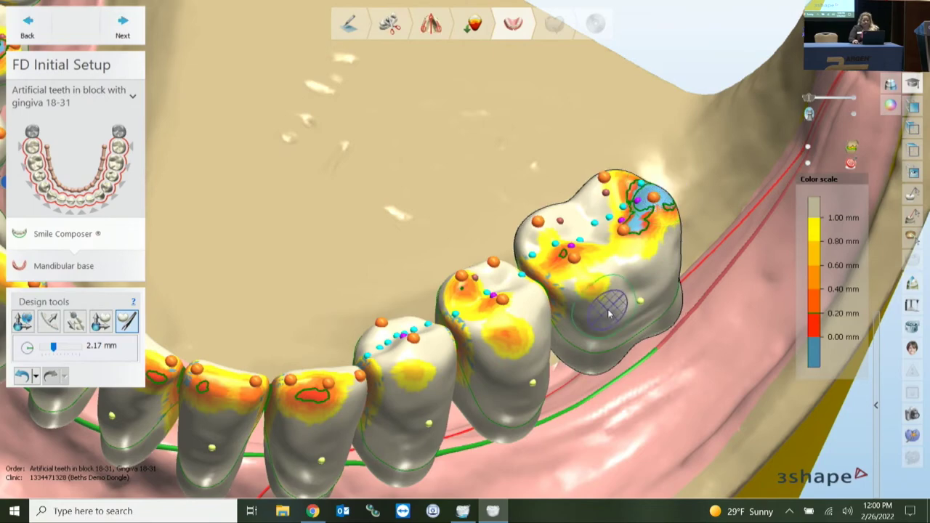
{"action": "scroll", "coordinate": [615, 303], "scroll_direction": "down", "scroll_amount": 4}
{"action": "middle_click_drag", "start_coordinate": [603, 363], "coordinate": [583, 343]}
{"action": "scroll", "coordinate": [583, 342], "scroll_direction": "down", "scroll_amount": 1}
{"action": "mouse_move", "coordinate": [583, 343]}
{"action": "right_mouse_down"}
{"action": "mouse_move", "coordinate": [552, 324]}
{"action": "mouse_move", "coordinate": [485, 321]}
{"action": "mouse_move", "coordinate": [599, 275]}
{"action": "mouse_move", "coordinate": [609, 285]}
{"action": "mouse_move", "coordinate": [562, 340]}
{"action": "mouse_move", "coordinate": [587, 324]}
{"action": "mouse_move", "coordinate": [572, 328]}
{"action": "mouse_move", "coordinate": [579, 341]}
{"action": "right_mouse_up"}
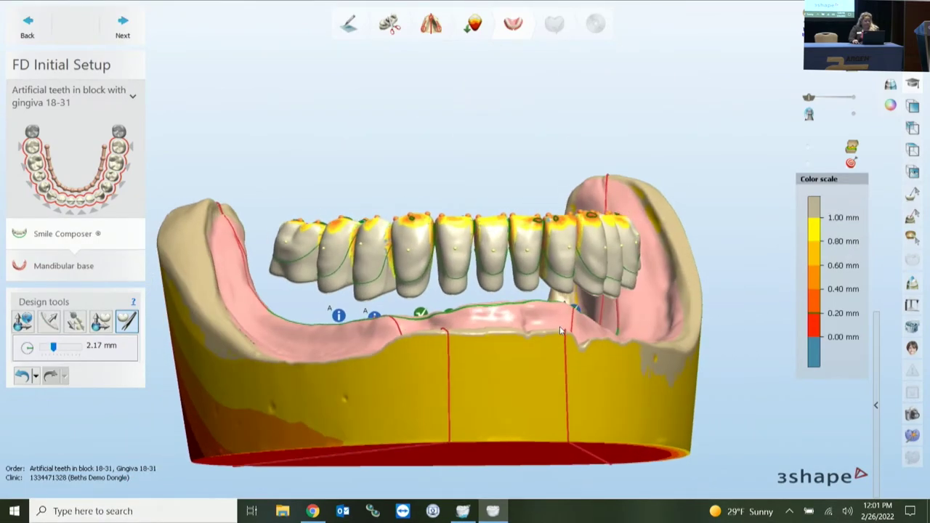
Open the mandibular base design and inspect the denture base outline on the model.
{"action": "left_click", "coordinate": [63, 267]}
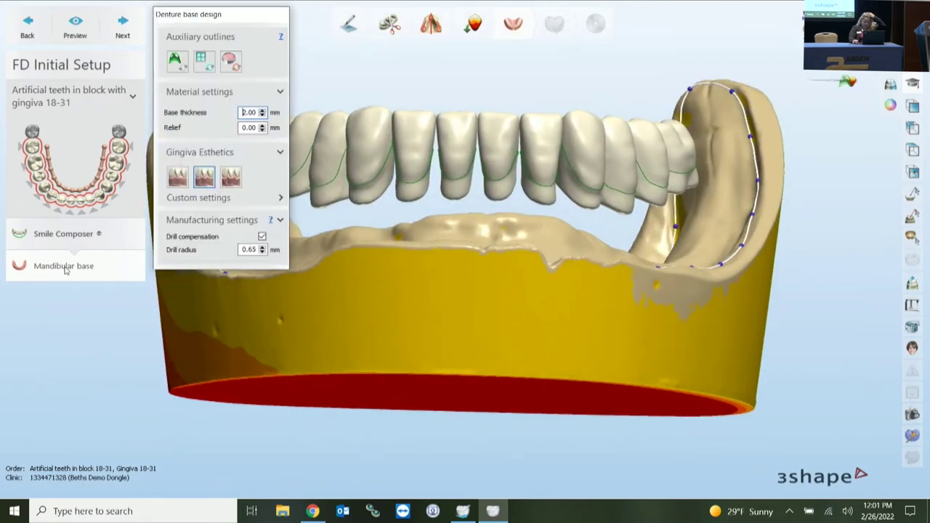
{"action": "right_click_drag", "start_coordinate": [727, 219], "coordinate": [716, 284]}
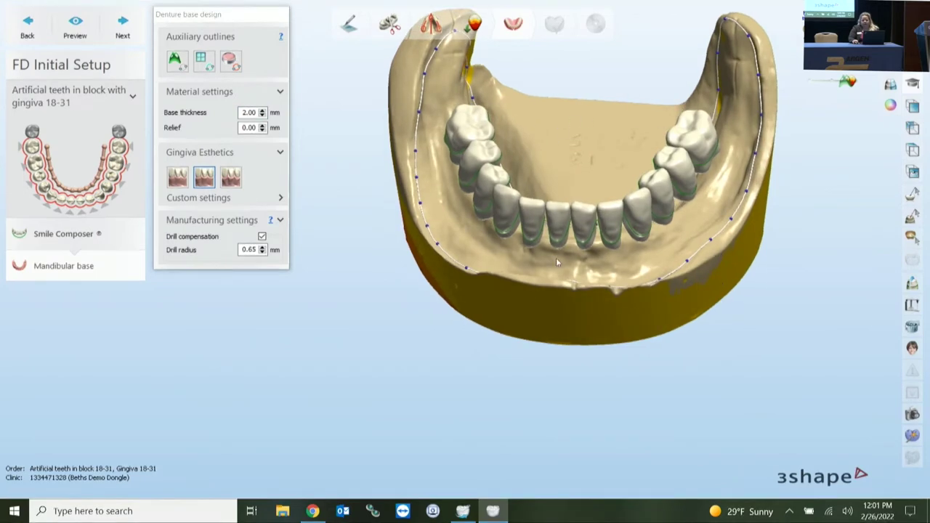
{"action": "right_click_drag", "start_coordinate": [554, 244], "coordinate": [515, 294]}
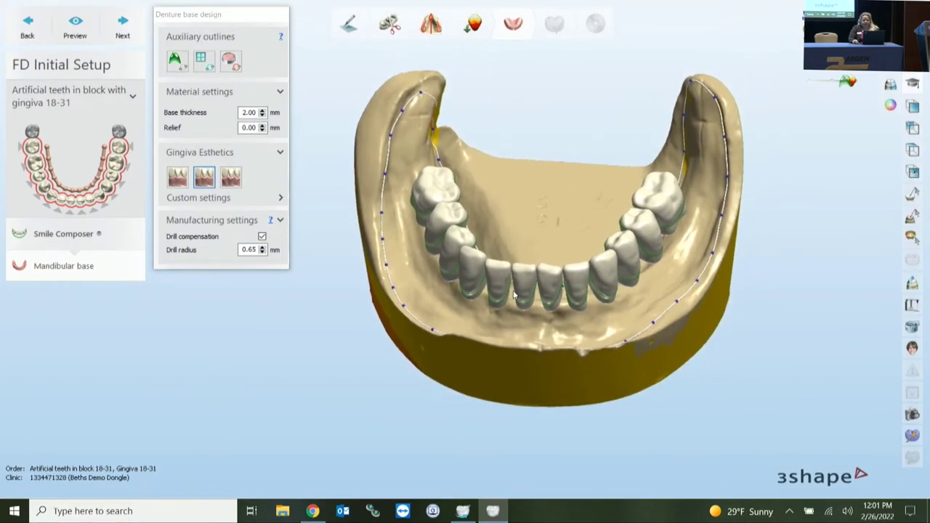
{"action": "right_click", "coordinate": [384, 243]}
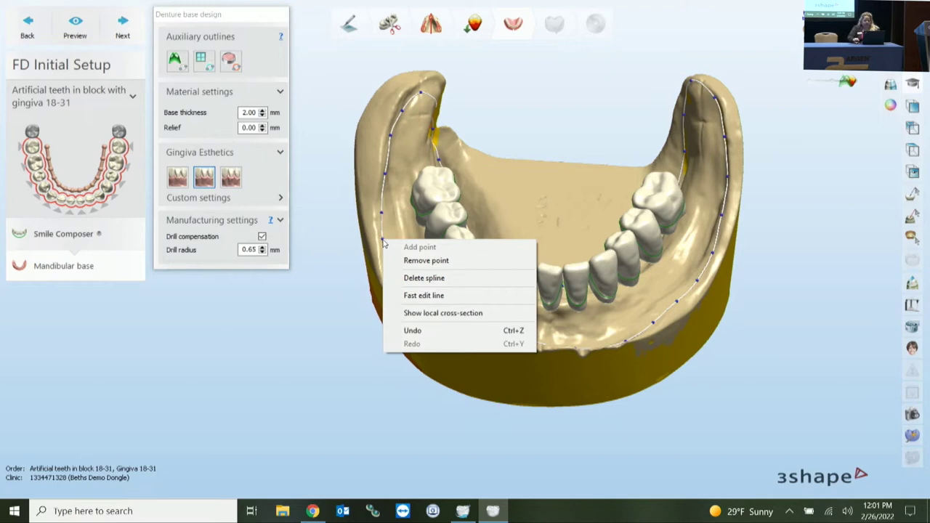
{"action": "left_click", "coordinate": [375, 273]}
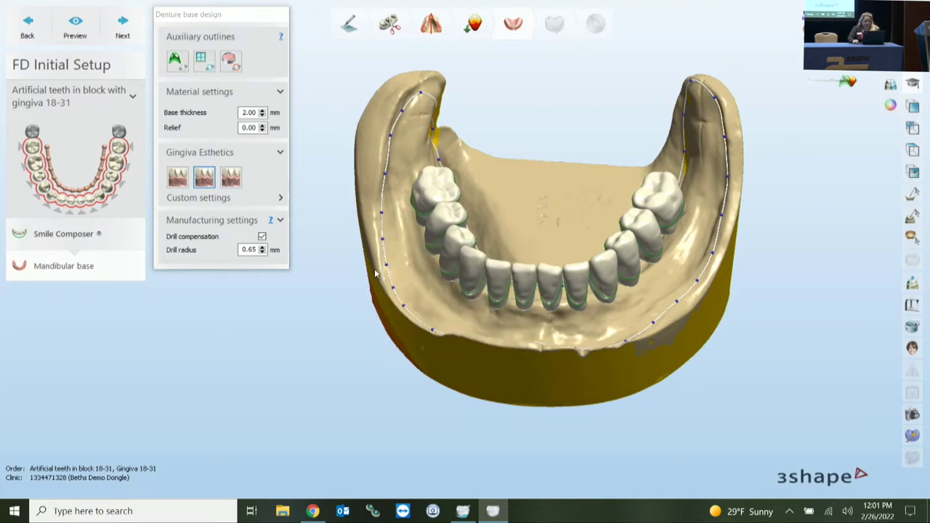
{"action": "right_click_drag", "start_coordinate": [378, 276], "coordinate": [354, 293]}
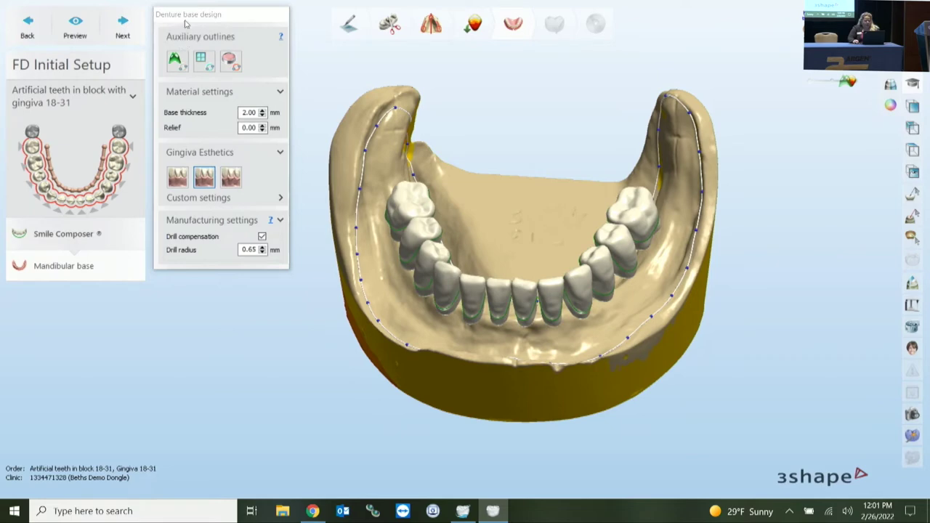
Activate relief zone drawing and hide the denture teeth to expose the anterior ridge.
{"action": "mouse_move", "coordinate": [188, 19]}
{"action": "left_mouse_down"}
{"action": "mouse_move", "coordinate": [233, 39]}
{"action": "mouse_move", "coordinate": [193, 40]}
{"action": "left_mouse_up"}
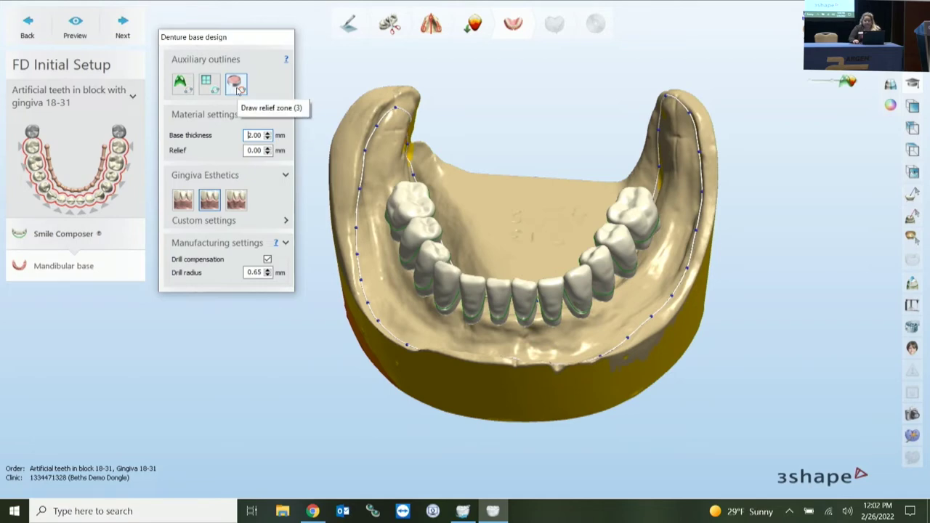
{"action": "left_click", "coordinate": [237, 87]}
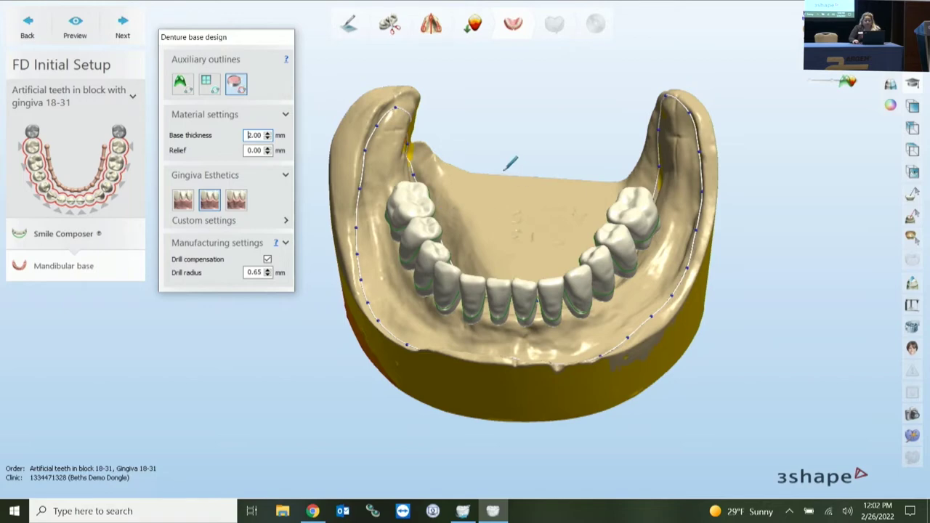
{"action": "left_click", "coordinate": [247, 151]}
{"action": "left_click_drag", "start_coordinate": [245, 150], "coordinate": [260, 150]}
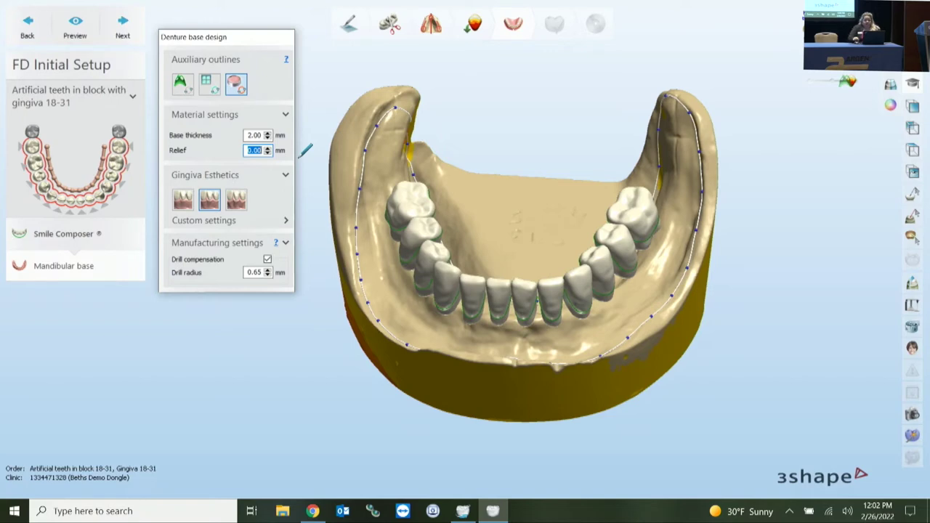
{"action": "right_click_drag", "start_coordinate": [469, 209], "coordinate": [471, 223]}
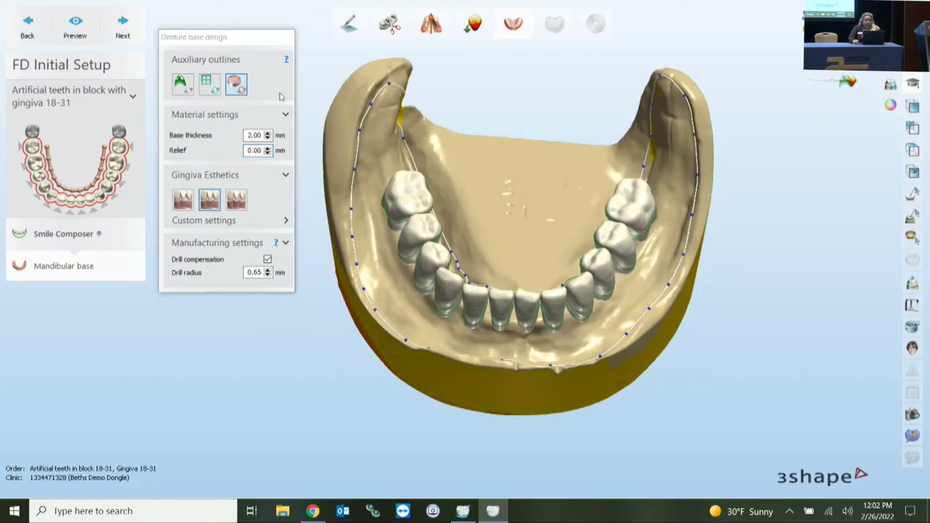
{"action": "scroll", "coordinate": [434, 289], "scroll_direction": "up", "scroll_amount": 3}
{"action": "right_click_drag", "start_coordinate": [435, 289], "coordinate": [427, 271]}
{"action": "scroll", "coordinate": [427, 272], "scroll_direction": "up", "scroll_amount": 1}
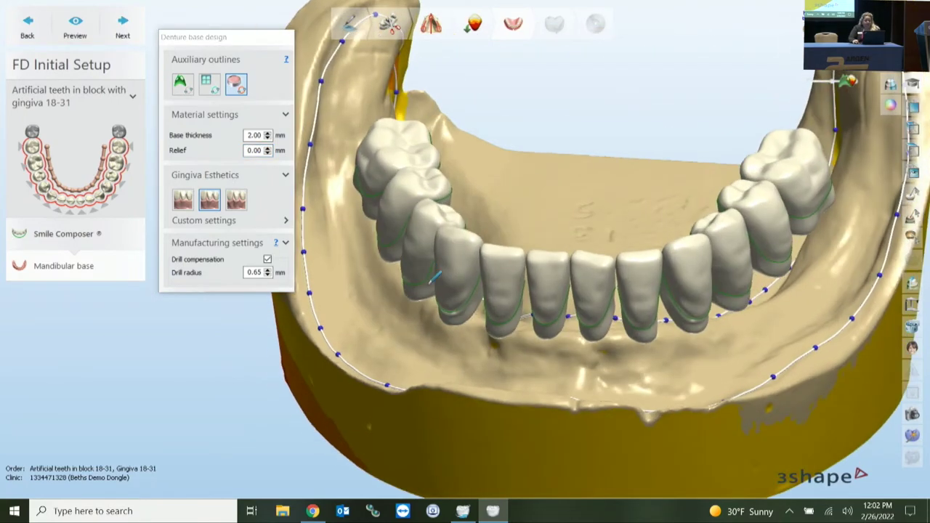
{"action": "left_click", "coordinate": [846, 80]}
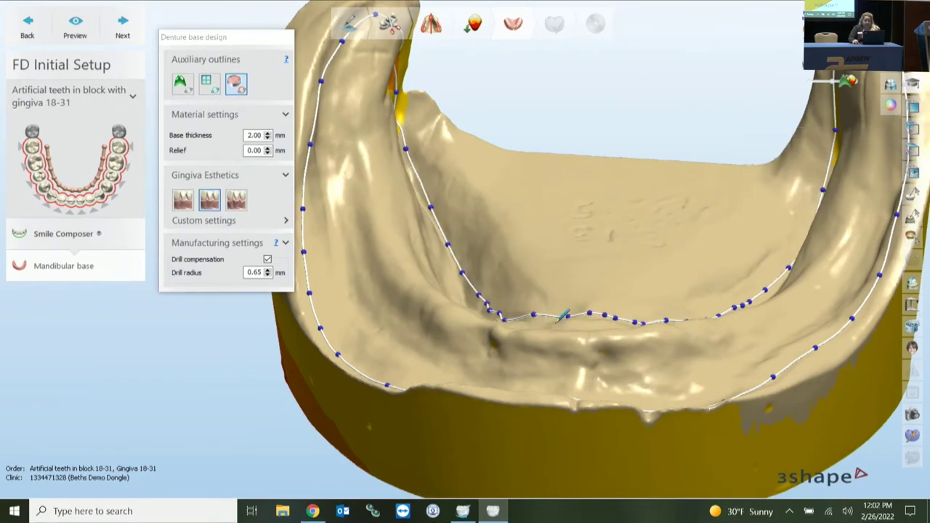
Draw a small closed six-point relief zone around the undercut on the ridge near the lower right lateral incisor.
{"action": "right_click_drag", "start_coordinate": [557, 315], "coordinate": [565, 342]}
{"action": "left_click", "coordinate": [464, 335]}
{"action": "left_click", "coordinate": [492, 350]}
{"action": "left_click", "coordinate": [512, 333]}
{"action": "left_click", "coordinate": [490, 302]}
{"action": "right_click_drag", "start_coordinate": [479, 310], "coordinate": [475, 321]}
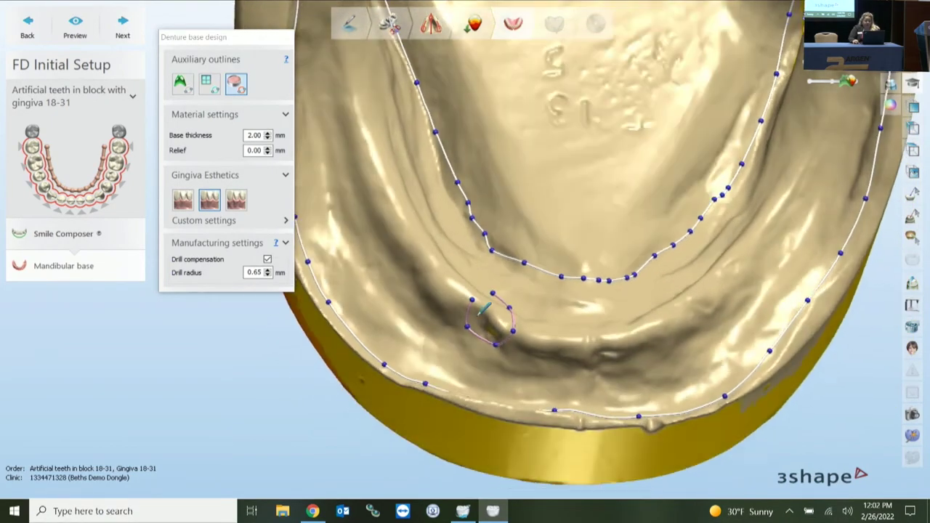
{"action": "left_click", "coordinate": [472, 299]}
Delete the relief zone spline from the anterior ridge.
{"action": "scroll", "coordinate": [513, 329], "scroll_direction": "up", "scroll_amount": 3}
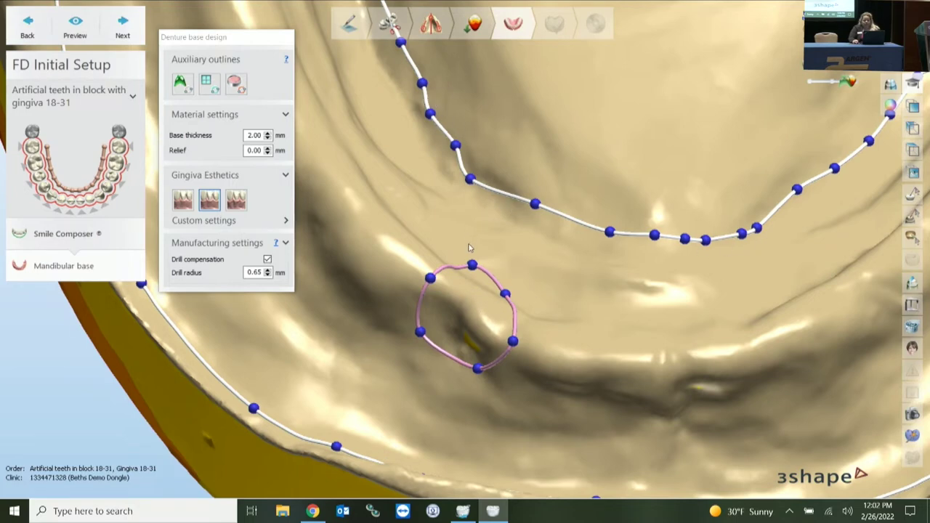
{"action": "right_click", "coordinate": [472, 267]}
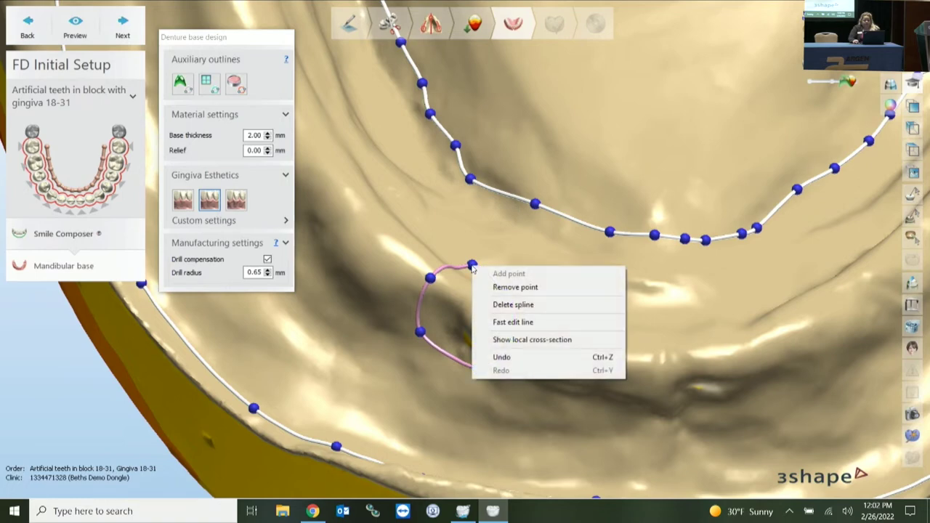
{"action": "left_click", "coordinate": [498, 305]}
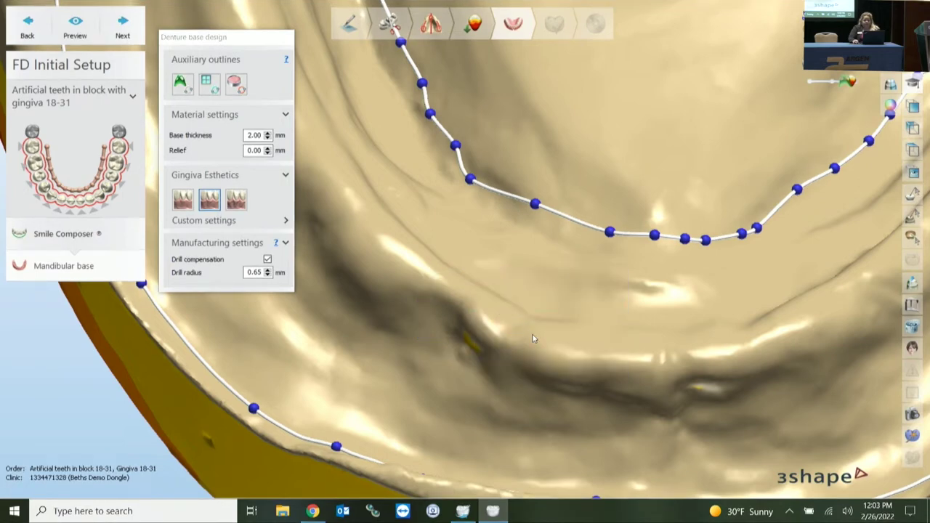
Set the mandibular denture base thickness to 2.5 mm.
{"action": "scroll", "coordinate": [532, 338], "scroll_direction": "down", "scroll_amount": 1}
{"action": "scroll", "coordinate": [532, 338], "scroll_direction": "down", "scroll_amount": 1}
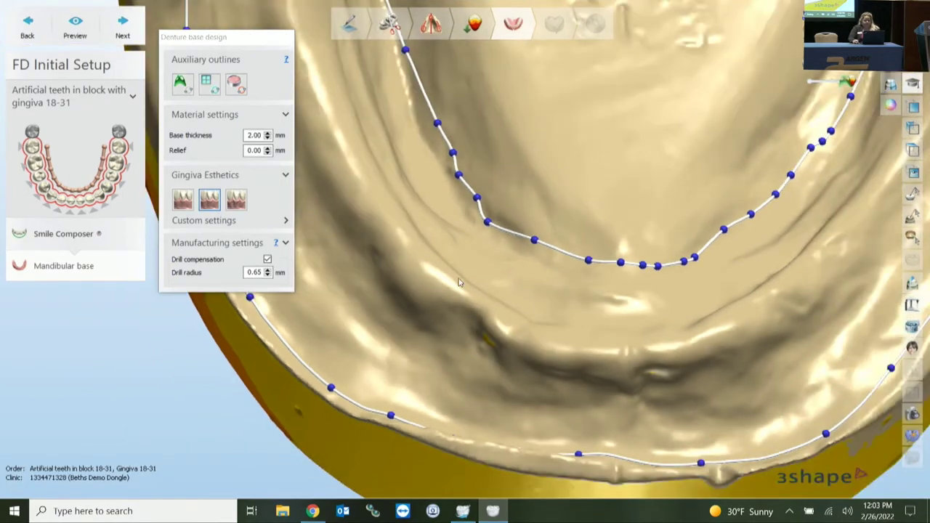
{"action": "double_click", "coordinate": [249, 135]}
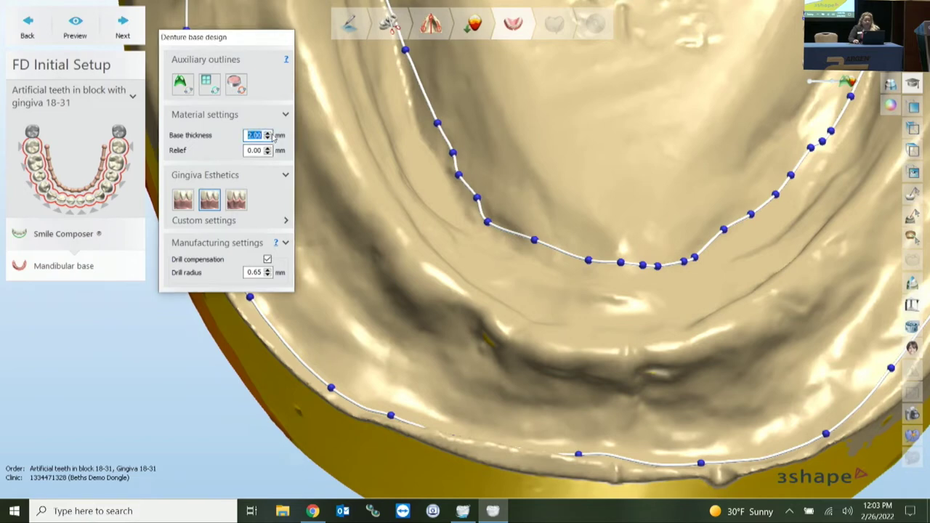
{"action": "type", "text": "2.5"}
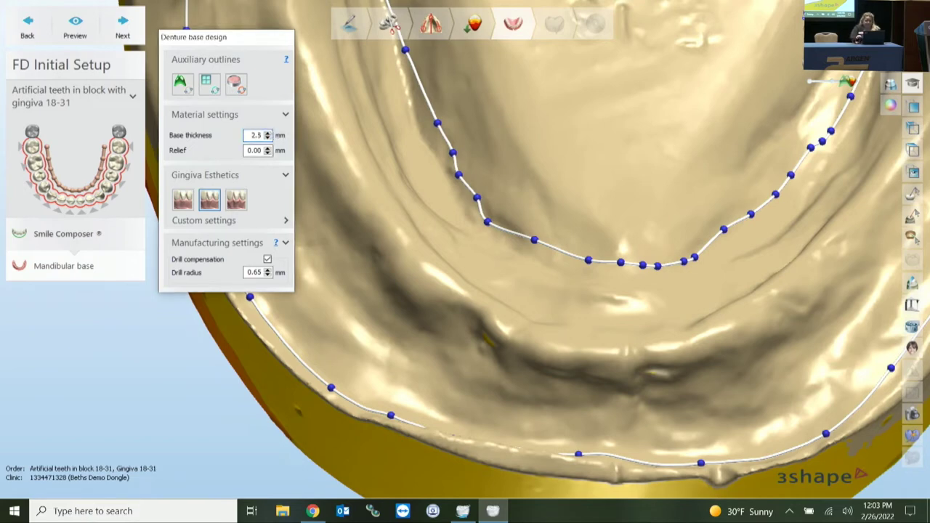
{"action": "scroll", "coordinate": [422, 275], "scroll_direction": "down", "scroll_amount": 2}
{"action": "right_click_drag", "start_coordinate": [423, 286], "coordinate": [438, 263]}
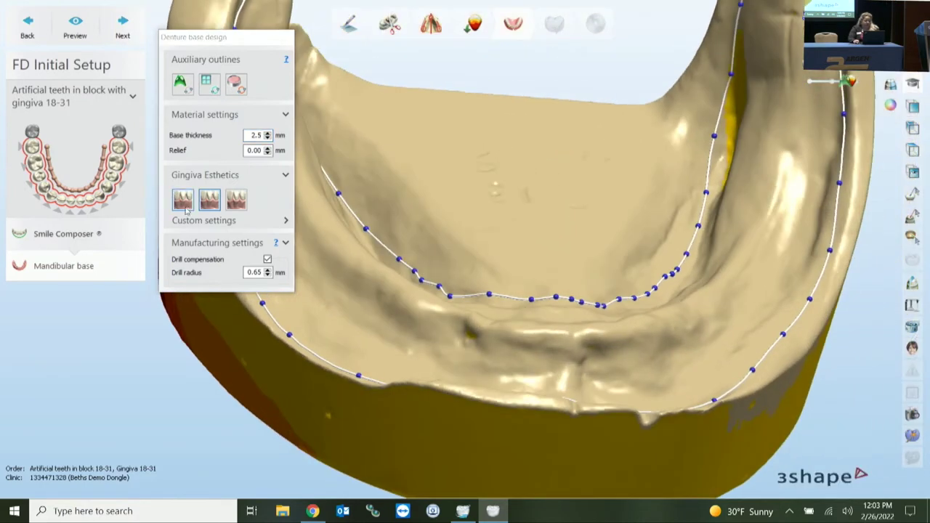
Review the custom gingiva esthetics settings and lower the edge shape profile to 0.50.
{"action": "left_click", "coordinate": [286, 221]}
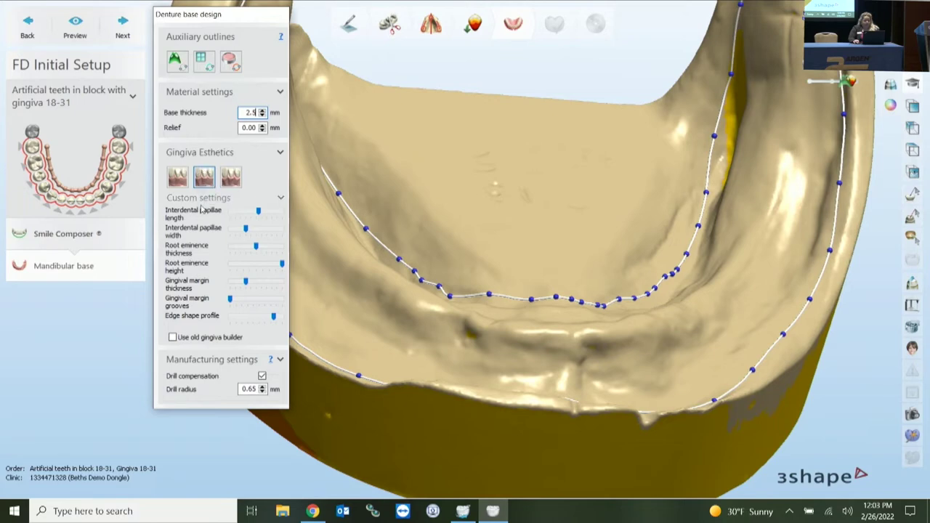
{"action": "mouse_move", "coordinate": [201, 211]}
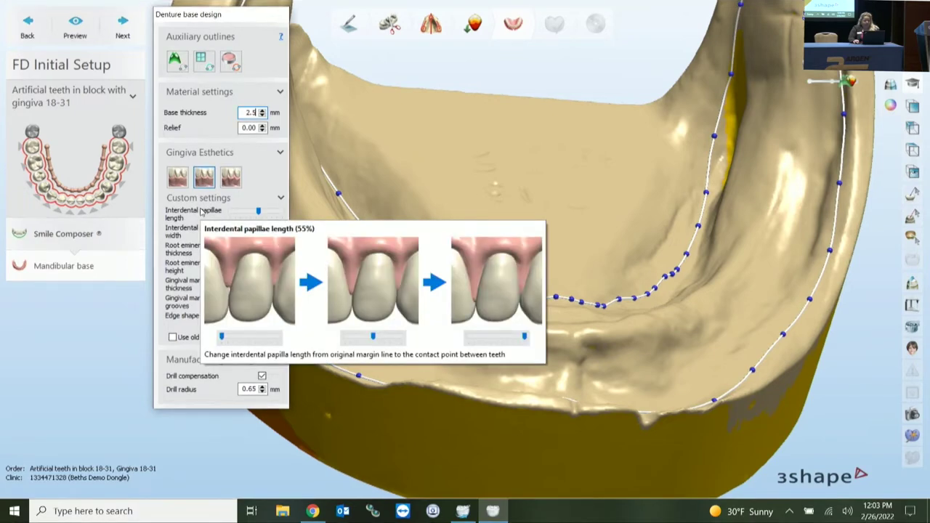
{"action": "mouse_move", "coordinate": [176, 233]}
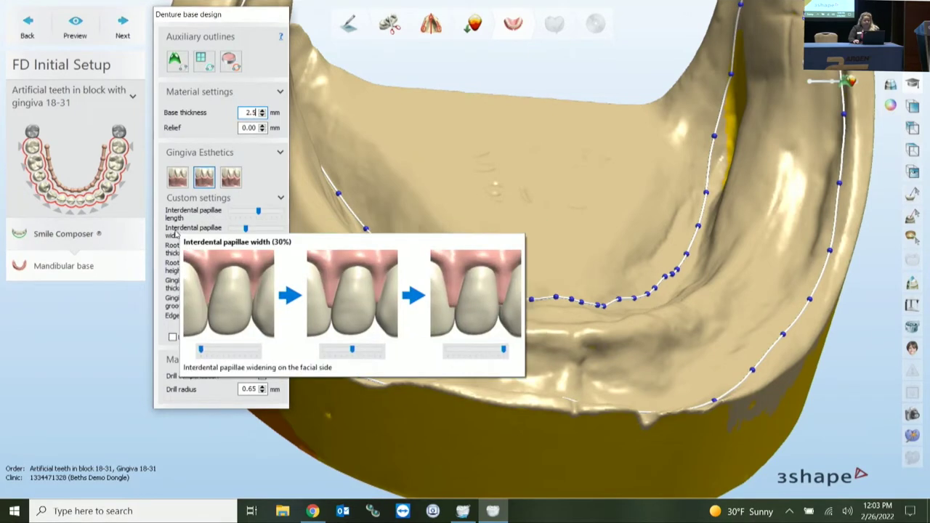
{"action": "mouse_move", "coordinate": [174, 252]}
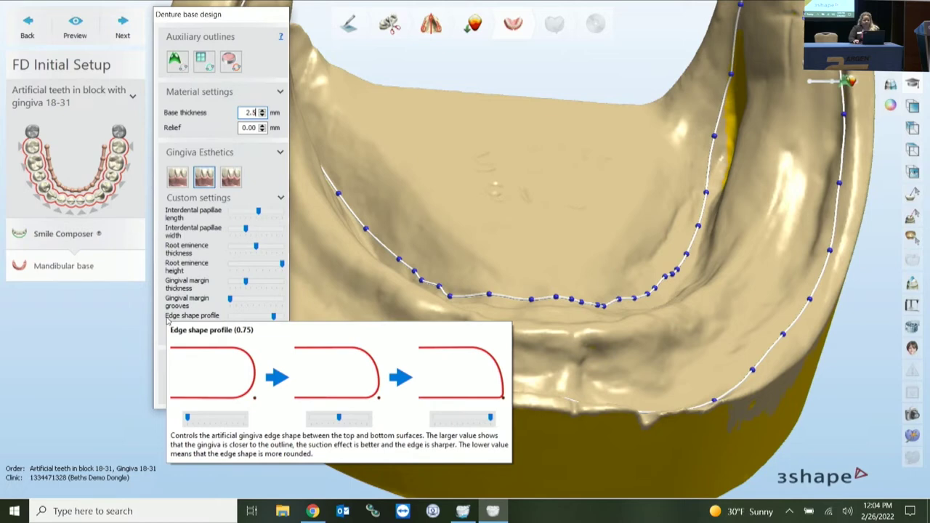
{"action": "left_click_drag", "start_coordinate": [274, 317], "coordinate": [256, 319]}
{"action": "mouse_move", "coordinate": [208, 320]}
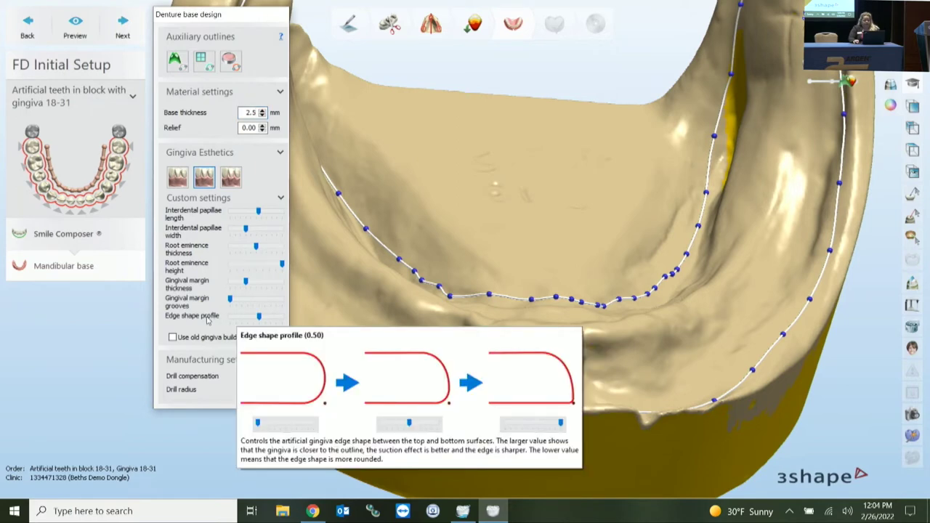
{"action": "mouse_move", "coordinate": [233, 301]}
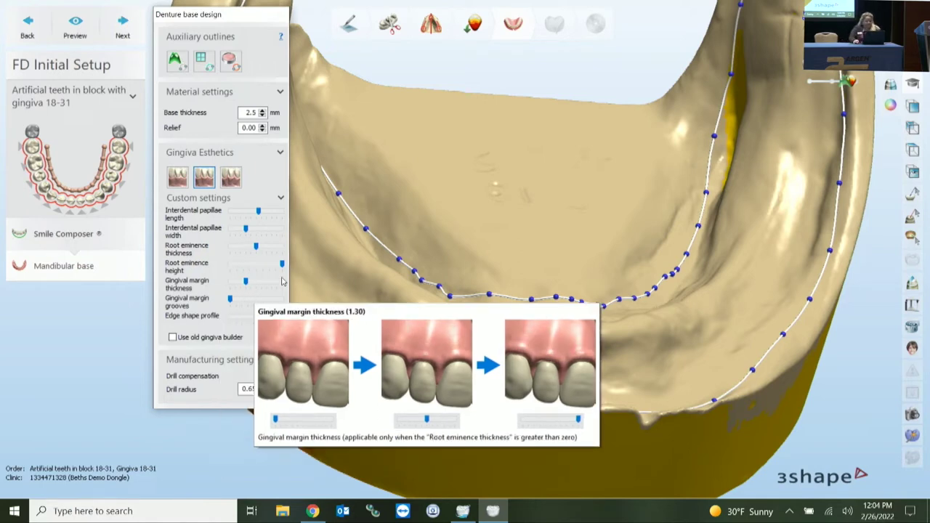
{"action": "right_click_drag", "start_coordinate": [432, 220], "coordinate": [328, 332]}
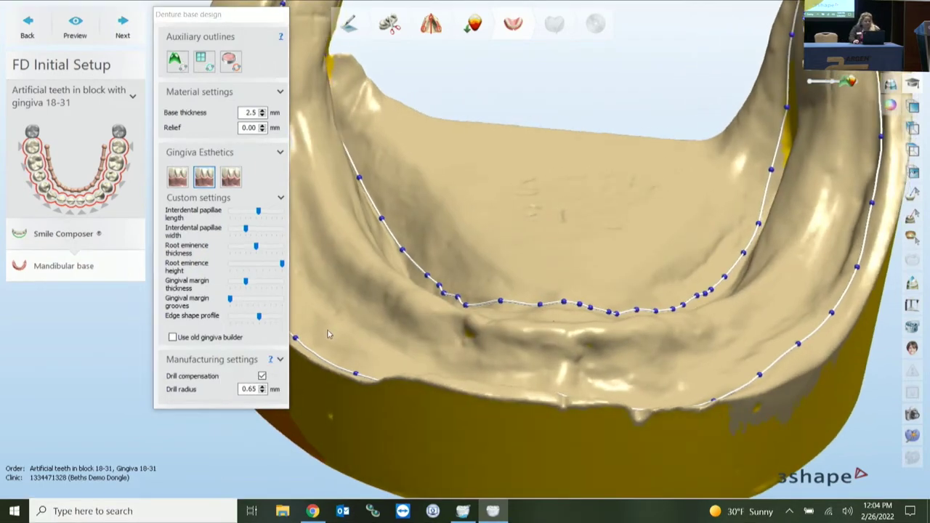
Turn off drill compensation for the denture base and show the denture teeth again.
{"action": "left_click", "coordinate": [262, 376]}
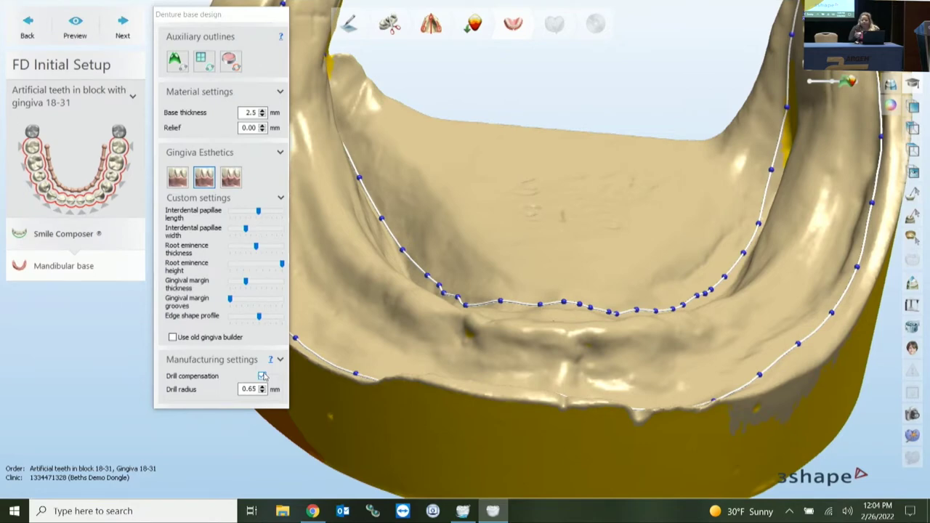
{"action": "left_click", "coordinate": [262, 376]}
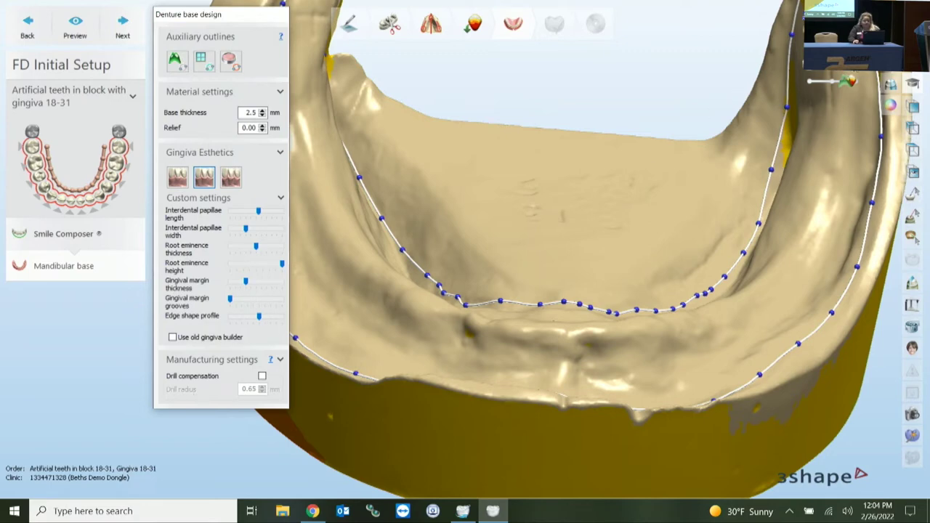
{"action": "left_click", "coordinate": [848, 67]}
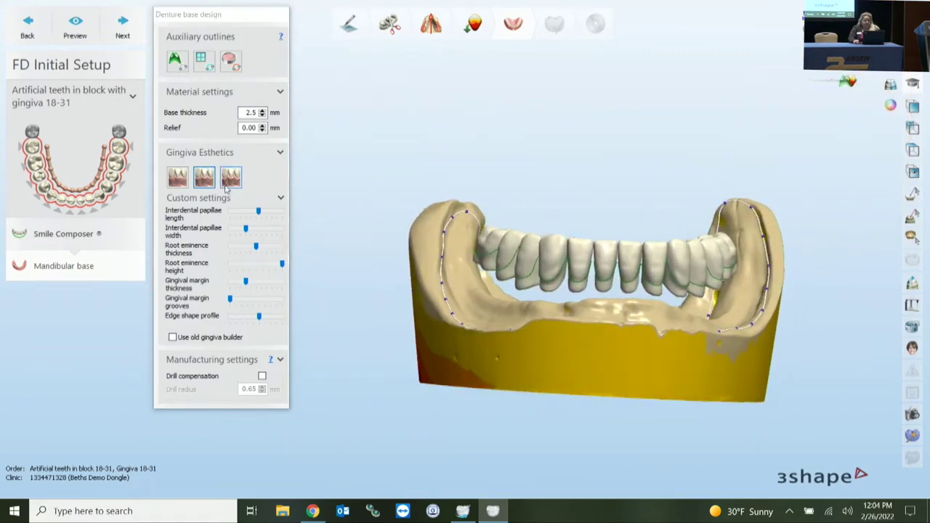
Generate a preview of the mandibular denture base and inspect the gingiva around the teeth from both sides.
{"action": "left_click", "coordinate": [77, 33]}
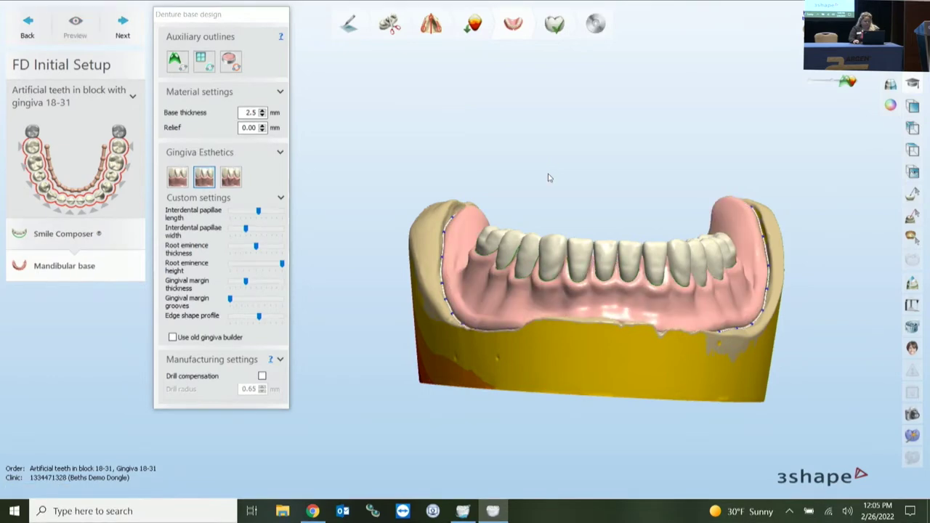
{"action": "right_click_drag", "start_coordinate": [659, 330], "coordinate": [630, 313]}
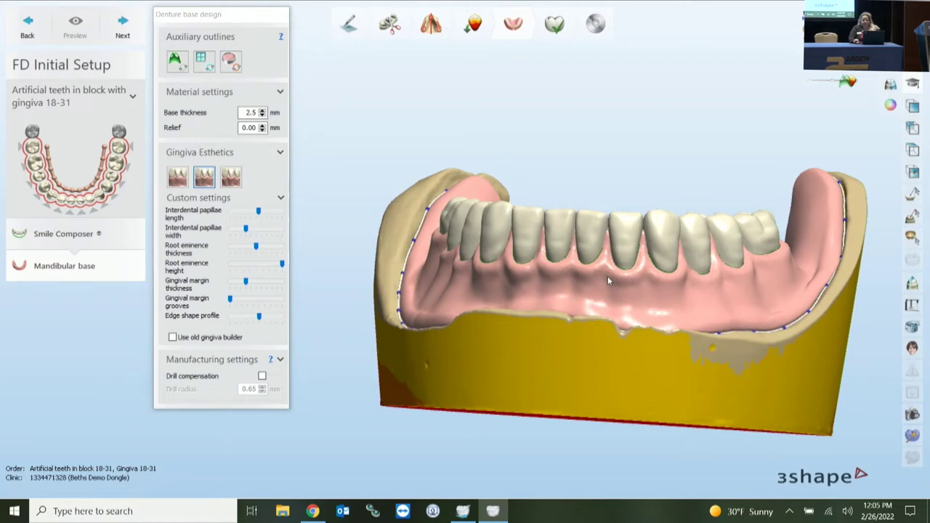
{"action": "right_click_drag", "start_coordinate": [612, 298], "coordinate": [632, 291]}
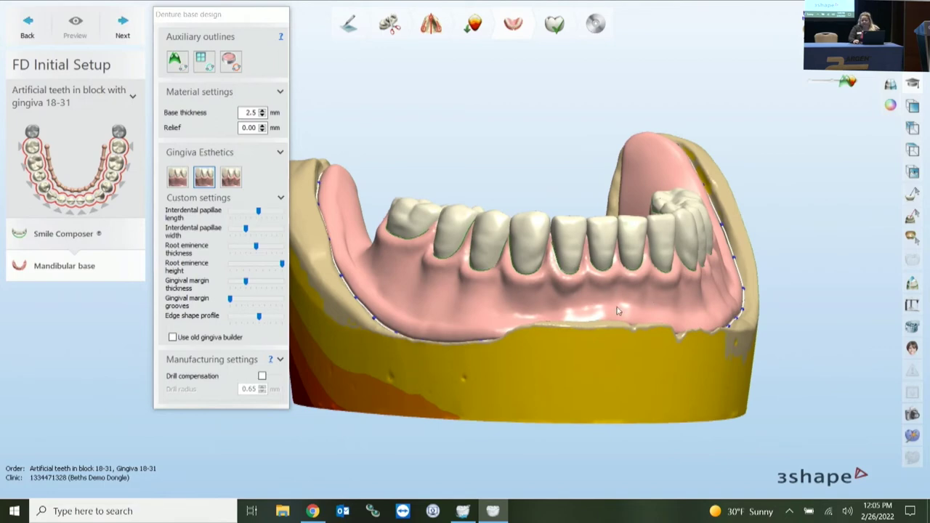
{"action": "right_click_drag", "start_coordinate": [617, 310], "coordinate": [480, 290]}
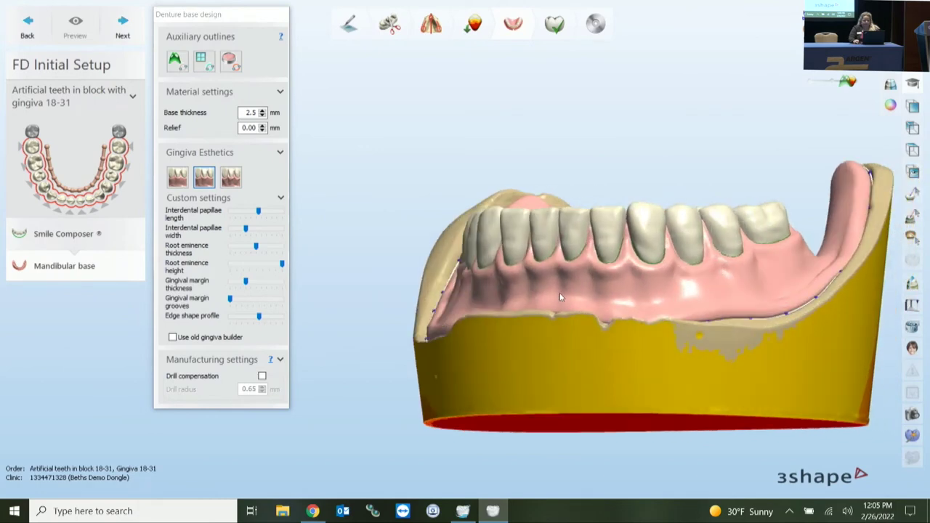
Apply the third gingiva esthetics preset to the denture base and continue to Anatomy Design.
{"action": "left_click", "coordinate": [232, 180]}
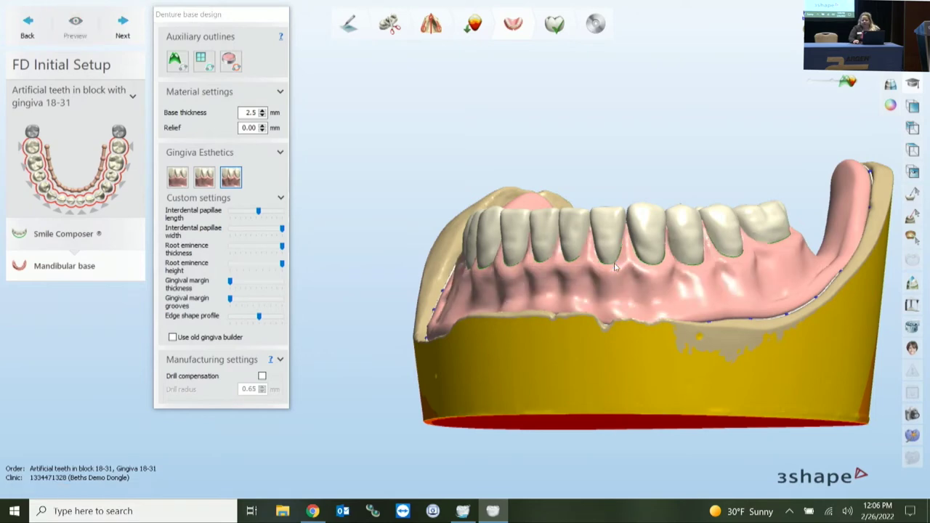
{"action": "right_click_drag", "start_coordinate": [708, 326], "coordinate": [740, 340]}
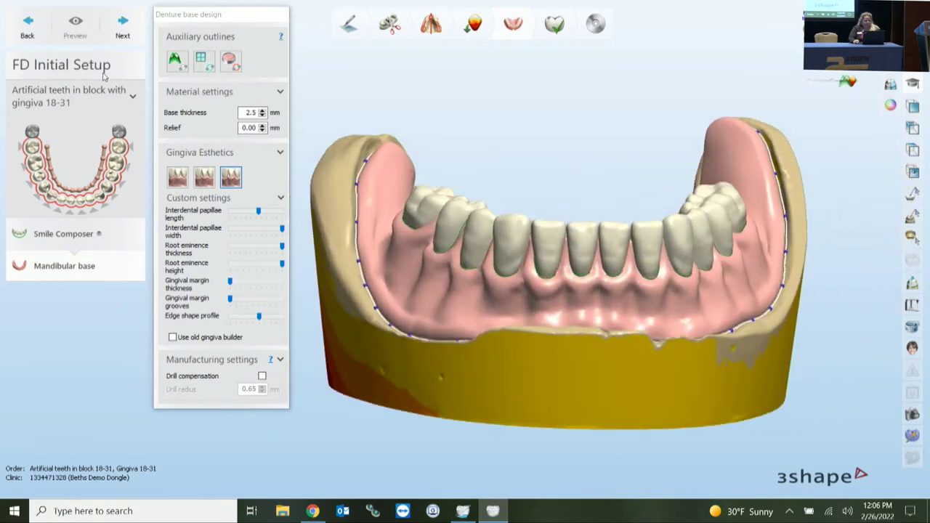
{"action": "left_click", "coordinate": [122, 33]}
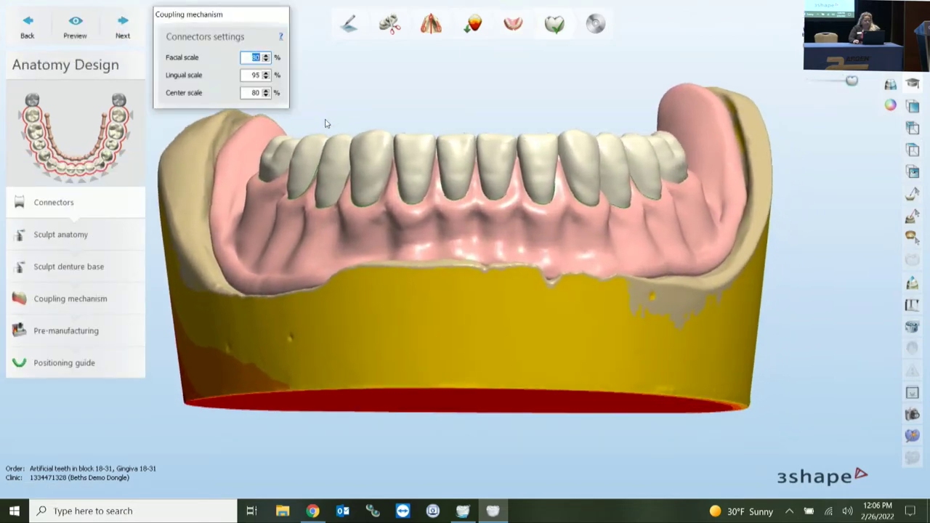
Set the facial, lingual and center scales of the tooth connectors to 70%.
{"action": "middle_click_drag", "start_coordinate": [393, 254], "coordinate": [431, 257]}
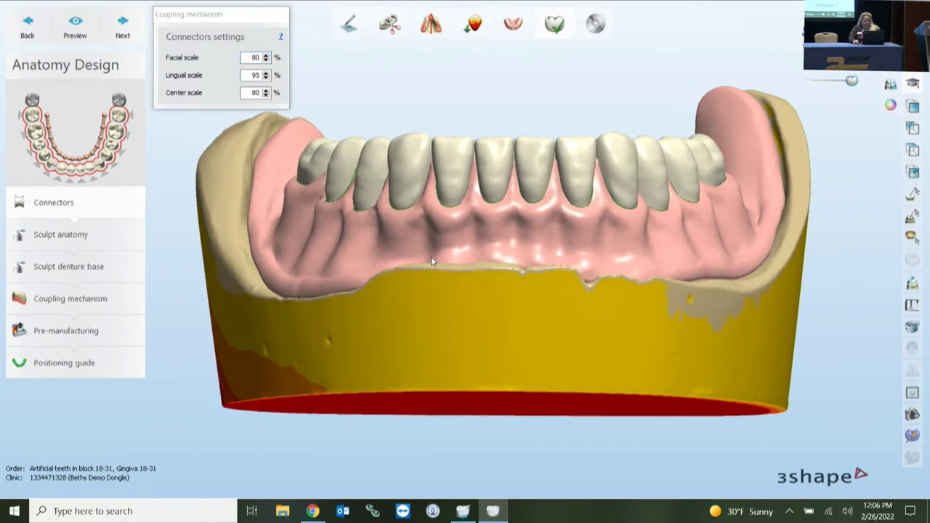
{"action": "mouse_move", "coordinate": [427, 251]}
{"action": "right_mouse_down"}
{"action": "mouse_move", "coordinate": [446, 252]}
{"action": "mouse_move", "coordinate": [434, 254]}
{"action": "right_mouse_up"}
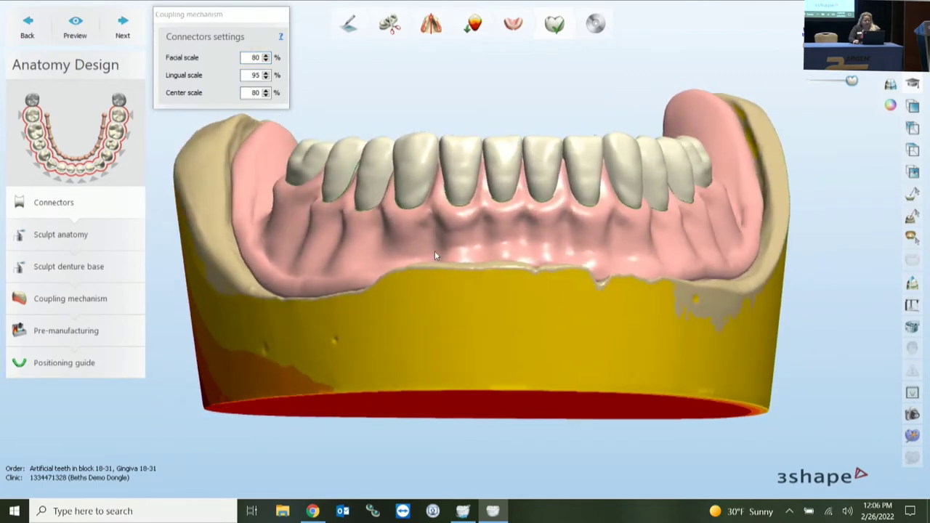
{"action": "mouse_move", "coordinate": [247, 60]}
{"action": "mouse_move", "coordinate": [198, 63]}
{"action": "mouse_move", "coordinate": [189, 80]}
{"action": "mouse_move", "coordinate": [182, 98]}
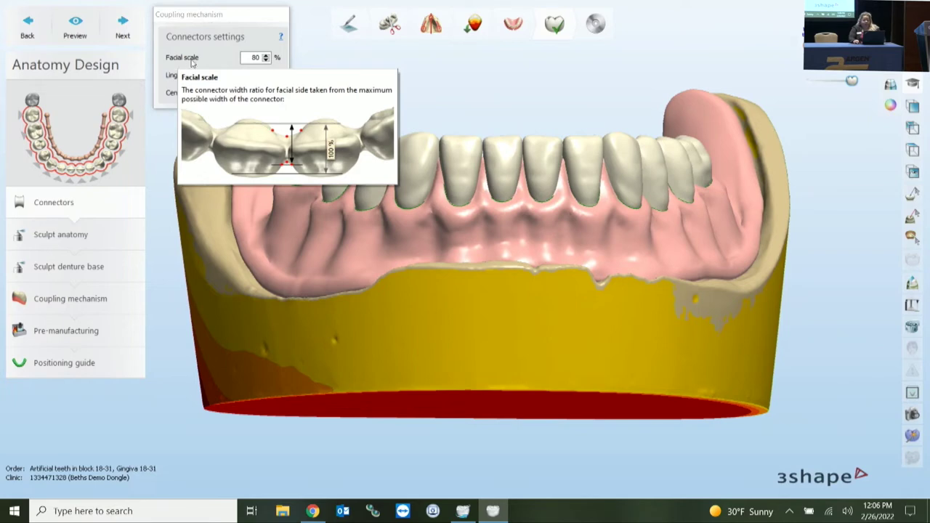
{"action": "double_click", "coordinate": [255, 58]}
{"action": "type", "text": "70"}
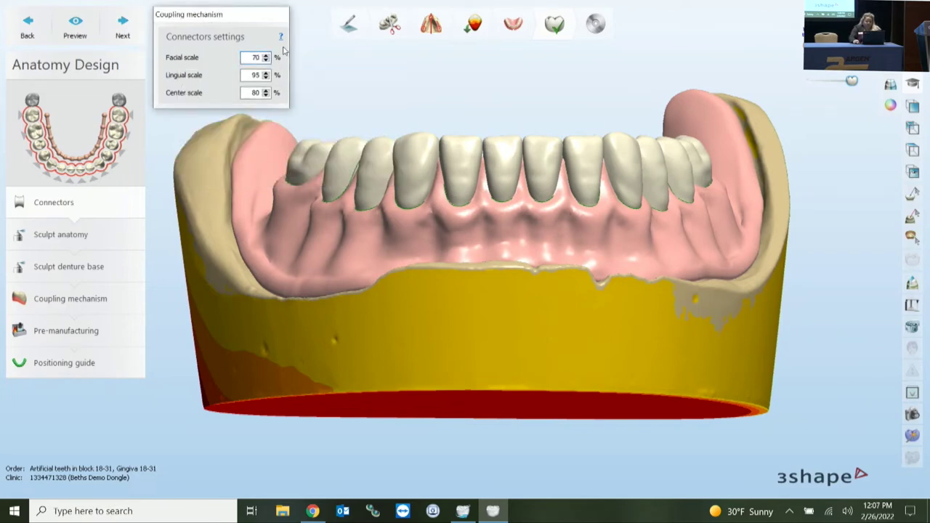
{"action": "double_click", "coordinate": [255, 75]}
{"action": "type", "text": "70"}
{"action": "double_click", "coordinate": [255, 92]}
{"action": "type", "text": "70"}
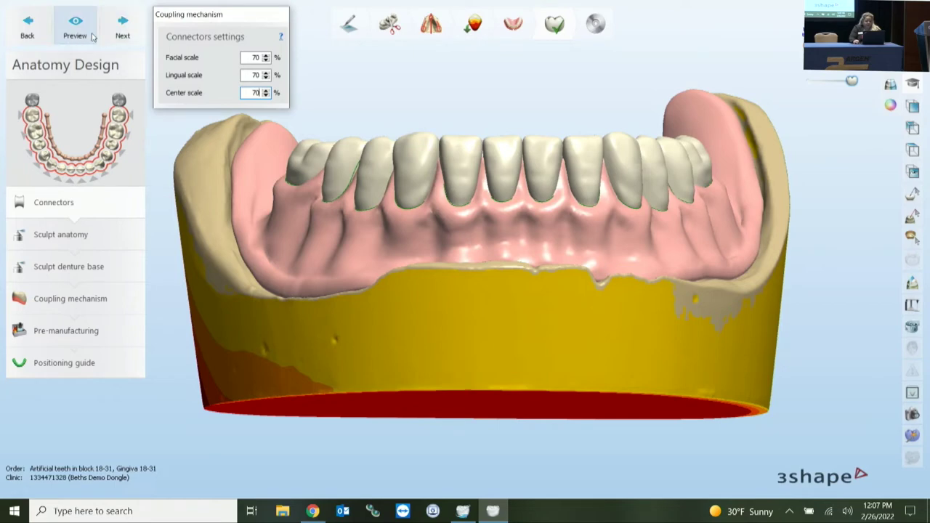
Hide the denture base and model, and generate a preview of the connectors between the teeth.
{"action": "left_click_drag", "start_coordinate": [851, 61], "coordinate": [806, 66]}
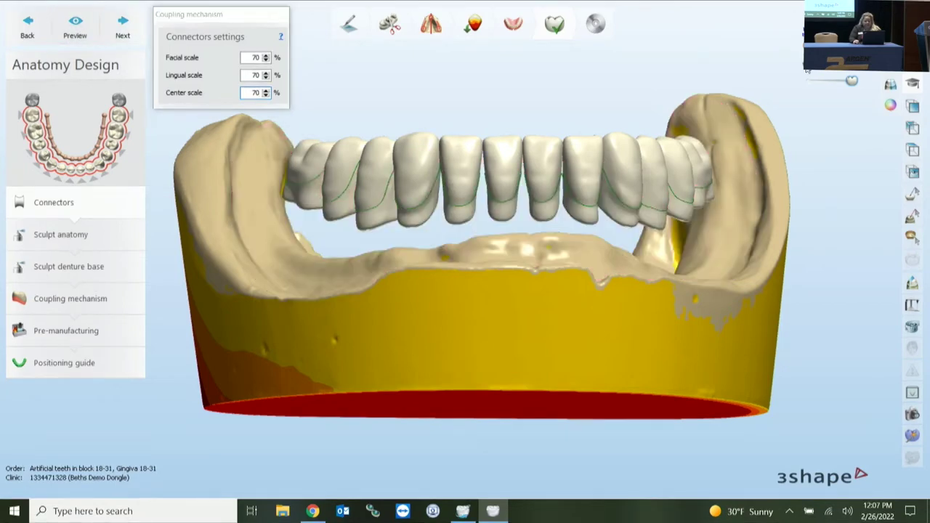
{"action": "scroll", "coordinate": [551, 206], "scroll_direction": "up", "scroll_amount": 3}
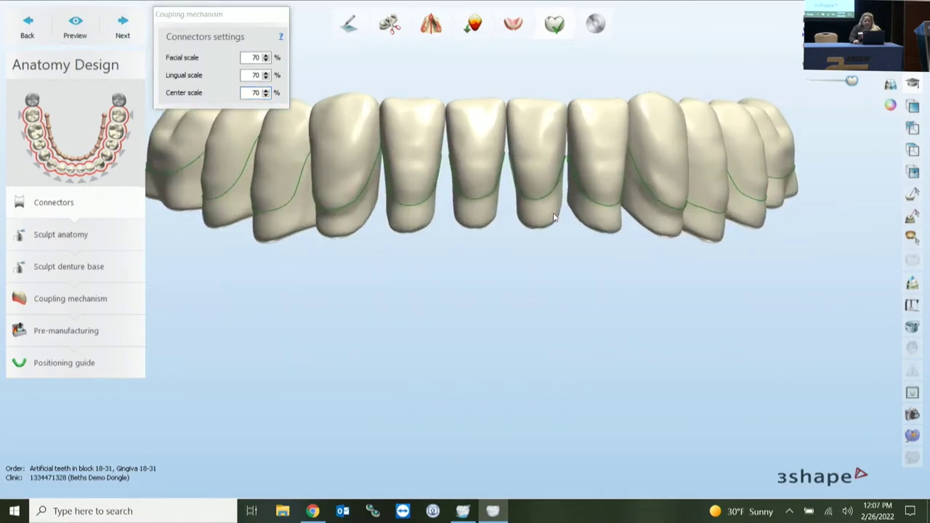
{"action": "middle_click_drag", "start_coordinate": [551, 206], "coordinate": [576, 270]}
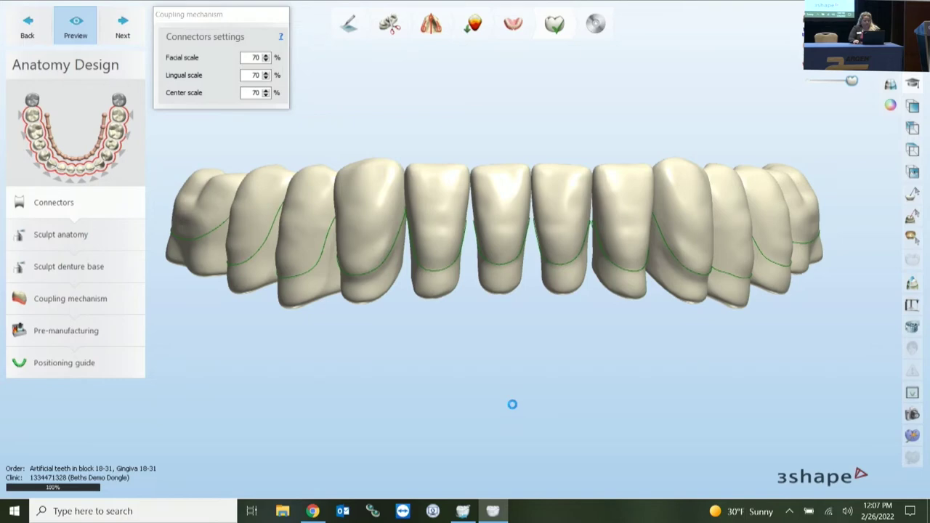
{"action": "right_click_drag", "start_coordinate": [618, 310], "coordinate": [554, 254]}
{"action": "right_click_drag", "start_coordinate": [589, 311], "coordinate": [587, 329]}
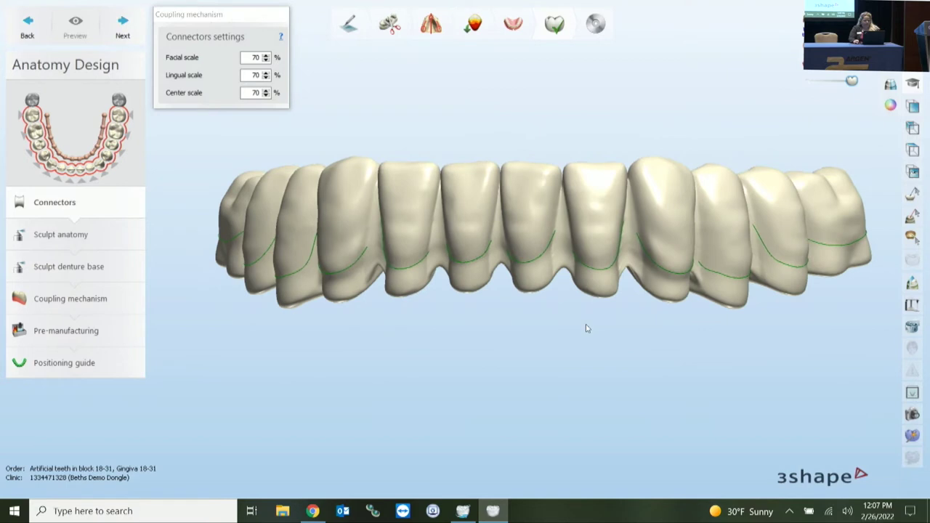
Open anatomy sculpting for the connected teeth and examine the connectors along the anterior teeth.
{"action": "left_click", "coordinate": [101, 231]}
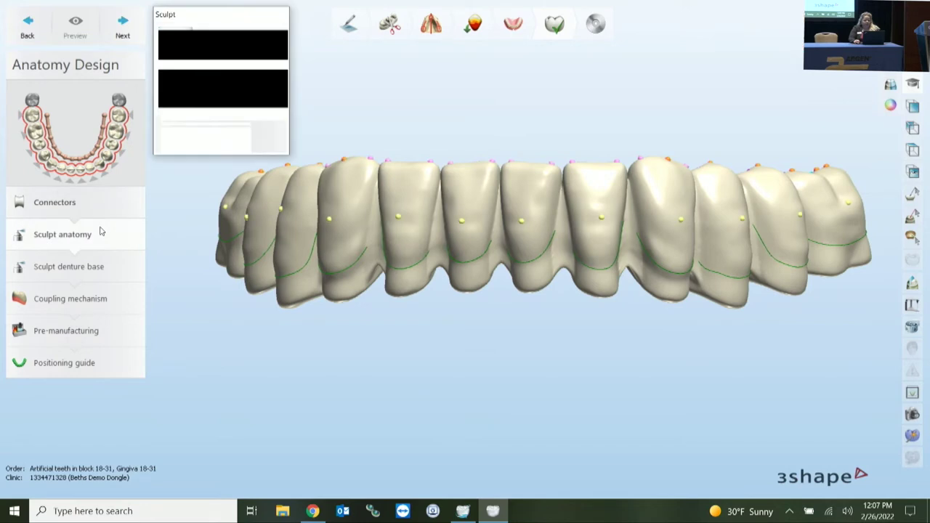
{"action": "right_click_drag", "start_coordinate": [652, 232], "coordinate": [626, 279]}
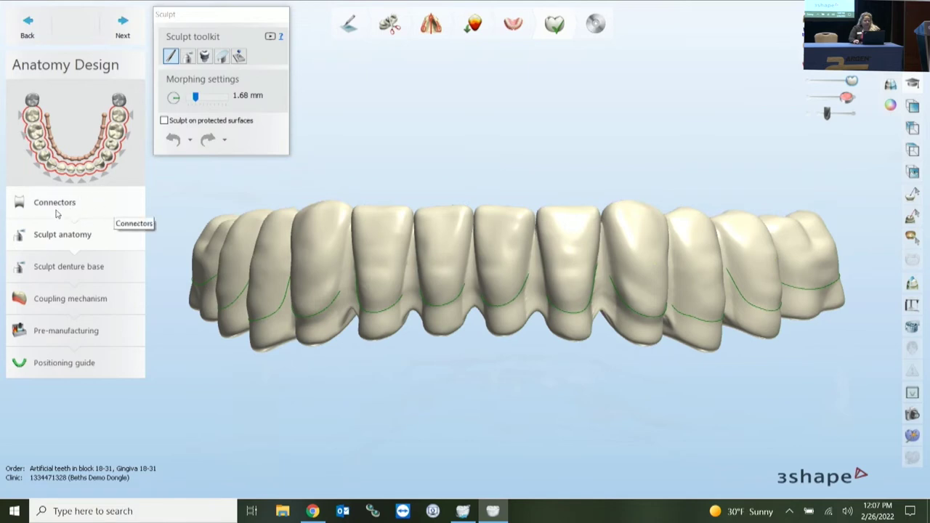
{"action": "left_click", "coordinate": [101, 242]}
{"action": "right_click_drag", "start_coordinate": [294, 253], "coordinate": [288, 369]}
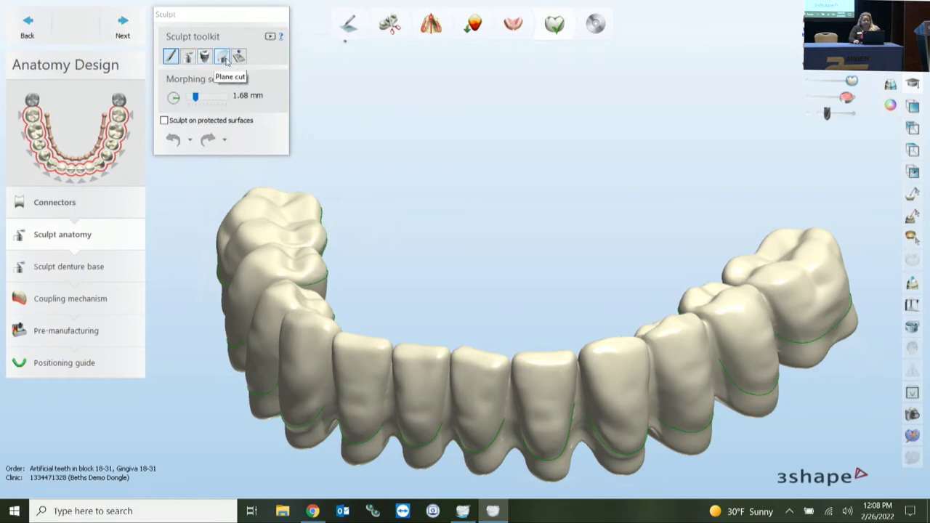
{"action": "middle_click_drag", "start_coordinate": [561, 212], "coordinate": [547, 180]}
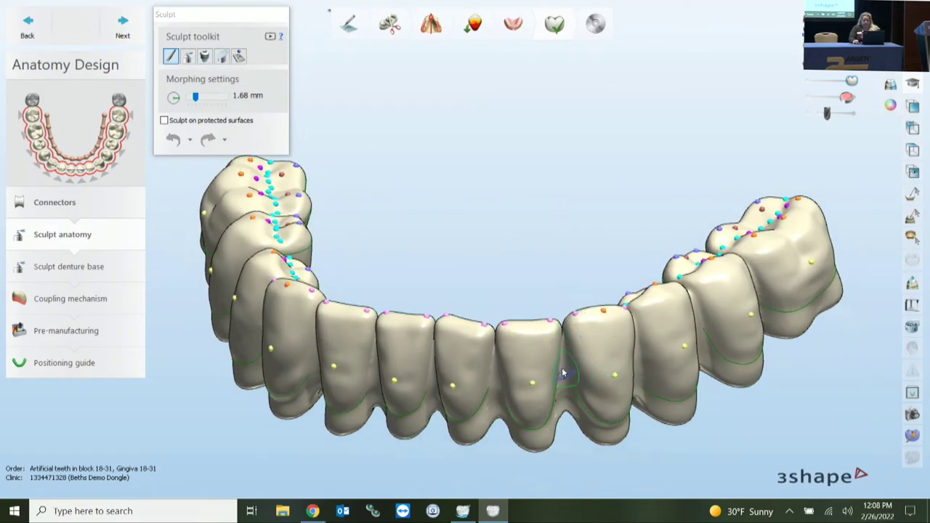
{"action": "right_click_drag", "start_coordinate": [582, 360], "coordinate": [580, 346]}
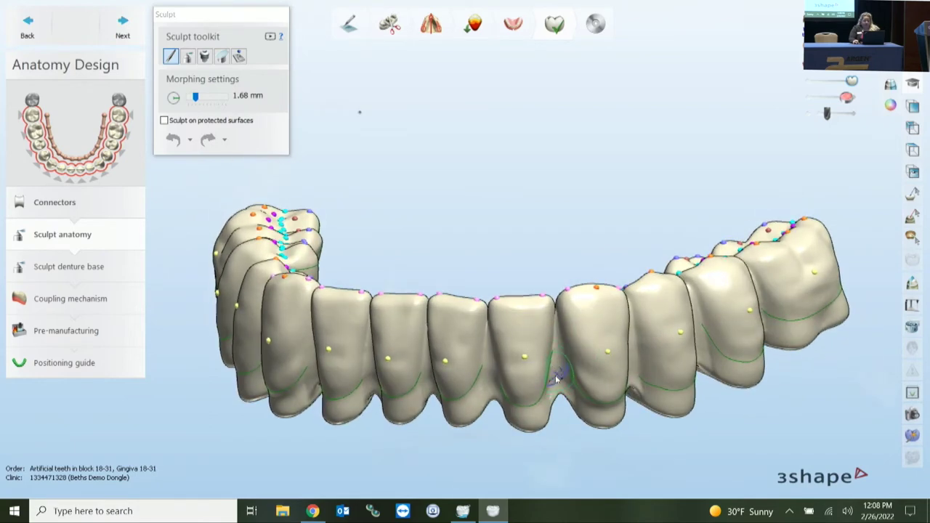
Show the denture design mounted in the virtual articulator, viewed from the front with the whole articulator in frame.
{"action": "mouse_move", "coordinate": [534, 385]}
{"action": "right_mouse_down"}
{"action": "mouse_move", "coordinate": [515, 379]}
{"action": "mouse_move", "coordinate": [529, 372]}
{"action": "mouse_move", "coordinate": [520, 371]}
{"action": "right_mouse_up"}
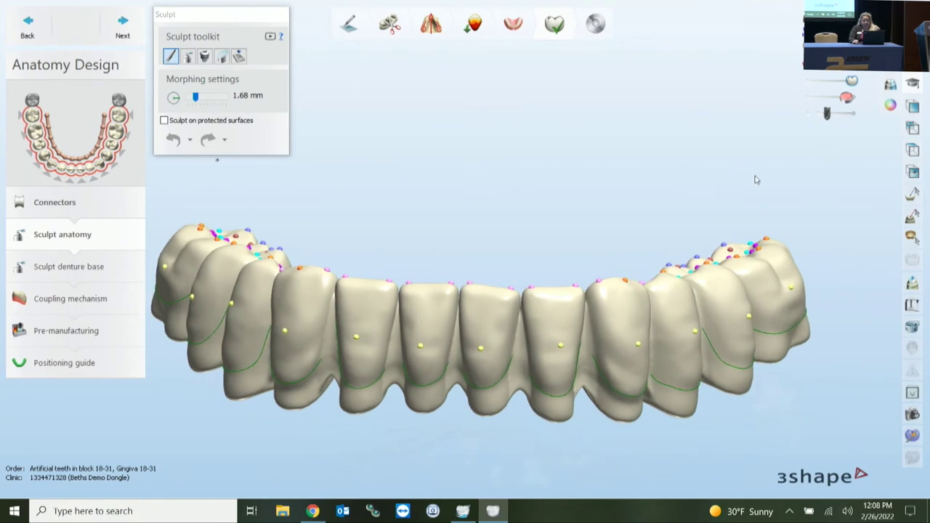
{"action": "left_click", "coordinate": [912, 308]}
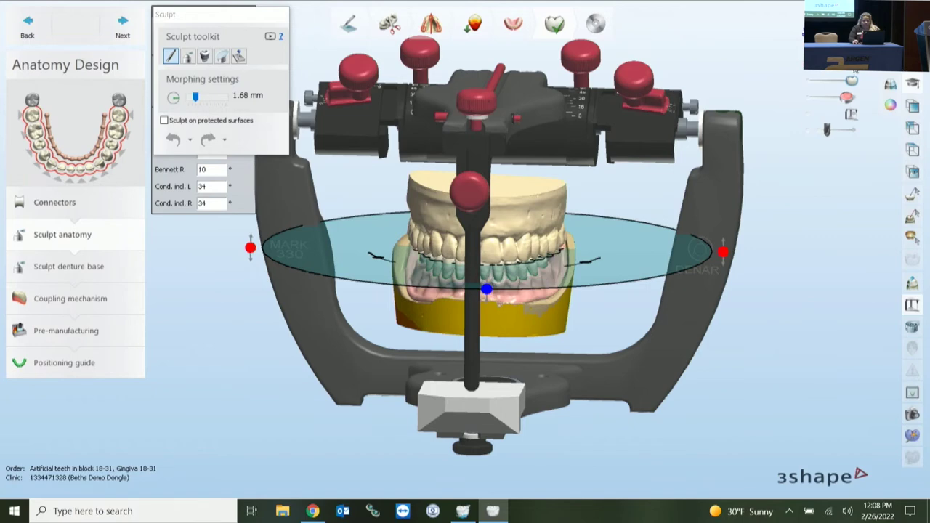
{"action": "mouse_move", "coordinate": [601, 279]}
{"action": "right_mouse_down"}
{"action": "mouse_move", "coordinate": [617, 272]}
{"action": "mouse_move", "coordinate": [617, 289]}
{"action": "right_mouse_up"}
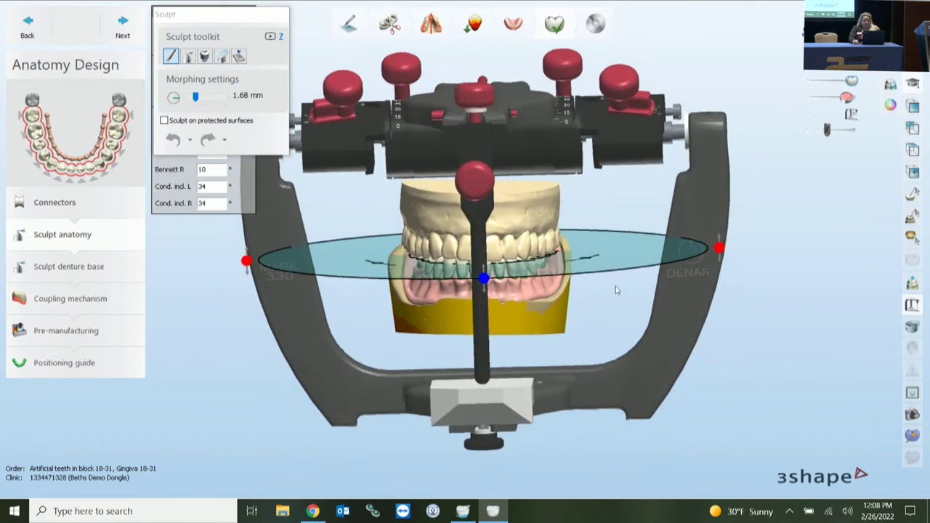
{"action": "middle_click_drag", "start_coordinate": [617, 289], "coordinate": [638, 305]}
{"action": "scroll", "coordinate": [638, 305], "scroll_direction": "down", "scroll_amount": 2}
Move the Sculpt window below the Virtual articulation window and switch the articulation to its movement and contact settings.
{"action": "mouse_move", "coordinate": [244, 15]}
{"action": "left_mouse_down"}
{"action": "mouse_move", "coordinate": [251, 120]}
{"action": "mouse_move", "coordinate": [241, 252]}
{"action": "left_mouse_up"}
{"action": "left_click_drag", "start_coordinate": [191, 11], "coordinate": [215, 20]}
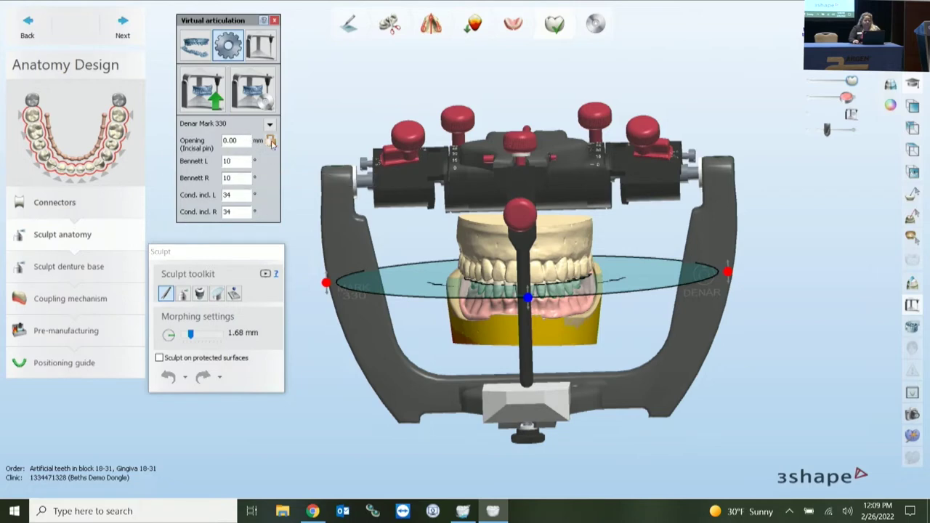
{"action": "left_click", "coordinate": [271, 54]}
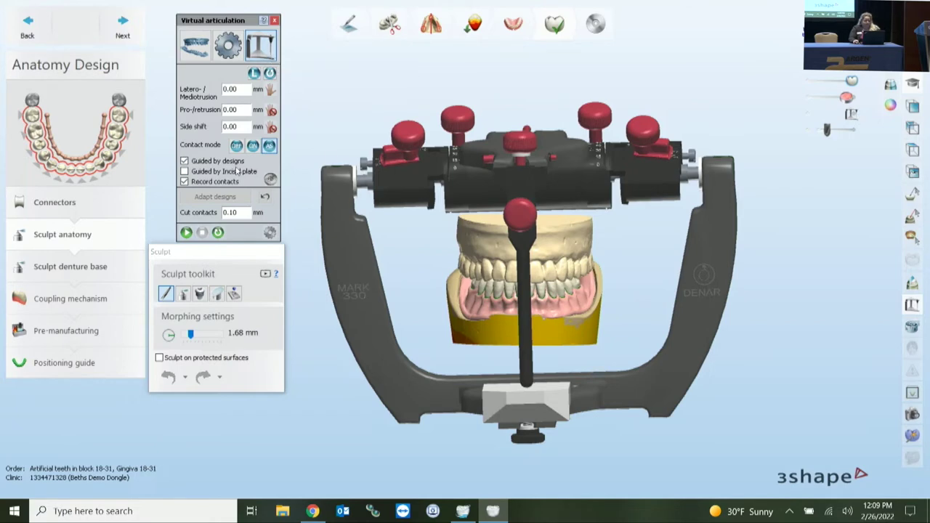
{"action": "middle_click_drag", "start_coordinate": [547, 252], "coordinate": [541, 236]}
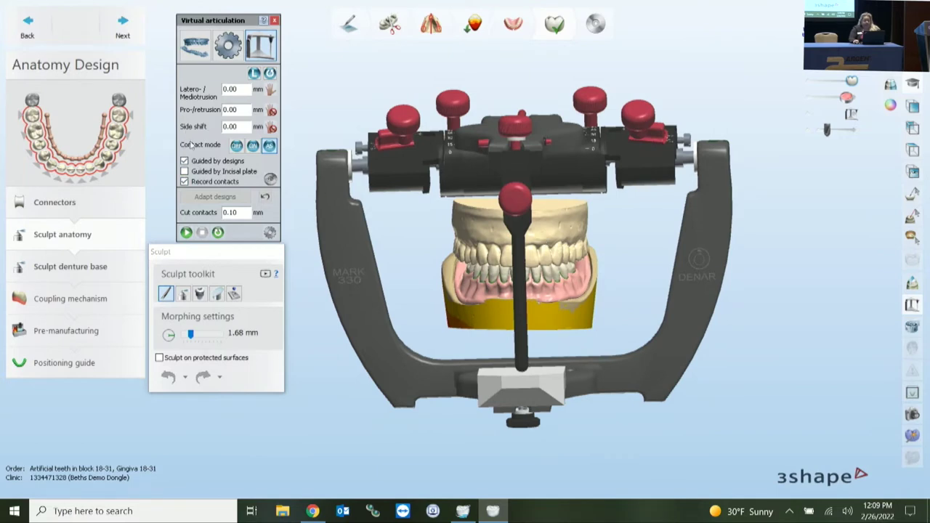
Hide the articulator model, run the articulation simulation guided by designs, and examine the contacts on the lower teeth and gingiva.
{"action": "scroll", "coordinate": [451, 248], "scroll_direction": "up", "scroll_amount": 3}
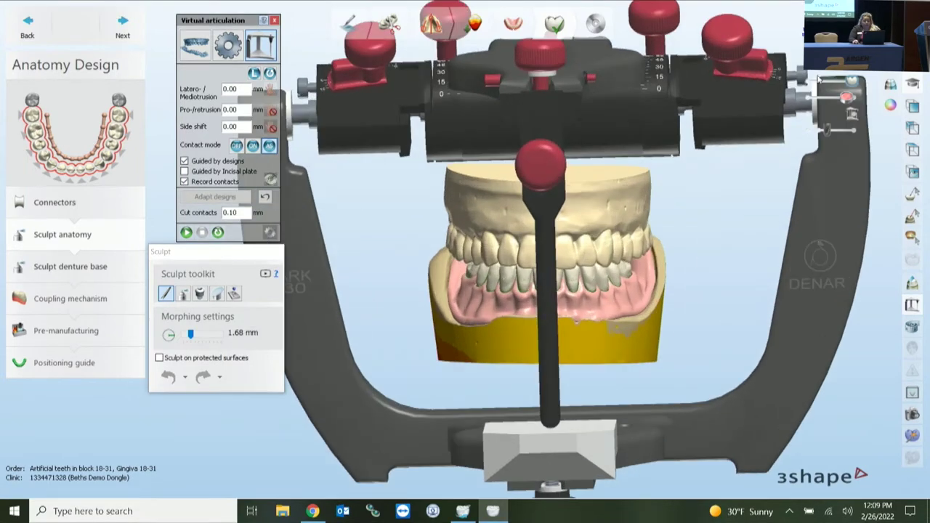
{"action": "left_click", "coordinate": [809, 116]}
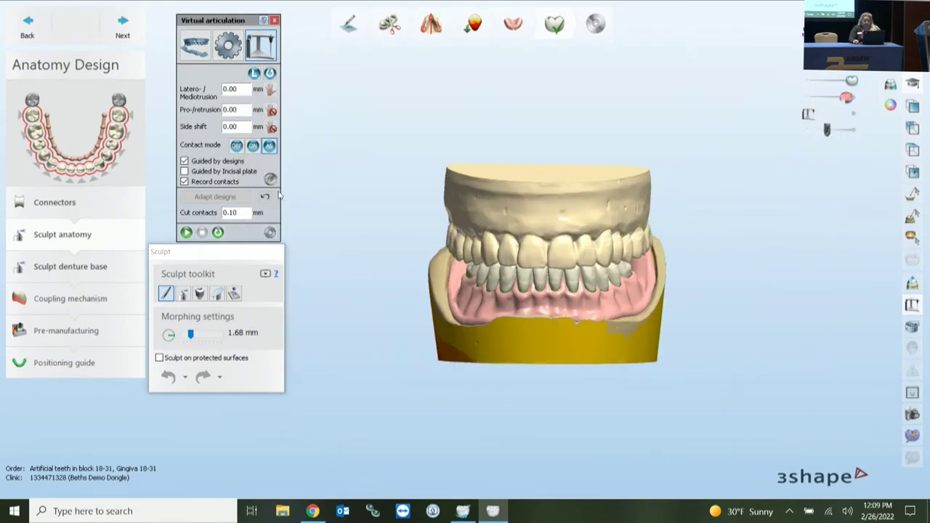
{"action": "left_click", "coordinate": [185, 232]}
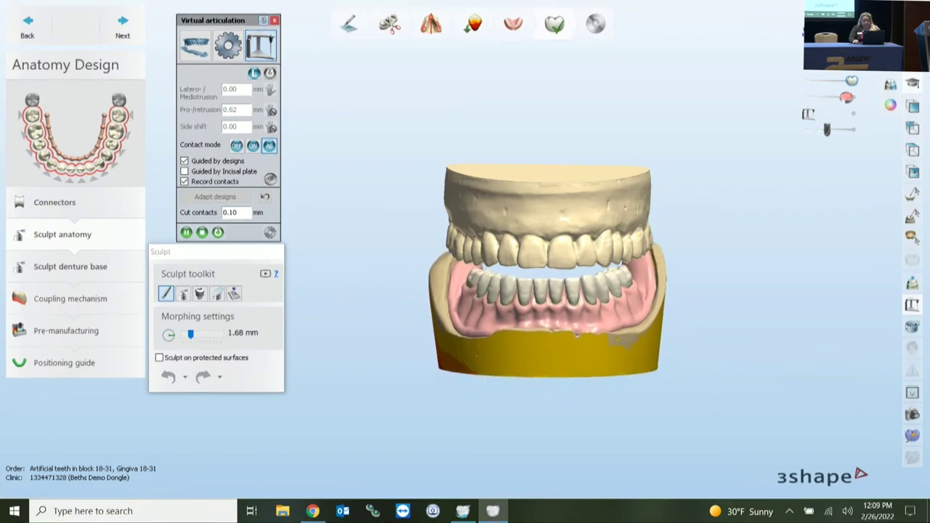
{"action": "right_click_drag", "start_coordinate": [653, 223], "coordinate": [661, 307]}
{"action": "scroll", "coordinate": [662, 308], "scroll_direction": "up", "scroll_amount": 6}
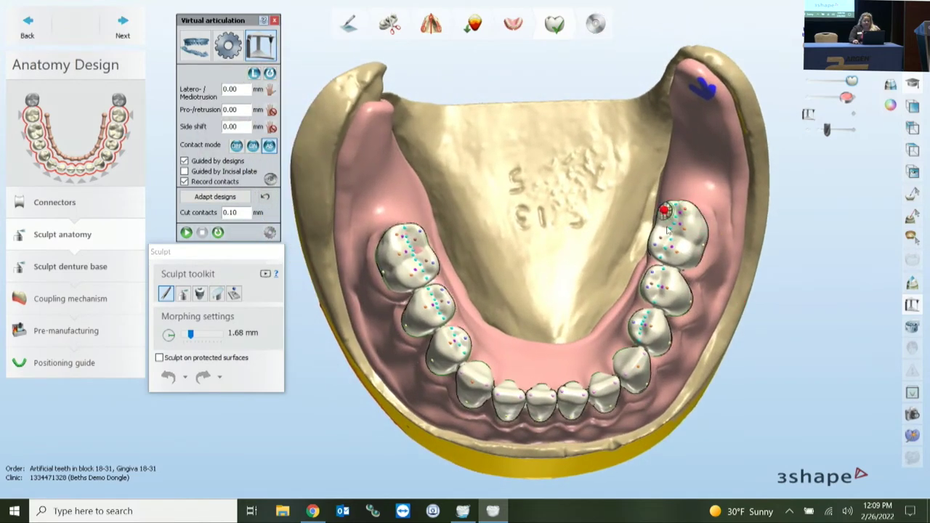
{"action": "right_click_drag", "start_coordinate": [729, 139], "coordinate": [742, 111]}
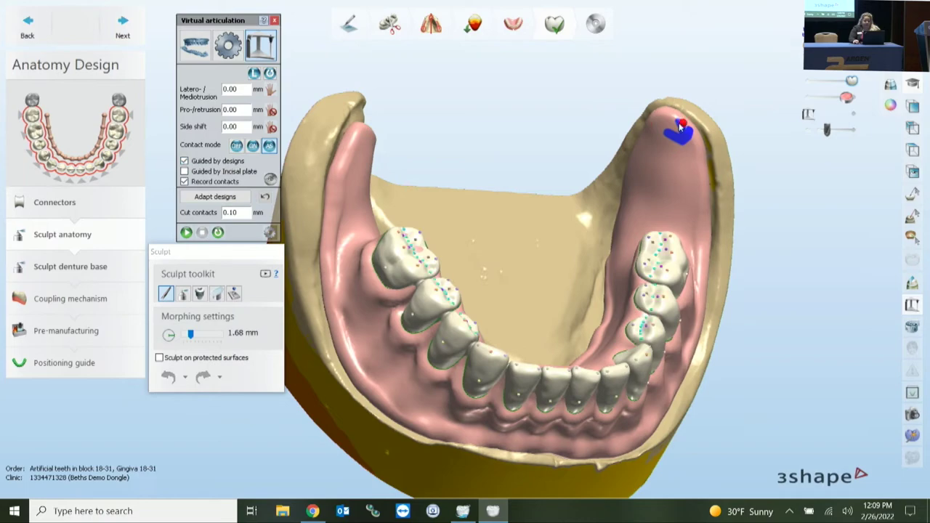
Try the articulation simulation with Guided by designs turned off, and turn the option back on to rerun the simulation.
{"action": "left_click", "coordinate": [184, 161]}
{"action": "right_click_drag", "start_coordinate": [588, 309], "coordinate": [581, 290]}
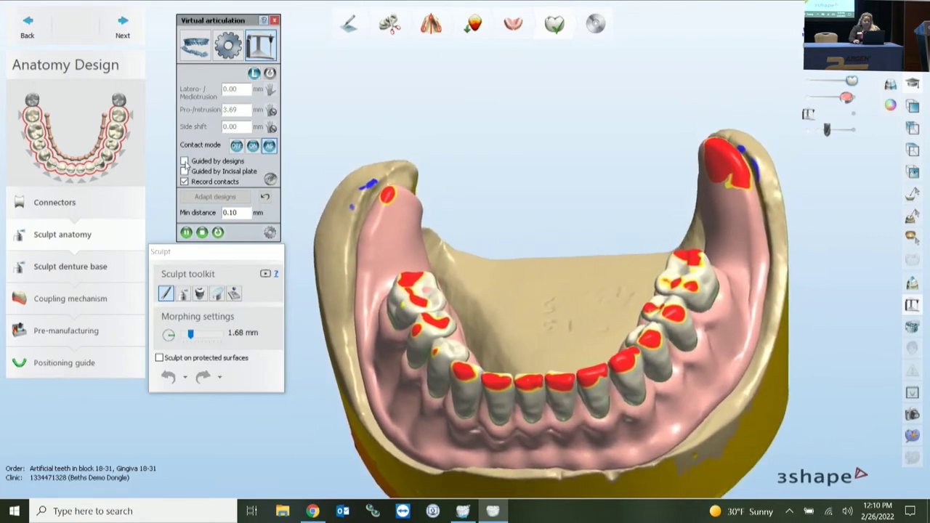
{"action": "left_click", "coordinate": [184, 161]}
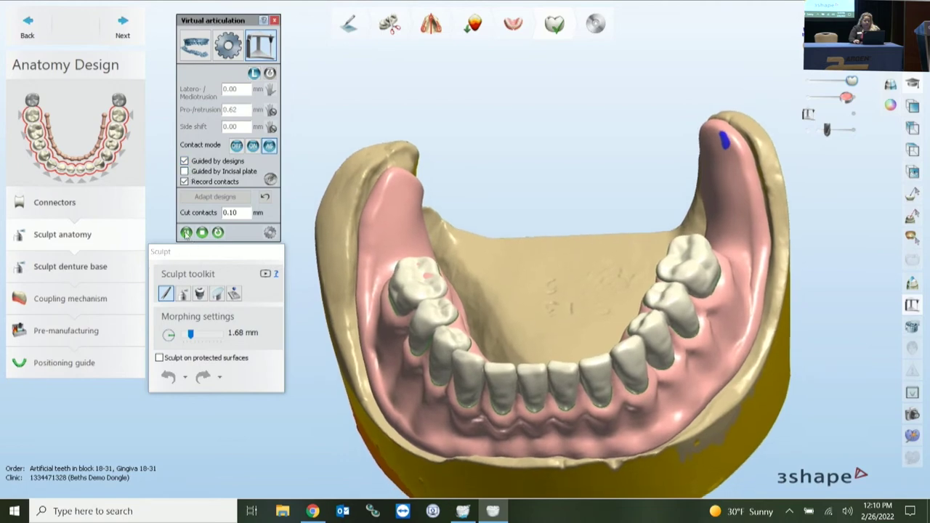
{"action": "left_click", "coordinate": [202, 232]}
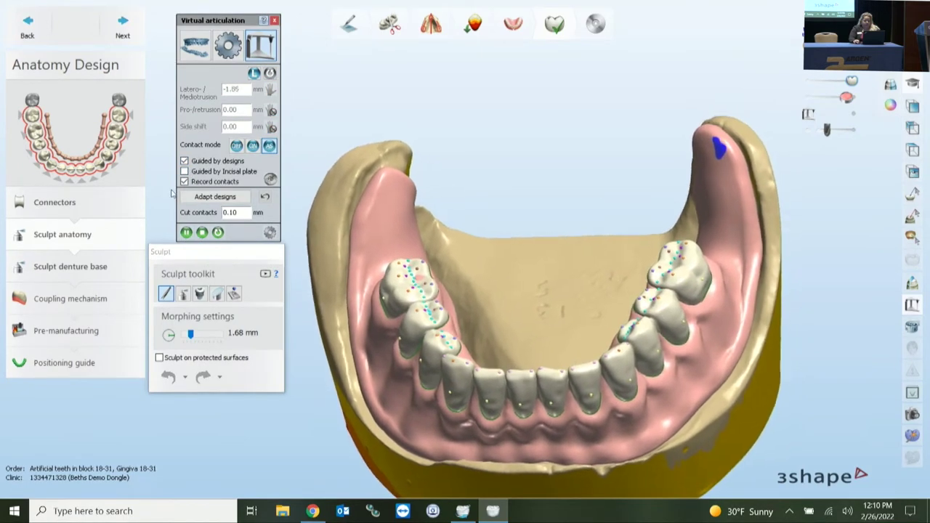
Set the contact cutting distance to 0.1 mm and adapt the designs to the recorded contacts.
{"action": "left_click", "coordinate": [209, 203]}
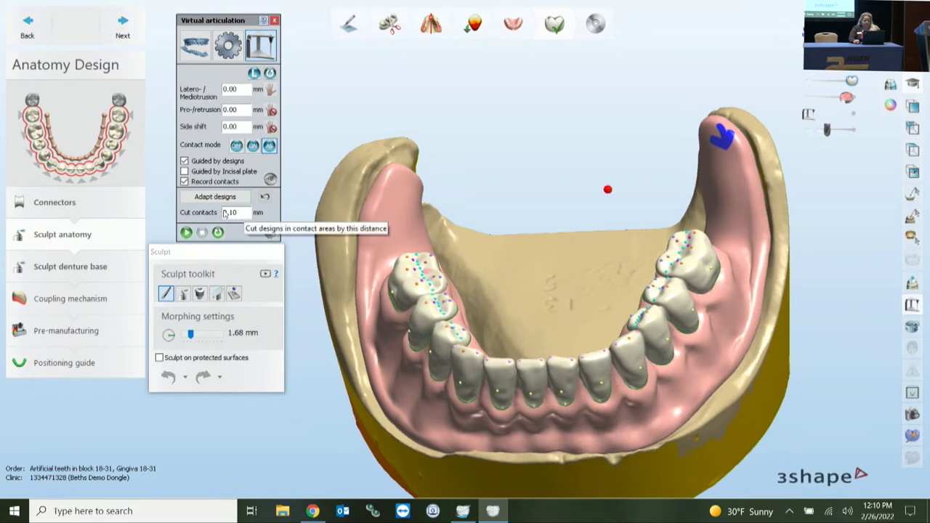
{"action": "left_click", "coordinate": [238, 212]}
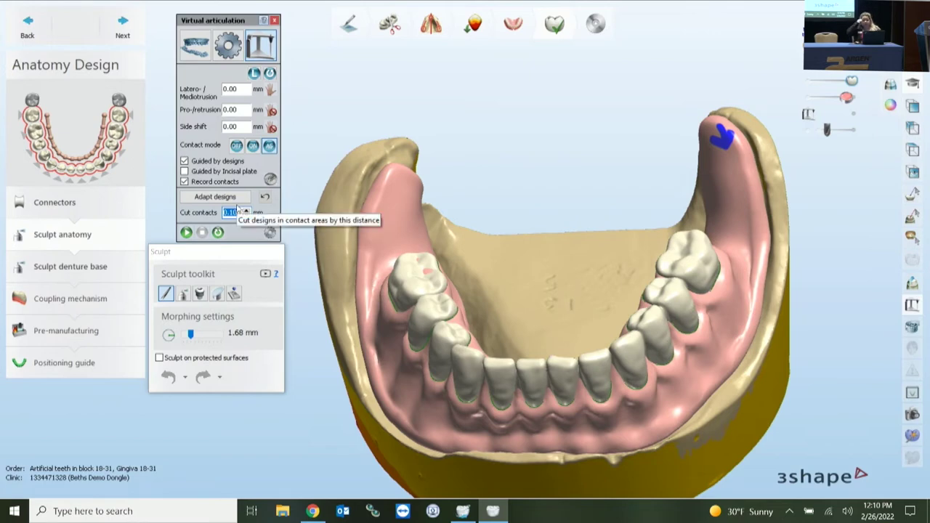
{"action": "type", "text": "0"}
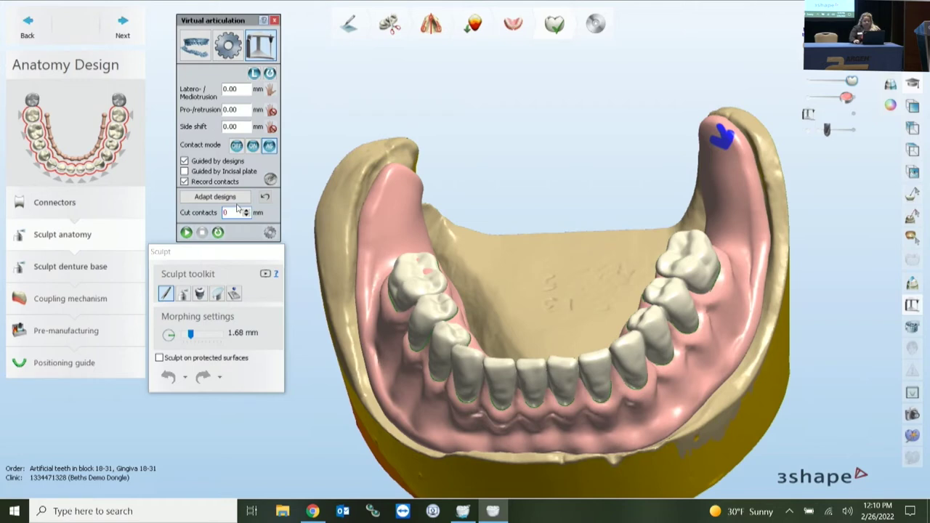
{"action": "type", "text": ".1"}
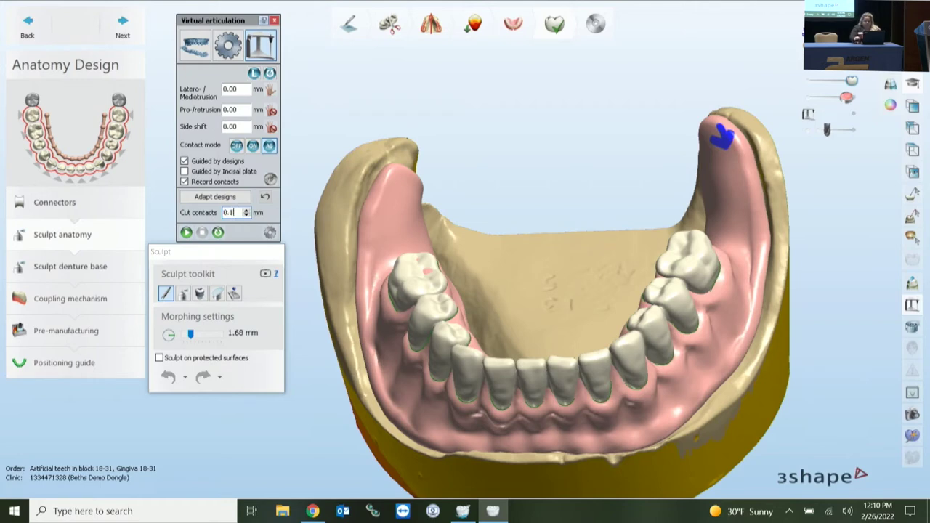
{"action": "left_click", "coordinate": [224, 197]}
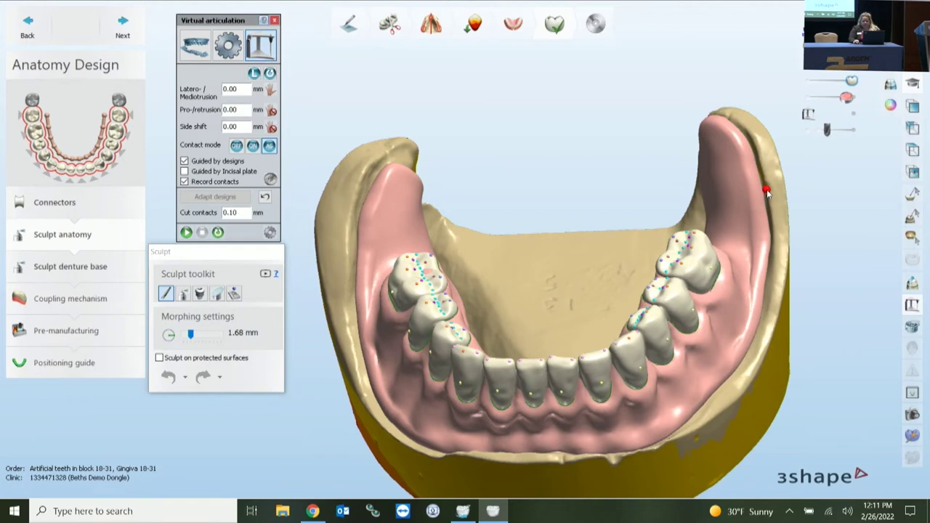
Move from virtual articulation to anatomy sculpting, activate the wax knife and inspect the teeth.
{"action": "right_click_drag", "start_coordinate": [541, 302], "coordinate": [560, 287]}
{"action": "middle_click_drag", "start_coordinate": [469, 384], "coordinate": [474, 354]}
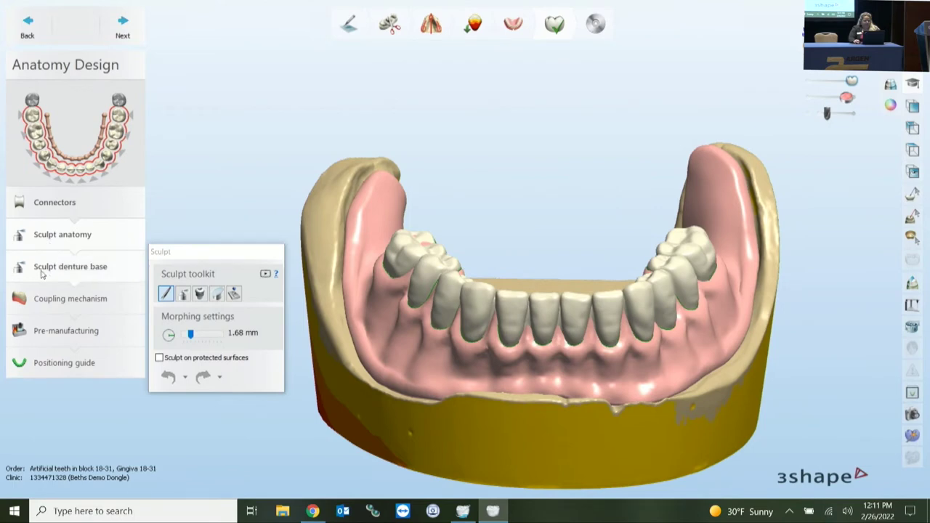
{"action": "left_click_drag", "start_coordinate": [221, 256], "coordinate": [230, 40]}
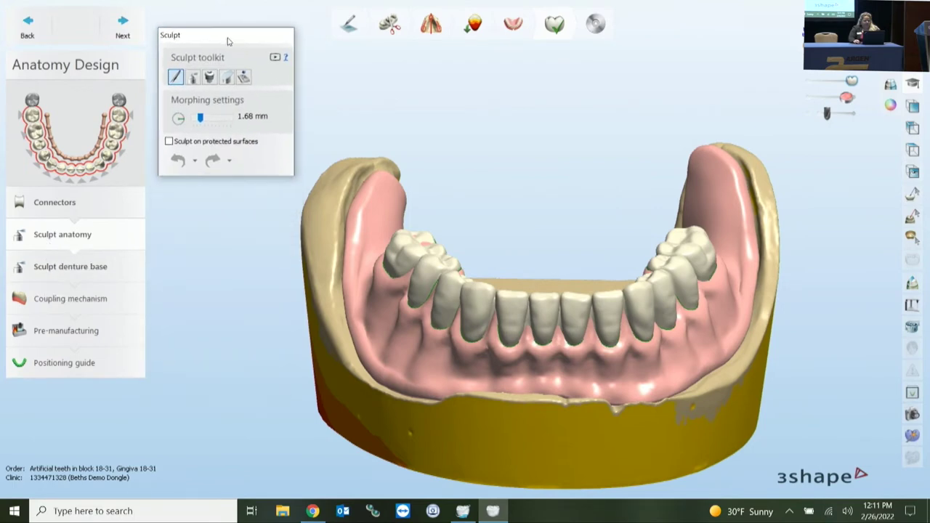
{"action": "left_click", "coordinate": [192, 77]}
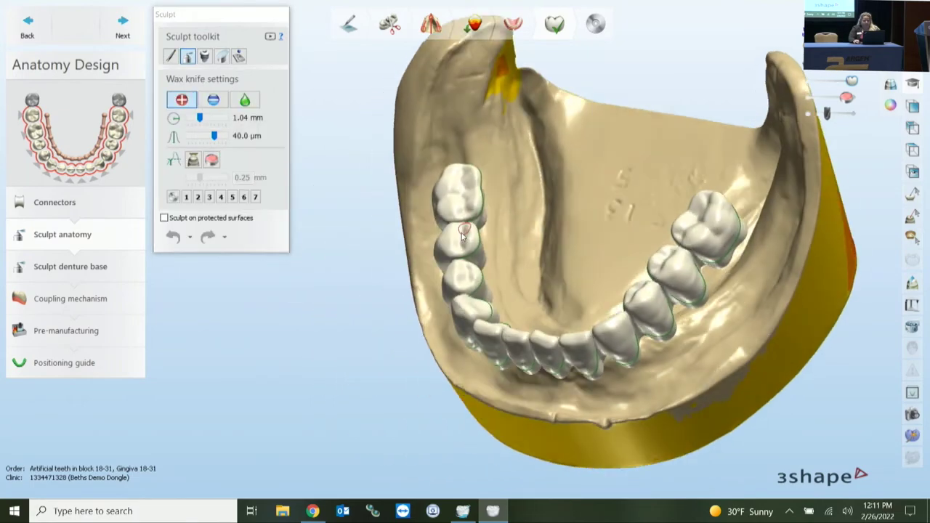
{"action": "right_click_drag", "start_coordinate": [463, 237], "coordinate": [500, 166]}
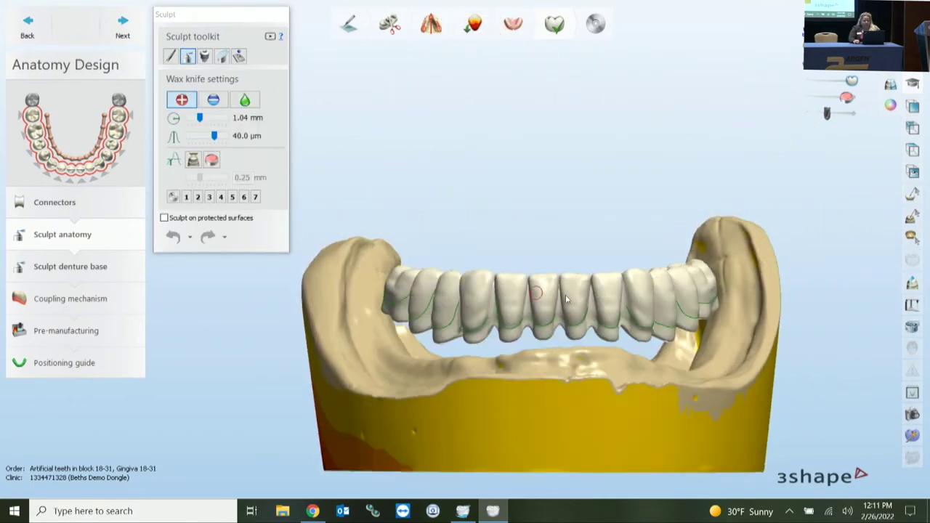
Switch to denture base sculpting, activate the smoothing wax knife and examine the gingiva around the whole arch.
{"action": "left_click", "coordinate": [40, 270]}
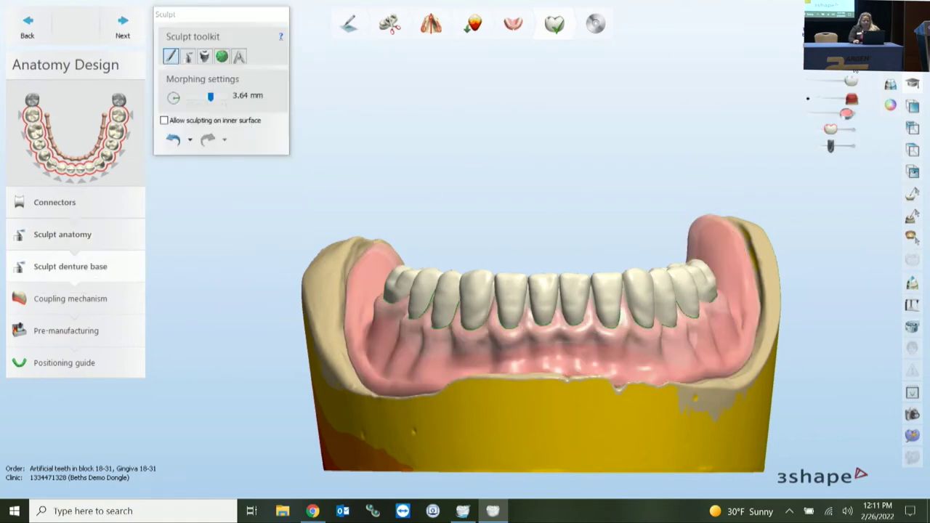
{"action": "left_click", "coordinate": [187, 56]}
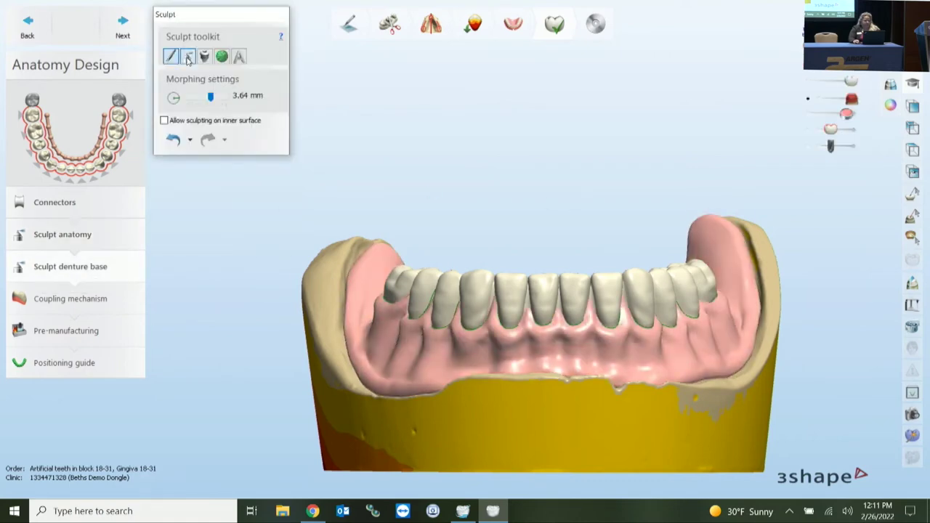
{"action": "scroll", "coordinate": [477, 344], "scroll_direction": "up", "scroll_amount": 3}
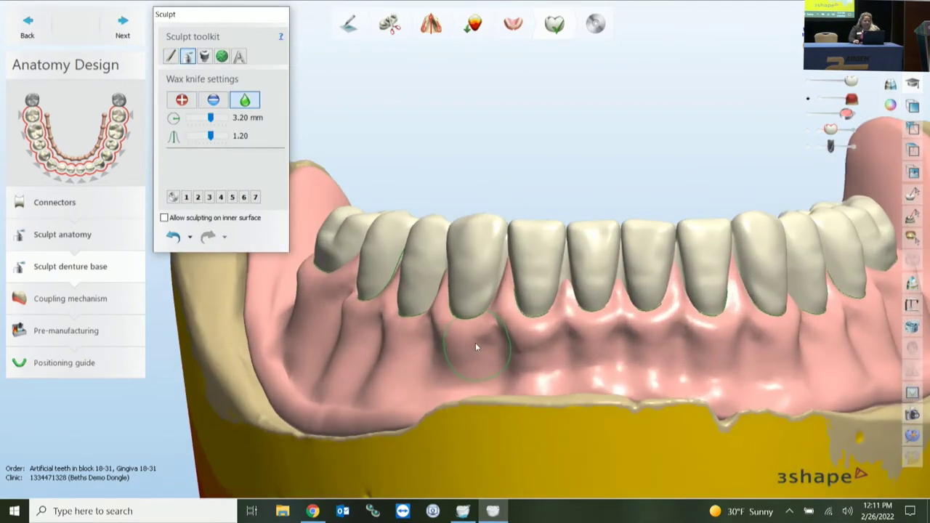
{"action": "right_click_drag", "start_coordinate": [383, 333], "coordinate": [470, 356]}
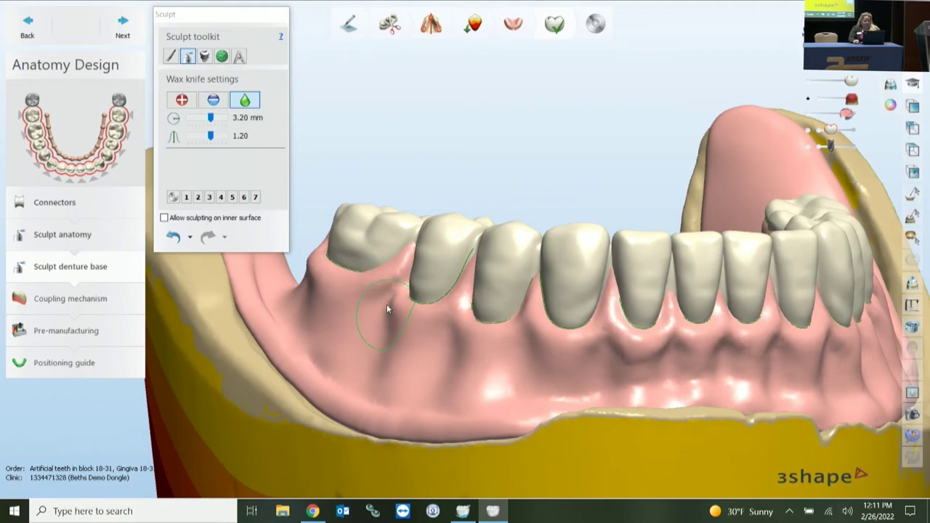
{"action": "right_click_drag", "start_coordinate": [371, 317], "coordinate": [406, 365]}
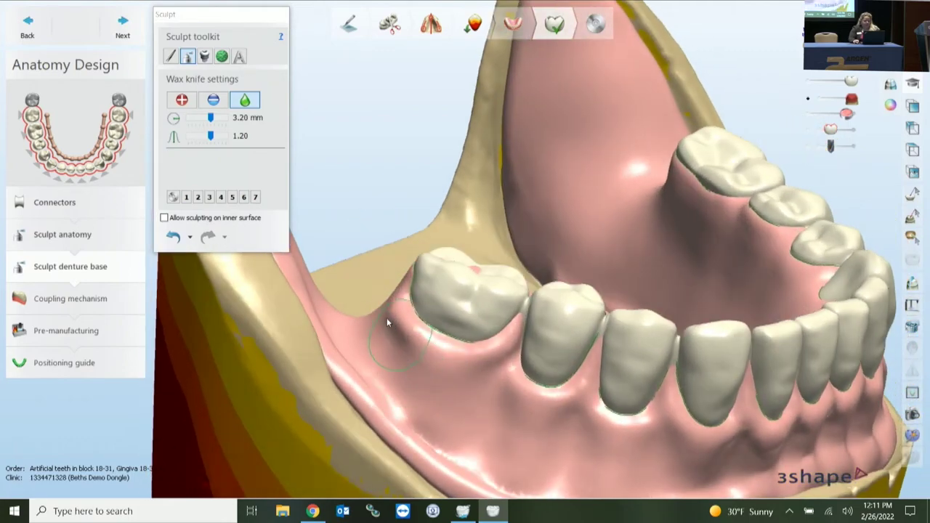
{"action": "right_click_drag", "start_coordinate": [590, 417], "coordinate": [369, 271]}
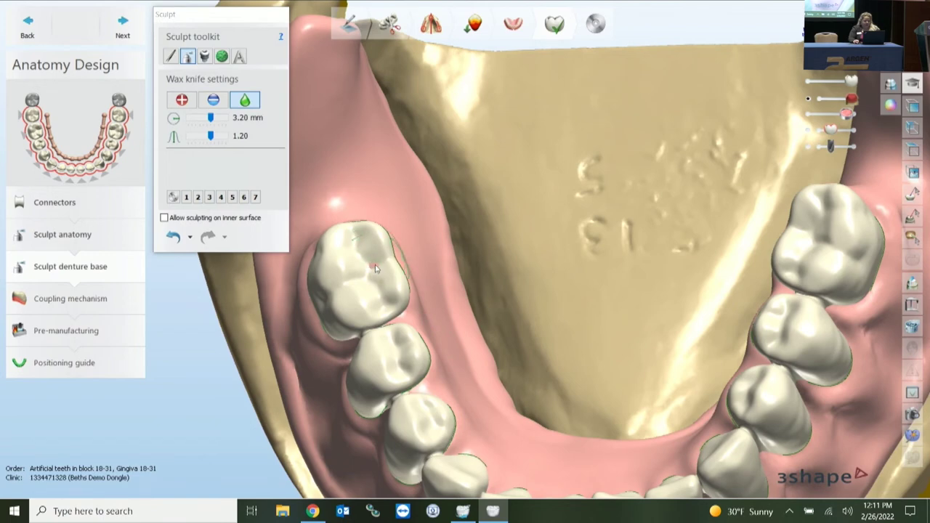
{"action": "right_click_drag", "start_coordinate": [519, 410], "coordinate": [593, 223]}
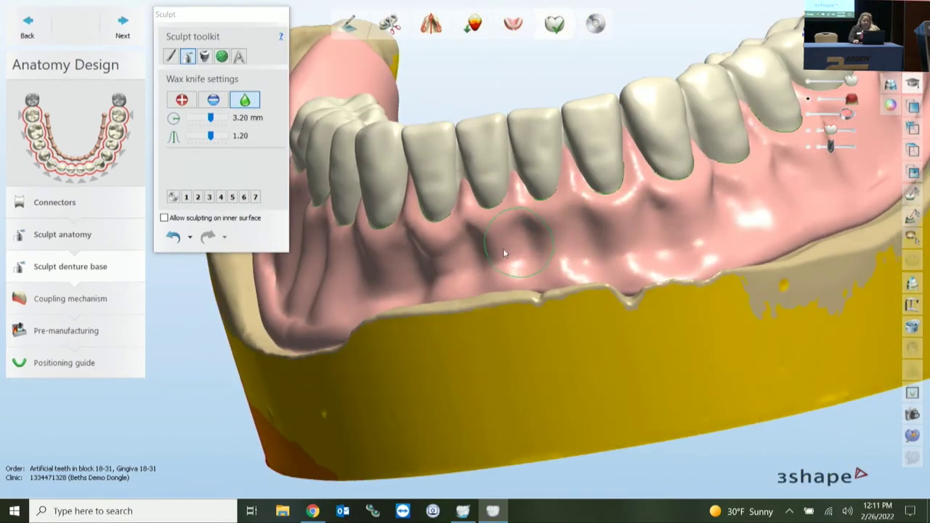
{"action": "right_click_drag", "start_coordinate": [434, 250], "coordinate": [613, 231]}
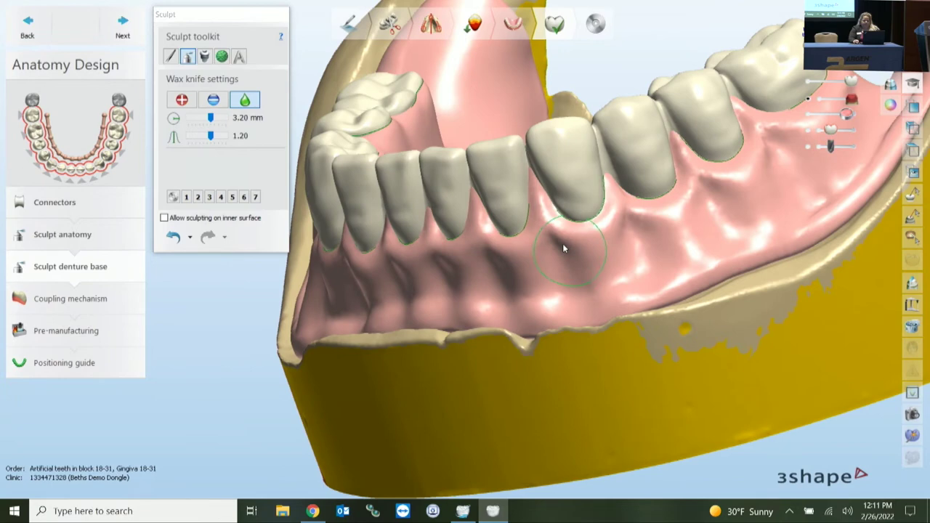
{"action": "right_click_drag", "start_coordinate": [654, 243], "coordinate": [710, 238]}
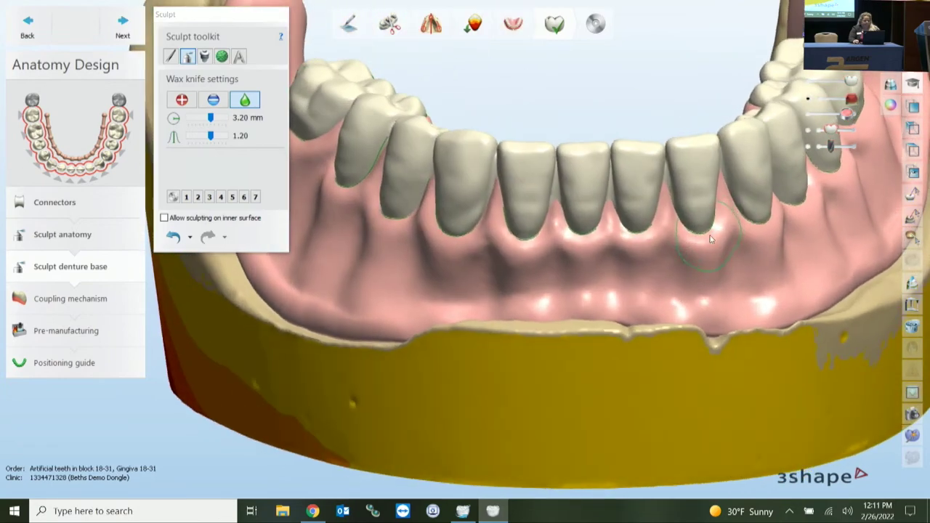
Activate the stippled wax tool with the Denture pattern Fine type.
{"action": "left_click", "coordinate": [222, 58]}
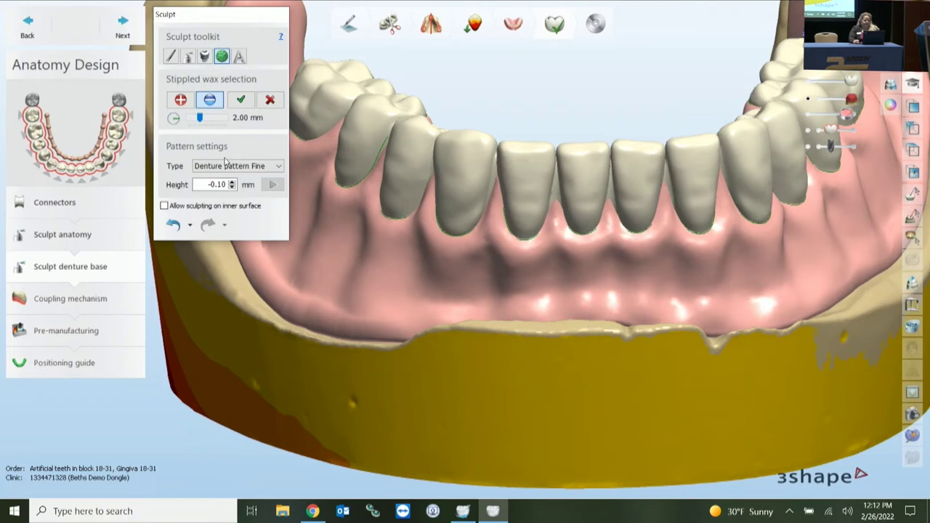
{"action": "left_click", "coordinate": [278, 166]}
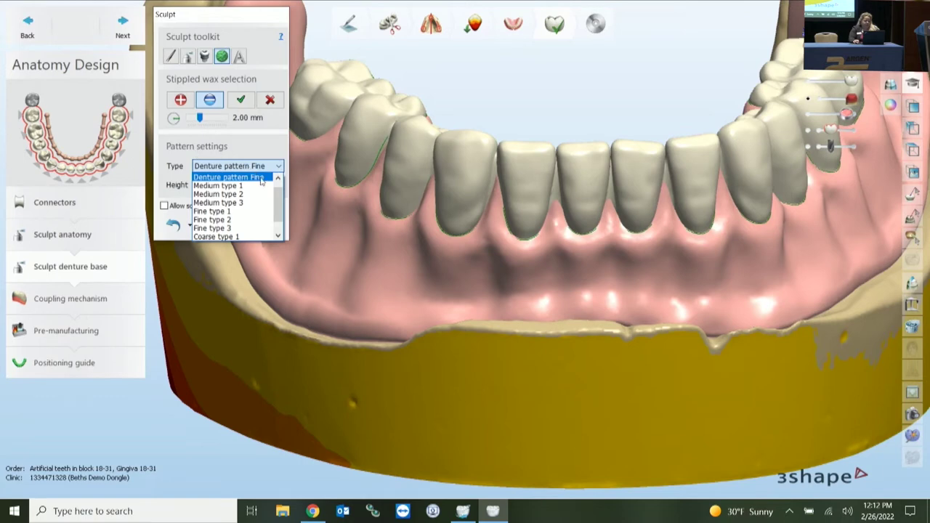
{"action": "left_click_drag", "start_coordinate": [278, 196], "coordinate": [278, 175]}
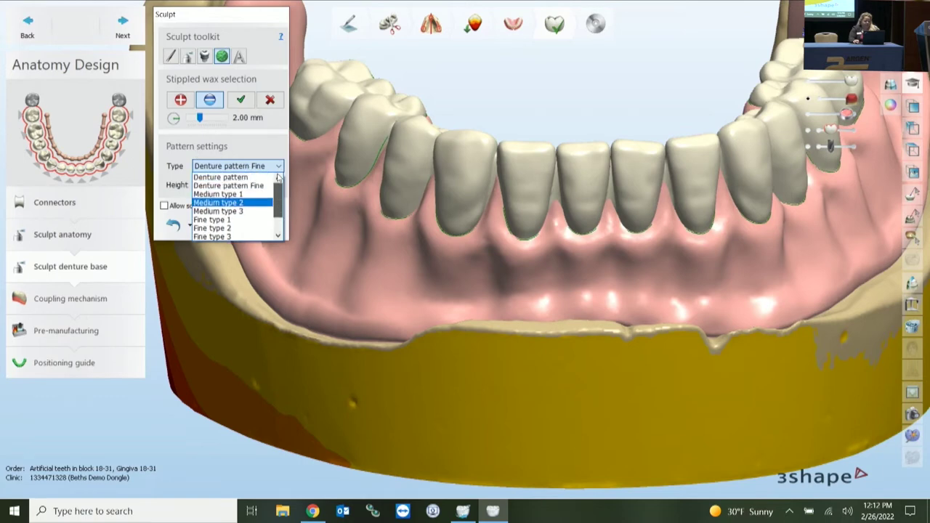
{"action": "left_click", "coordinate": [249, 185]}
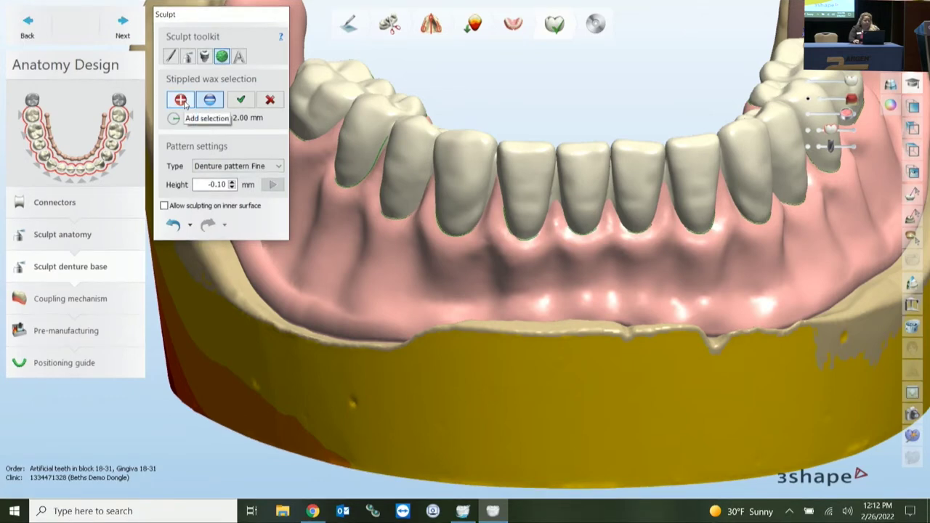
Select the whole denture base for stippling and clear that selection.
{"action": "left_click", "coordinate": [241, 102]}
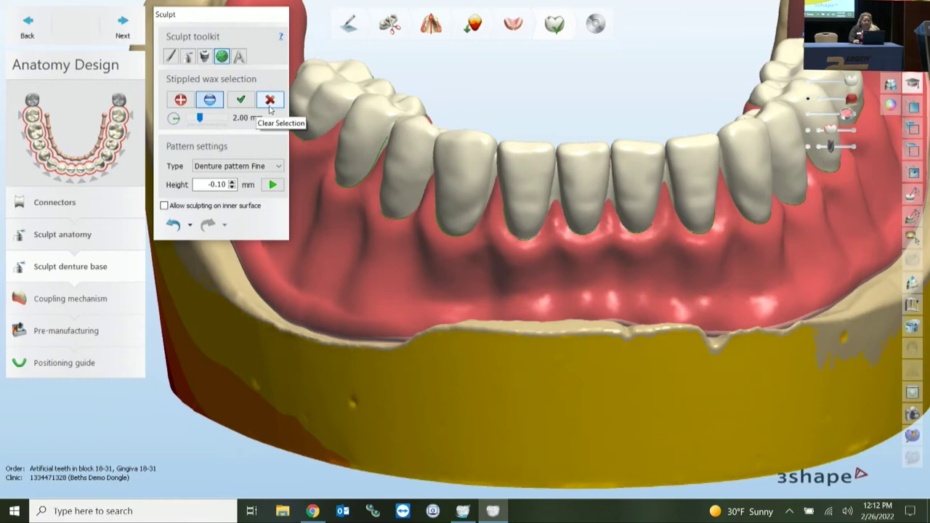
{"action": "left_click", "coordinate": [270, 101]}
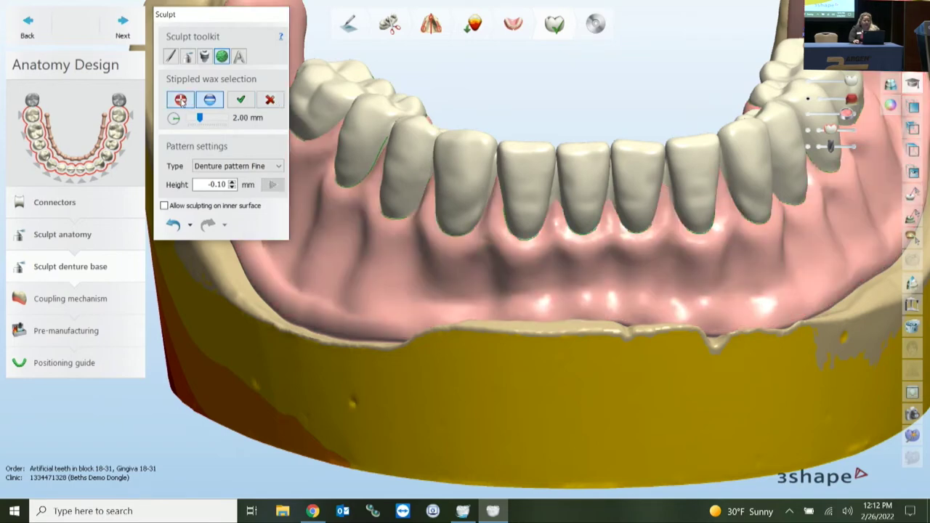
Paint a selection over the anterior gingiva and apply the Denture pattern Fine stippling to it at -0.10 mm height.
{"action": "mouse_move", "coordinate": [414, 223]}
{"action": "left_mouse_down"}
{"action": "mouse_move", "coordinate": [421, 240]}
{"action": "mouse_move", "coordinate": [480, 271]}
{"action": "mouse_move", "coordinate": [436, 308]}
{"action": "mouse_move", "coordinate": [433, 291]}
{"action": "mouse_move", "coordinate": [408, 270]}
{"action": "left_mouse_up"}
{"action": "mouse_move", "coordinate": [361, 250]}
{"action": "left_mouse_down"}
{"action": "mouse_move", "coordinate": [404, 302]}
{"action": "mouse_move", "coordinate": [519, 309]}
{"action": "mouse_move", "coordinate": [558, 291]}
{"action": "mouse_move", "coordinate": [495, 260]}
{"action": "mouse_move", "coordinate": [587, 259]}
{"action": "left_mouse_up"}
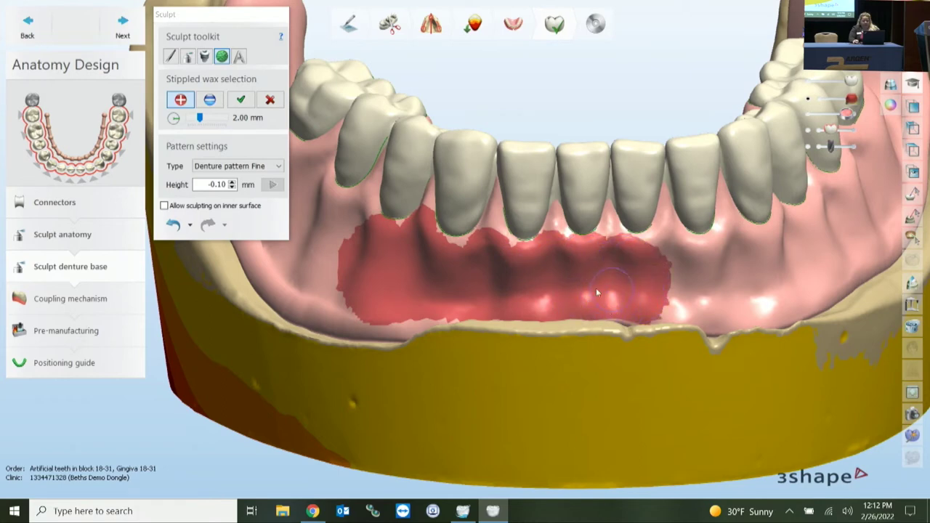
{"action": "left_click_drag", "start_coordinate": [452, 305], "coordinate": [572, 279]}
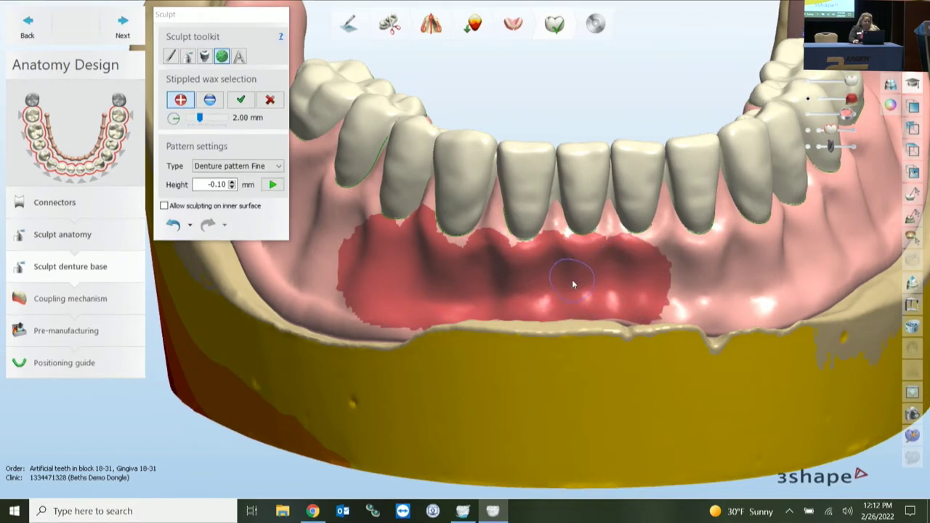
{"action": "right_click_drag", "start_coordinate": [571, 279], "coordinate": [597, 275]}
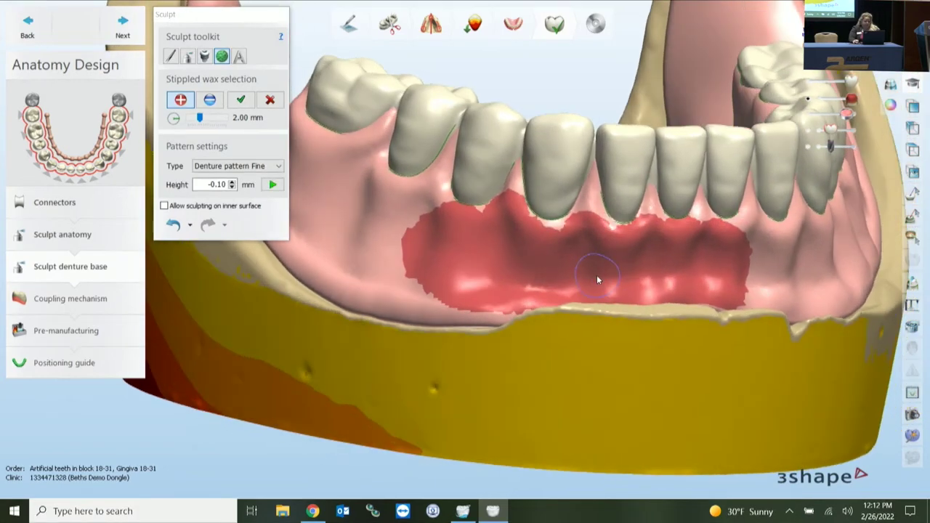
{"action": "left_click", "coordinate": [273, 186]}
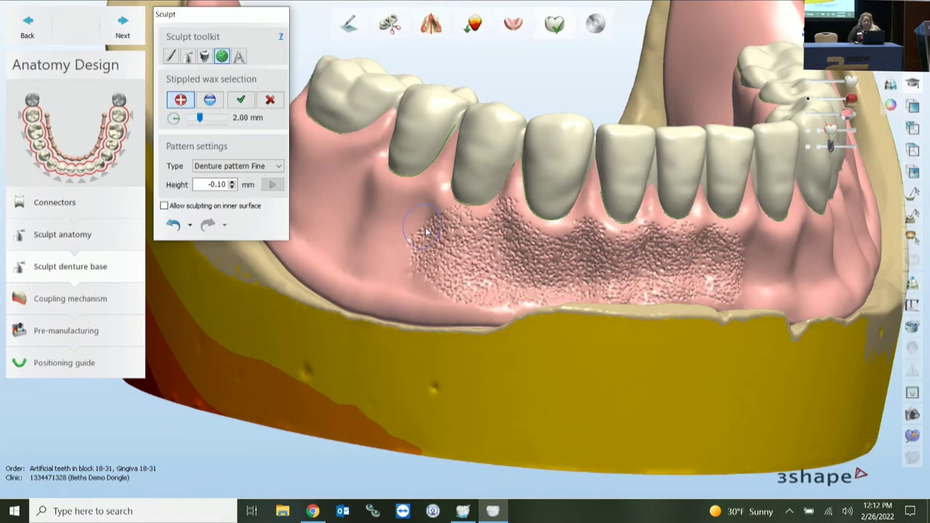
{"action": "mouse_move", "coordinate": [472, 259]}
{"action": "right_mouse_down"}
{"action": "mouse_move", "coordinate": [424, 277]}
{"action": "mouse_move", "coordinate": [605, 284]}
{"action": "mouse_move", "coordinate": [494, 268]}
{"action": "right_mouse_up"}
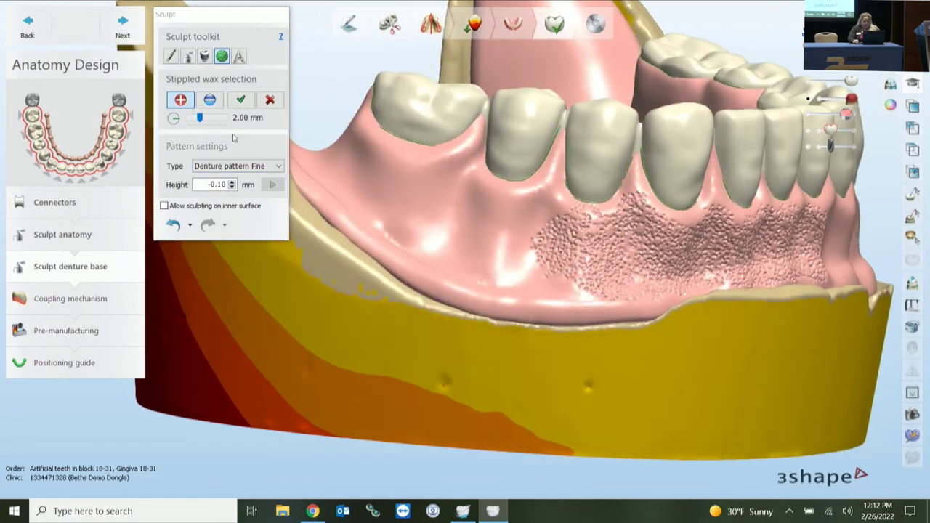
Smooth the stippled anterior gingiva with the wax knife at a 3.20 mm radius and 1.20 strength.
{"action": "left_click", "coordinate": [190, 60]}
{"action": "right_click_drag", "start_coordinate": [598, 247], "coordinate": [552, 250]}
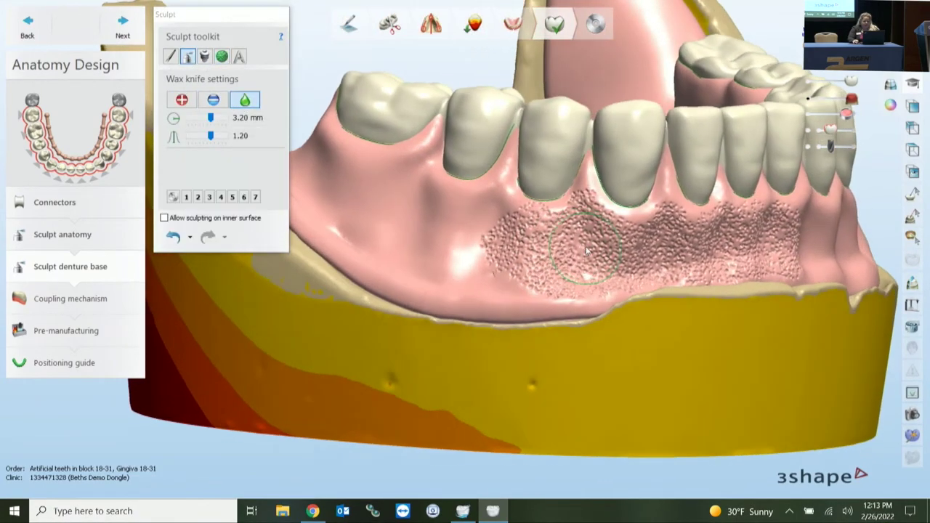
{"action": "mouse_move", "coordinate": [557, 243]}
{"action": "left_mouse_down"}
{"action": "mouse_move", "coordinate": [527, 254]}
{"action": "mouse_move", "coordinate": [507, 248]}
{"action": "mouse_move", "coordinate": [538, 280]}
{"action": "mouse_move", "coordinate": [501, 268]}
{"action": "mouse_move", "coordinate": [607, 261]}
{"action": "mouse_move", "coordinate": [593, 215]}
{"action": "mouse_move", "coordinate": [612, 259]}
{"action": "left_mouse_up"}
{"action": "right_click_drag", "start_coordinate": [634, 262], "coordinate": [552, 258]}
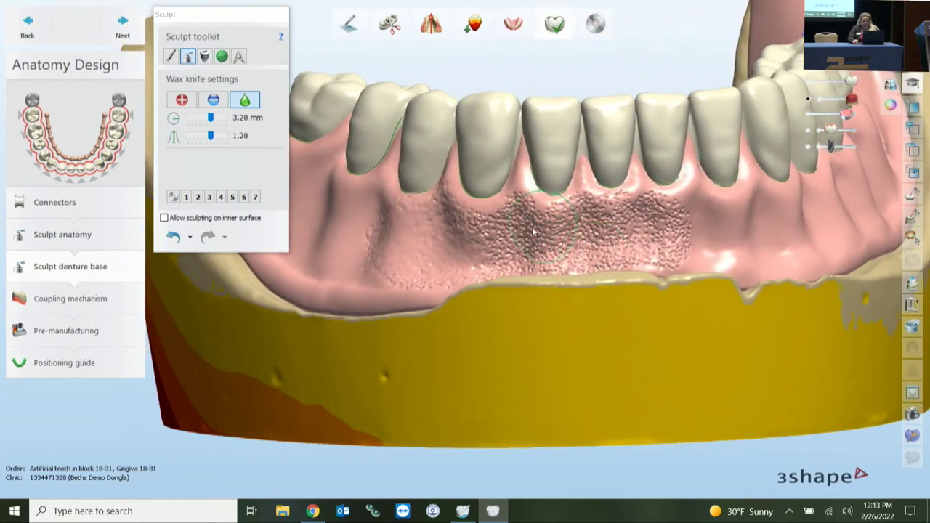
{"action": "mouse_move", "coordinate": [487, 269]}
{"action": "left_mouse_down"}
{"action": "mouse_move", "coordinate": [524, 249]}
{"action": "mouse_move", "coordinate": [526, 221]}
{"action": "left_mouse_up"}
{"action": "left_click_drag", "start_coordinate": [562, 263], "coordinate": [565, 263]}
{"action": "mouse_move", "coordinate": [590, 228]}
{"action": "left_mouse_down"}
{"action": "mouse_move", "coordinate": [622, 253]}
{"action": "mouse_move", "coordinate": [636, 217]}
{"action": "mouse_move", "coordinate": [655, 218]}
{"action": "mouse_move", "coordinate": [656, 263]}
{"action": "left_mouse_up"}
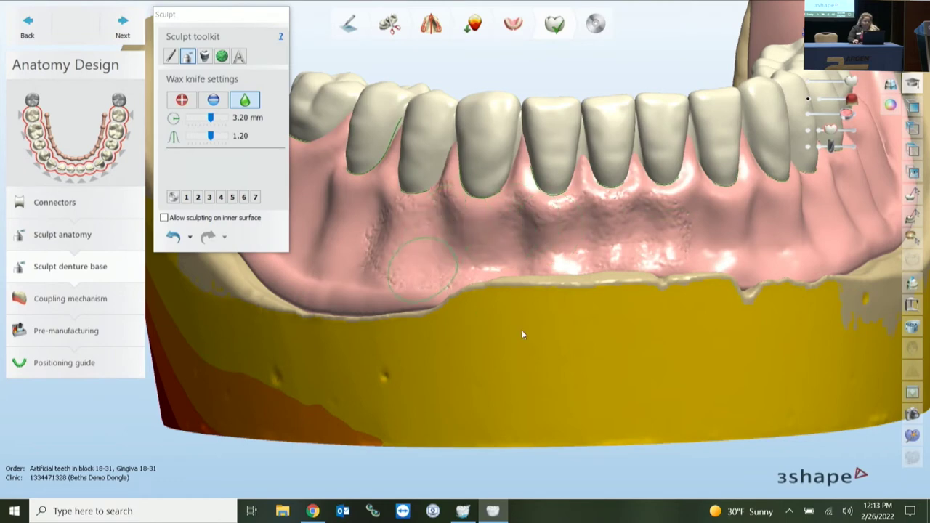
Set up an ID tag reading "Chicago" with a text depth of -0.20 mm.
{"action": "left_click", "coordinate": [239, 56]}
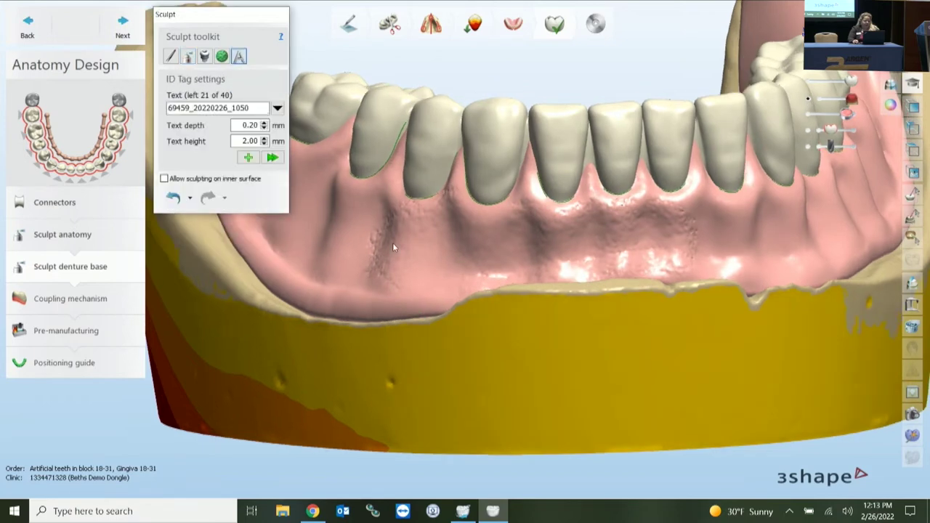
{"action": "right_click_drag", "start_coordinate": [393, 243], "coordinate": [491, 265]}
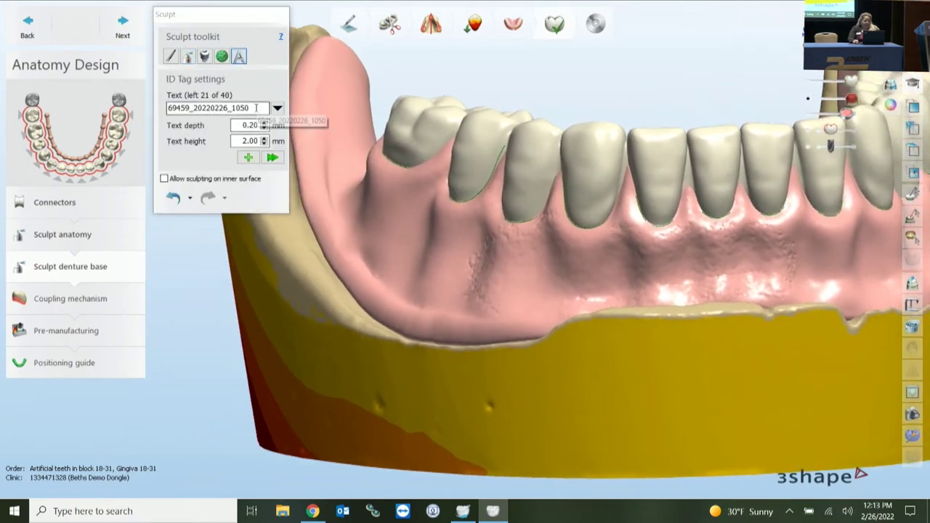
{"action": "left_click_drag", "start_coordinate": [255, 108], "coordinate": [164, 106]}
{"action": "type", "text": "Chicago"}
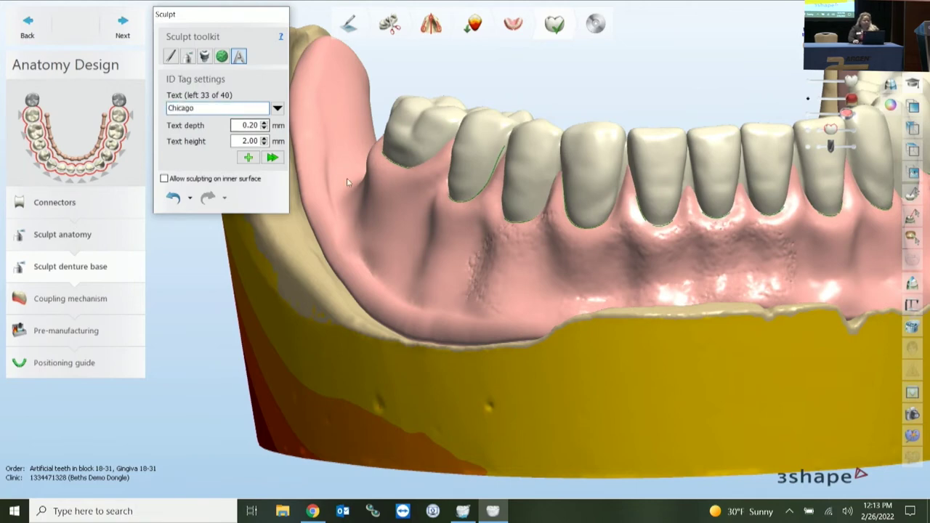
{"action": "left_click_drag", "start_coordinate": [236, 125], "coordinate": [260, 126]}
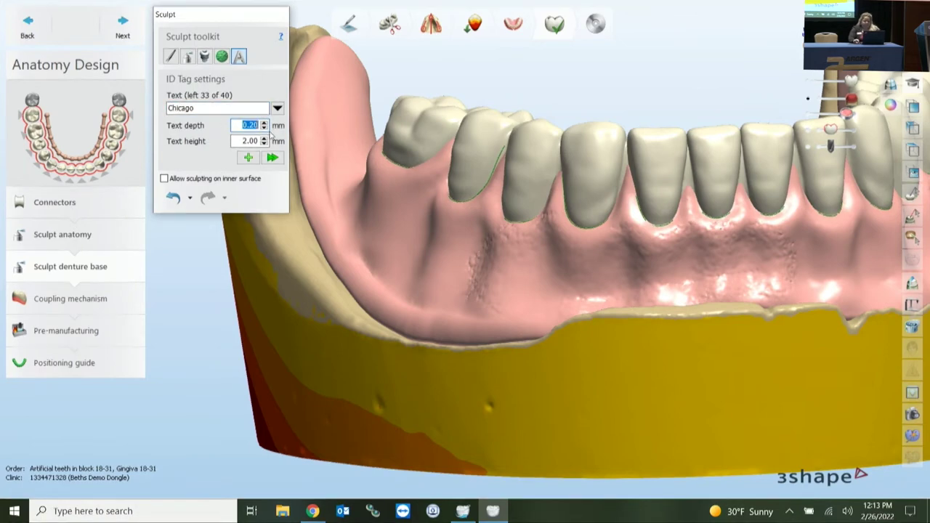
{"action": "key", "text": "BackSpace"}
Try placing and rotating the Chicago tag on the outer gingiva below the molar, and undo it.
{"action": "left_click", "coordinate": [249, 158]}
{"action": "left_click", "coordinate": [403, 220]}
{"action": "right_click_drag", "start_coordinate": [403, 220], "coordinate": [446, 248]}
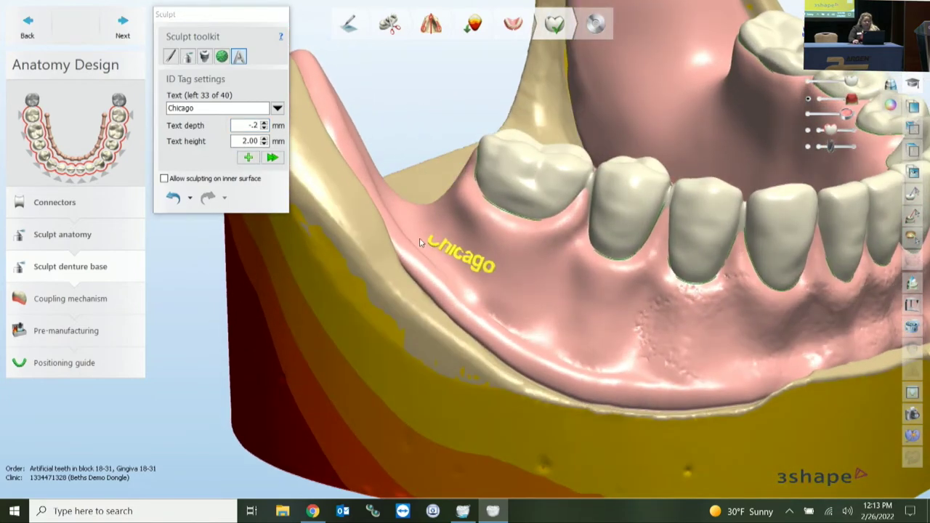
{"action": "left_click", "coordinate": [479, 285]}
{"action": "mouse_move", "coordinate": [585, 327]}
{"action": "left_mouse_down"}
{"action": "mouse_move", "coordinate": [606, 279]}
{"action": "mouse_move", "coordinate": [605, 320]}
{"action": "left_mouse_up"}
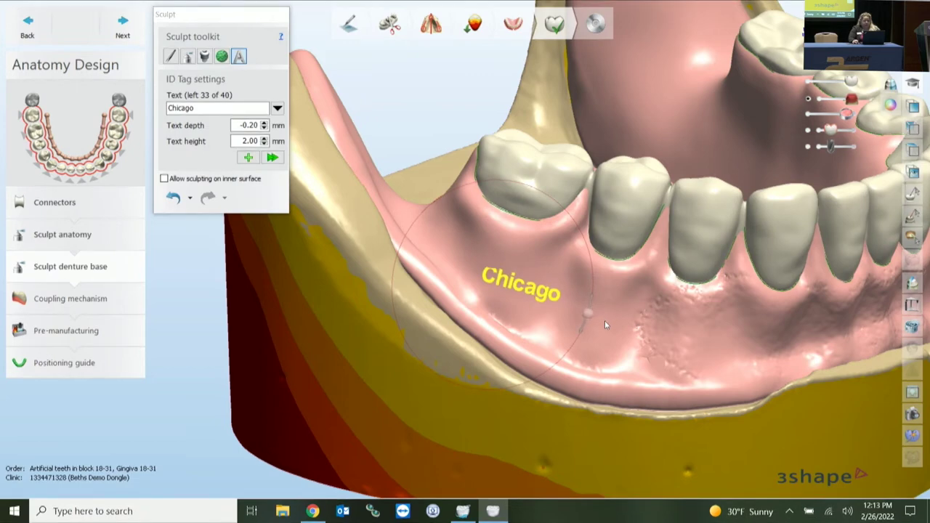
{"action": "left_click", "coordinate": [173, 200]}
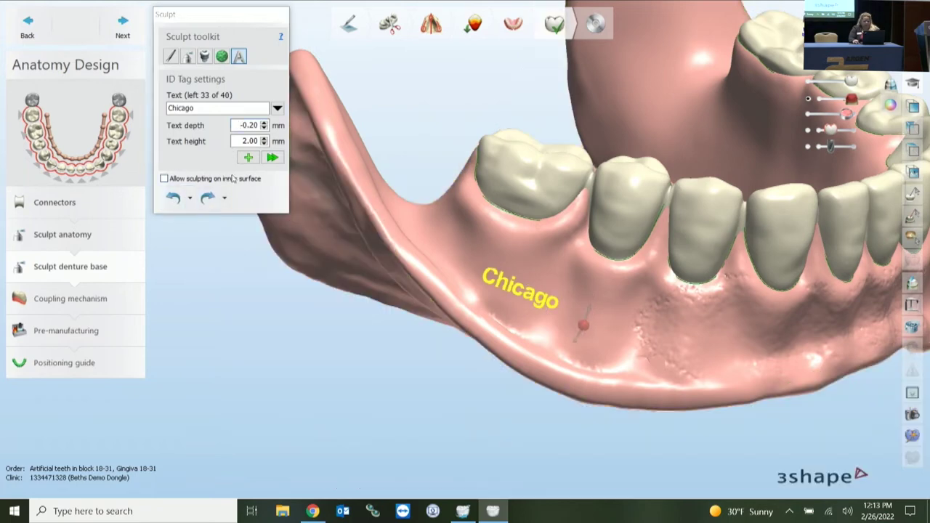
{"action": "left_click", "coordinate": [178, 203]}
Allow sculpting on the inner surface and engrave the Chicago tag near the posterior end of the denture base's inner surface.
{"action": "right_click_drag", "start_coordinate": [452, 260], "coordinate": [545, 193]}
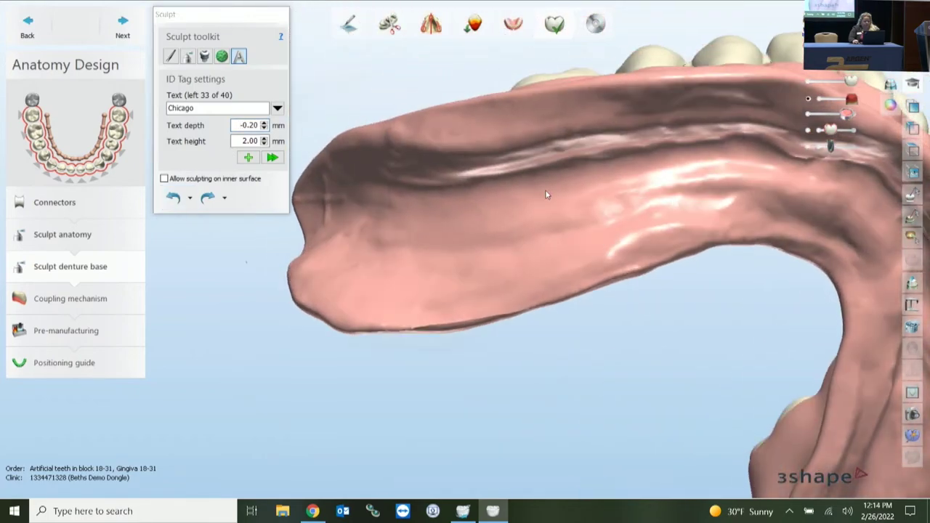
{"action": "left_click", "coordinate": [164, 178]}
{"action": "left_click", "coordinate": [247, 158]}
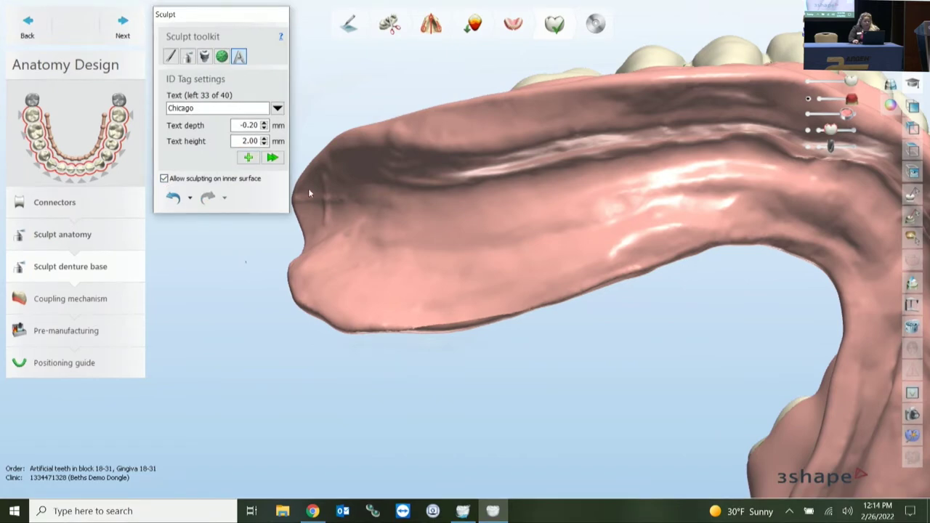
{"action": "left_click", "coordinate": [398, 299]}
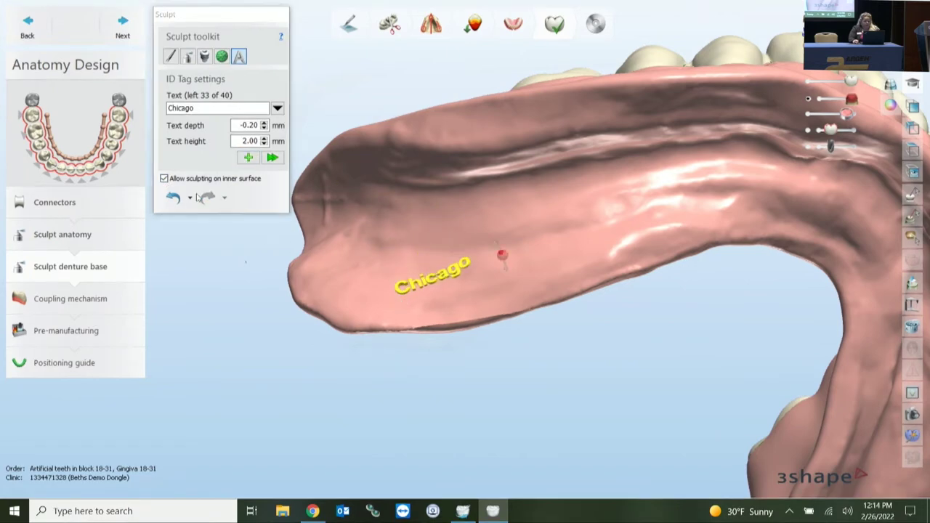
{"action": "left_click", "coordinate": [272, 158]}
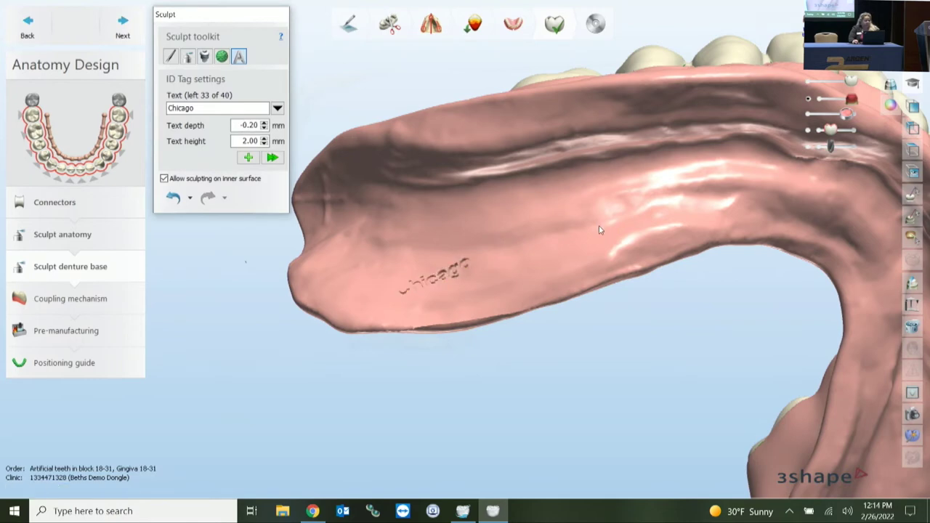
{"action": "mouse_move", "coordinate": [599, 229]}
{"action": "right_mouse_down"}
{"action": "mouse_move", "coordinate": [619, 299]}
{"action": "mouse_move", "coordinate": [598, 245]}
{"action": "mouse_move", "coordinate": [609, 224]}
{"action": "mouse_move", "coordinate": [614, 291]}
{"action": "right_mouse_up"}
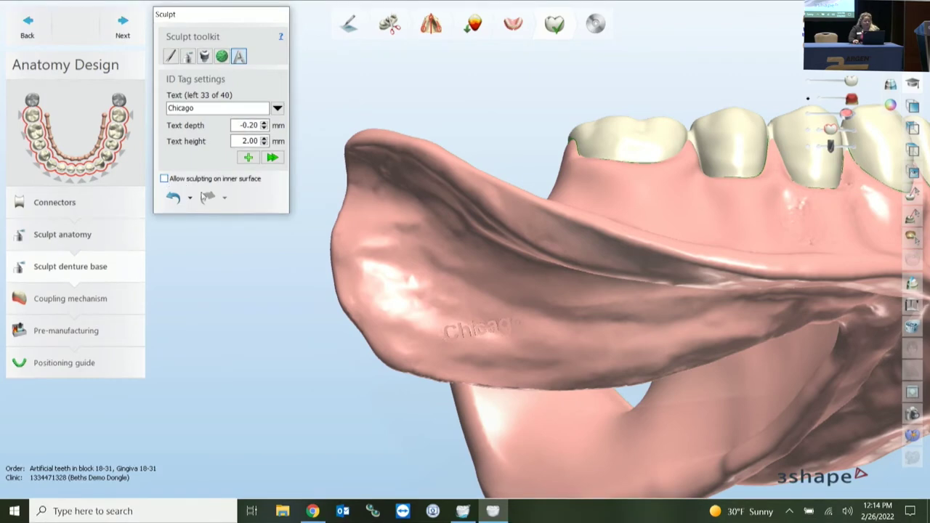
Engrave a second Chicago tag just above the first one with inner-surface sculpting disallowed.
{"action": "left_click", "coordinate": [248, 157]}
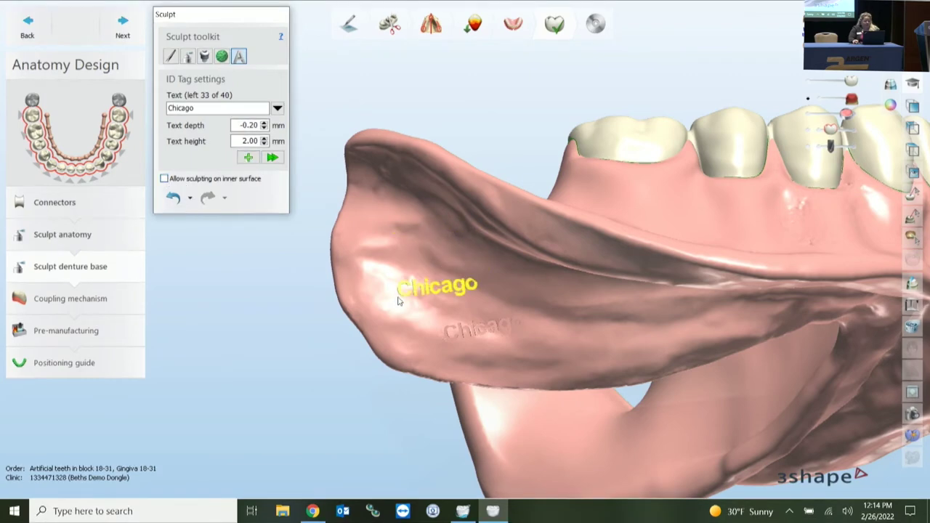
{"action": "left_click", "coordinate": [272, 156]}
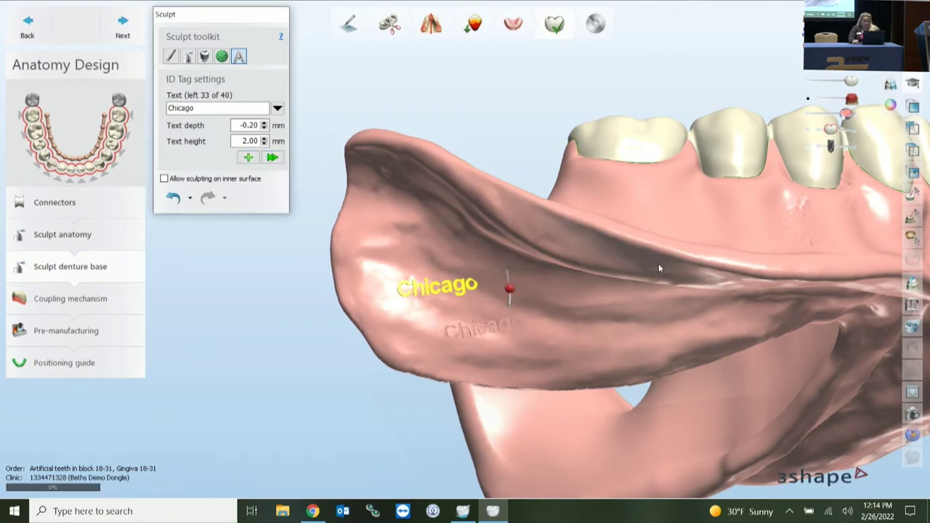
{"action": "right_click_drag", "start_coordinate": [540, 260], "coordinate": [522, 253]}
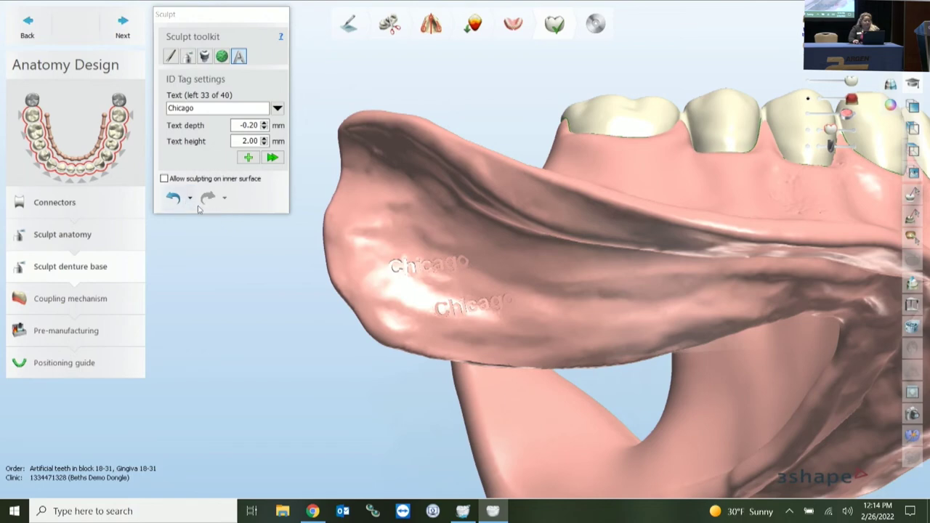
Try adding wax over the engraved tags with inner-surface sculpting allowed, and undo the edits.
{"action": "left_click", "coordinate": [187, 56]}
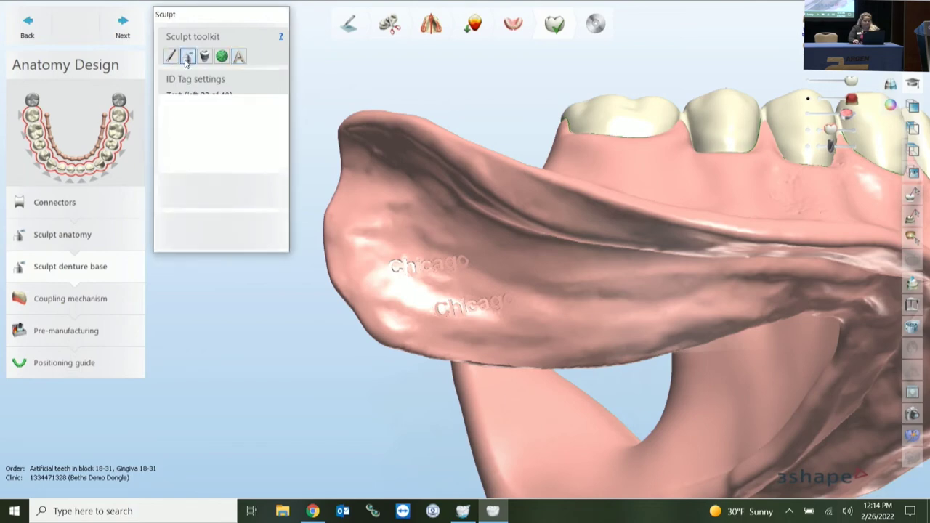
{"action": "left_click", "coordinate": [181, 101]}
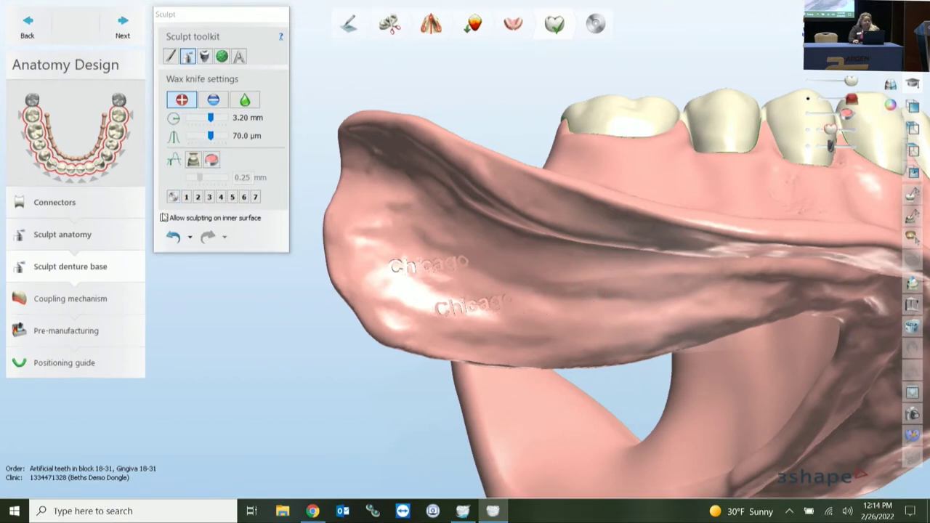
{"action": "left_click", "coordinate": [164, 218]}
{"action": "mouse_move", "coordinate": [426, 270]}
{"action": "left_mouse_down"}
{"action": "mouse_move", "coordinate": [472, 269]}
{"action": "mouse_move", "coordinate": [404, 271]}
{"action": "mouse_move", "coordinate": [443, 303]}
{"action": "mouse_move", "coordinate": [469, 275]}
{"action": "mouse_move", "coordinate": [405, 274]}
{"action": "mouse_move", "coordinate": [528, 311]}
{"action": "mouse_move", "coordinate": [519, 300]}
{"action": "mouse_move", "coordinate": [487, 300]}
{"action": "left_mouse_up"}
{"action": "left_click", "coordinate": [173, 237]}
{"action": "left_click", "coordinate": [175, 239]}
Try adding wax to the outer gingiva below the molar with the 0.25 mm gingiva limit on and inner-surface sculpting off, and undo it.
{"action": "mouse_move", "coordinate": [509, 260]}
{"action": "right_mouse_down"}
{"action": "mouse_move", "coordinate": [585, 278]}
{"action": "mouse_move", "coordinate": [633, 305]}
{"action": "mouse_move", "coordinate": [556, 259]}
{"action": "mouse_move", "coordinate": [638, 218]}
{"action": "mouse_move", "coordinate": [672, 240]}
{"action": "mouse_move", "coordinate": [610, 203]}
{"action": "right_mouse_up"}
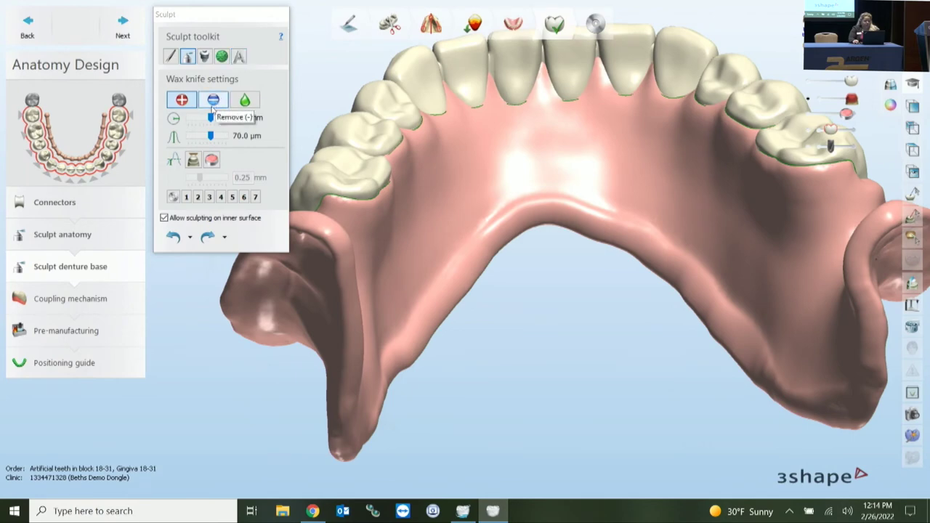
{"action": "left_click", "coordinate": [211, 161]}
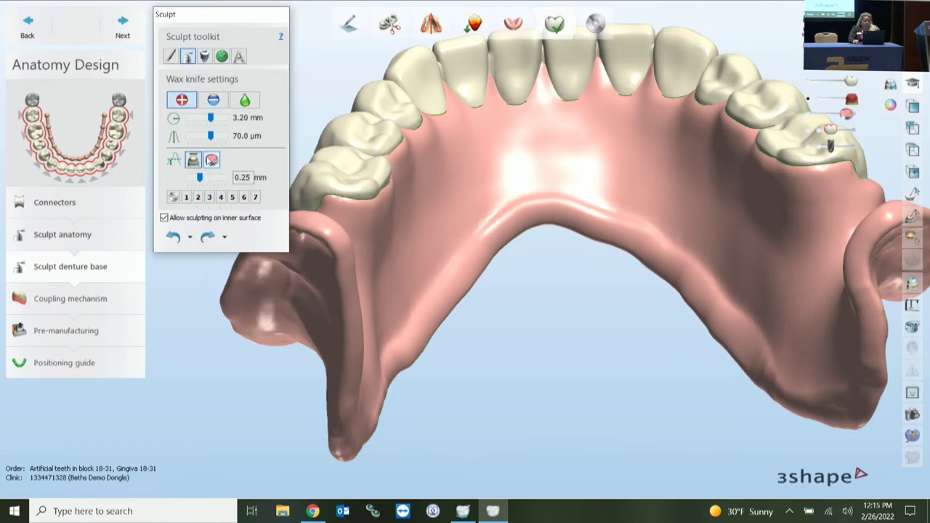
{"action": "right_click_drag", "start_coordinate": [372, 338], "coordinate": [394, 208]}
{"action": "left_click", "coordinate": [165, 219]}
{"action": "left_click", "coordinate": [164, 217]}
{"action": "right_click_drag", "start_coordinate": [394, 201], "coordinate": [642, 351]}
{"action": "mouse_move", "coordinate": [641, 351]}
{"action": "left_mouse_down"}
{"action": "mouse_move", "coordinate": [650, 335]}
{"action": "mouse_move", "coordinate": [648, 365]}
{"action": "mouse_move", "coordinate": [630, 358]}
{"action": "left_mouse_up"}
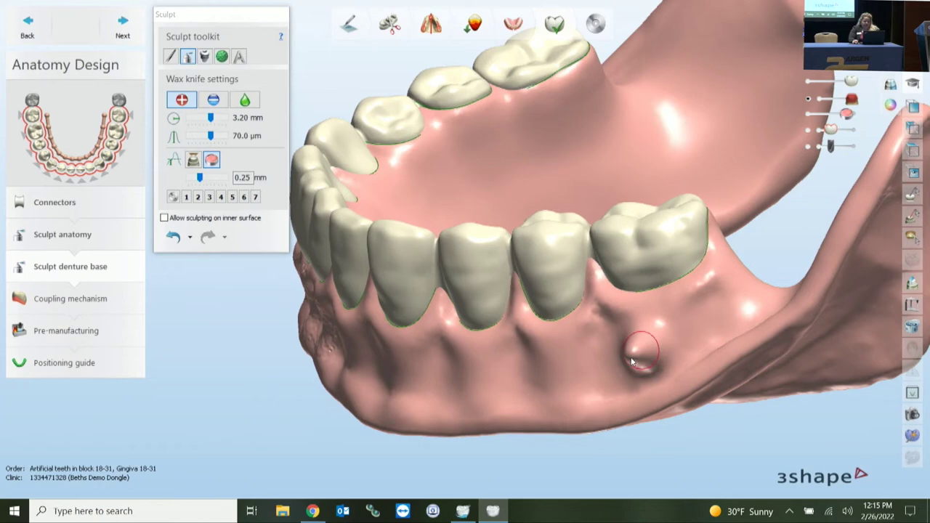
{"action": "left_click", "coordinate": [175, 239]}
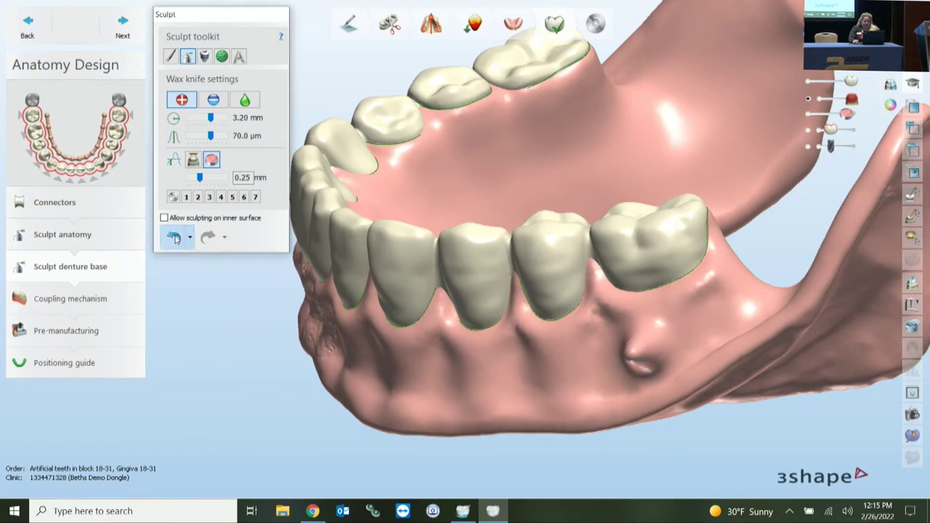
Switch the wax knife's 0.25 mm limit from the gingiva to the model and bring the anterior denture base into view.
{"action": "right_click_drag", "start_coordinate": [321, 207], "coordinate": [159, 154]}
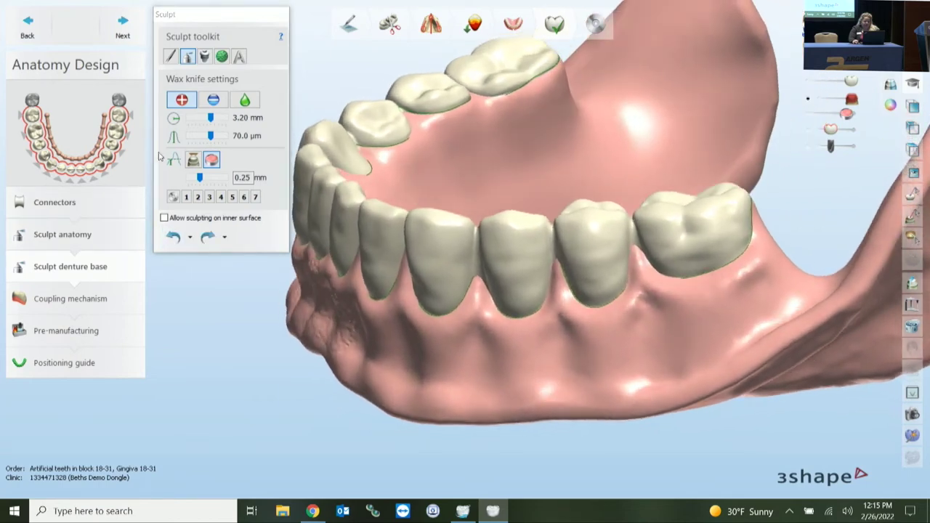
{"action": "left_click", "coordinate": [195, 161]}
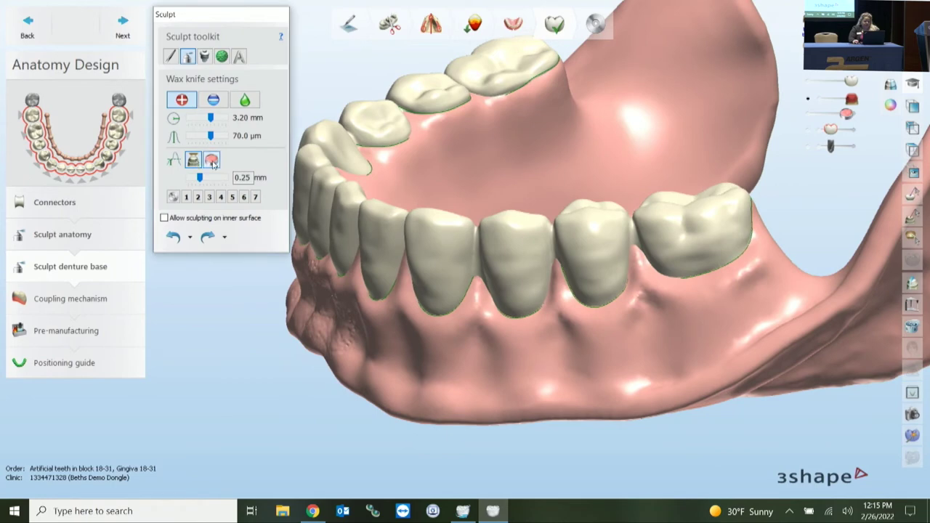
{"action": "mouse_move", "coordinate": [364, 268]}
{"action": "right_mouse_down"}
{"action": "mouse_move", "coordinate": [424, 314]}
{"action": "mouse_move", "coordinate": [544, 282]}
{"action": "right_mouse_up"}
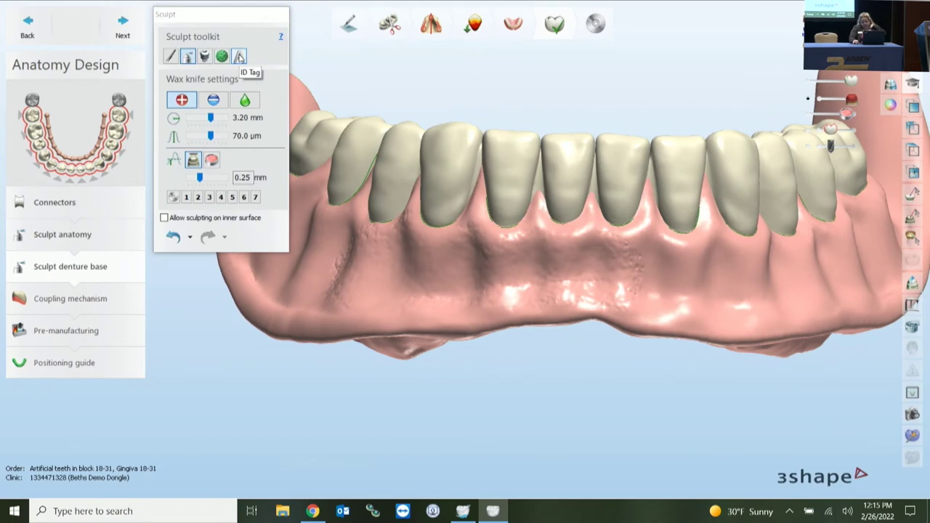
Advance to the coupling mechanism stage and inspect the tooth block and its insertion direction from the front.
{"action": "left_click", "coordinate": [135, 35]}
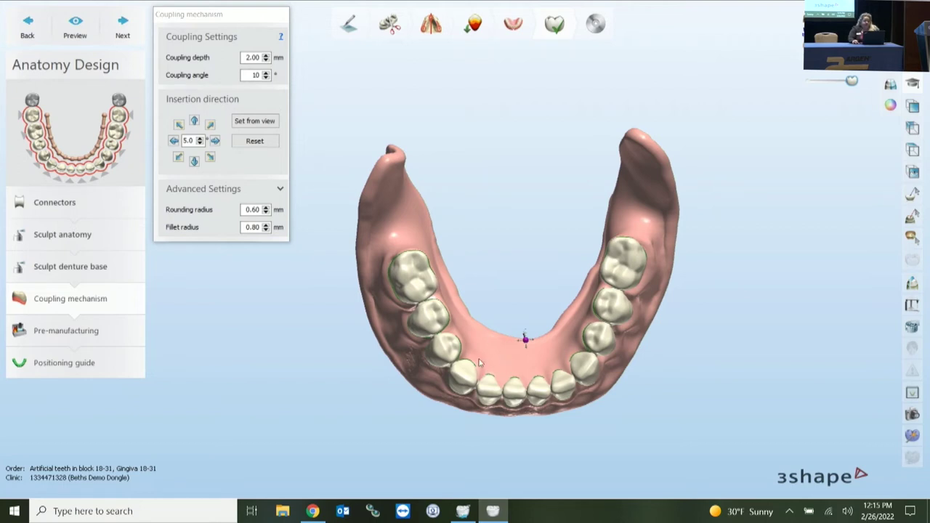
{"action": "middle_click_drag", "start_coordinate": [479, 362], "coordinate": [453, 354]}
{"action": "right_click_drag", "start_coordinate": [453, 353], "coordinate": [457, 335]}
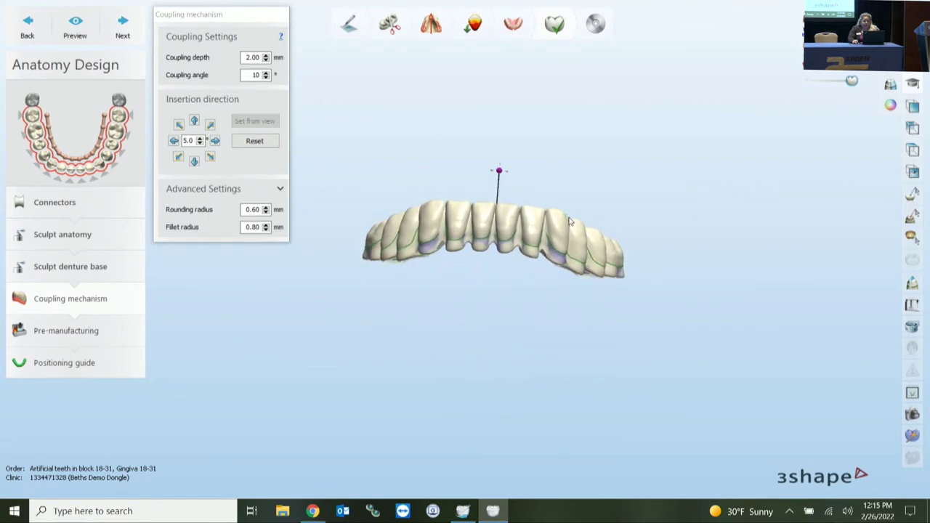
{"action": "scroll", "coordinate": [472, 259], "scroll_direction": "up", "scroll_amount": 3}
{"action": "middle_click_drag", "start_coordinate": [542, 255], "coordinate": [598, 263]}
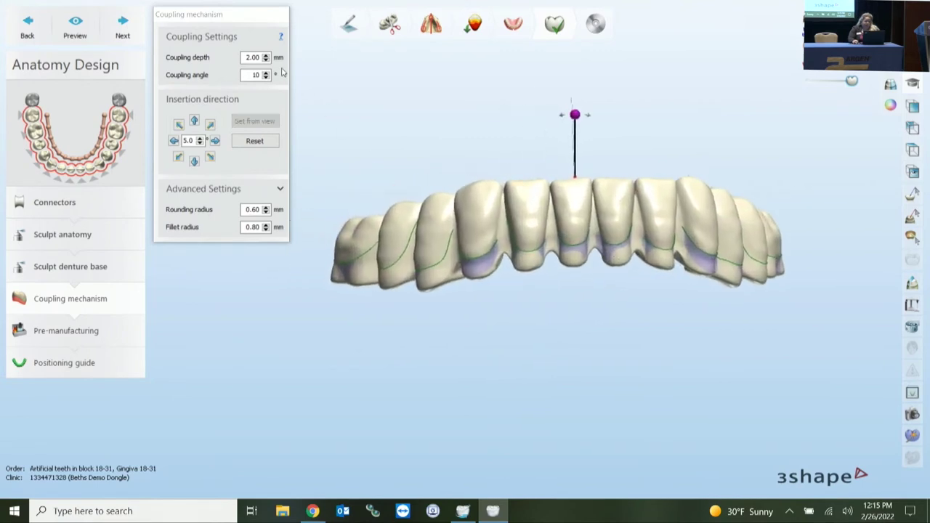
Preview the coupling mechanism and examine the coupling surfaces along the side teeth.
{"action": "left_click", "coordinate": [76, 29]}
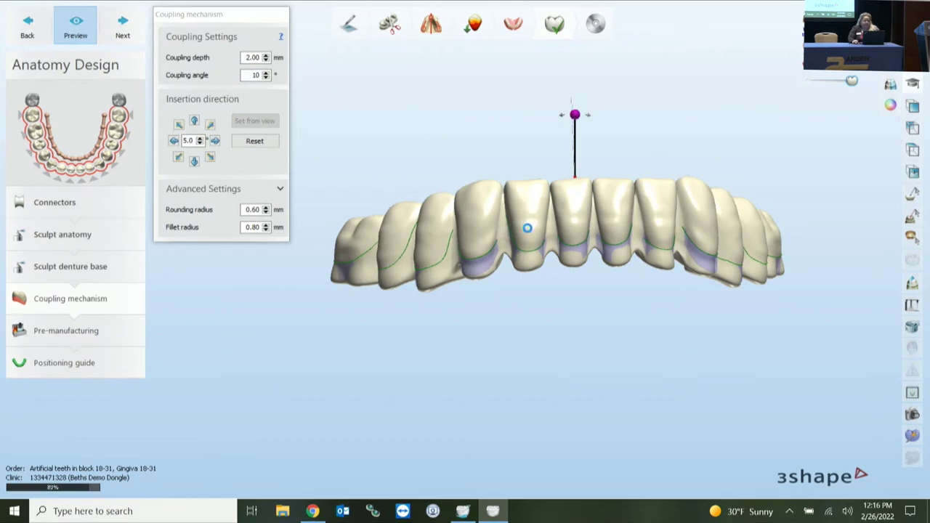
{"action": "right_click_drag", "start_coordinate": [535, 257], "coordinate": [519, 271]}
{"action": "scroll", "coordinate": [461, 280], "scroll_direction": "up", "scroll_amount": 3}
{"action": "right_click_drag", "start_coordinate": [439, 281], "coordinate": [512, 274]}
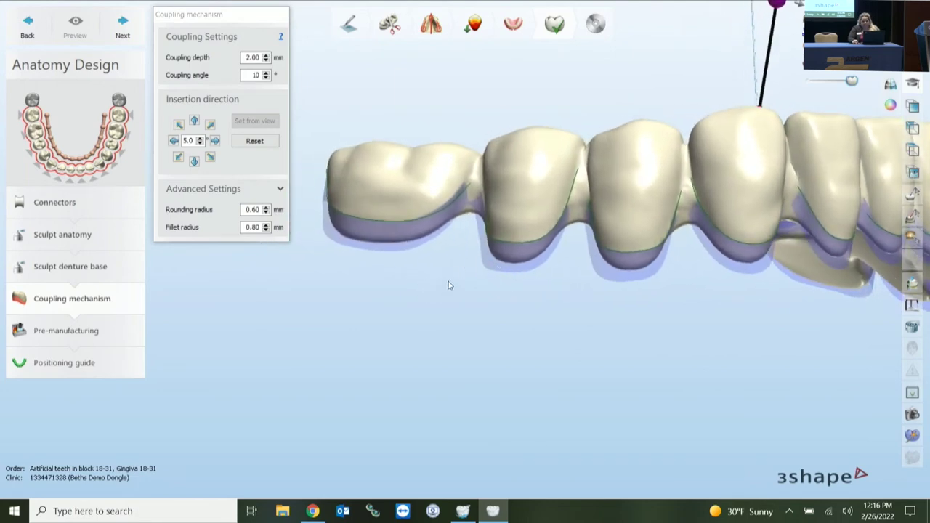
{"action": "scroll", "coordinate": [421, 272], "scroll_direction": "up", "scroll_amount": 2}
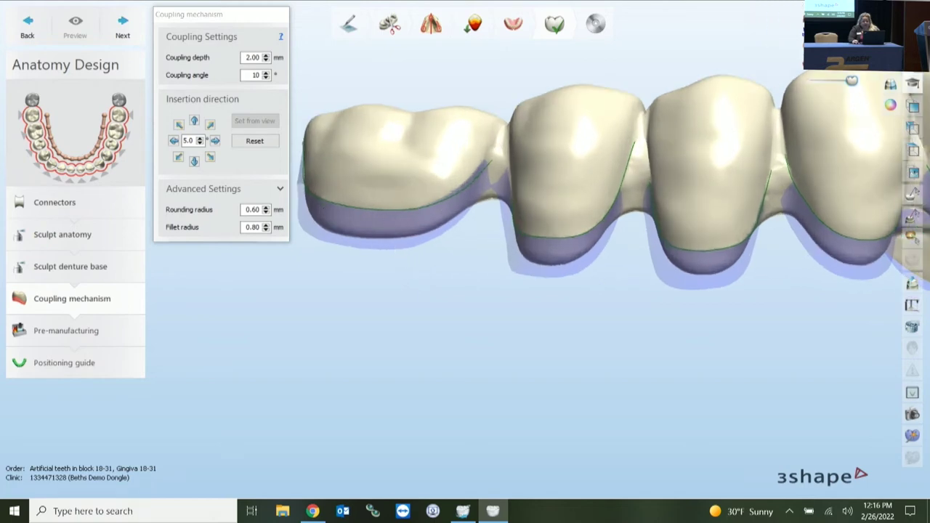
Show the denture base around the coupling surfaces, hide it again, and view the tooth block from the occlusal side.
{"action": "left_click", "coordinate": [834, 62]}
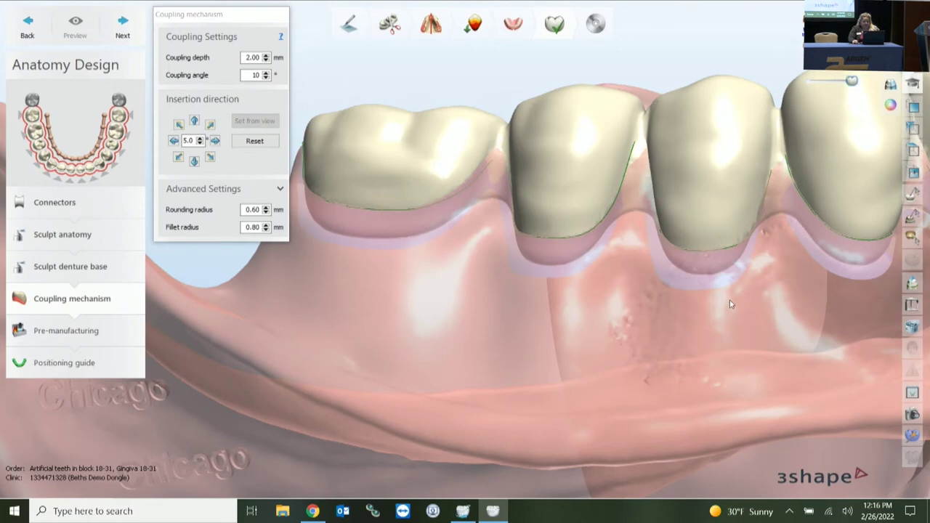
{"action": "middle_click_drag", "start_coordinate": [729, 304], "coordinate": [570, 291]}
{"action": "scroll", "coordinate": [571, 290], "scroll_direction": "down", "scroll_amount": 3}
{"action": "left_click_drag", "start_coordinate": [834, 69], "coordinate": [795, 67]}
{"action": "right_click_drag", "start_coordinate": [715, 253], "coordinate": [593, 265]}
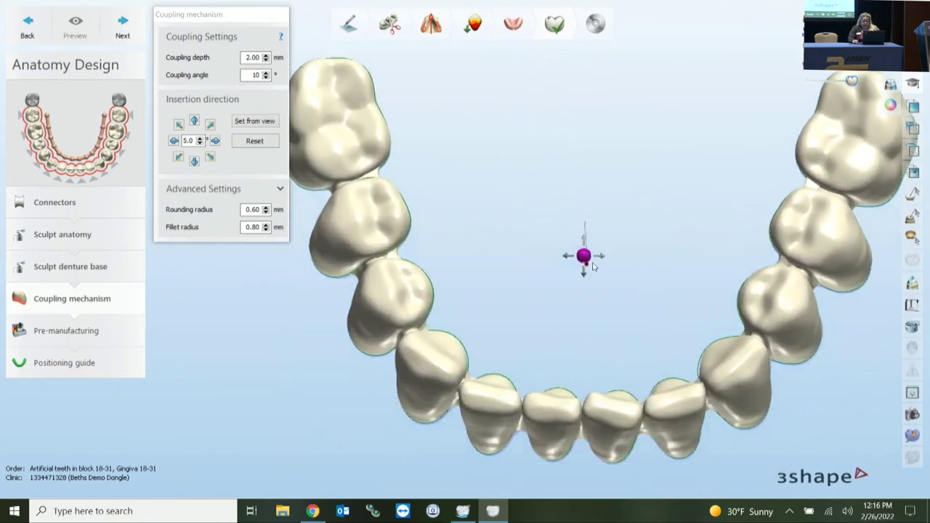
Tilt the coupling insertion direction with its 3D handle and check the tooth block from the occlusal side and the front.
{"action": "mouse_move", "coordinate": [583, 258]}
{"action": "left_mouse_down"}
{"action": "mouse_move", "coordinate": [588, 239]}
{"action": "mouse_move", "coordinate": [580, 259]}
{"action": "mouse_move", "coordinate": [591, 269]}
{"action": "left_mouse_up"}
{"action": "mouse_move", "coordinate": [591, 252]}
{"action": "left_mouse_down"}
{"action": "mouse_move", "coordinate": [608, 293]}
{"action": "mouse_move", "coordinate": [589, 141]}
{"action": "mouse_move", "coordinate": [592, 68]}
{"action": "mouse_move", "coordinate": [566, 80]}
{"action": "mouse_move", "coordinate": [564, 92]}
{"action": "mouse_move", "coordinate": [605, 94]}
{"action": "mouse_move", "coordinate": [609, 80]}
{"action": "mouse_move", "coordinate": [587, 100]}
{"action": "mouse_move", "coordinate": [646, 169]}
{"action": "left_mouse_up"}
{"action": "right_click_drag", "start_coordinate": [648, 175], "coordinate": [633, 305]}
{"action": "left_click_drag", "start_coordinate": [525, 383], "coordinate": [574, 377]}
{"action": "middle_click_drag", "start_coordinate": [657, 359], "coordinate": [637, 268]}
{"action": "scroll", "coordinate": [637, 268], "scroll_direction": "down", "scroll_amount": 3}
{"action": "right_click_drag", "start_coordinate": [622, 297], "coordinate": [612, 236]}
{"action": "left_click", "coordinate": [192, 119]}
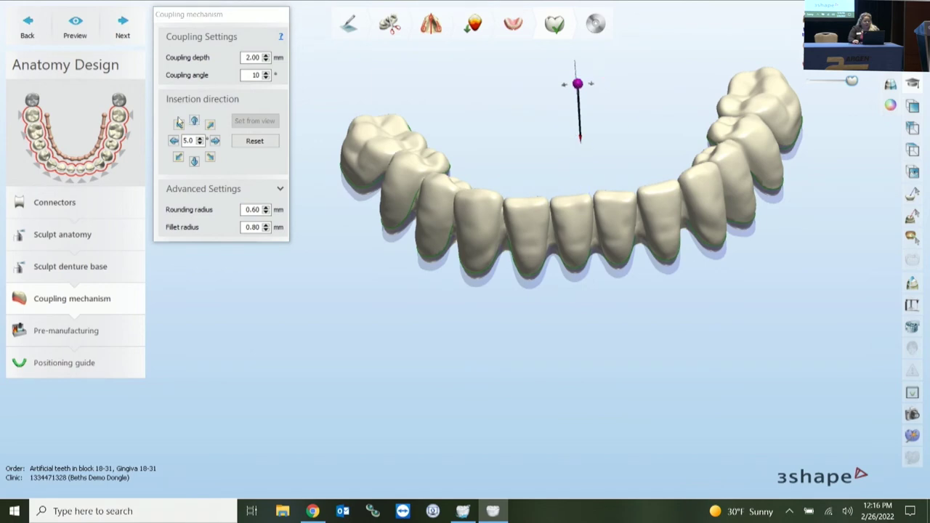
Examine the coupling extensions beneath the side and front teeth from a low angle.
{"action": "left_click", "coordinate": [252, 74]}
{"action": "scroll", "coordinate": [445, 248], "scroll_direction": "up", "scroll_amount": 3}
{"action": "middle_click_drag", "start_coordinate": [445, 248], "coordinate": [587, 388]}
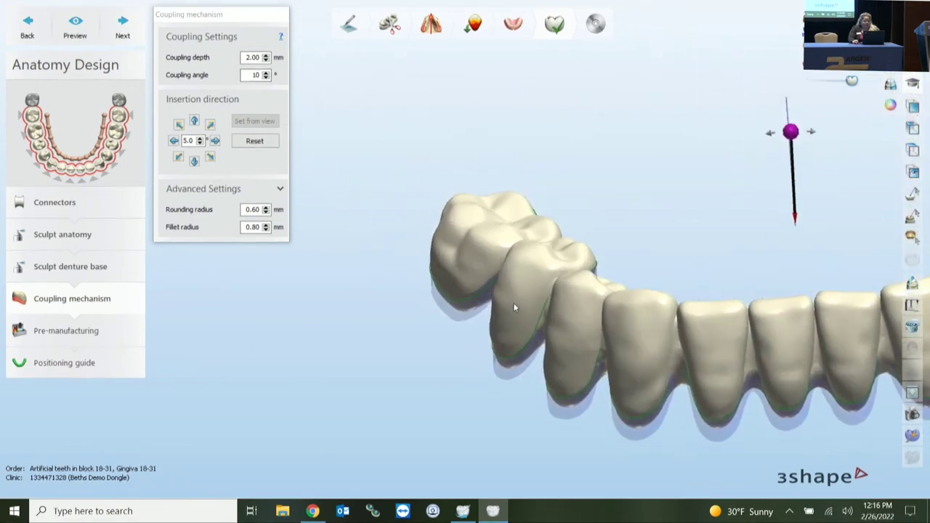
{"action": "right_click_drag", "start_coordinate": [513, 302], "coordinate": [475, 251]}
{"action": "scroll", "coordinate": [465, 325], "scroll_direction": "up", "scroll_amount": 3}
{"action": "right_click_drag", "start_coordinate": [454, 321], "coordinate": [423, 280]}
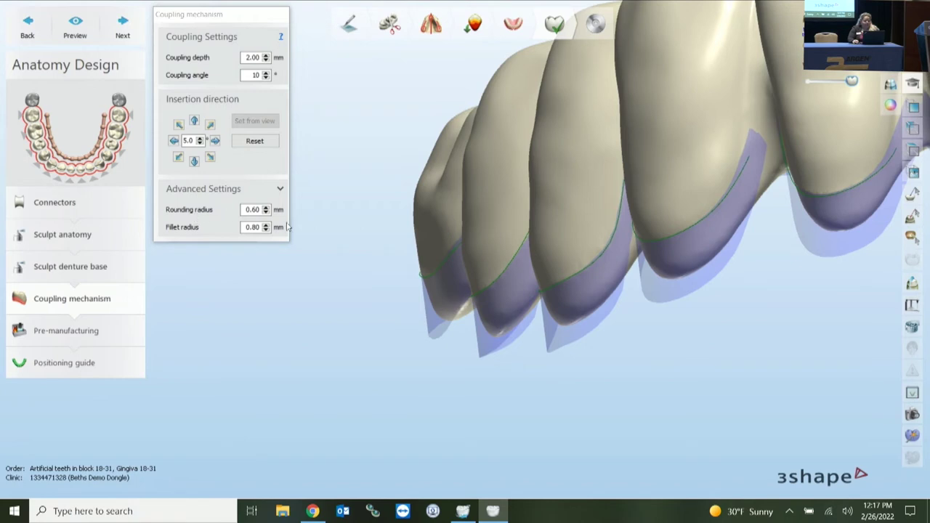
{"action": "right_click_drag", "start_coordinate": [539, 298], "coordinate": [439, 295]}
Set the coupling's rounding radius to 0.3 mm and fillet radius to 0.4 mm, and preview the underside of the teeth.
{"action": "left_click_drag", "start_coordinate": [244, 209], "coordinate": [283, 209]}
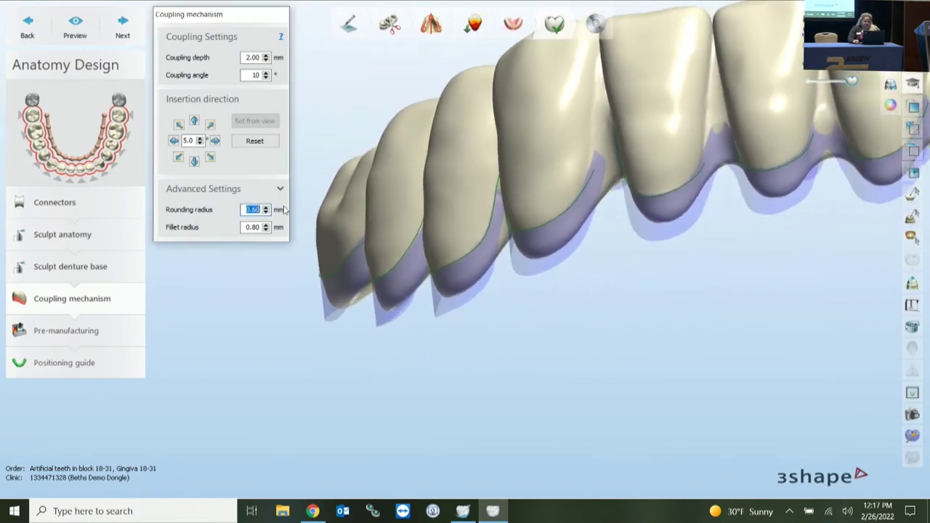
{"action": "type", "text": ".3"}
{"action": "left_click", "coordinate": [242, 227]}
{"action": "left_click_drag", "start_coordinate": [242, 227], "coordinate": [283, 234]}
{"action": "type", "text": ".4"}
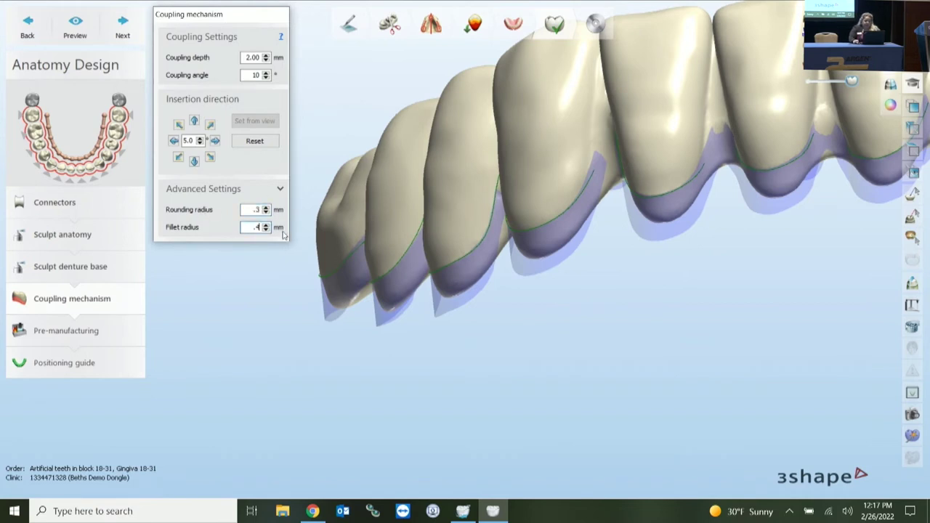
{"action": "left_click", "coordinate": [76, 26]}
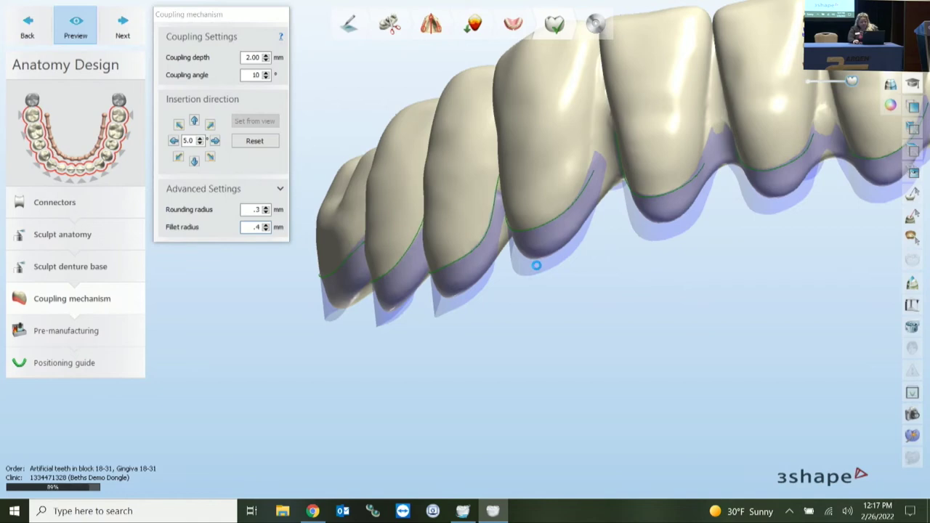
{"action": "scroll", "coordinate": [363, 296], "scroll_direction": "up", "scroll_amount": 3}
{"action": "right_click_drag", "start_coordinate": [363, 295], "coordinate": [579, 281]}
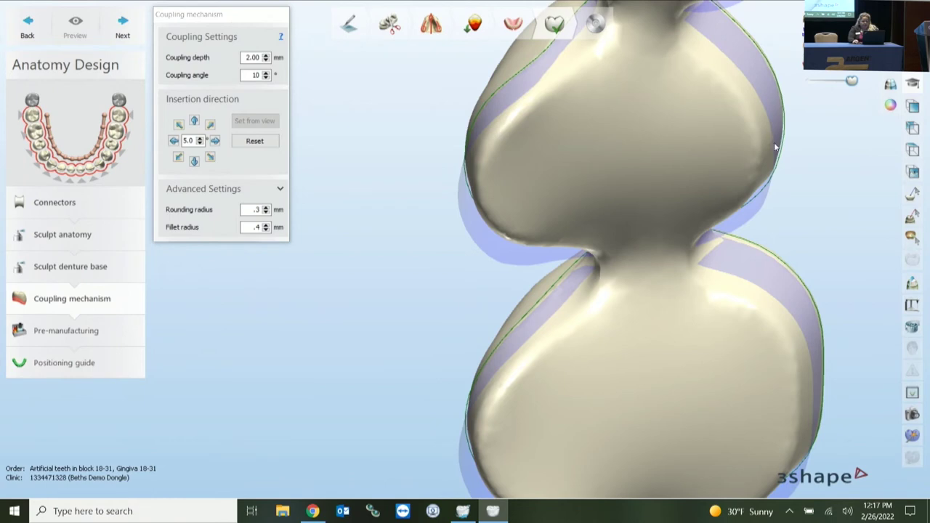
{"action": "scroll", "coordinate": [747, 218], "scroll_direction": "down", "scroll_amount": 2}
{"action": "scroll", "coordinate": [746, 218], "scroll_direction": "down", "scroll_amount": 1}
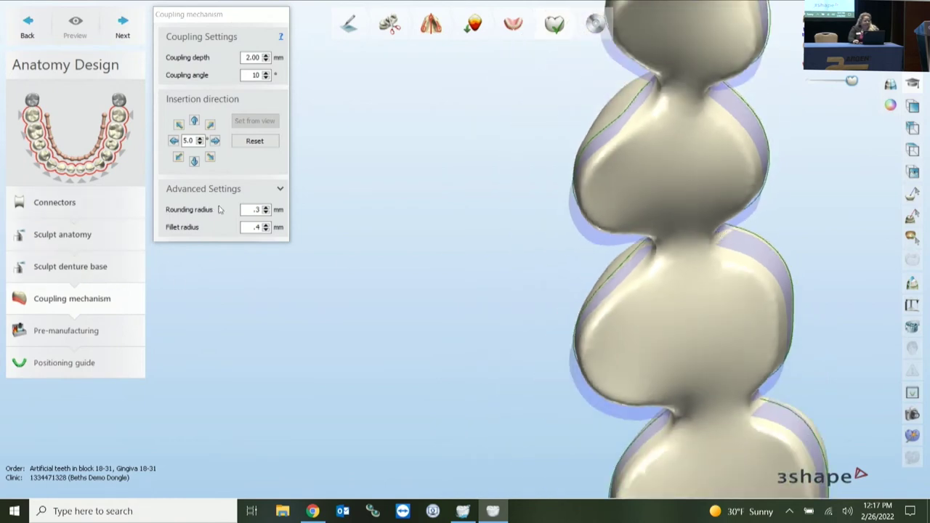
Set the coupling's rounding radius to 0.6 mm and fillet radius to 0.8 mm, and regenerate the preview.
{"action": "left_click_drag", "start_coordinate": [248, 210], "coordinate": [277, 213]}
{"action": "type", "text": ".6"}
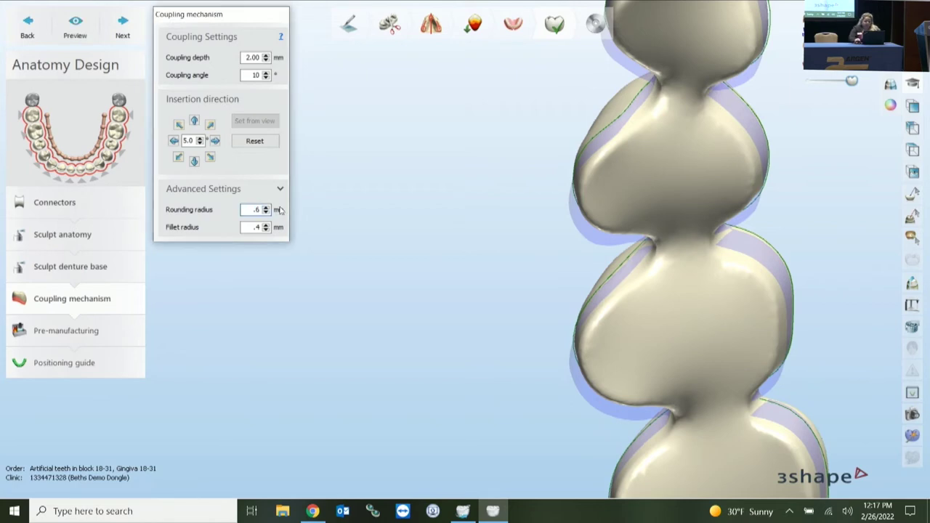
{"action": "left_click", "coordinate": [249, 227]}
{"action": "double_click", "coordinate": [250, 227]}
{"action": "key", "text": "BackSpace"}
{"action": "type", "text": ".8"}
{"action": "right_click_drag", "start_coordinate": [605, 217], "coordinate": [606, 248]}
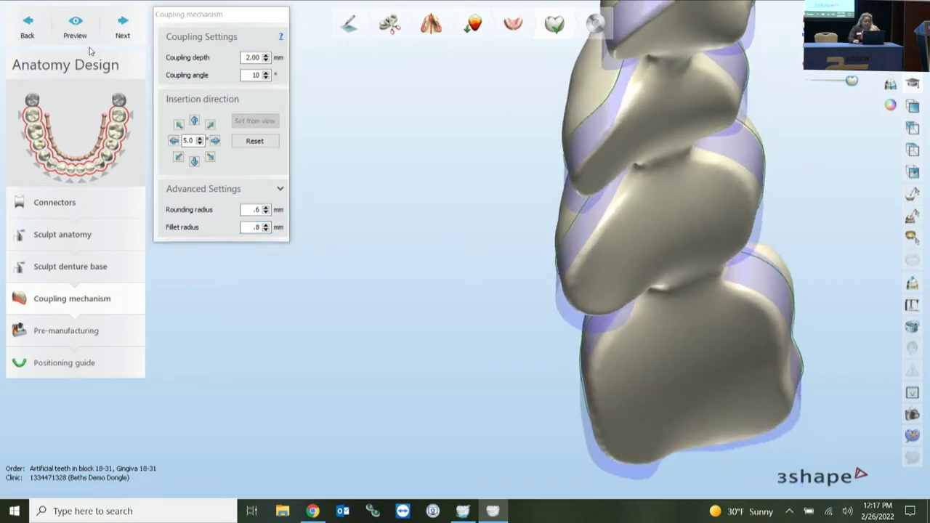
{"action": "left_click", "coordinate": [75, 30]}
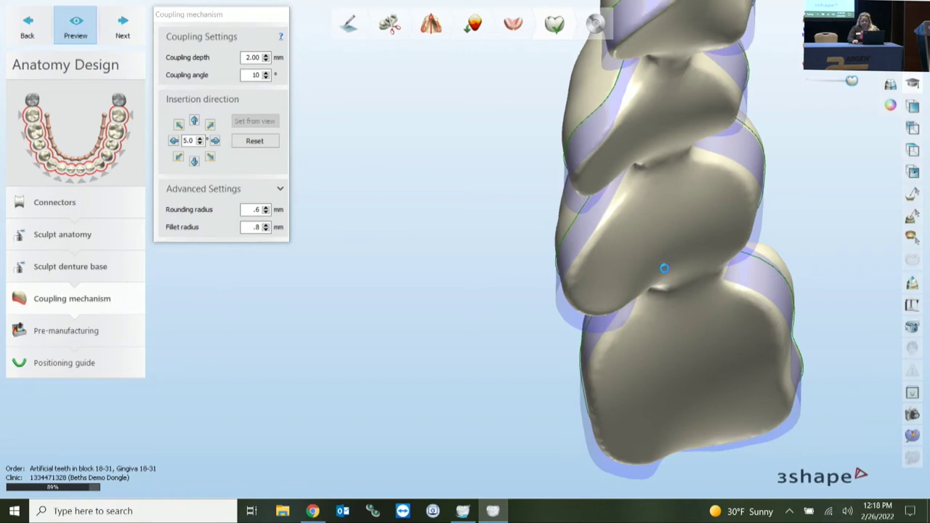
Inspect the coupled tooth block over the lower model, first without and then with the denture base shown.
{"action": "right_click_drag", "start_coordinate": [664, 270], "coordinate": [658, 164]}
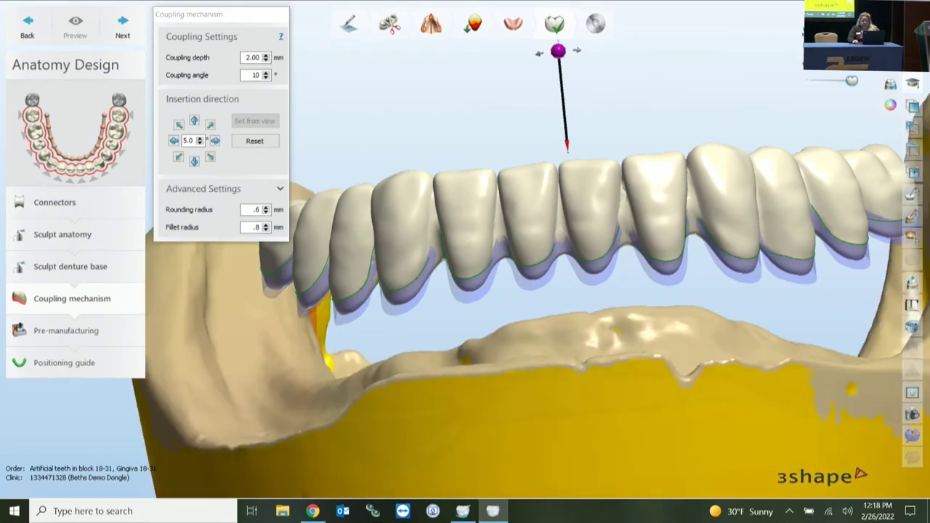
{"action": "mouse_move", "coordinate": [743, 247]}
{"action": "right_mouse_down"}
{"action": "mouse_move", "coordinate": [764, 254]}
{"action": "mouse_move", "coordinate": [746, 245]}
{"action": "right_mouse_up"}
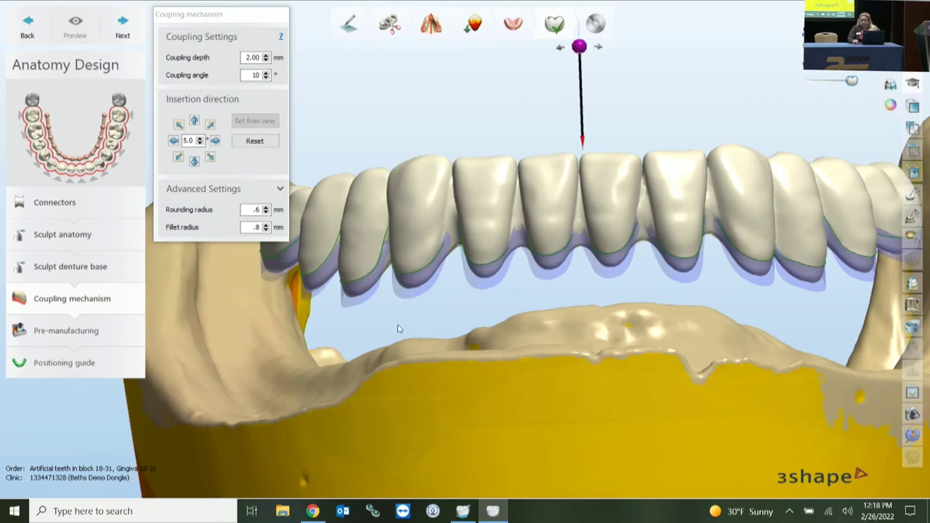
{"action": "right_click_drag", "start_coordinate": [639, 326], "coordinate": [620, 336]}
{"action": "scroll", "coordinate": [619, 336], "scroll_direction": "down", "scroll_amount": 3}
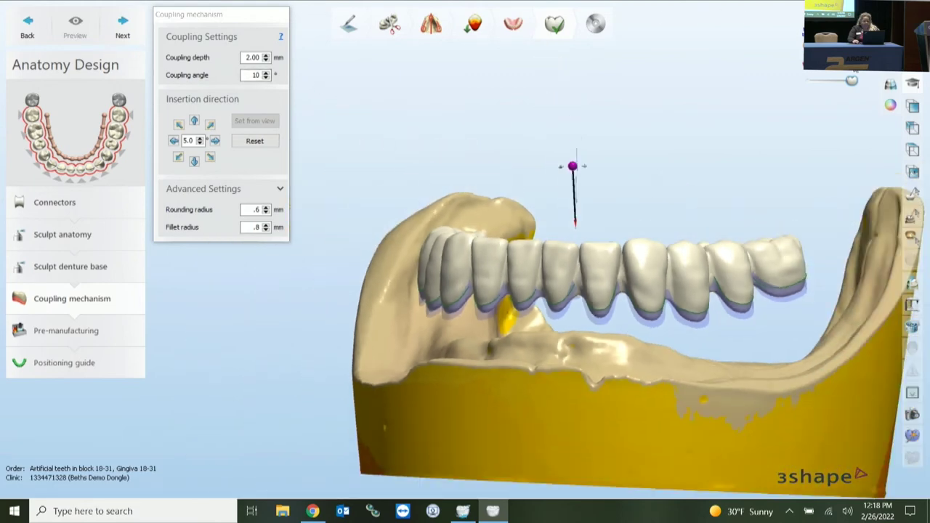
{"action": "left_click", "coordinate": [852, 66]}
{"action": "right_click_drag", "start_coordinate": [622, 308], "coordinate": [628, 287]}
{"action": "scroll", "coordinate": [684, 334], "scroll_direction": "up", "scroll_amount": 3}
{"action": "mouse_move", "coordinate": [682, 334]}
{"action": "right_mouse_down"}
{"action": "mouse_move", "coordinate": [648, 340]}
{"action": "mouse_move", "coordinate": [760, 345]}
{"action": "mouse_move", "coordinate": [606, 353]}
{"action": "mouse_move", "coordinate": [675, 345]}
{"action": "right_mouse_up"}
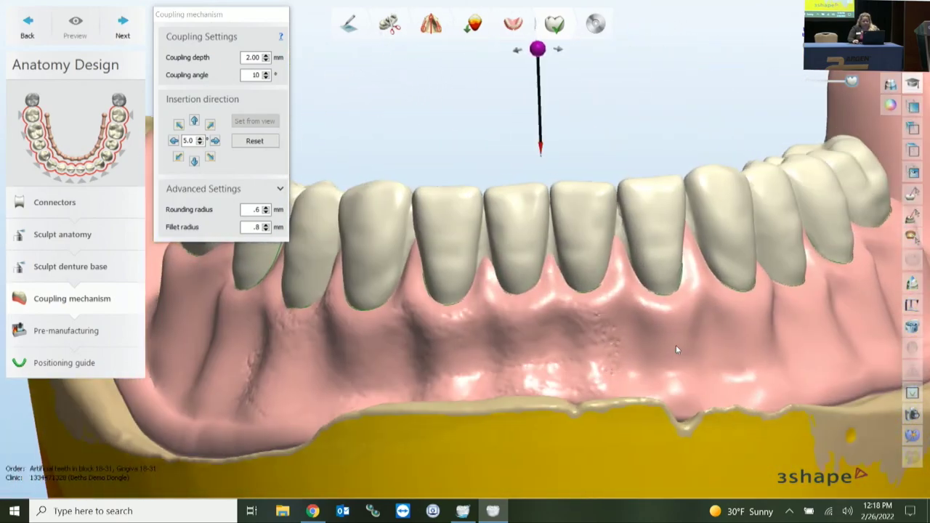
Advance to the pre-manufacturing stage and turn off drill compensation for the tooth pockets.
{"action": "left_click", "coordinate": [74, 331]}
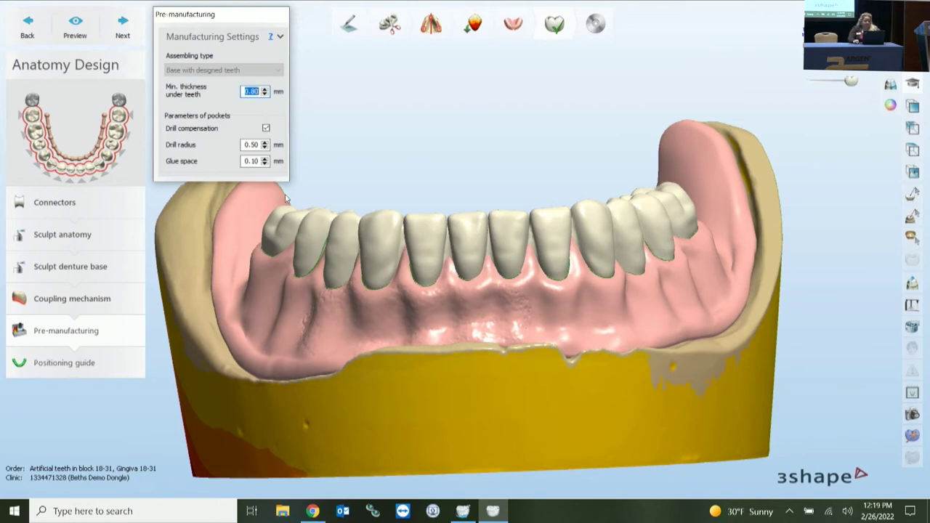
{"action": "left_click", "coordinate": [265, 128]}
{"action": "right_click_drag", "start_coordinate": [305, 185], "coordinate": [252, 193]}
{"action": "left_click", "coordinate": [244, 162]}
{"action": "double_click", "coordinate": [247, 161]}
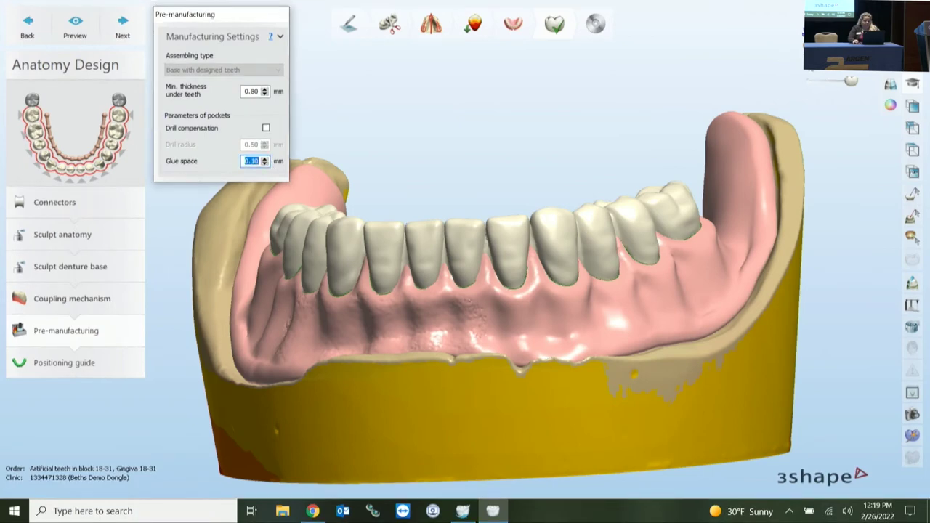
Hide the teeth to expose the denture base and generate the pre-manufacturing preview of its tooth pockets.
{"action": "left_click", "coordinate": [809, 68]}
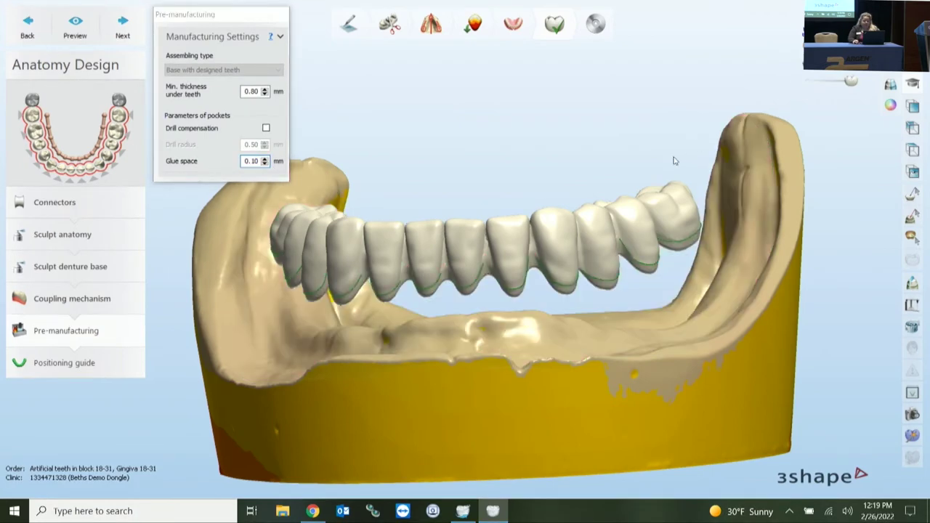
{"action": "left_click", "coordinate": [809, 81]}
{"action": "left_click", "coordinate": [845, 67]}
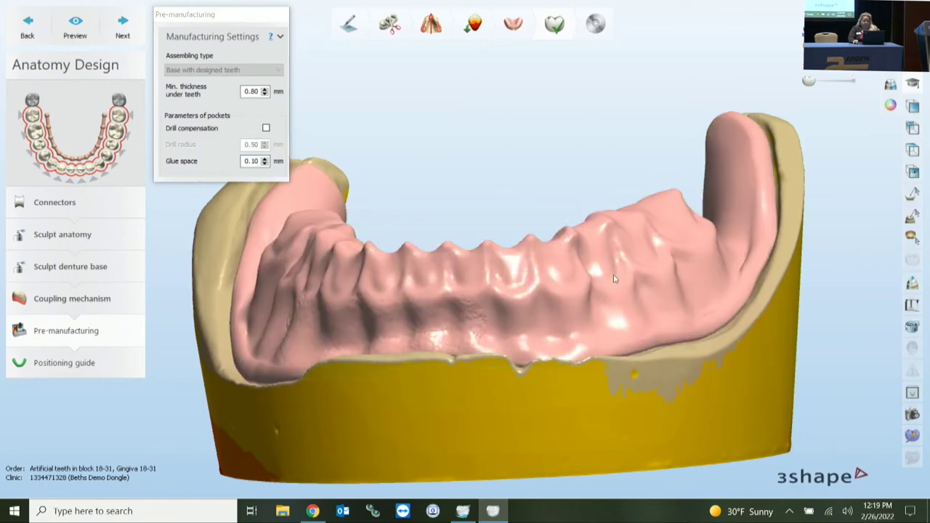
{"action": "scroll", "coordinate": [613, 275], "scroll_direction": "down", "scroll_amount": 3}
{"action": "right_click_drag", "start_coordinate": [616, 288], "coordinate": [623, 325]}
{"action": "left_click", "coordinate": [57, 22]}
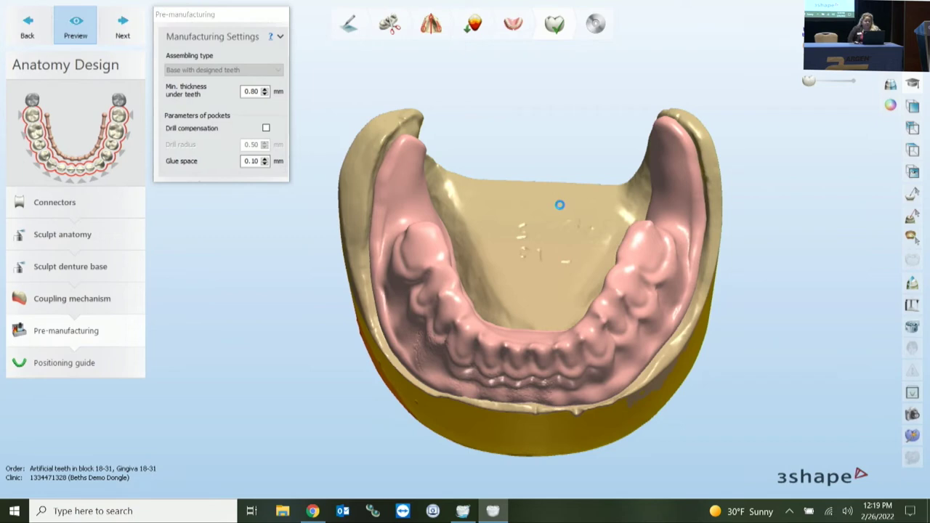
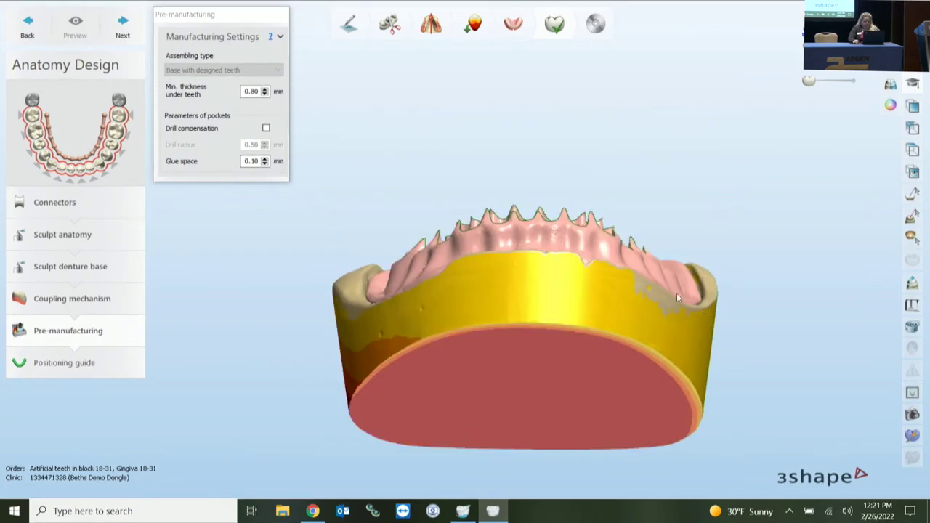
Inspect the tooth pockets in the denture base from above and the front, with the teeth shown and hidden.
{"action": "scroll", "coordinate": [590, 324], "scroll_direction": "up", "scroll_amount": 3}
{"action": "right_click_drag", "start_coordinate": [609, 335], "coordinate": [620, 302]}
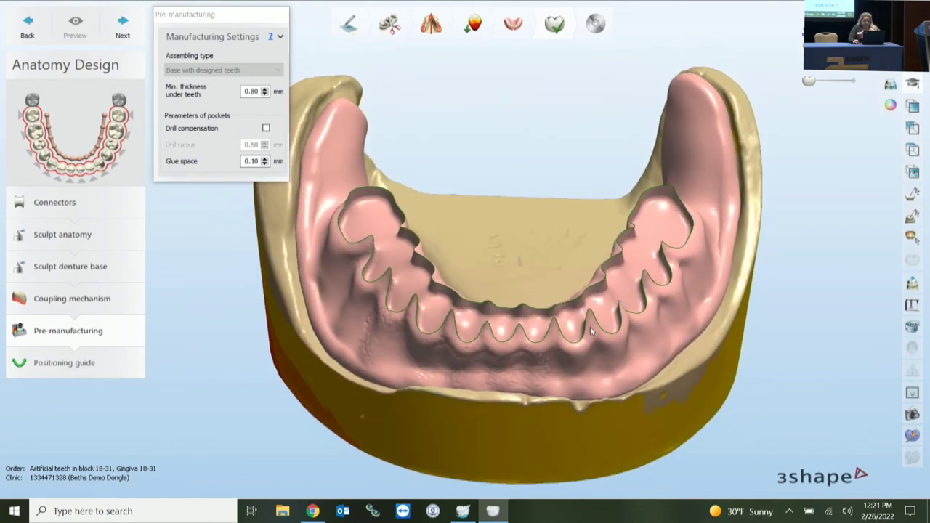
{"action": "right_click_drag", "start_coordinate": [461, 332], "coordinate": [564, 234]}
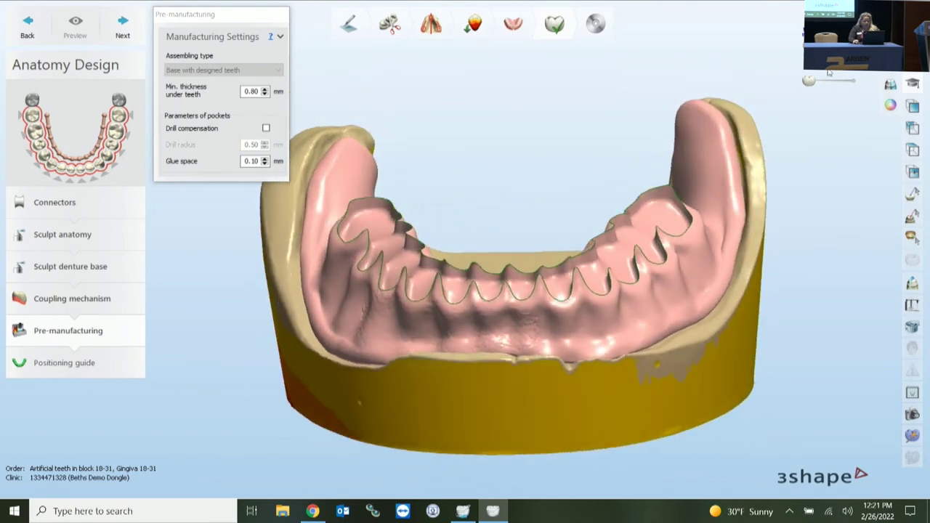
{"action": "left_click", "coordinate": [851, 80]}
{"action": "right_click_drag", "start_coordinate": [513, 289], "coordinate": [545, 278]}
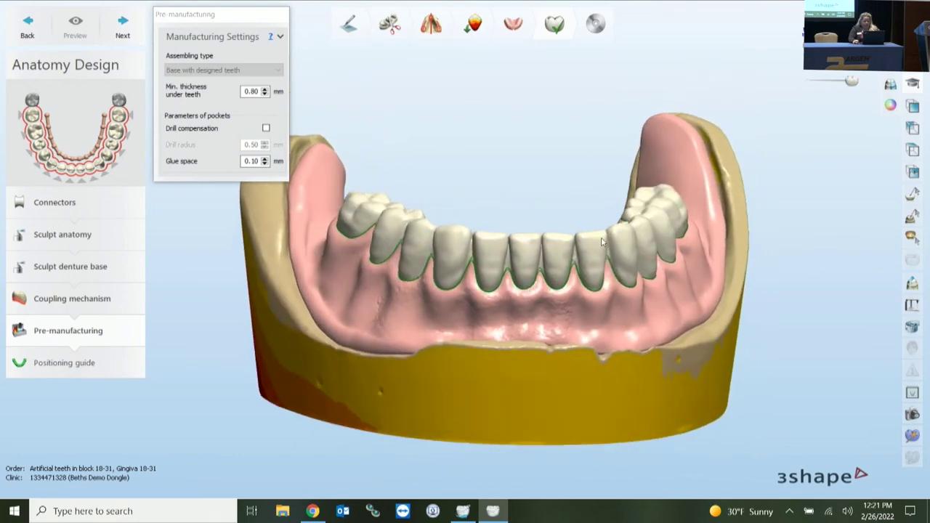
{"action": "left_click", "coordinate": [809, 81]}
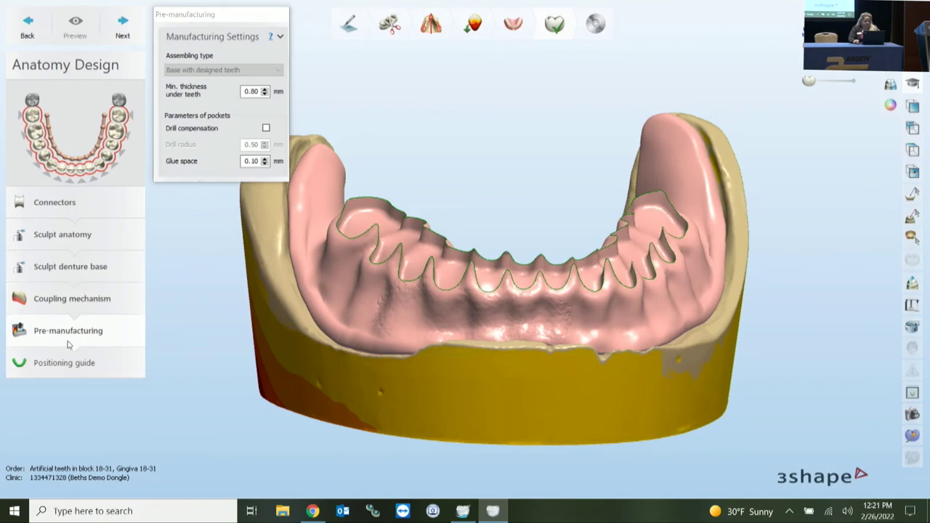
Generate the positioning guide preview with the teeth and the opposing upper model shown, and hide the lower model.
{"action": "left_click", "coordinate": [72, 369]}
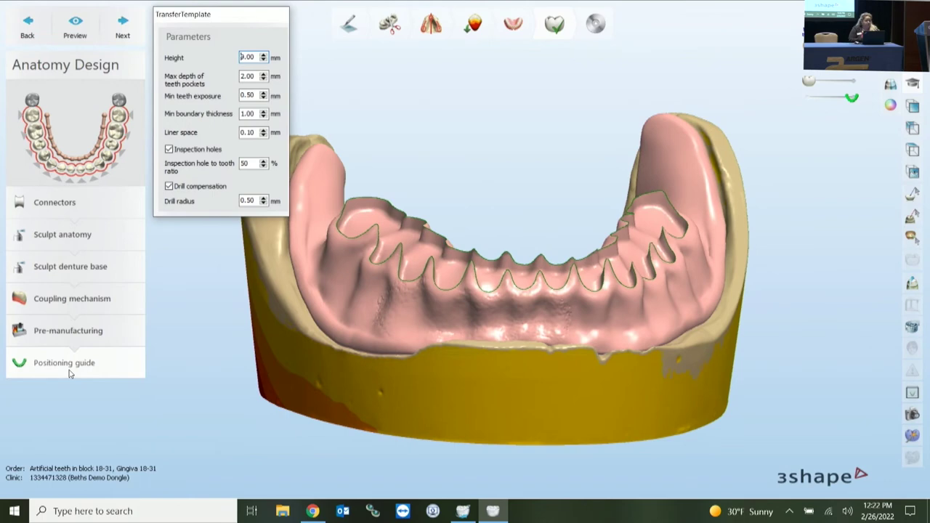
{"action": "left_click", "coordinate": [852, 81]}
{"action": "right_click_drag", "start_coordinate": [657, 244], "coordinate": [632, 238]}
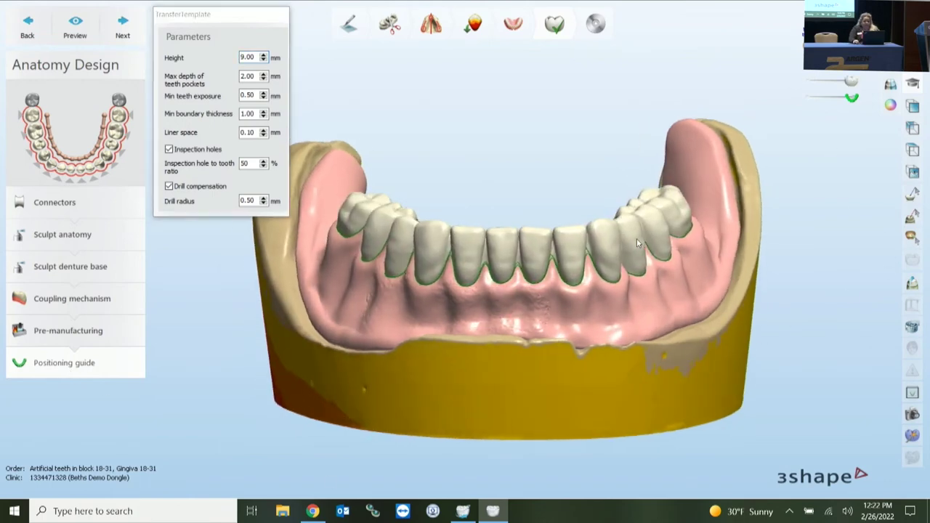
{"action": "left_click", "coordinate": [851, 64]}
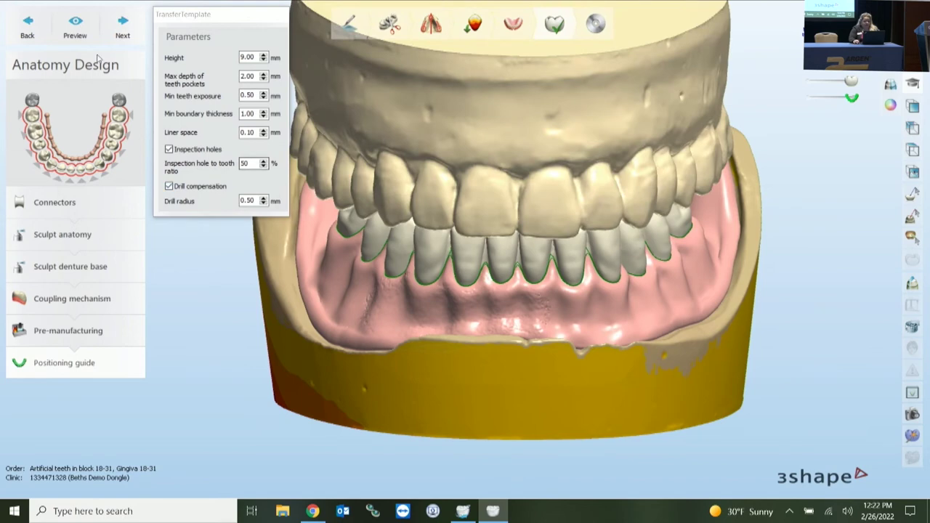
{"action": "left_click", "coordinate": [73, 29]}
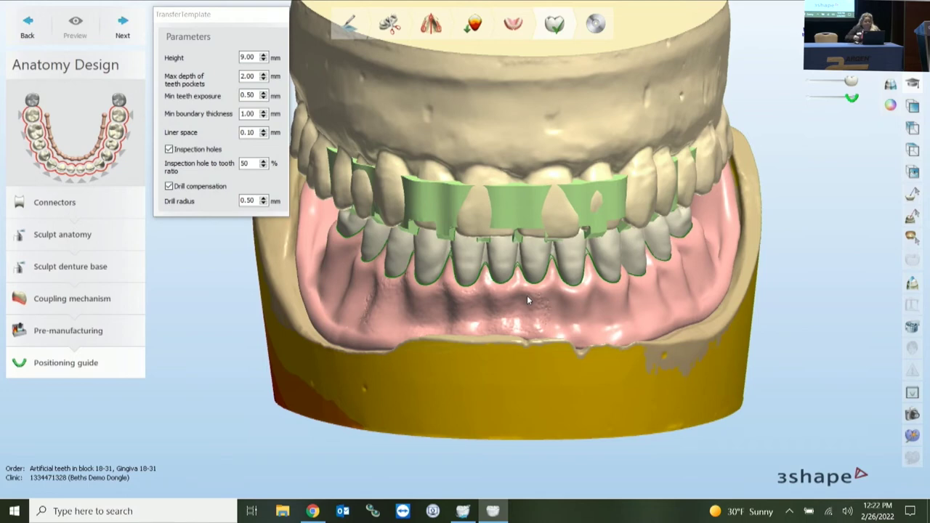
{"action": "left_click", "coordinate": [850, 47]}
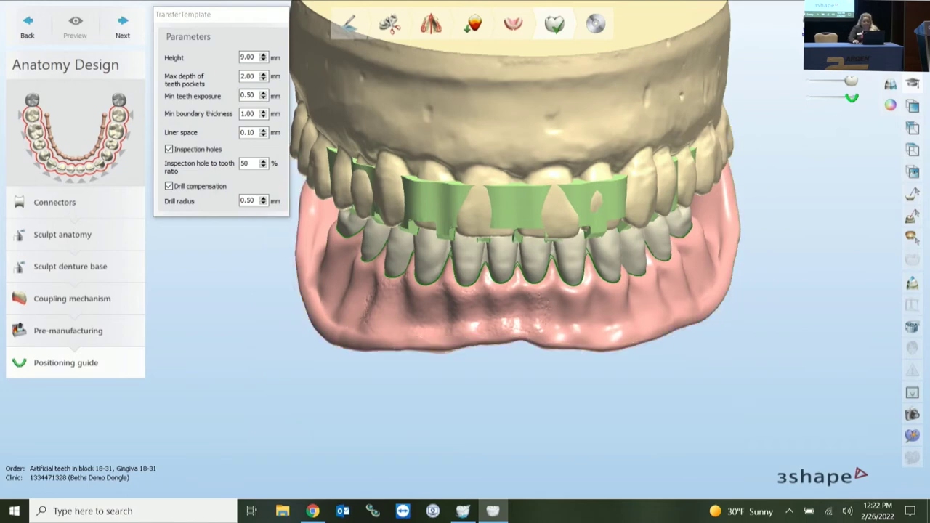
Hide the opposing upper model and inspect how the positioning guide sits over the teeth from the front and underneath.
{"action": "left_click", "coordinate": [851, 64]}
{"action": "right_click_drag", "start_coordinate": [730, 131], "coordinate": [717, 223]}
{"action": "right_click_drag", "start_coordinate": [694, 311], "coordinate": [690, 189]}
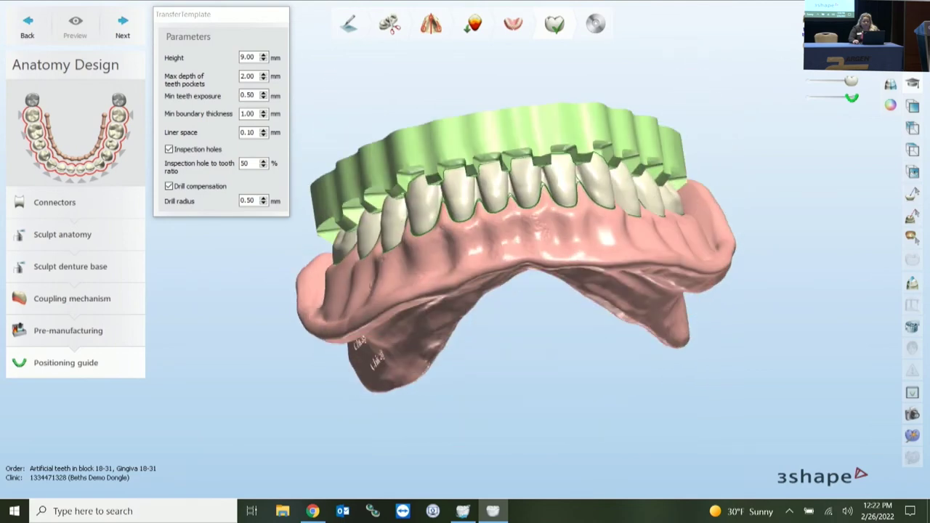
Hide the teeth and denture base to isolate the positioning guide and examine the tooth pockets on its underside.
{"action": "left_click", "coordinate": [803, 64]}
{"action": "left_click", "coordinate": [808, 80]}
{"action": "right_click_drag", "start_coordinate": [630, 254], "coordinate": [600, 293]}
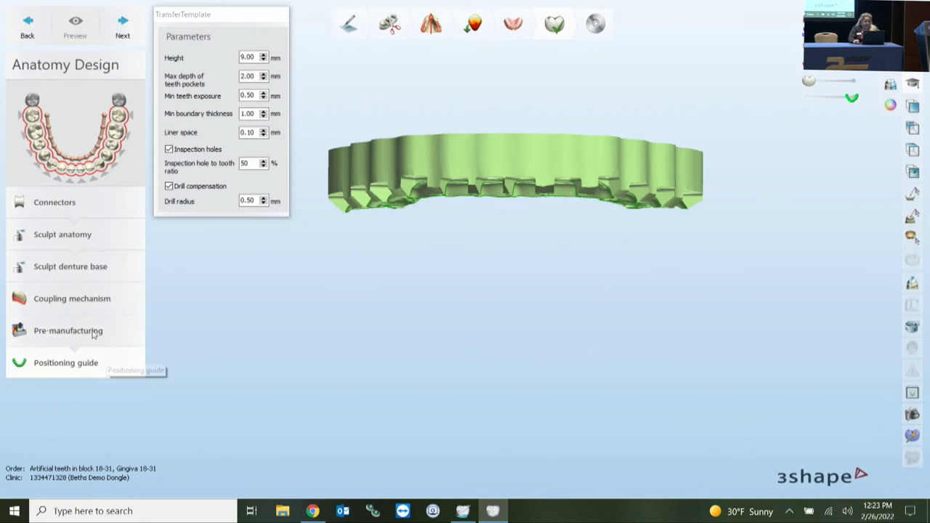
{"action": "right_click_drag", "start_coordinate": [608, 280], "coordinate": [589, 265]}
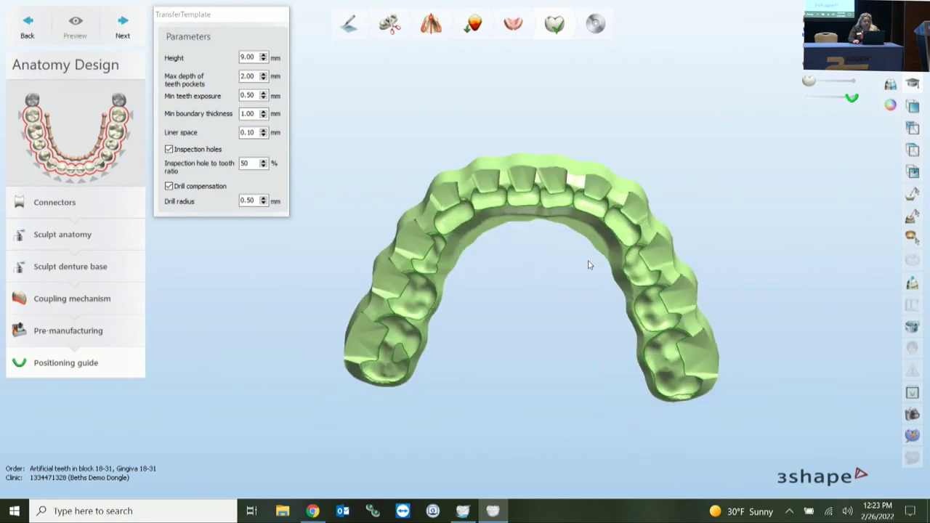
{"action": "right_click_drag", "start_coordinate": [589, 265], "coordinate": [588, 272]}
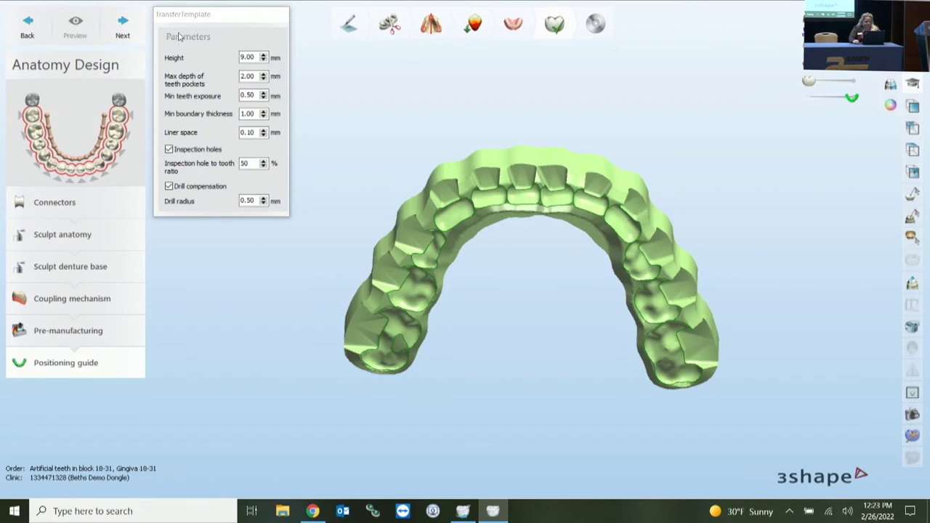
Save and close the finished denture design, and generate the CAM output for its order in 3Shape Dental Manager.
{"action": "left_click", "coordinate": [121, 32]}
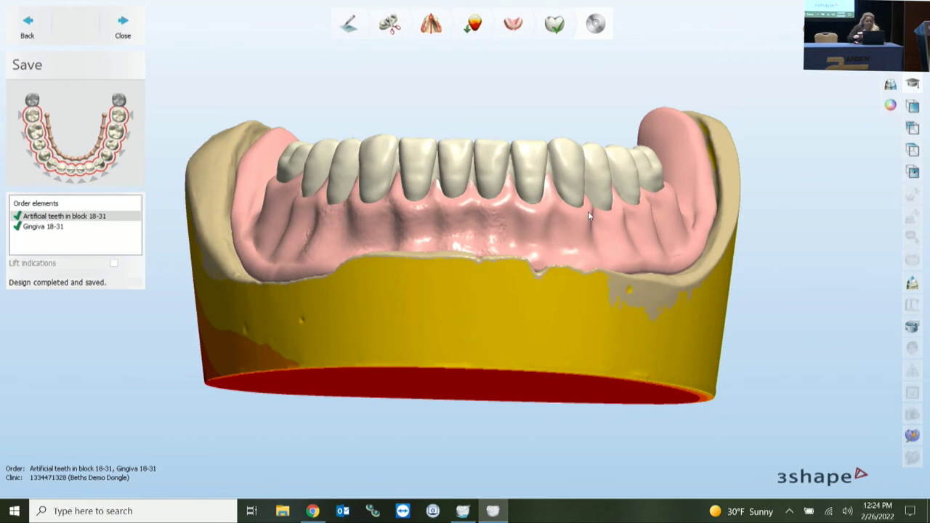
{"action": "left_click", "coordinate": [122, 26]}
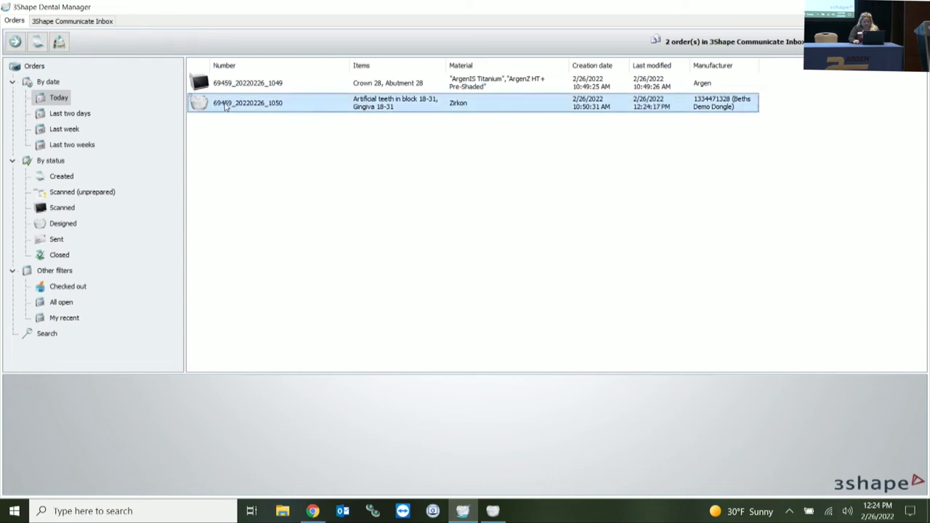
{"action": "right_click", "coordinate": [225, 102]}
{"action": "mouse_move", "coordinate": [312, 331]}
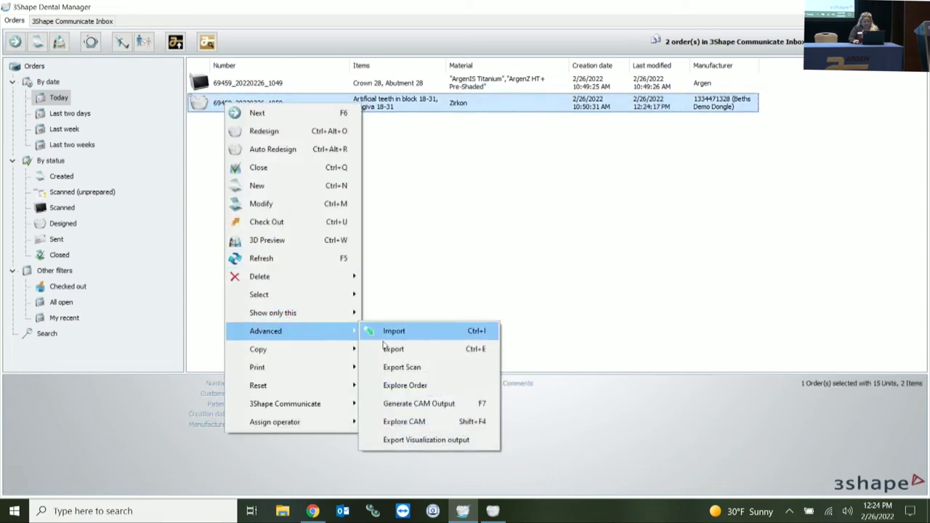
{"action": "left_click", "coordinate": [412, 404]}
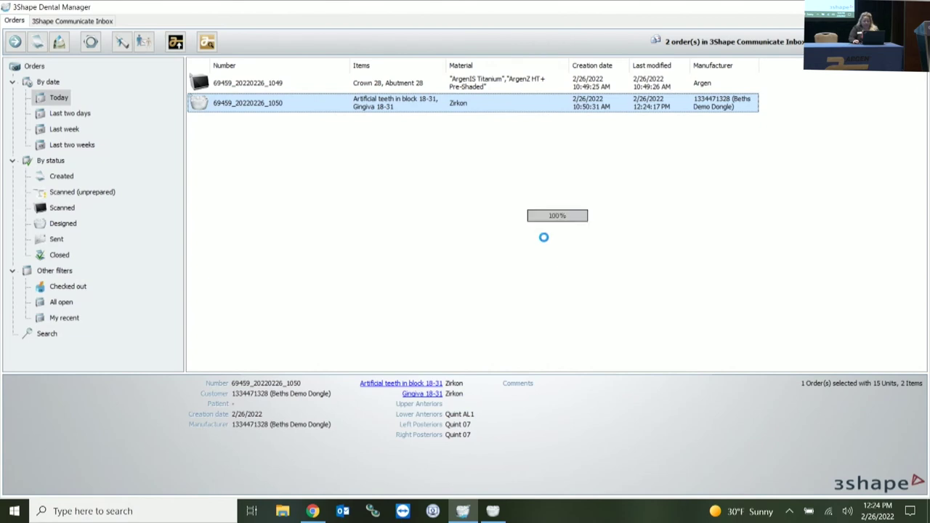
Open the denture order's CAM output folder and load its four STL files together in 3Shape 3D Viewer.
{"action": "right_click", "coordinate": [251, 110]}
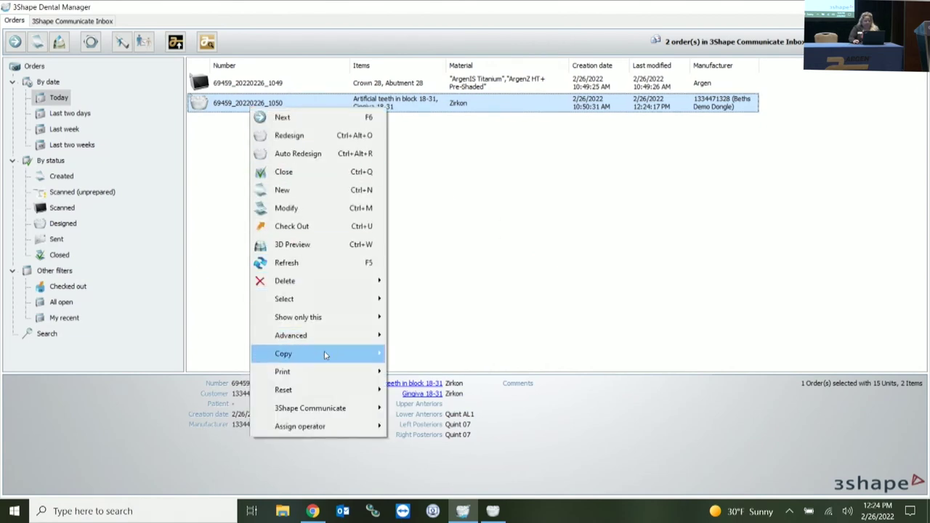
{"action": "mouse_move", "coordinate": [325, 340]}
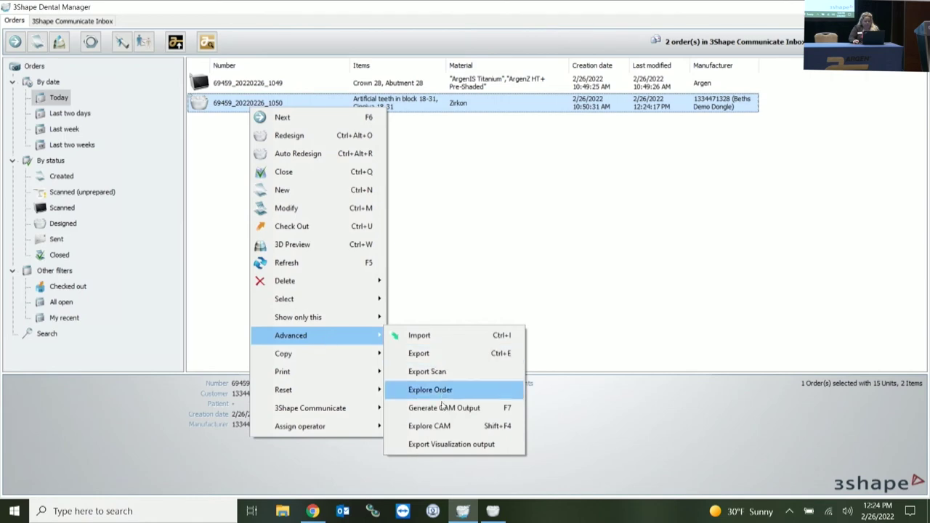
{"action": "left_click", "coordinate": [445, 427]}
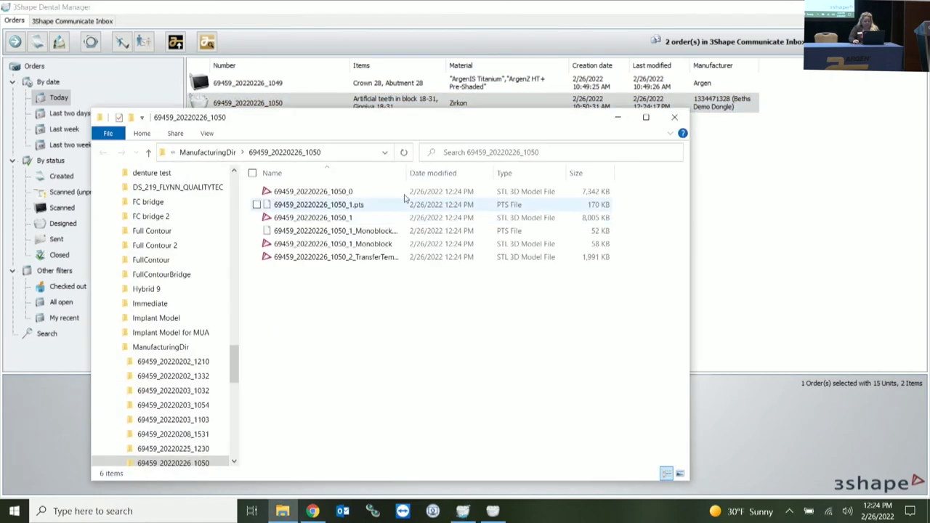
{"action": "left_click", "coordinate": [356, 192]}
{"action": "left_click", "coordinate": [349, 218], "text": "ctrl"}
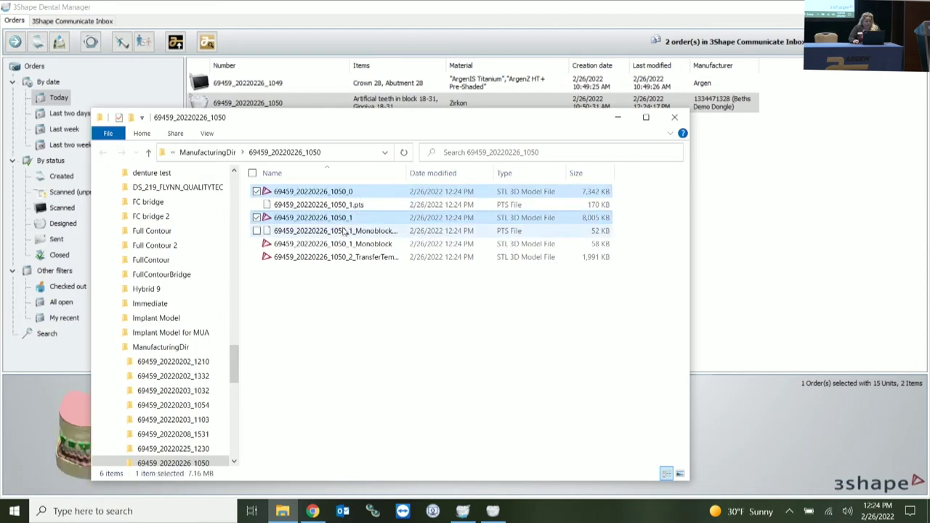
{"action": "left_click", "coordinate": [339, 245], "text": "ctrl"}
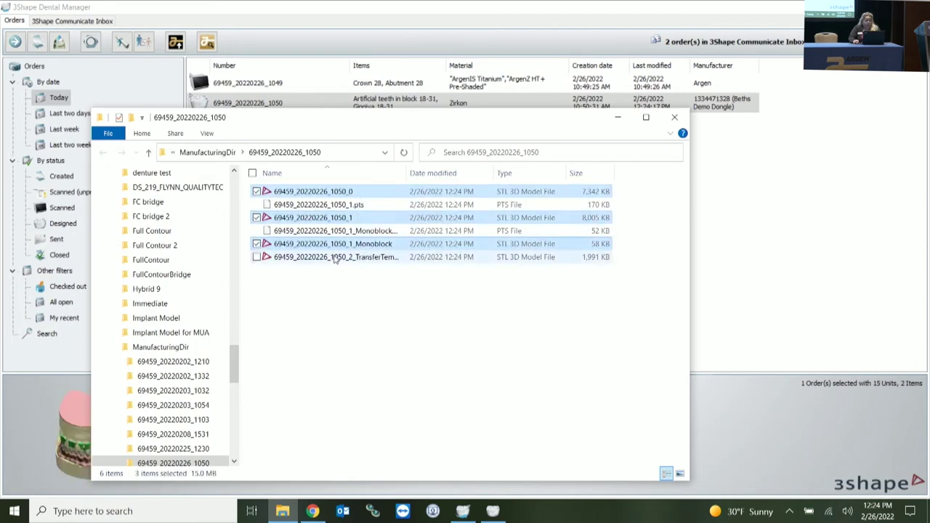
{"action": "left_click", "coordinate": [335, 257], "text": "ctrl"}
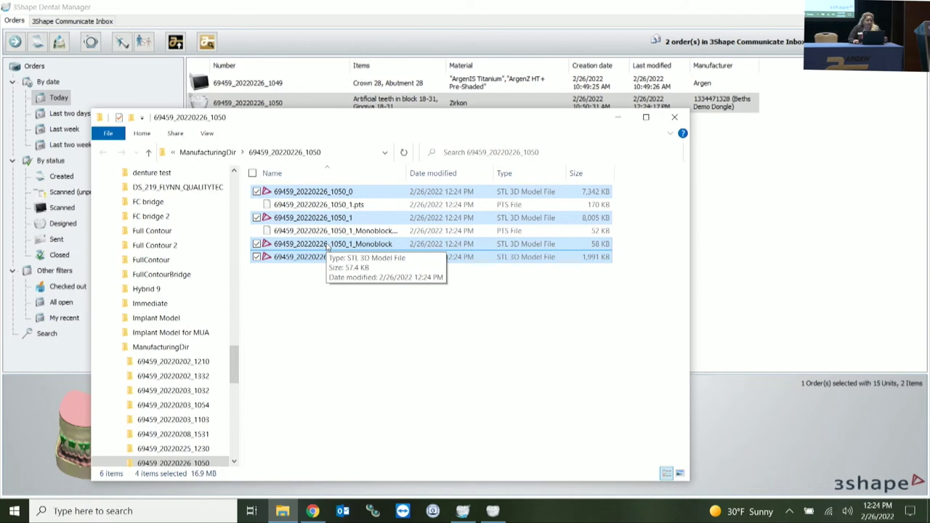
{"action": "right_click", "coordinate": [312, 245]}
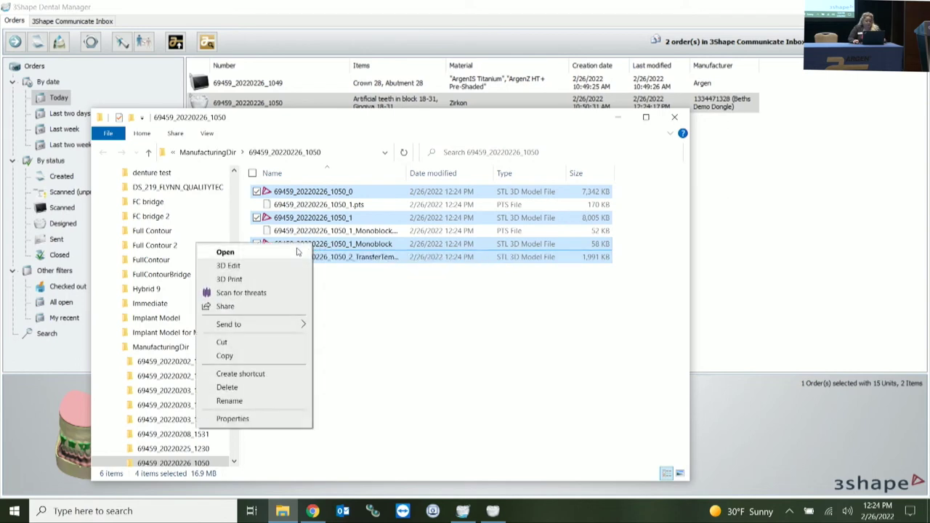
{"action": "left_click", "coordinate": [297, 251]}
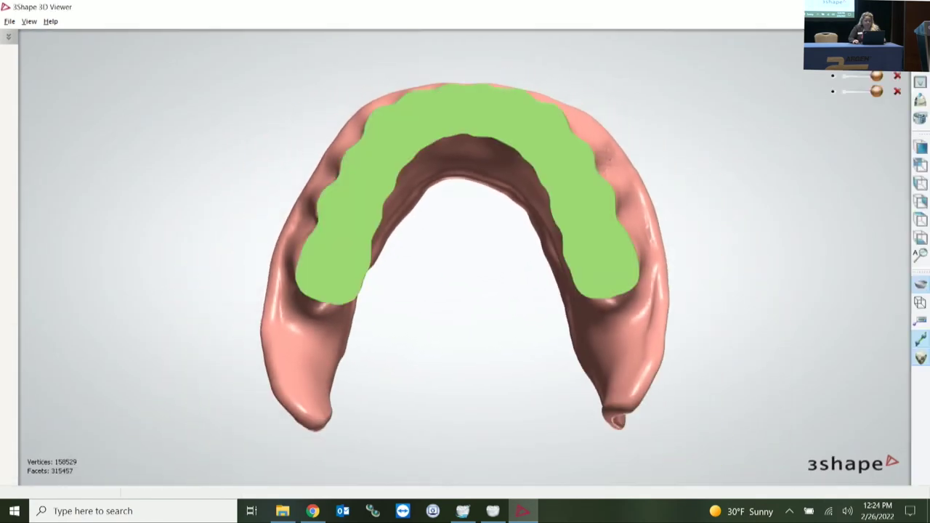
Isolate the positioning guide and the denture base in turn, and inspect each part's shape from the side.
{"action": "left_click", "coordinate": [834, 77]}
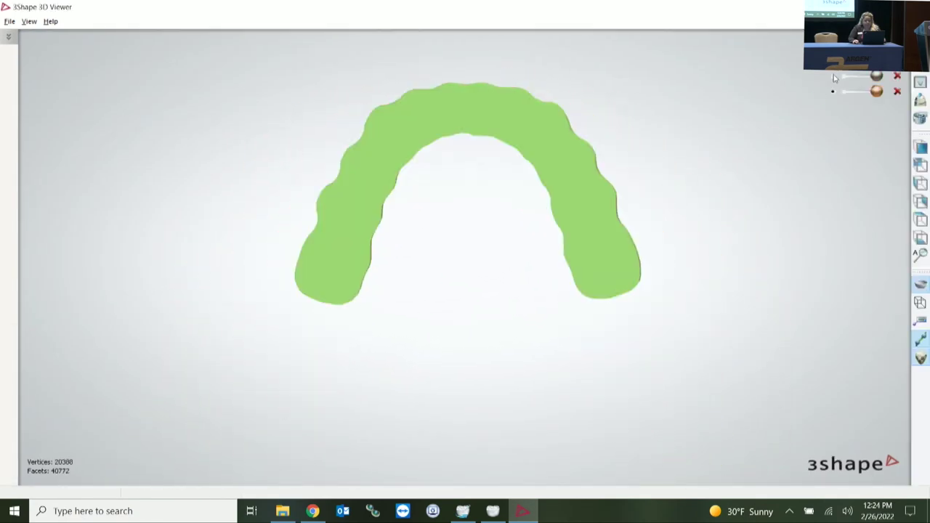
{"action": "right_click_drag", "start_coordinate": [622, 224], "coordinate": [831, 108]}
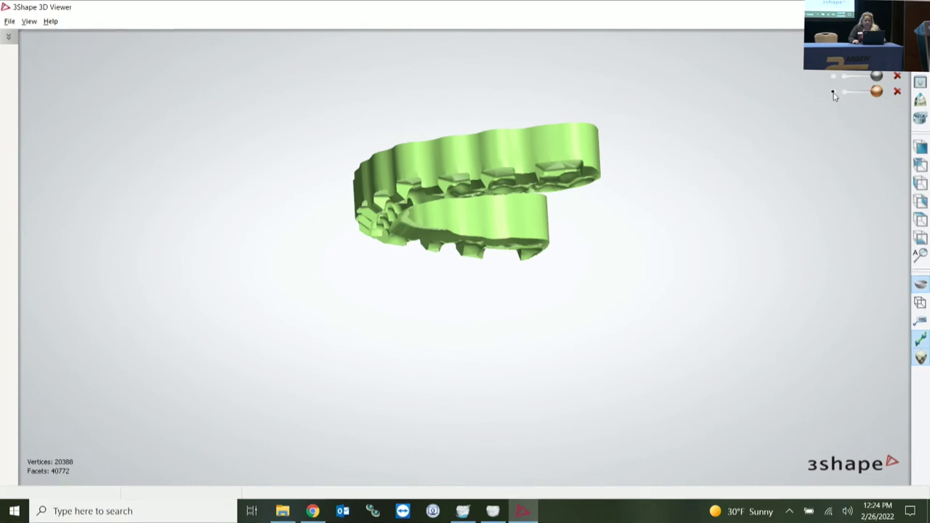
{"action": "left_click", "coordinate": [833, 92]}
{"action": "left_click", "coordinate": [832, 76]}
{"action": "left_click", "coordinate": [833, 76]}
{"action": "left_click", "coordinate": [833, 77]}
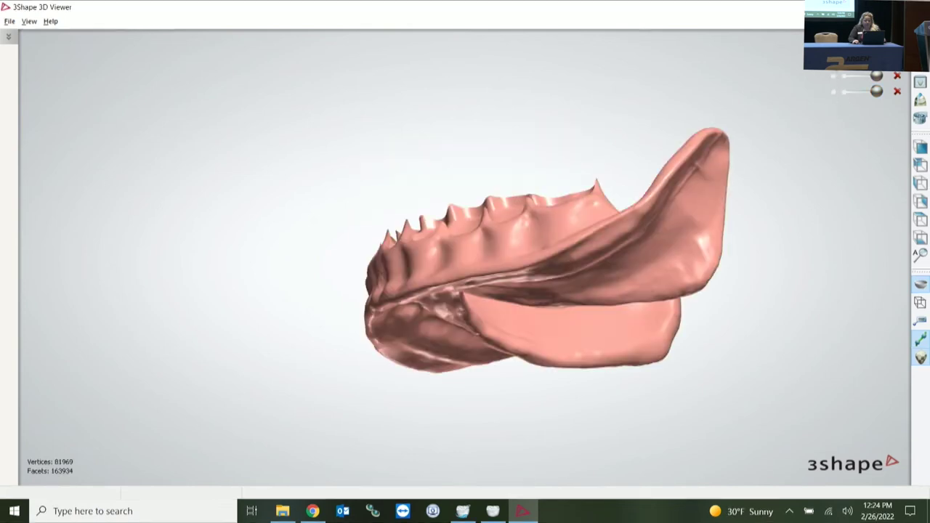
{"action": "right_click_drag", "start_coordinate": [597, 158], "coordinate": [647, 190]}
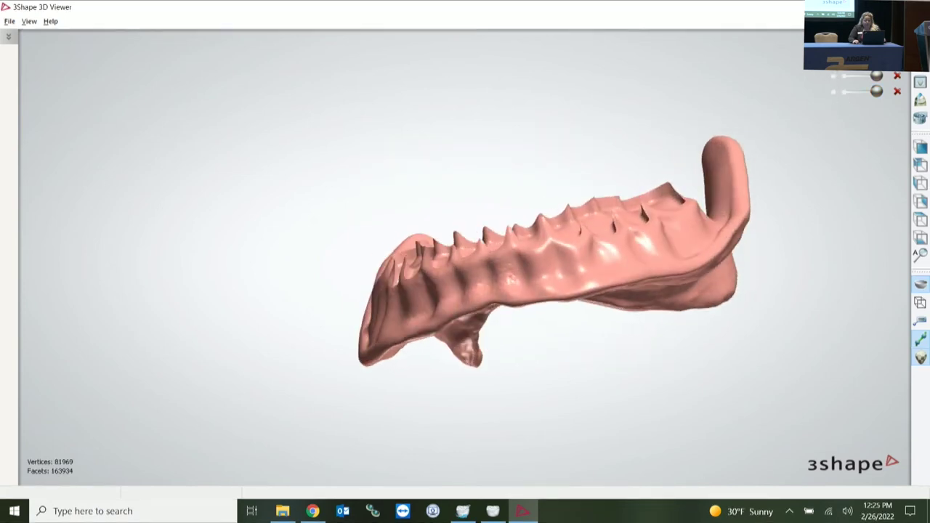
Inspect the teeth assembled on the denture base, followed by the tooth block and the base each on its own.
{"action": "left_click", "coordinate": [833, 61]}
{"action": "right_click_drag", "start_coordinate": [671, 216], "coordinate": [813, 100]}
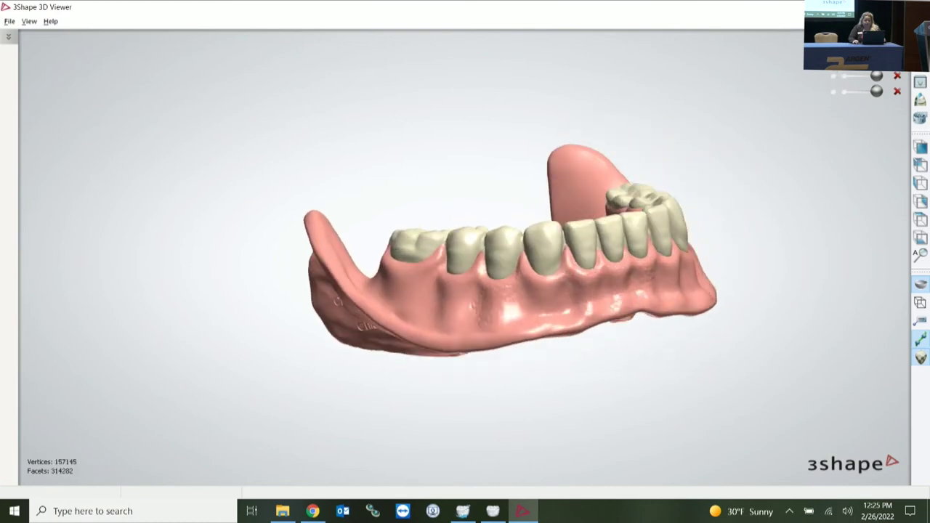
{"action": "left_click", "coordinate": [833, 46]}
{"action": "left_click", "coordinate": [833, 61]}
{"action": "left_click", "coordinate": [833, 77]}
{"action": "mouse_move", "coordinate": [579, 237]}
{"action": "right_mouse_down"}
{"action": "mouse_move", "coordinate": [520, 247]}
{"action": "mouse_move", "coordinate": [471, 292]}
{"action": "mouse_move", "coordinate": [418, 297]}
{"action": "mouse_move", "coordinate": [556, 247]}
{"action": "mouse_move", "coordinate": [646, 228]}
{"action": "mouse_move", "coordinate": [561, 237]}
{"action": "right_mouse_up"}
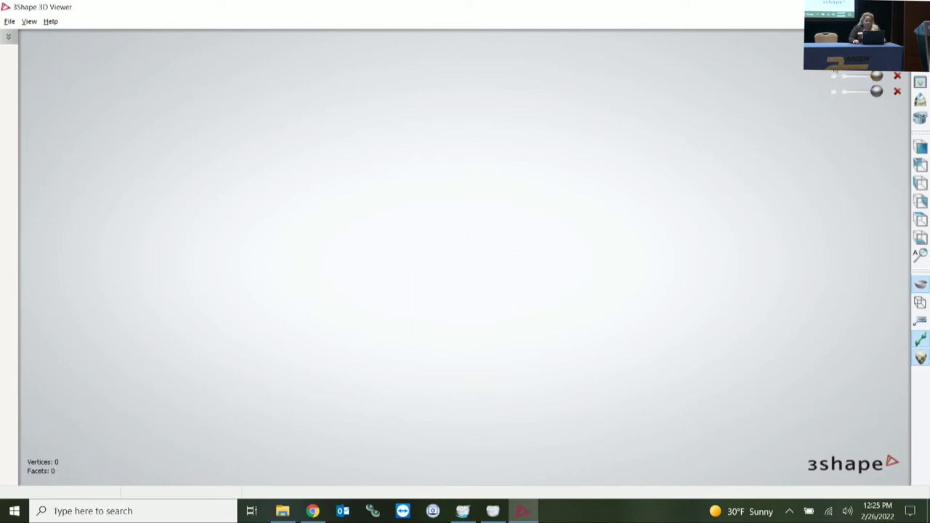
{"action": "right_click_drag", "start_coordinate": [579, 301], "coordinate": [552, 246]}
{"action": "left_click", "coordinate": [833, 60]}
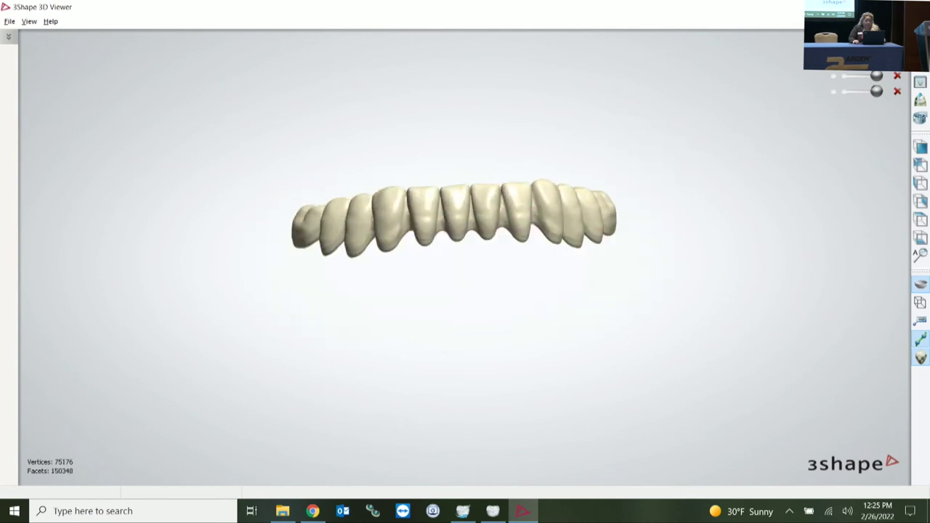
{"action": "right_click_drag", "start_coordinate": [608, 190], "coordinate": [579, 219]}
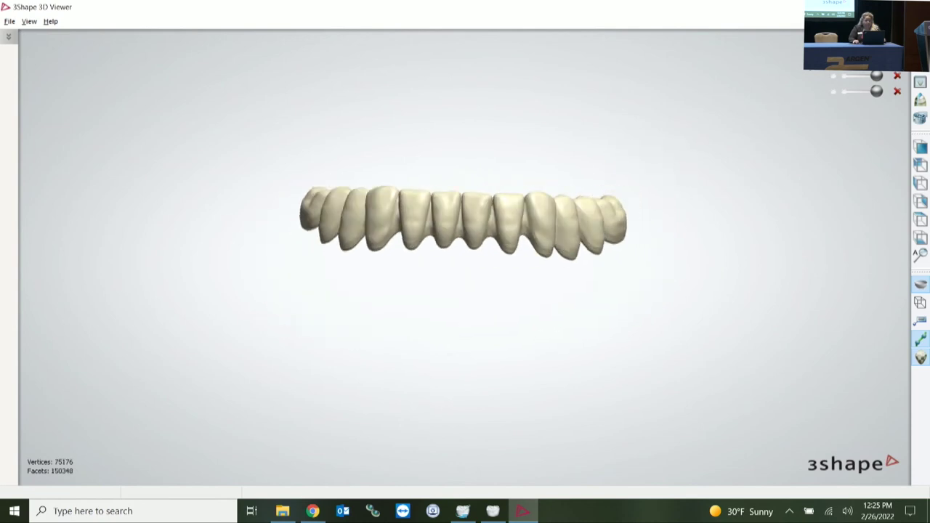
{"action": "left_click", "coordinate": [896, 91]}
{"action": "left_click", "coordinate": [833, 60]}
{"action": "right_click_drag", "start_coordinate": [546, 205], "coordinate": [538, 305]}
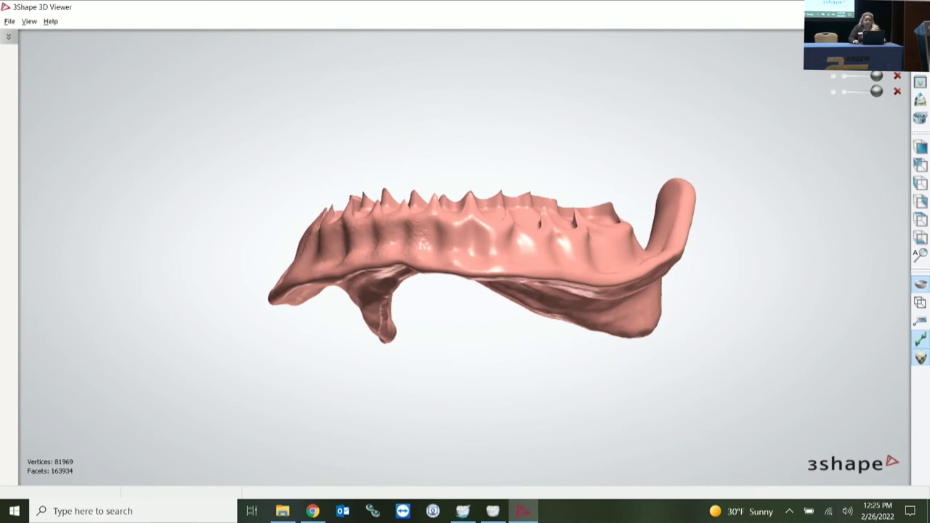
Close the 3D viewer and the CAM output folder, and deselect the denture order in the order list.
{"action": "left_click", "coordinate": [915, 6]}
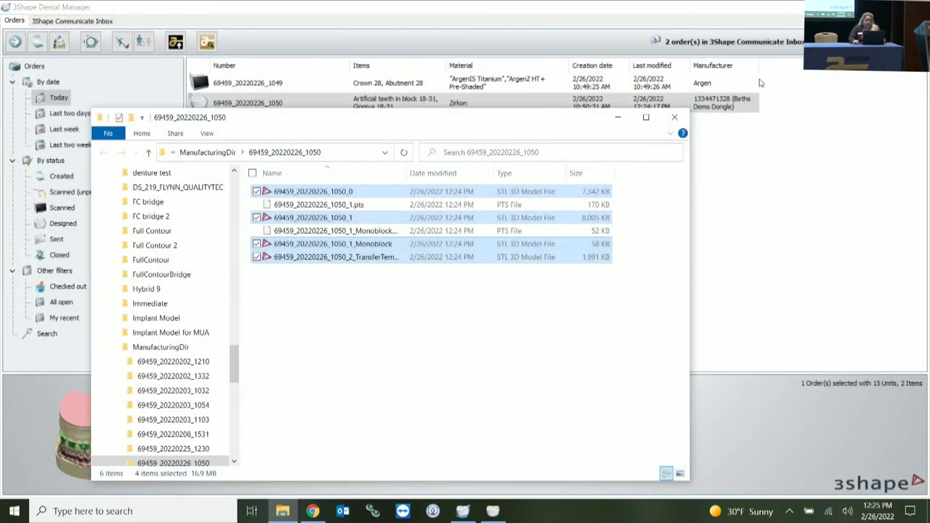
{"action": "left_click", "coordinate": [672, 120]}
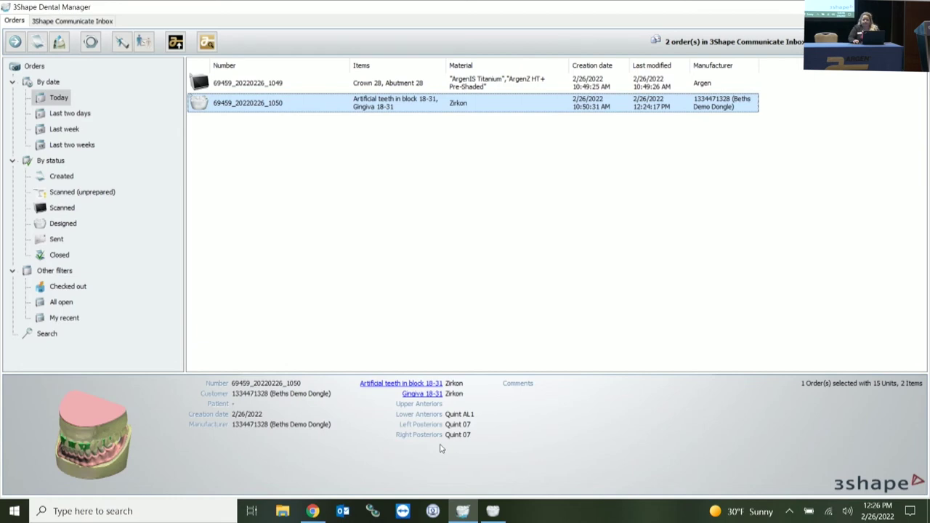
{"action": "right_click", "coordinate": [323, 211]}
{"action": "left_click", "coordinate": [297, 210]}
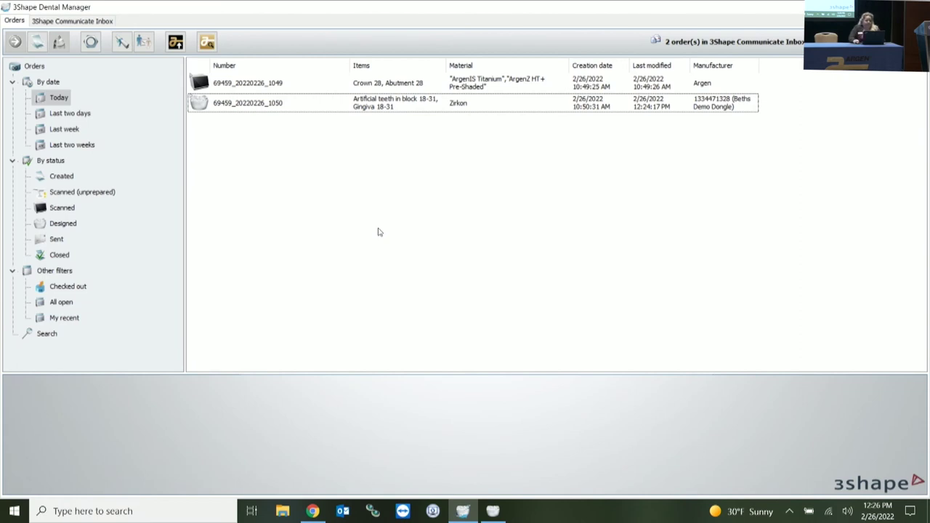
Open today's Crown 28 and Abutment 28 order for design.
{"action": "left_click", "coordinate": [271, 83]}
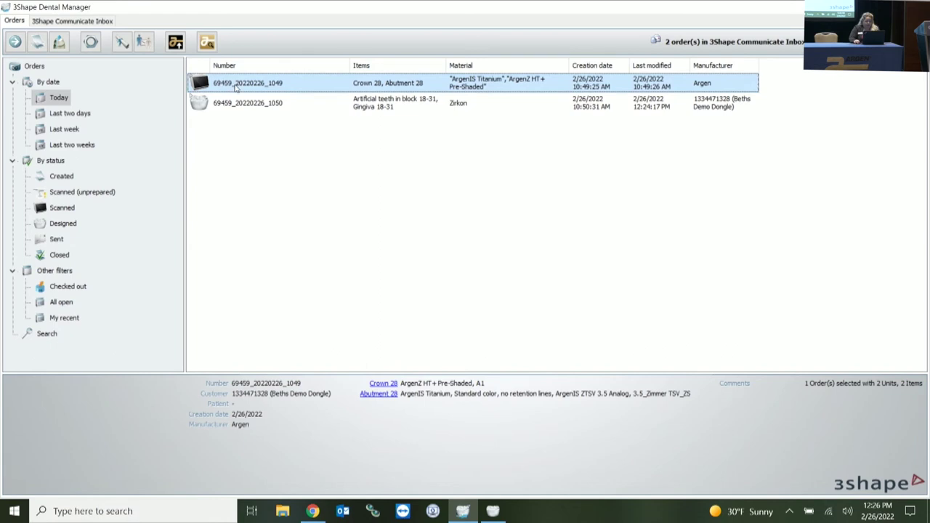
{"action": "right_click", "coordinate": [234, 86]}
{"action": "left_click", "coordinate": [269, 114]}
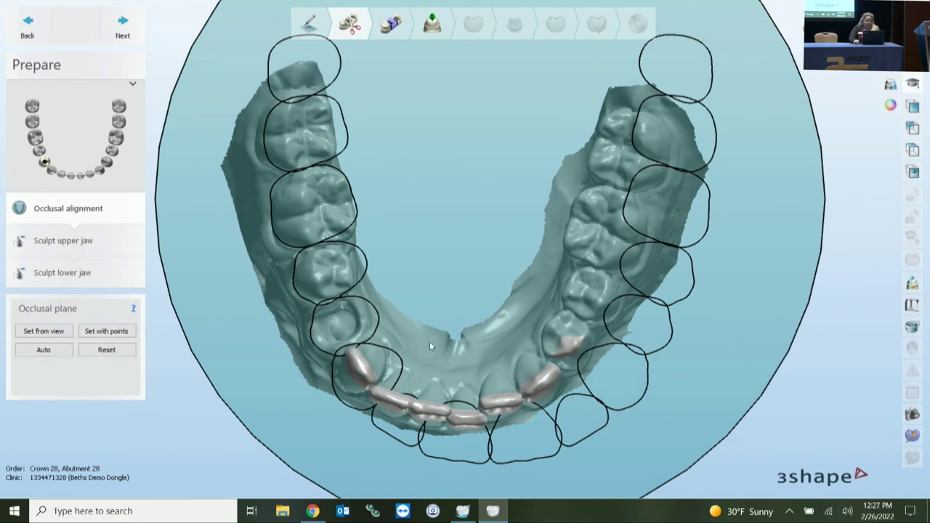
Switch to Chrome and review the Argen split file guidelines on abutment design and cement gap settings.
{"action": "left_click", "coordinate": [319, 511]}
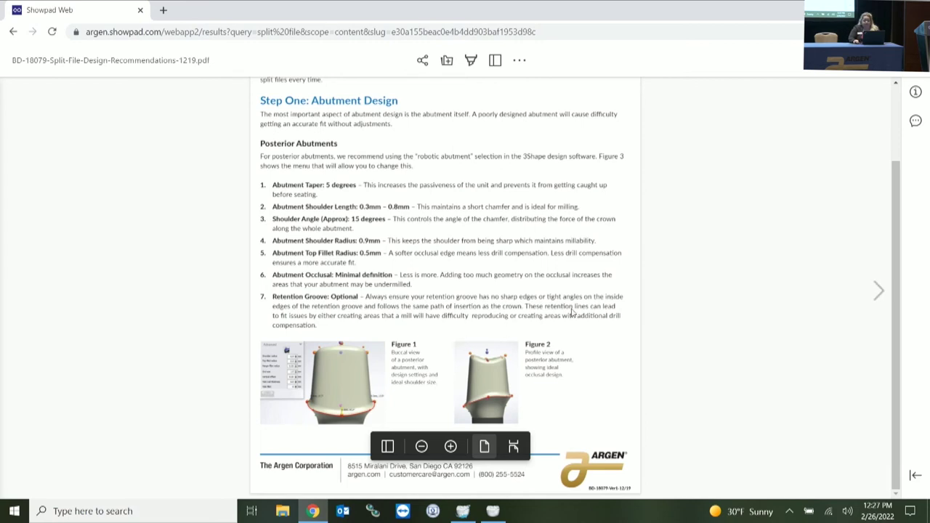
{"action": "left_click", "coordinate": [879, 291]}
{"action": "left_click", "coordinate": [878, 291]}
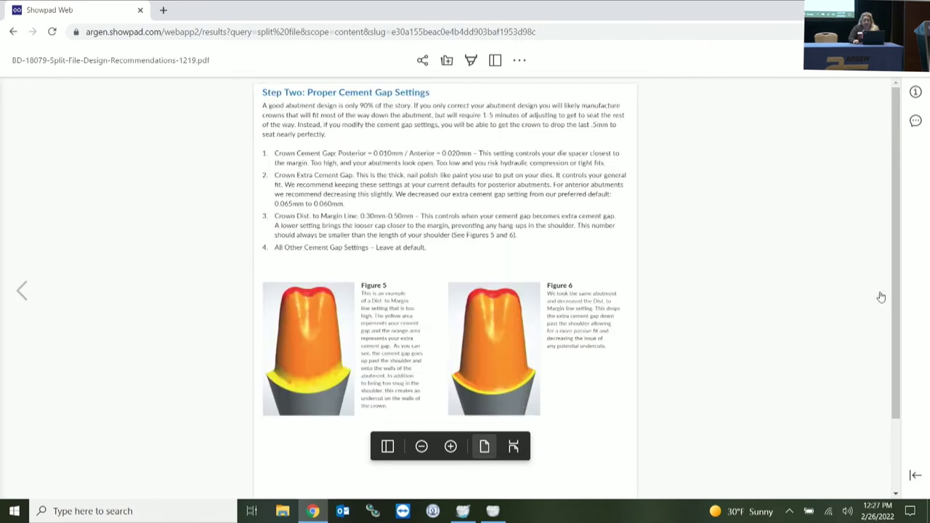
{"action": "left_click", "coordinate": [25, 294]}
{"action": "left_click", "coordinate": [24, 293]}
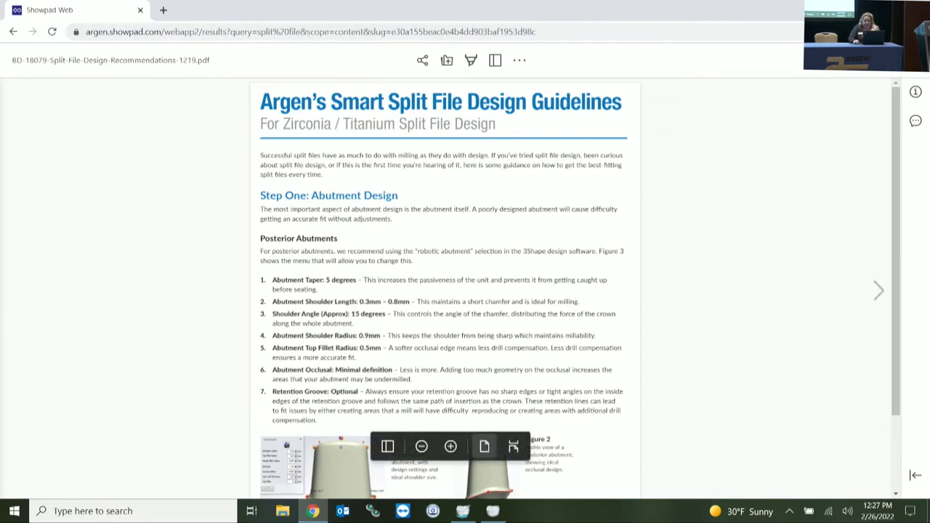
Return to the Crown 28 and Abutment 28 design and skip ahead to the annotations of the Segmentation stage.
{"action": "left_click", "coordinate": [864, 9]}
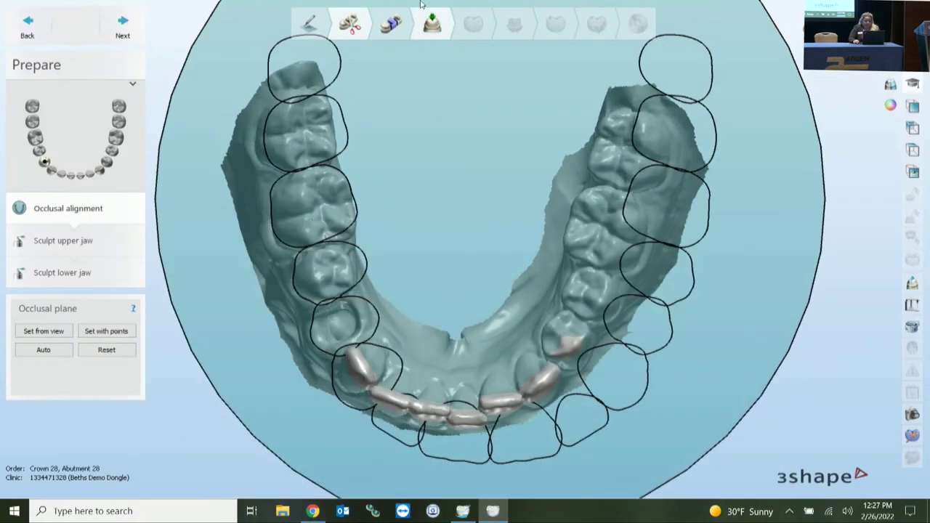
{"action": "left_click", "coordinate": [380, 26]}
{"action": "left_click", "coordinate": [384, 24]}
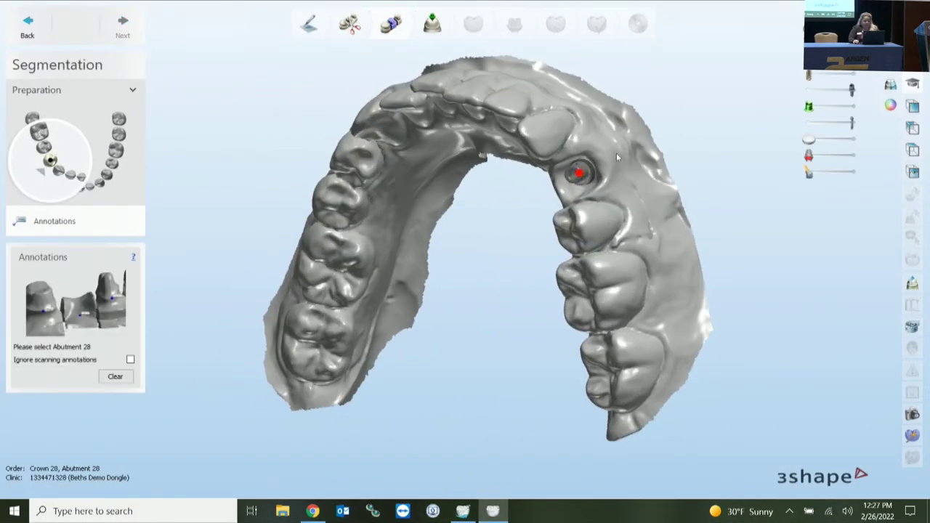
Advance to Anatomy pre-design and move, rotate and scale Crown 28 to fit between the neighbouring teeth.
{"action": "left_click", "coordinate": [124, 33]}
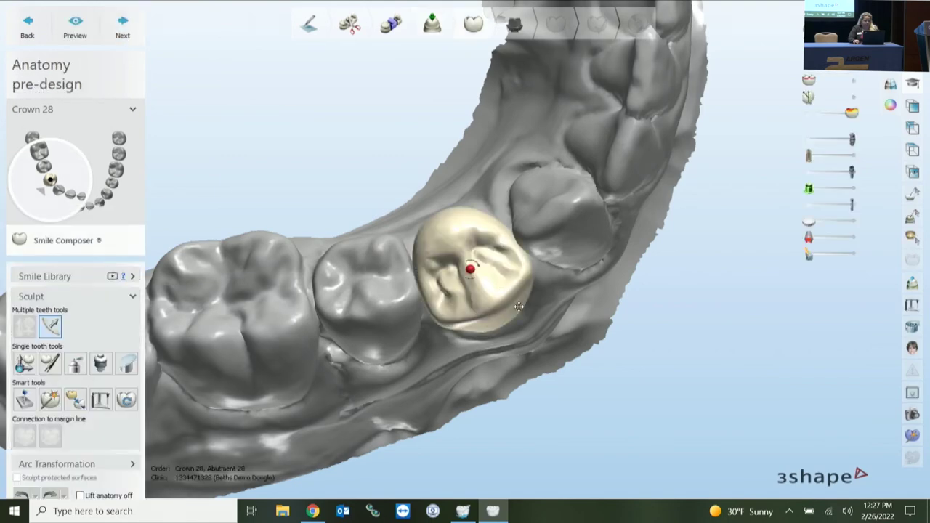
{"action": "left_click", "coordinate": [24, 363]}
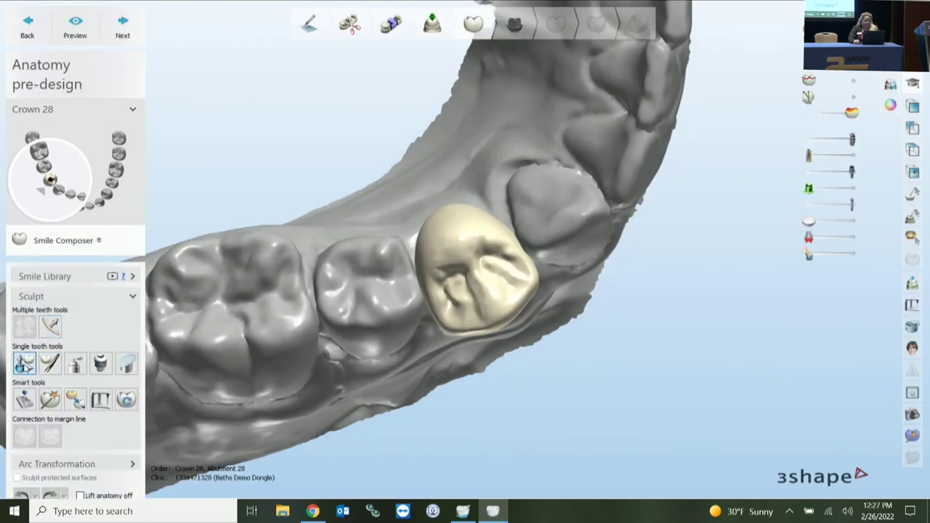
{"action": "left_click_drag", "start_coordinate": [425, 186], "coordinate": [444, 183]}
{"action": "right_click_drag", "start_coordinate": [491, 355], "coordinate": [462, 168]}
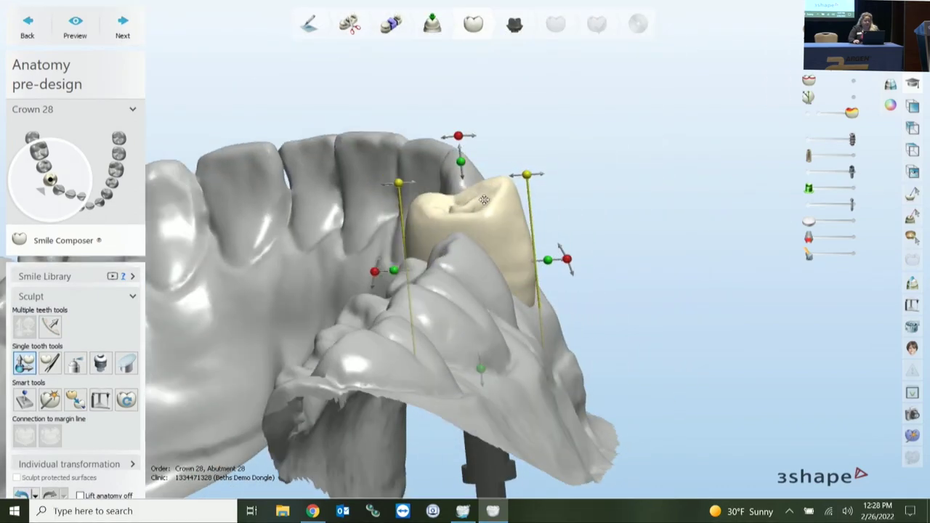
{"action": "left_click_drag", "start_coordinate": [484, 200], "coordinate": [479, 210]}
{"action": "left_click_drag", "start_coordinate": [456, 147], "coordinate": [404, 158]}
{"action": "left_click_drag", "start_coordinate": [441, 211], "coordinate": [454, 230]}
{"action": "right_click_drag", "start_coordinate": [453, 230], "coordinate": [374, 266]}
{"action": "left_click_drag", "start_coordinate": [461, 258], "coordinate": [471, 254]}
{"action": "right_click_drag", "start_coordinate": [470, 254], "coordinate": [540, 328]}
{"action": "left_click_drag", "start_coordinate": [465, 220], "coordinate": [468, 233]}
{"action": "left_click_drag", "start_coordinate": [480, 276], "coordinate": [483, 282]}
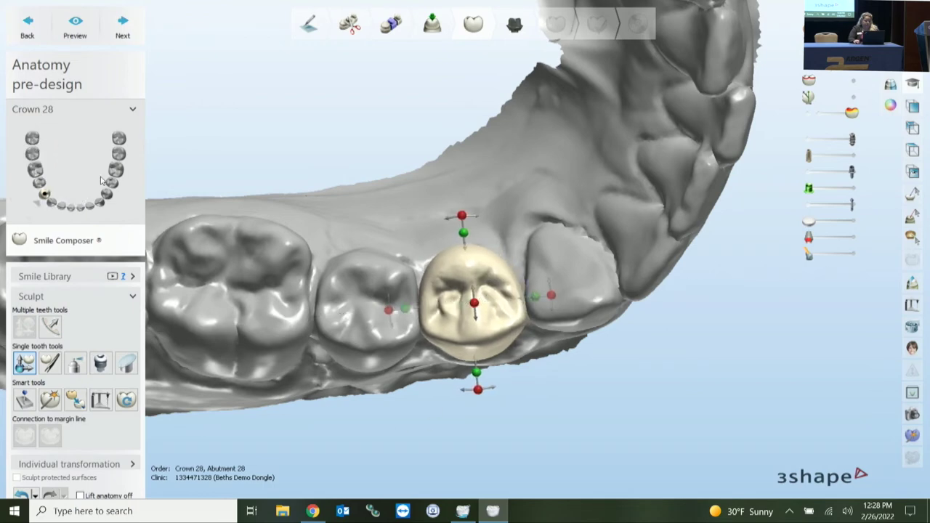
Advance to the parametric design of Abutment 28, select the Robotic Abutment type and reset the abutment shape.
{"action": "left_click", "coordinate": [122, 25]}
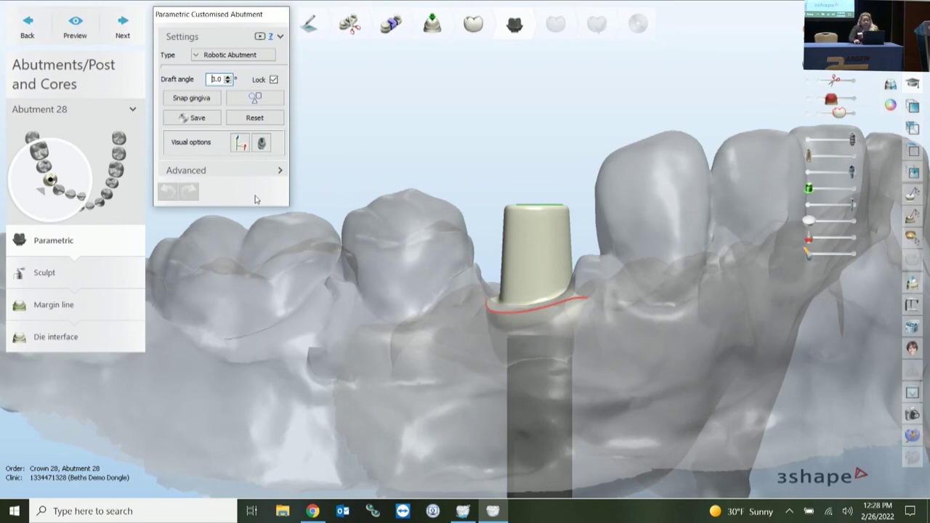
{"action": "left_click", "coordinate": [230, 55]}
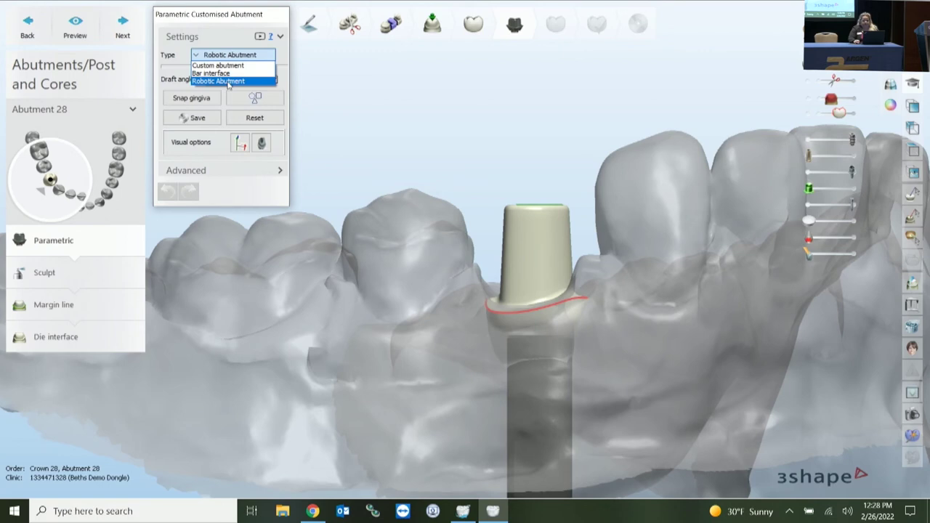
{"action": "left_click", "coordinate": [228, 82]}
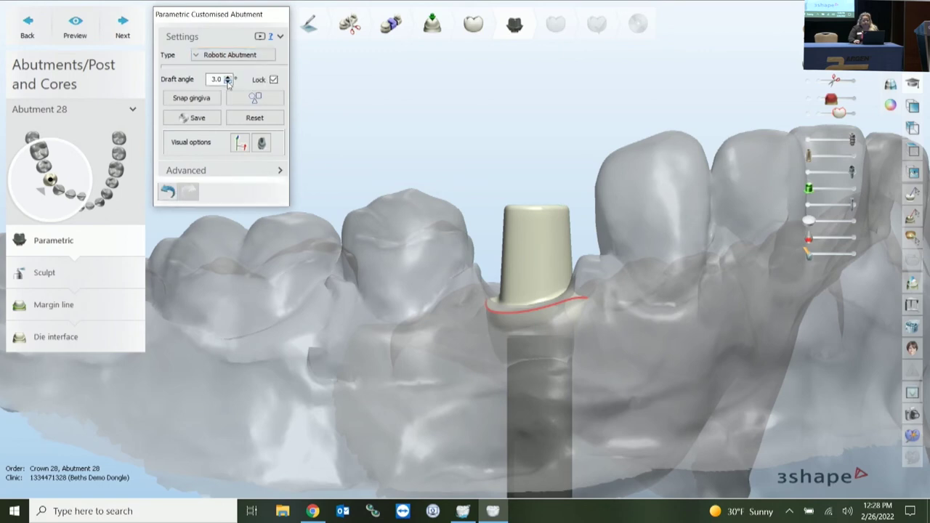
{"action": "left_click", "coordinate": [249, 124]}
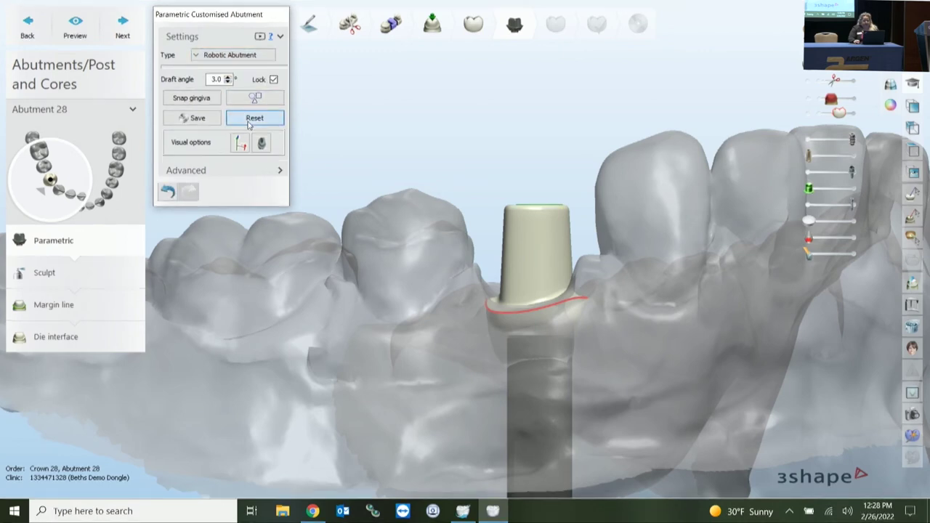
{"action": "left_click", "coordinate": [266, 160]}
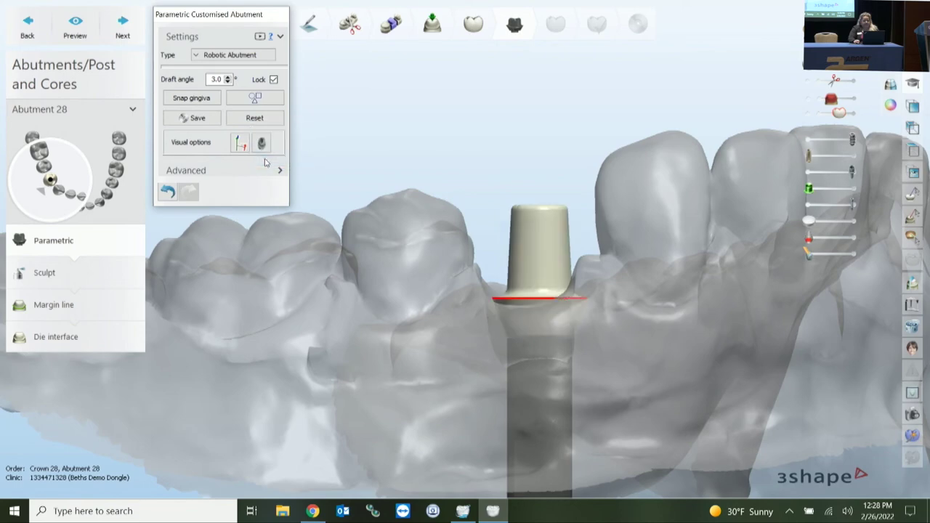
Adjust the mesial and lingual outer control points around the Abutment 28 margin to align it with the socket.
{"action": "left_click", "coordinate": [537, 218]}
{"action": "scroll", "coordinate": [672, 339], "scroll_direction": "up", "scroll_amount": 2}
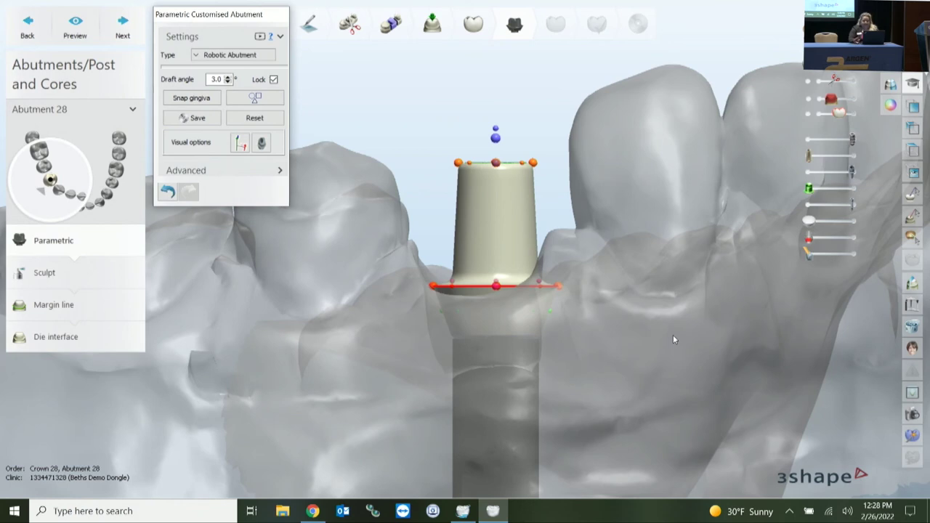
{"action": "right_click_drag", "start_coordinate": [596, 306], "coordinate": [597, 415]}
{"action": "right_click_drag", "start_coordinate": [597, 323], "coordinate": [600, 315]}
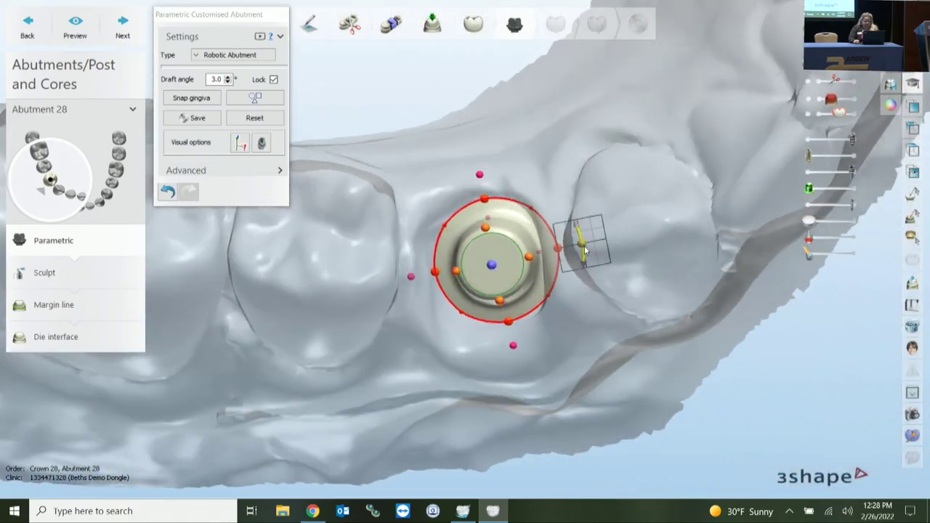
{"action": "left_click_drag", "start_coordinate": [584, 245], "coordinate": [584, 248]}
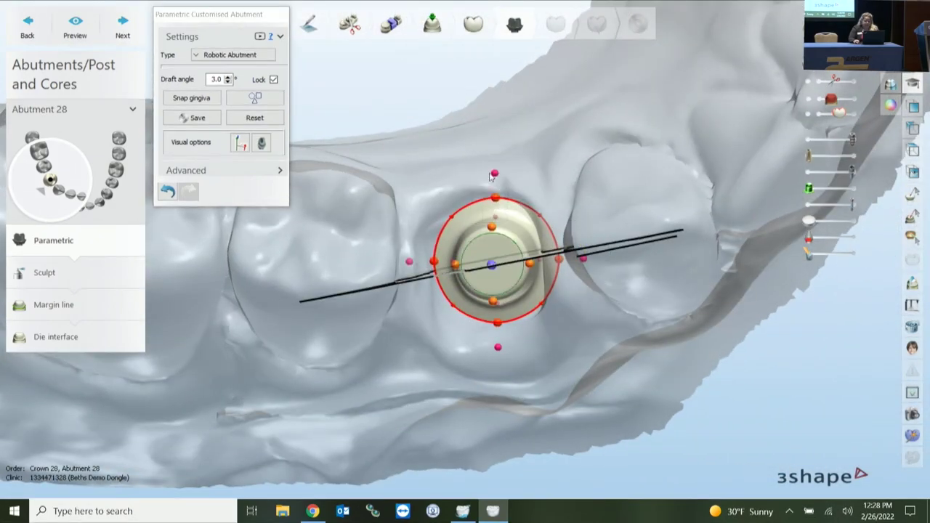
{"action": "left_click_drag", "start_coordinate": [495, 173], "coordinate": [488, 169]}
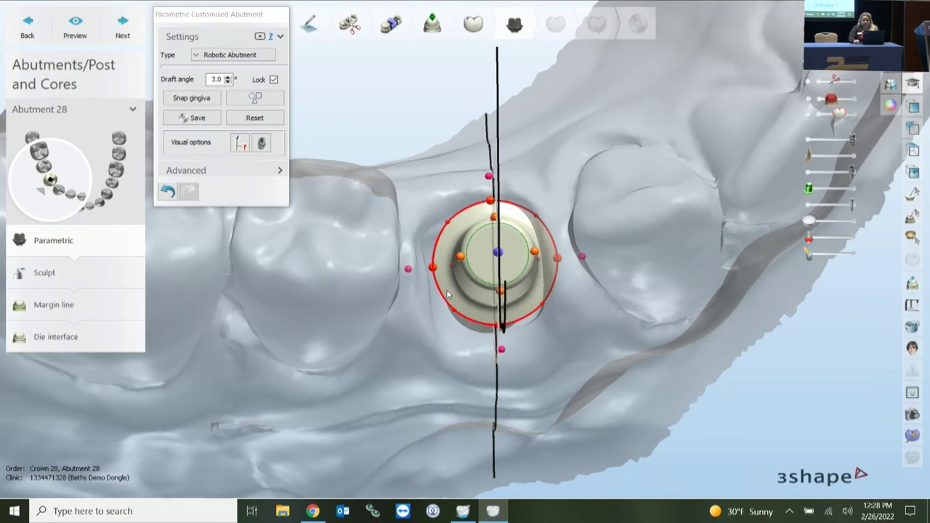
Lower the buccal and lingual margin points of Abutment 28 to follow the gingiva.
{"action": "right_click_drag", "start_coordinate": [442, 321], "coordinate": [433, 221]}
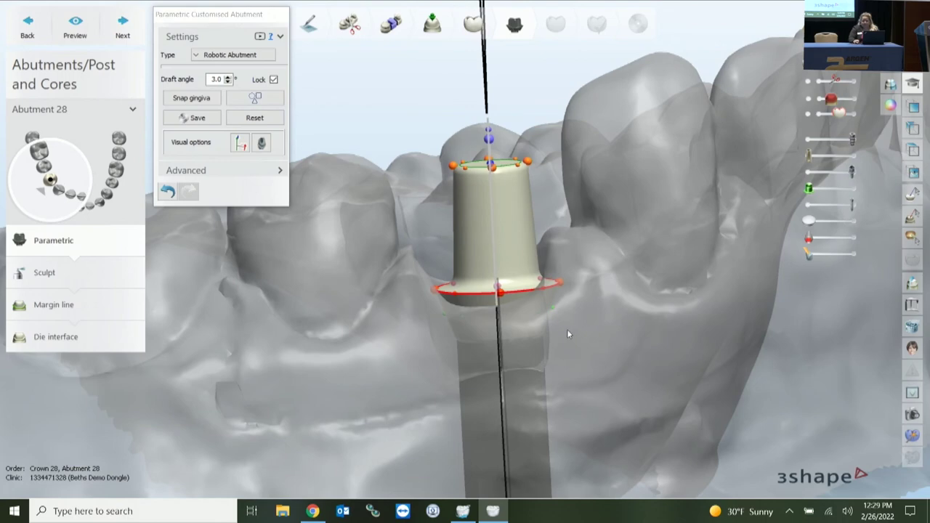
{"action": "right_click_drag", "start_coordinate": [571, 311], "coordinate": [537, 231]}
{"action": "left_click_drag", "start_coordinate": [538, 231], "coordinate": [535, 228]}
{"action": "left_click_drag", "start_coordinate": [394, 283], "coordinate": [370, 261]}
{"action": "right_click_drag", "start_coordinate": [371, 261], "coordinate": [464, 318]}
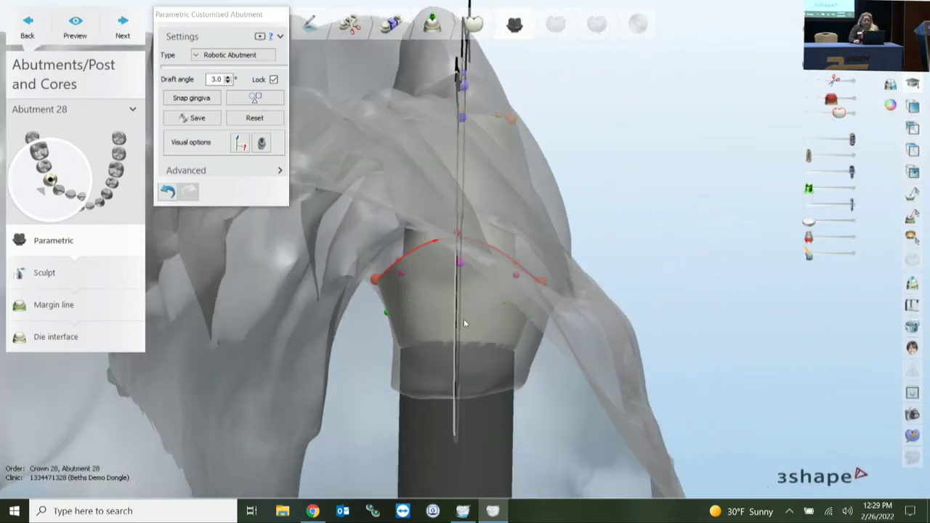
{"action": "left_click_drag", "start_coordinate": [376, 282], "coordinate": [377, 295]}
{"action": "left_click_drag", "start_coordinate": [544, 277], "coordinate": [552, 318]}
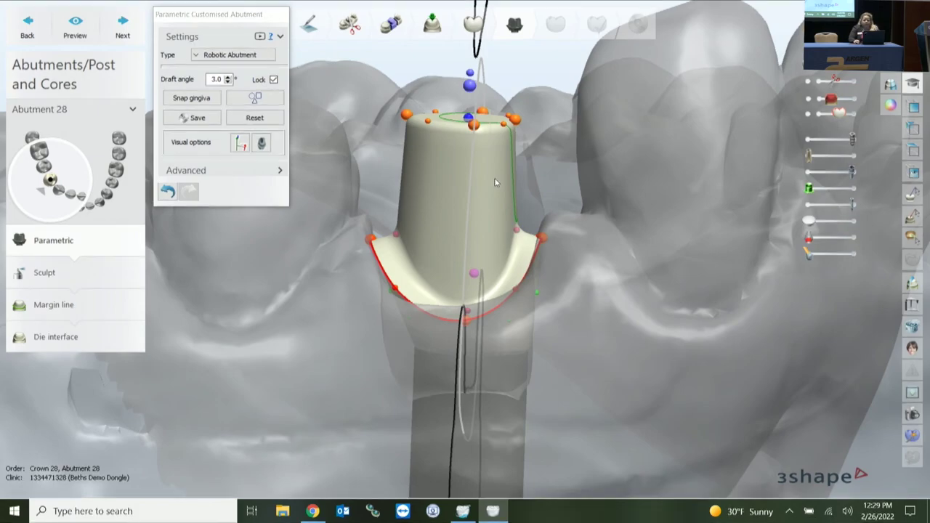
Widen the abutment margin slightly on the mesial side and shift its lingual, buccal and corner points to refine the outline.
{"action": "right_click_drag", "start_coordinate": [505, 220], "coordinate": [588, 313]}
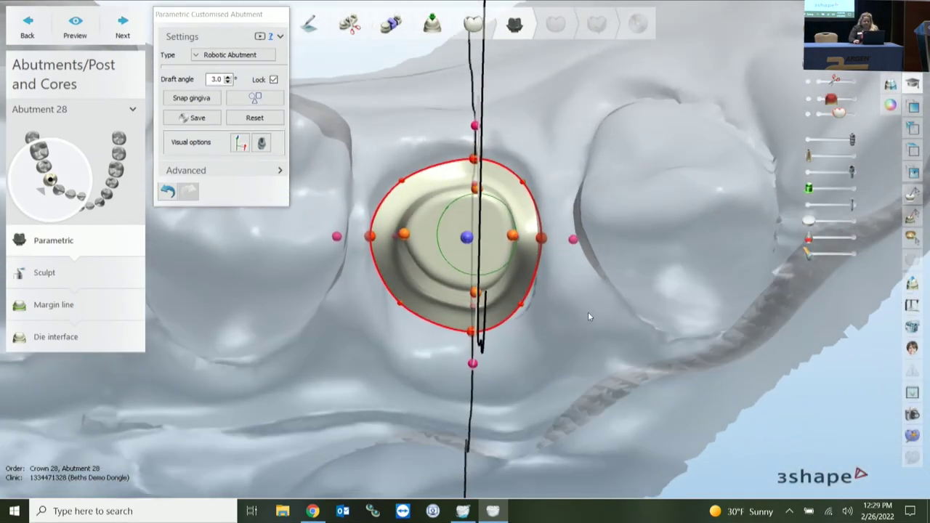
{"action": "left_click_drag", "start_coordinate": [541, 238], "coordinate": [548, 239]}
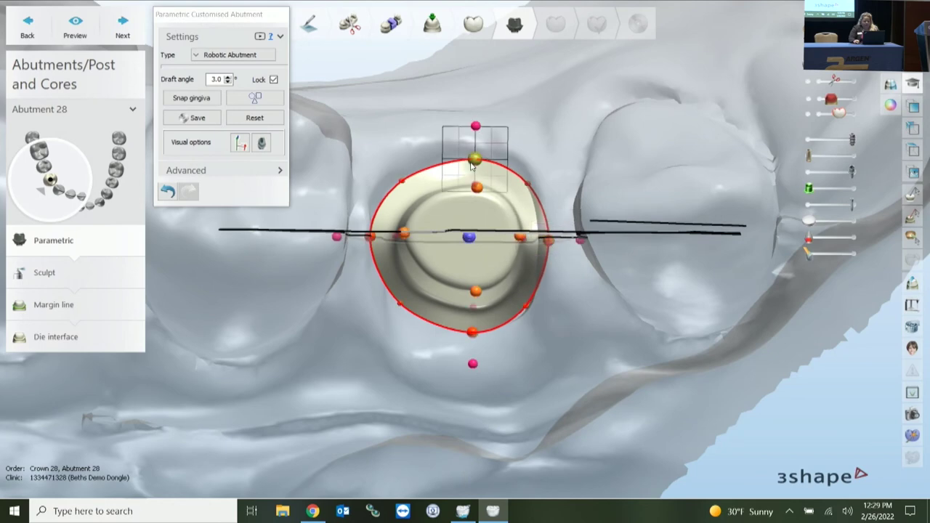
{"action": "left_click_drag", "start_coordinate": [473, 165], "coordinate": [466, 157]}
{"action": "left_click_drag", "start_coordinate": [472, 336], "coordinate": [465, 333]}
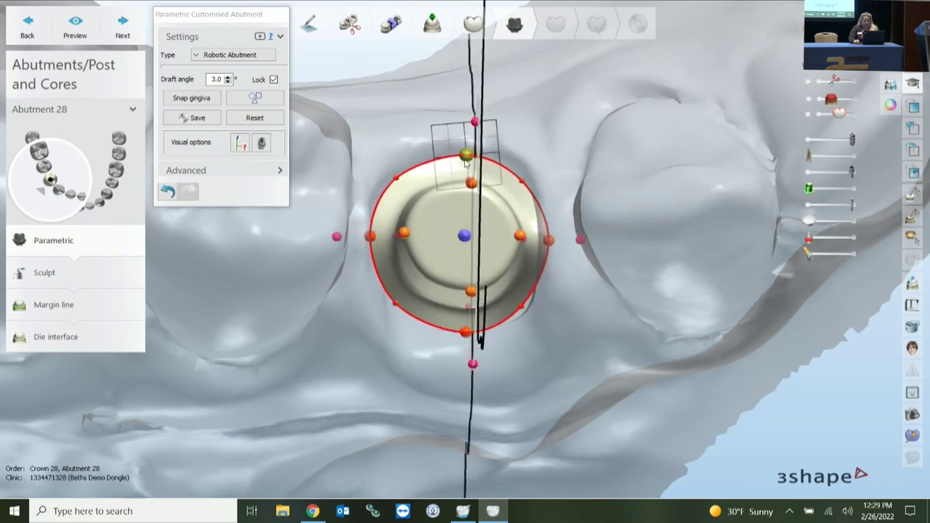
{"action": "right_click_drag", "start_coordinate": [520, 351], "coordinate": [607, 389]}
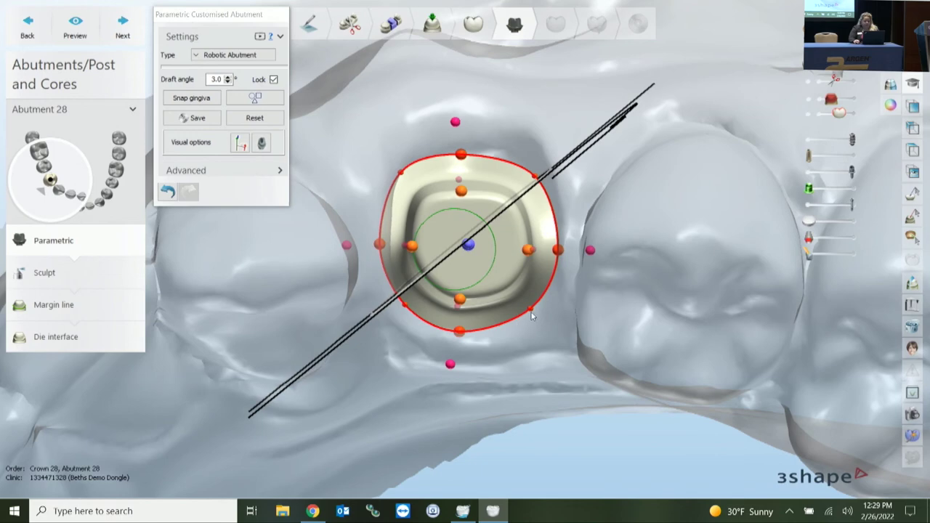
{"action": "left_click_drag", "start_coordinate": [457, 332], "coordinate": [468, 332]}
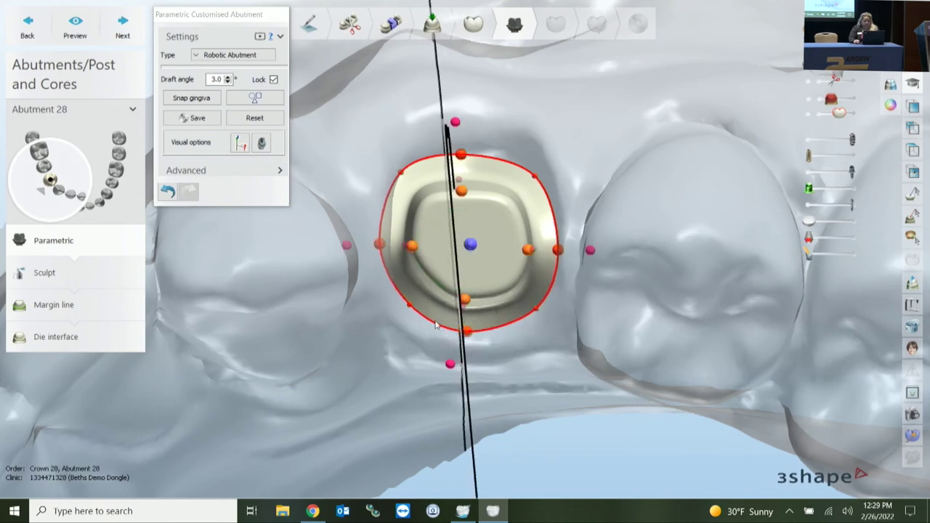
{"action": "left_click_drag", "start_coordinate": [411, 309], "coordinate": [409, 308]}
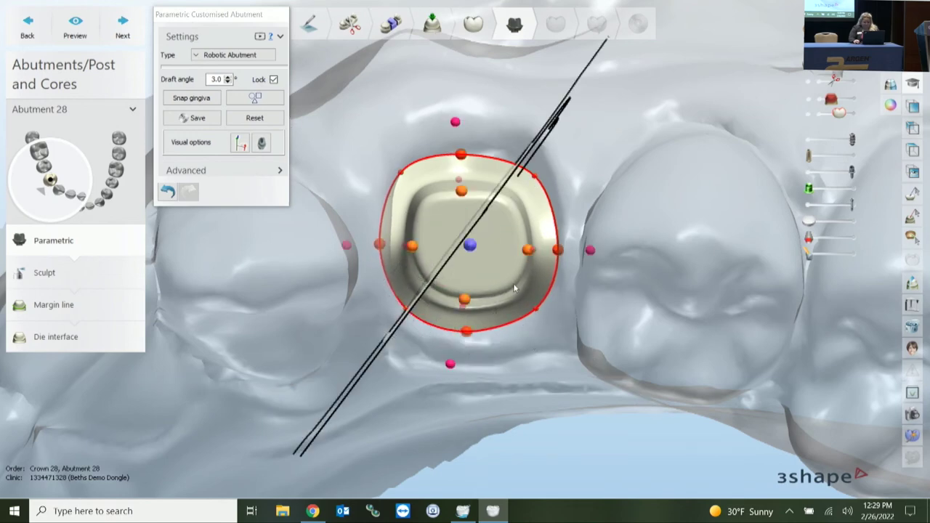
Reshape the abutment's cross-section by blending its base shape about 32% towards the inverted triangle.
{"action": "right_click_drag", "start_coordinate": [587, 291], "coordinate": [499, 206]}
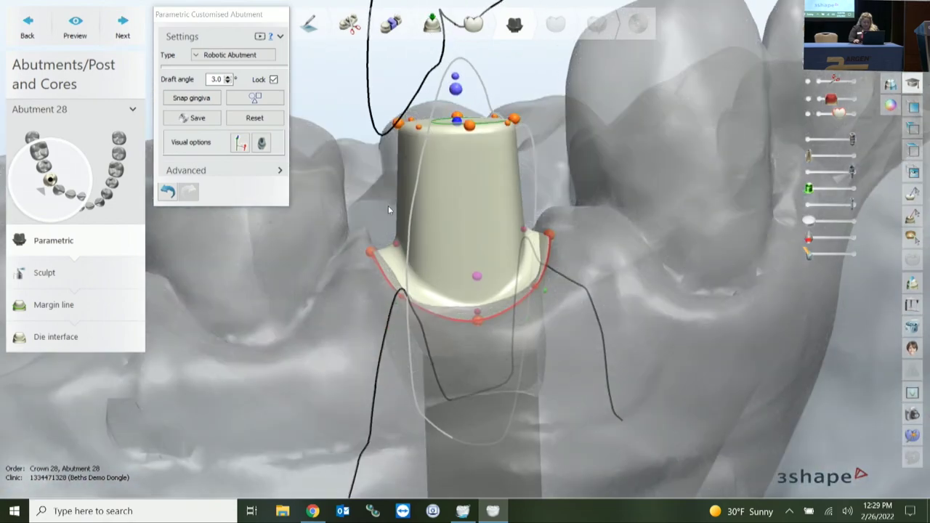
{"action": "left_click", "coordinate": [256, 97]}
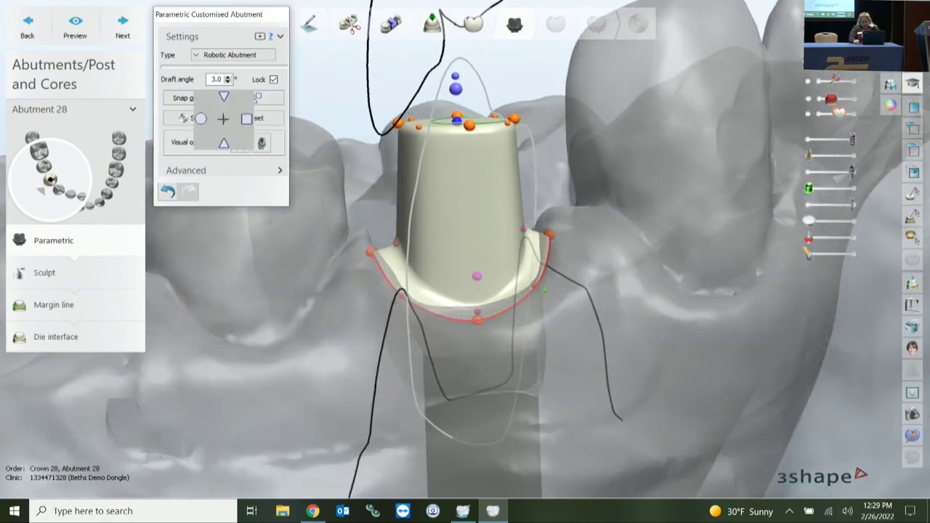
{"action": "mouse_move", "coordinate": [223, 119]}
{"action": "left_mouse_down"}
{"action": "mouse_move", "coordinate": [247, 121]}
{"action": "mouse_move", "coordinate": [225, 124]}
{"action": "left_mouse_up"}
{"action": "right_click_drag", "start_coordinate": [592, 119], "coordinate": [591, 211]}
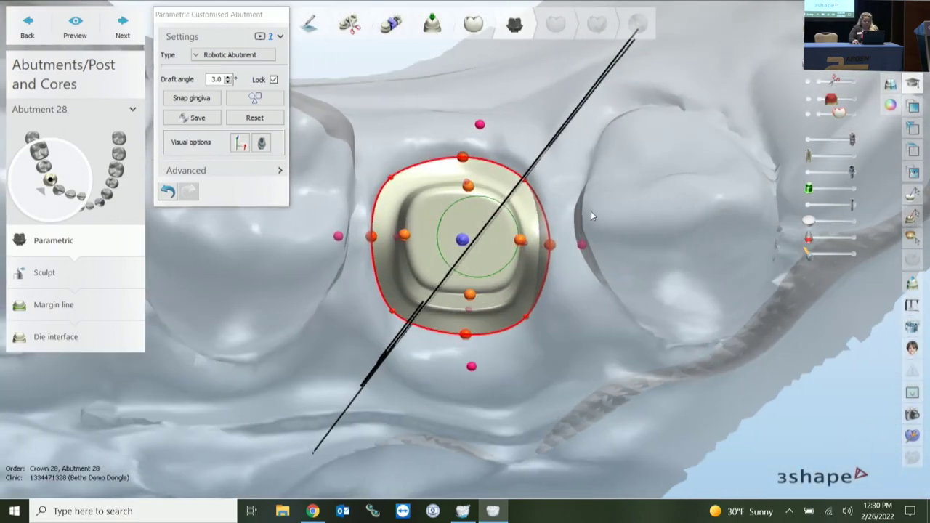
{"action": "left_click_drag", "start_coordinate": [260, 98], "coordinate": [223, 110]}
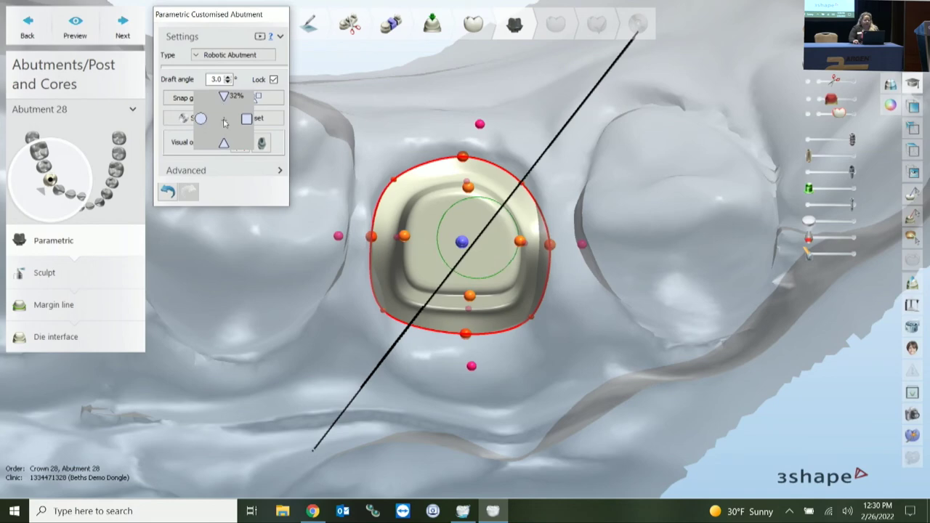
{"action": "left_click", "coordinate": [224, 119]}
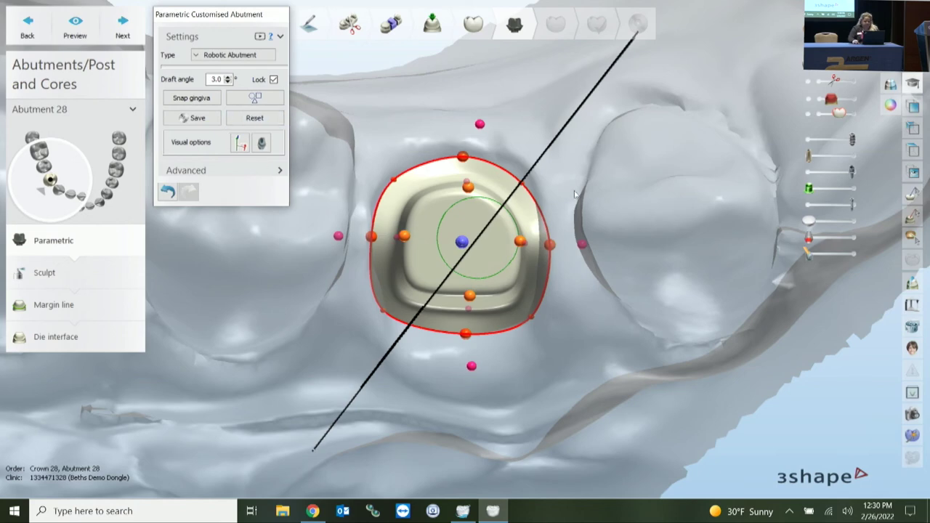
Fine-tune the mesial and corner points of the abutment margin to round off its outline.
{"action": "left_click", "coordinate": [549, 246]}
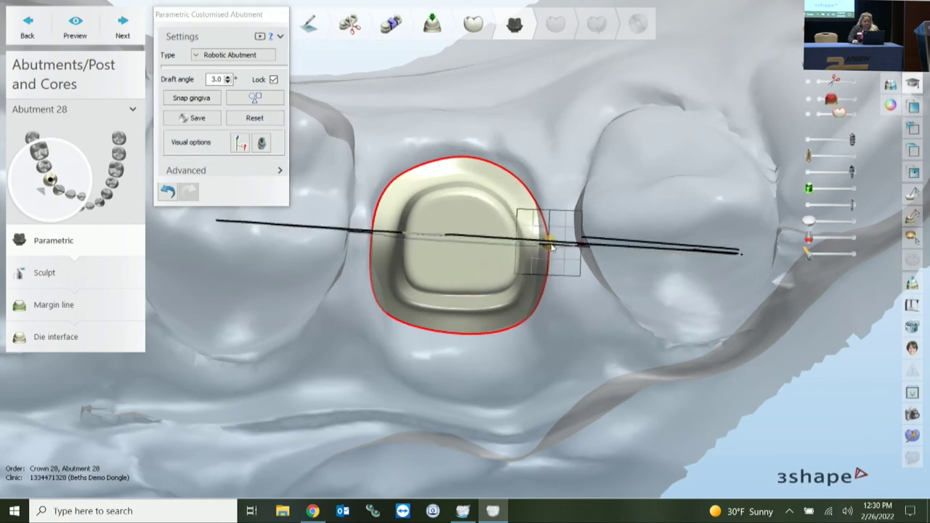
{"action": "left_click", "coordinate": [395, 185]}
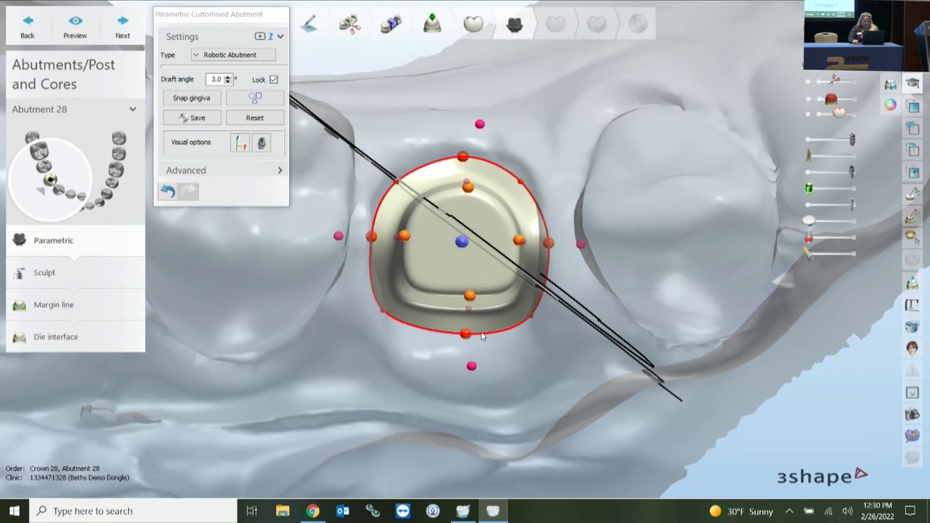
{"action": "left_click", "coordinate": [536, 314]}
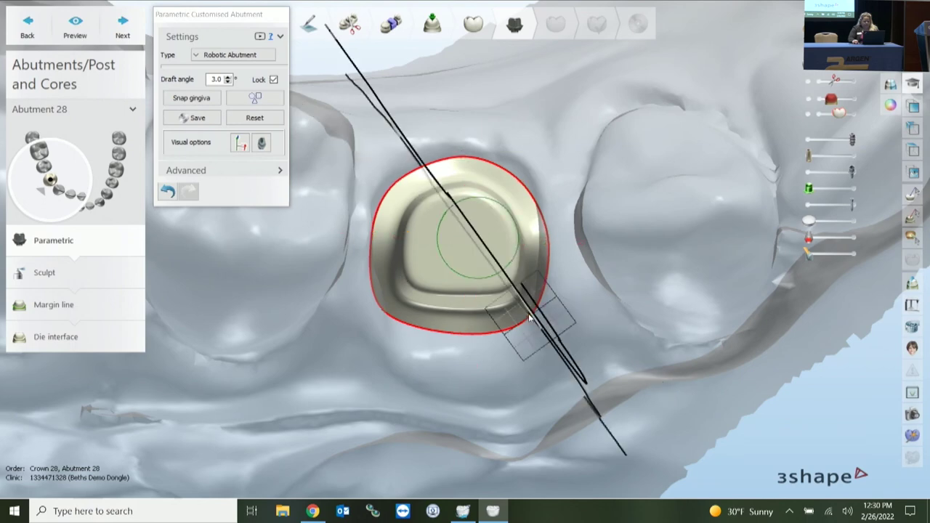
{"action": "left_click", "coordinate": [384, 313]}
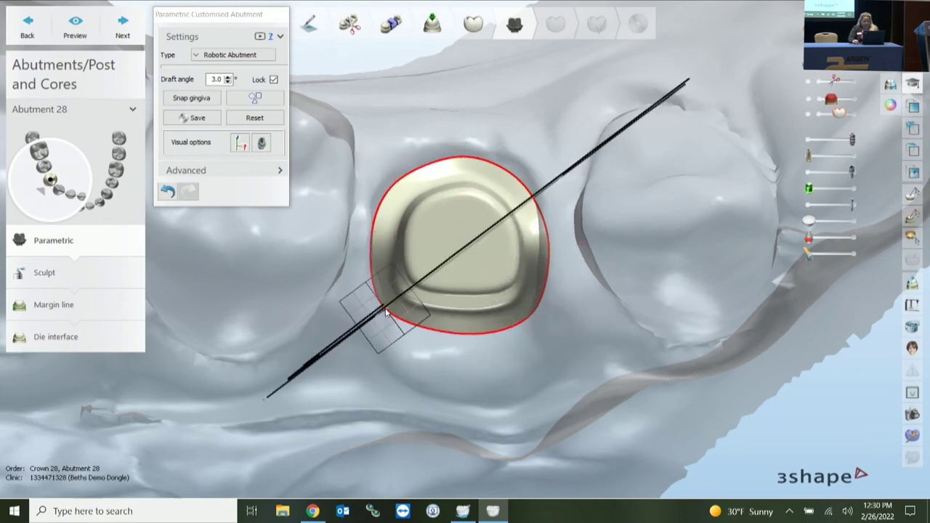
Show the advanced parametric settings and set the abutment's draft angle to 5°.
{"action": "right_click_drag", "start_coordinate": [482, 285], "coordinate": [642, 307]}
{"action": "scroll", "coordinate": [639, 280], "scroll_direction": "down", "scroll_amount": 3}
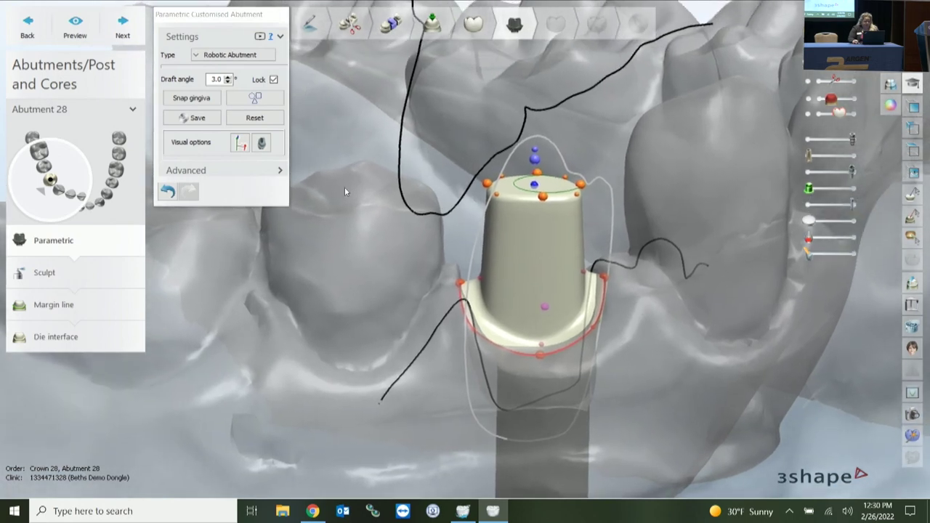
{"action": "left_click", "coordinate": [206, 170]}
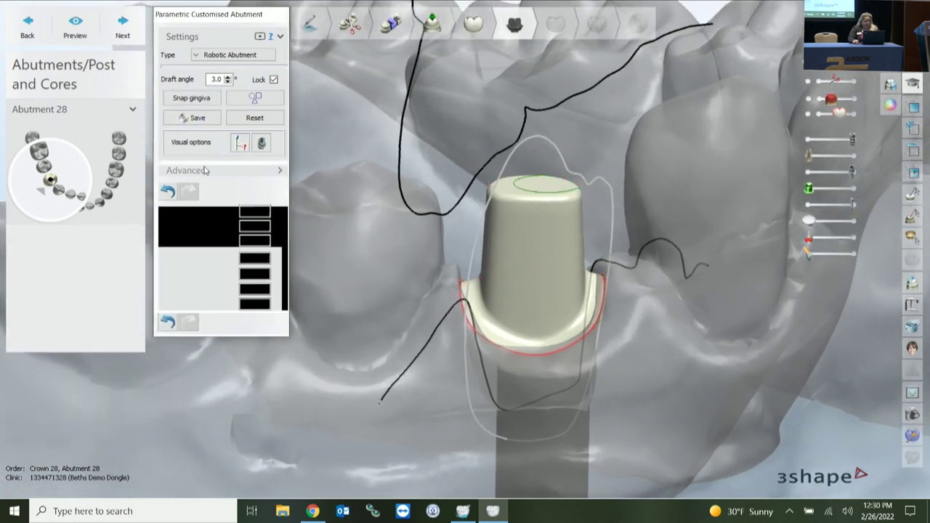
{"action": "double_click", "coordinate": [211, 79]}
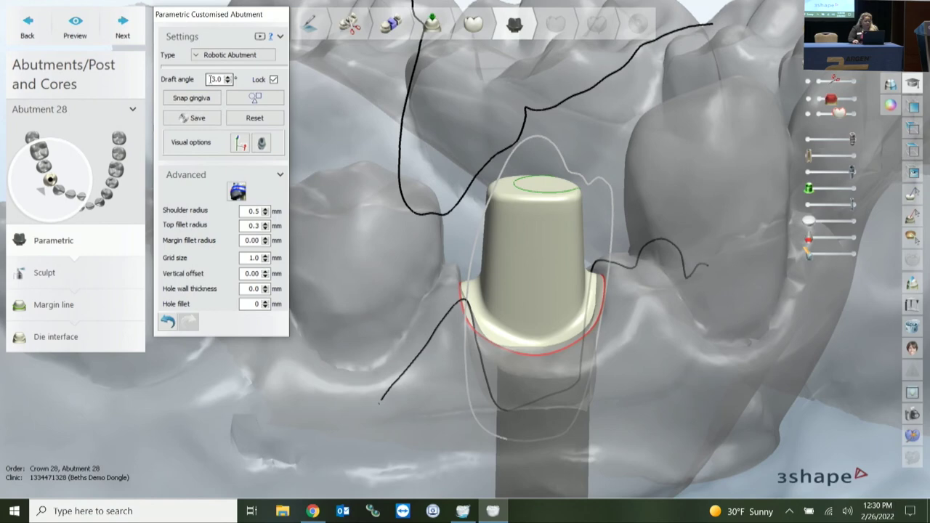
{"action": "type", "text": "5"}
{"action": "key", "text": "Return"}
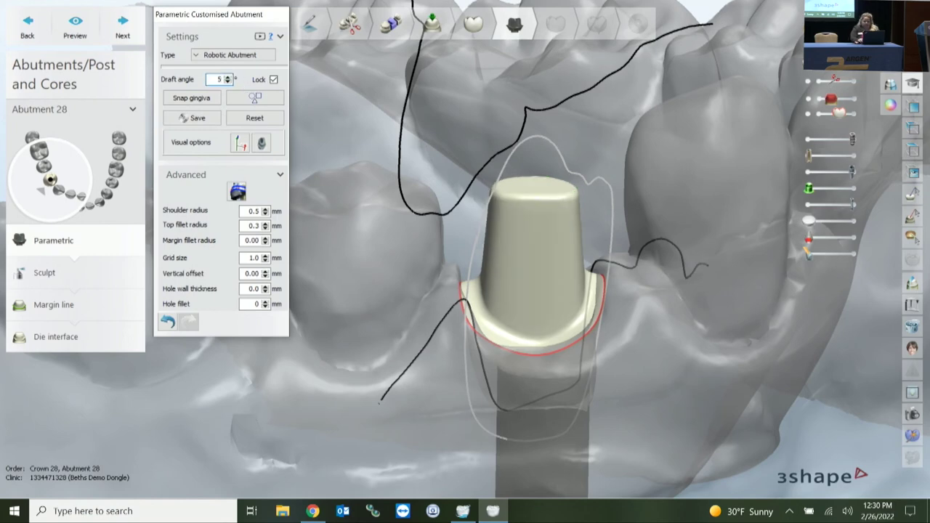
Try several smaller and larger draft angles on the abutment and return the value to 5°.
{"action": "type", "text": "0"}
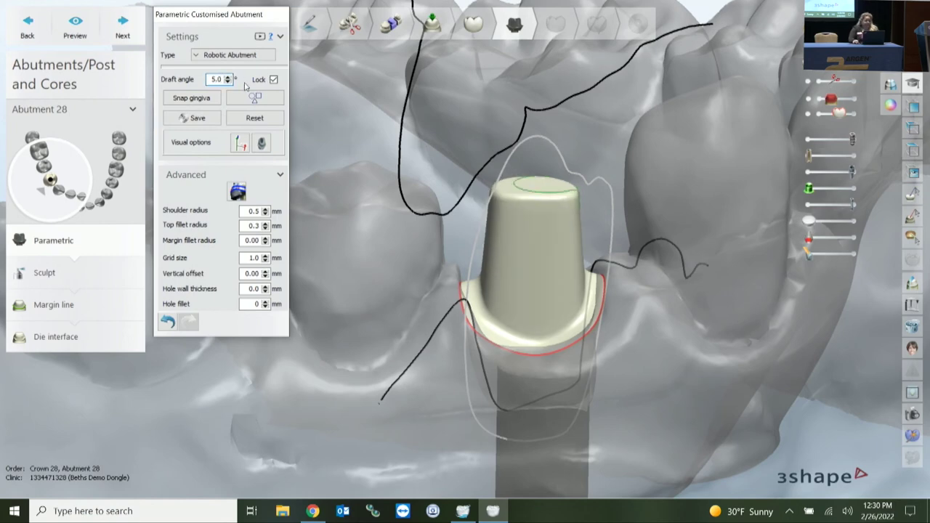
{"action": "right_click_drag", "start_coordinate": [641, 231], "coordinate": [630, 218]}
{"action": "left_click", "coordinate": [219, 82]}
{"action": "scroll", "coordinate": [219, 81], "scroll_direction": "up", "scroll_amount": 10}
{"action": "scroll", "coordinate": [219, 82], "scroll_direction": "down", "scroll_amount": 12}
{"action": "scroll", "coordinate": [219, 81], "scroll_direction": "up", "scroll_amount": 18}
{"action": "scroll", "coordinate": [218, 81], "scroll_direction": "down", "scroll_amount": 2}
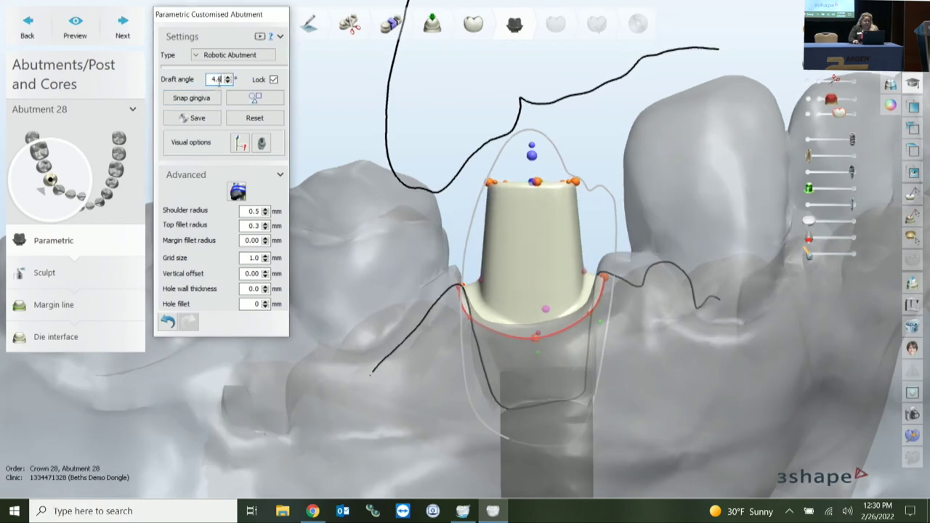
{"action": "scroll", "coordinate": [219, 83], "scroll_direction": "up", "scroll_amount": 1}
{"action": "scroll", "coordinate": [218, 82], "scroll_direction": "down", "scroll_amount": 1}
{"action": "right_click_drag", "start_coordinate": [402, 149], "coordinate": [400, 146]}
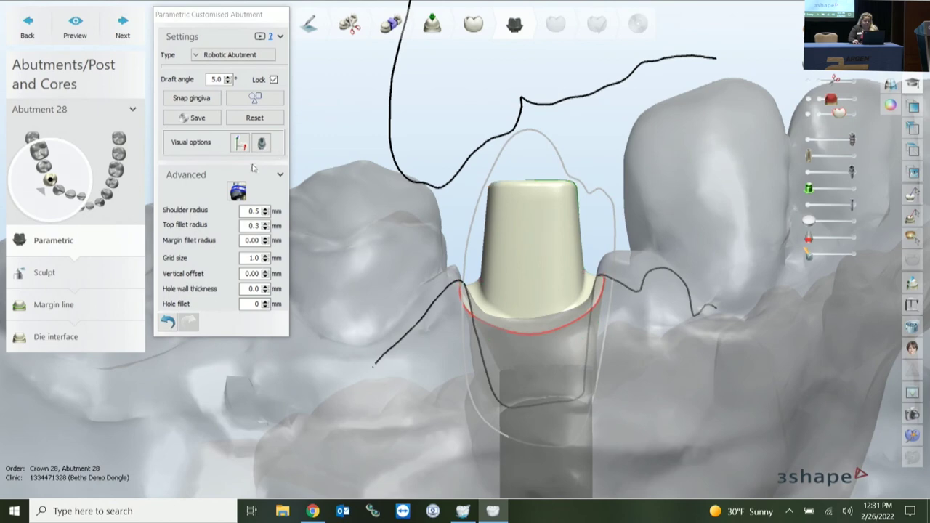
Hide the jaw scan around Abutment 28 to show the abutment on its own with the cross-section outlines.
{"action": "left_click", "coordinate": [254, 210]}
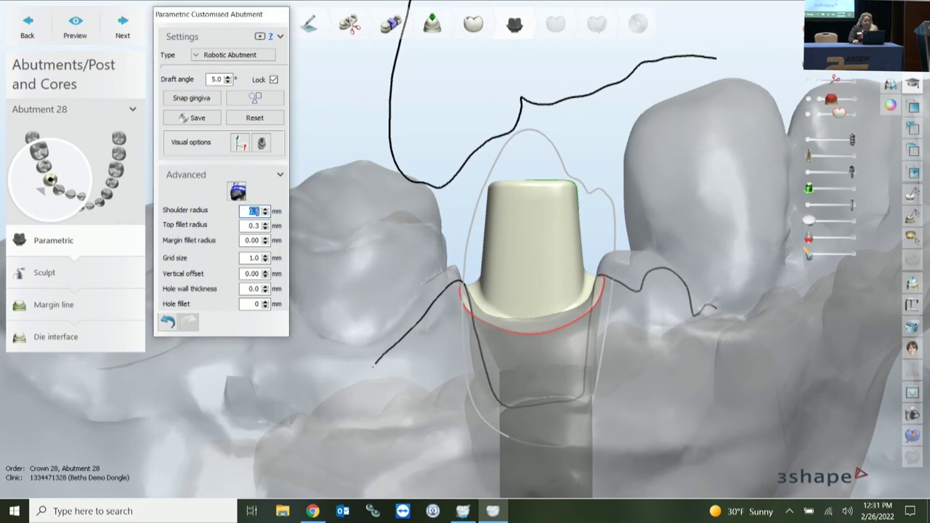
{"action": "scroll", "coordinate": [499, 281], "scroll_direction": "up", "scroll_amount": 2}
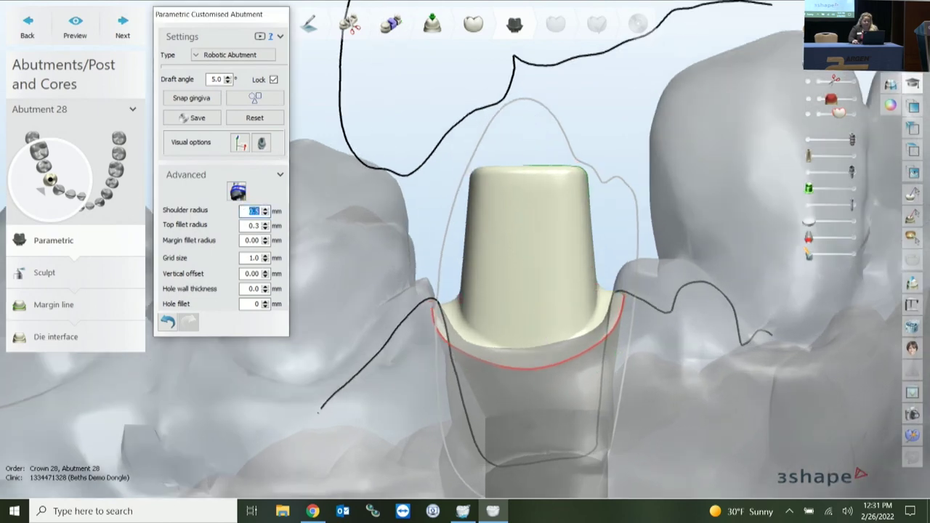
{"action": "left_click", "coordinate": [834, 81]}
{"action": "middle_click_drag", "start_coordinate": [656, 304], "coordinate": [632, 255]}
{"action": "scroll", "coordinate": [633, 255], "scroll_direction": "down", "scroll_amount": 2}
{"action": "right_click_drag", "start_coordinate": [633, 255], "coordinate": [631, 260]}
Set the abutment's shoulder radius to 0.9 mm and its top fillet radius to 0.5 mm.
{"action": "left_click", "coordinate": [247, 210]}
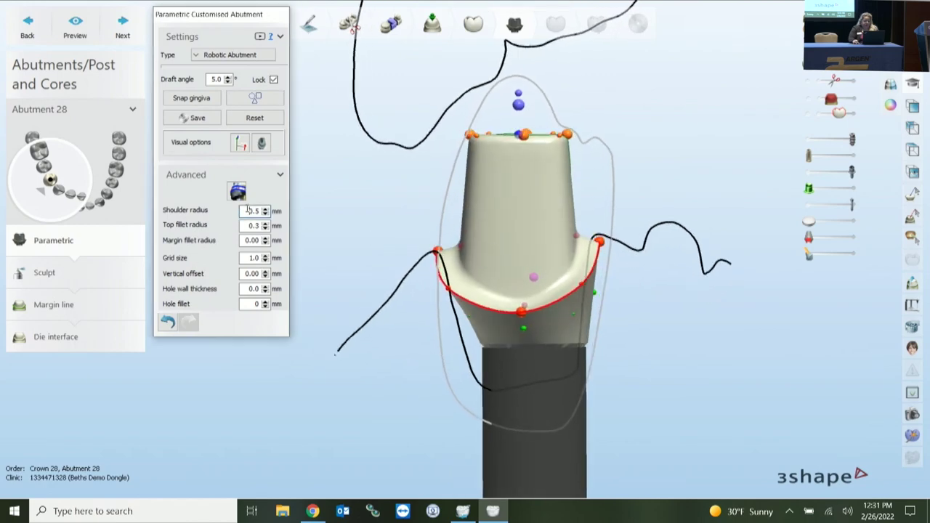
{"action": "scroll", "coordinate": [247, 209], "scroll_direction": "up", "scroll_amount": 5}
{"action": "scroll", "coordinate": [247, 209], "scroll_direction": "down", "scroll_amount": 1}
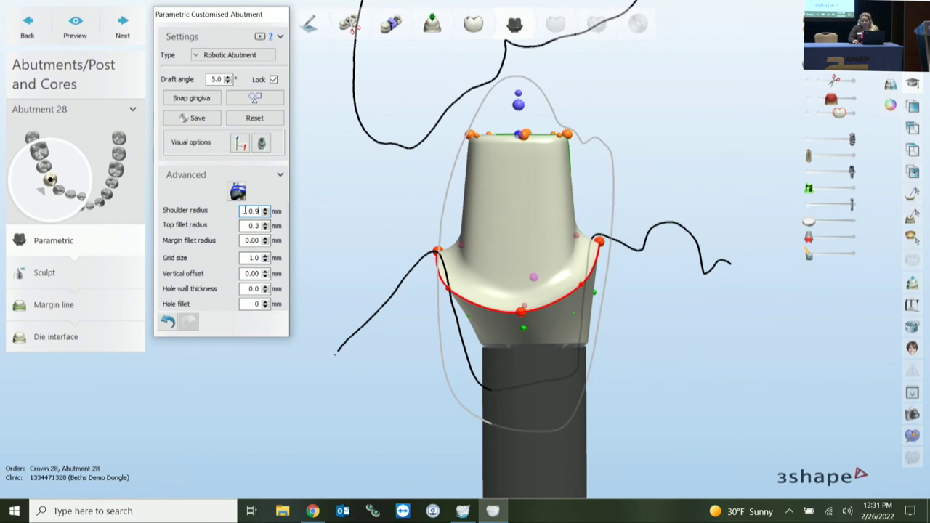
{"action": "scroll", "coordinate": [245, 210], "scroll_direction": "up", "scroll_amount": 2}
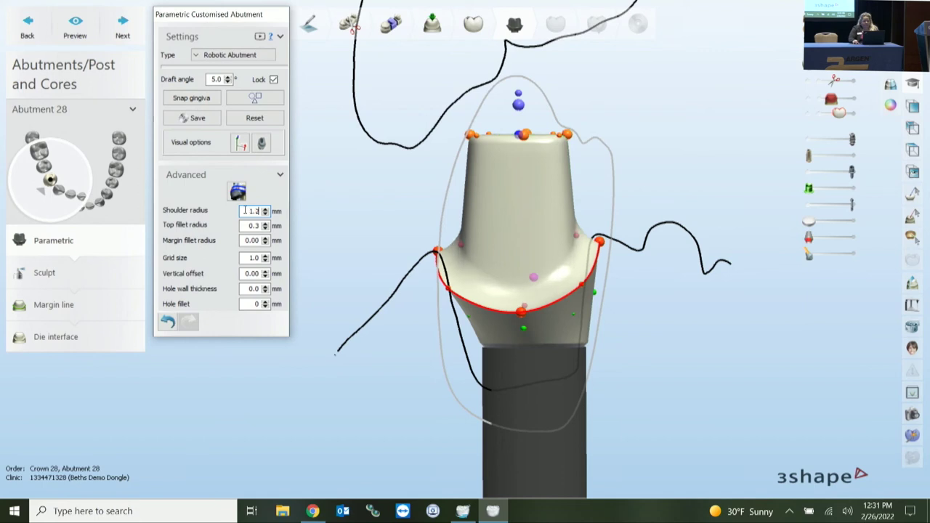
{"action": "scroll", "coordinate": [245, 210], "scroll_direction": "down", "scroll_amount": 1}
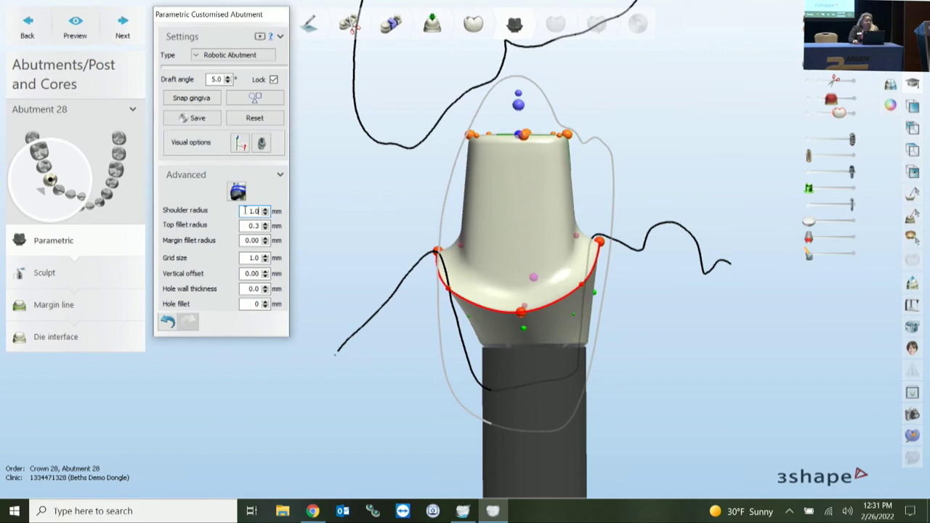
{"action": "scroll", "coordinate": [245, 210], "scroll_direction": "down", "scroll_amount": 4}
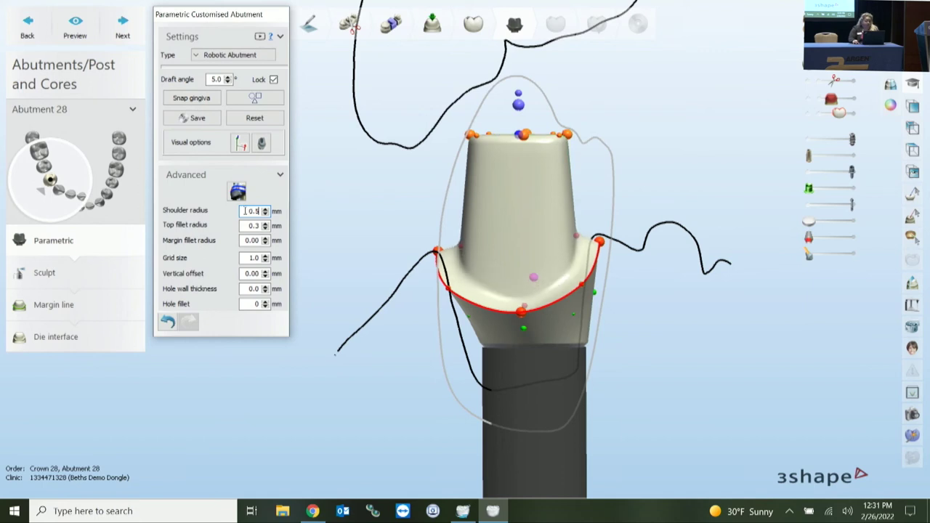
{"action": "scroll", "coordinate": [245, 209], "scroll_direction": "down", "scroll_amount": 1}
{"action": "scroll", "coordinate": [245, 210], "scroll_direction": "up", "scroll_amount": 3}
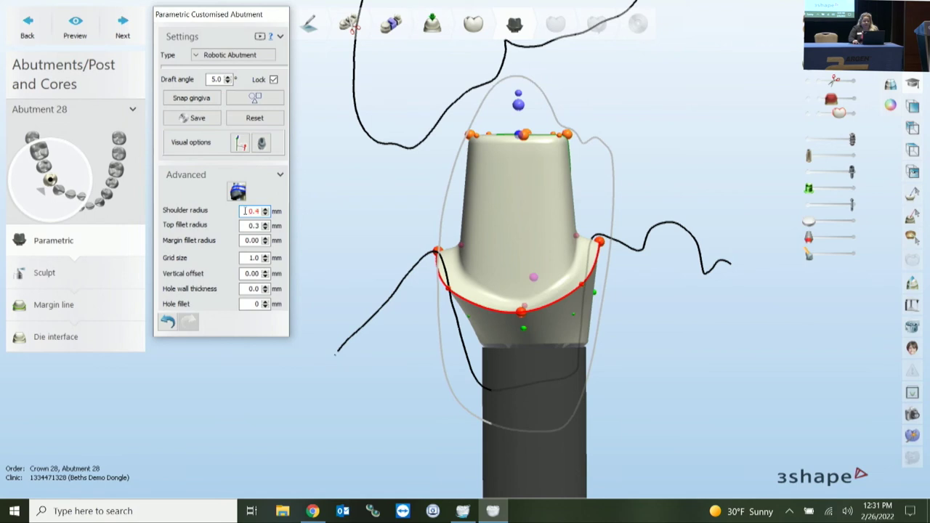
{"action": "scroll", "coordinate": [245, 210], "scroll_direction": "up", "scroll_amount": 1}
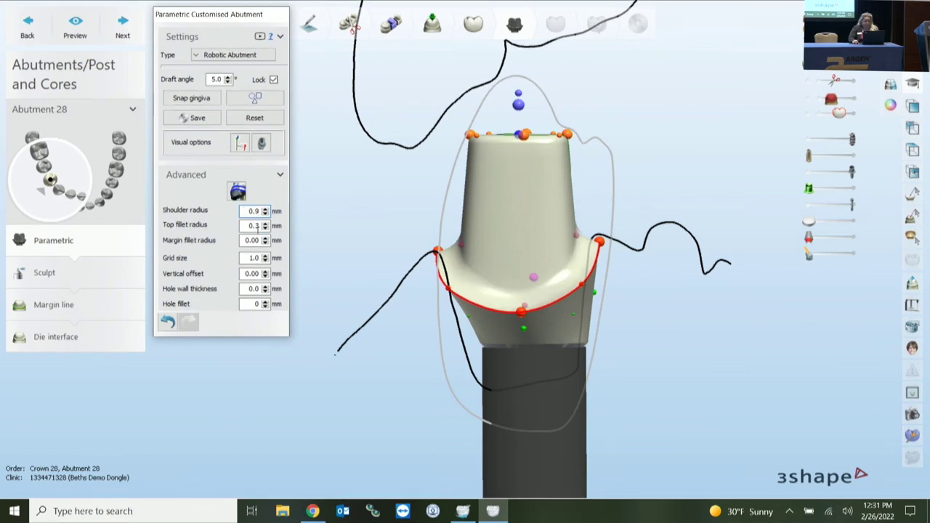
{"action": "left_click", "coordinate": [246, 227]}
{"action": "scroll", "coordinate": [246, 227], "scroll_direction": "up", "scroll_amount": 2}
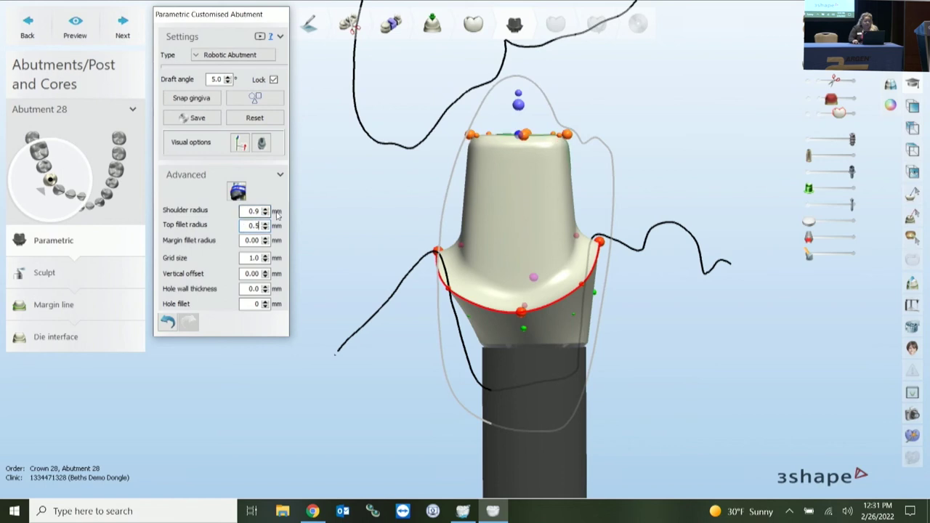
Shorten the abutment's shoulder by moving its side shoulder point outward towards the margin.
{"action": "right_click_drag", "start_coordinate": [516, 164], "coordinate": [499, 186]}
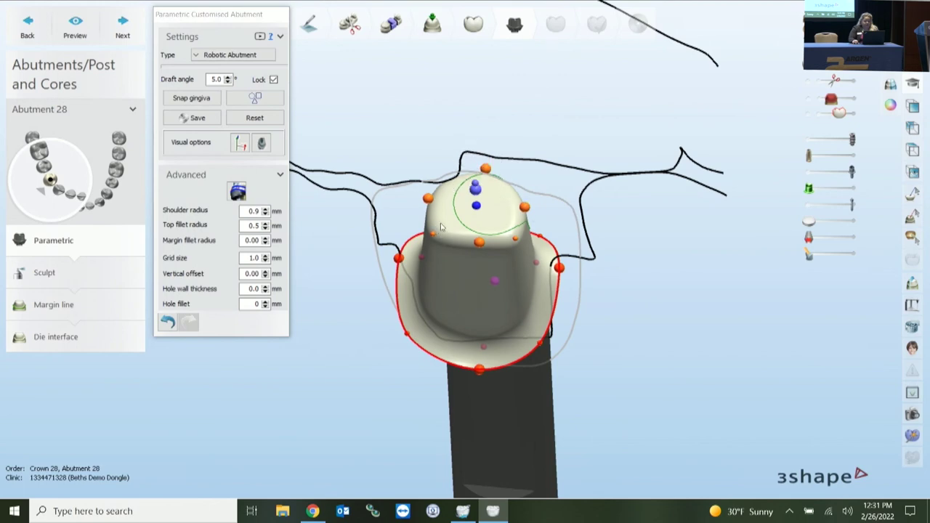
{"action": "right_click_drag", "start_coordinate": [489, 267], "coordinate": [395, 278]}
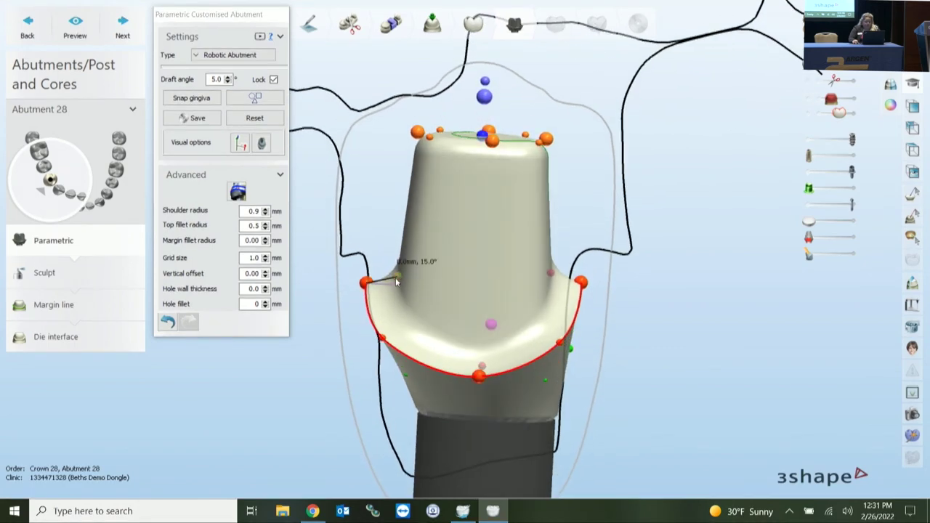
{"action": "scroll", "coordinate": [438, 274], "scroll_direction": "up", "scroll_amount": 5}
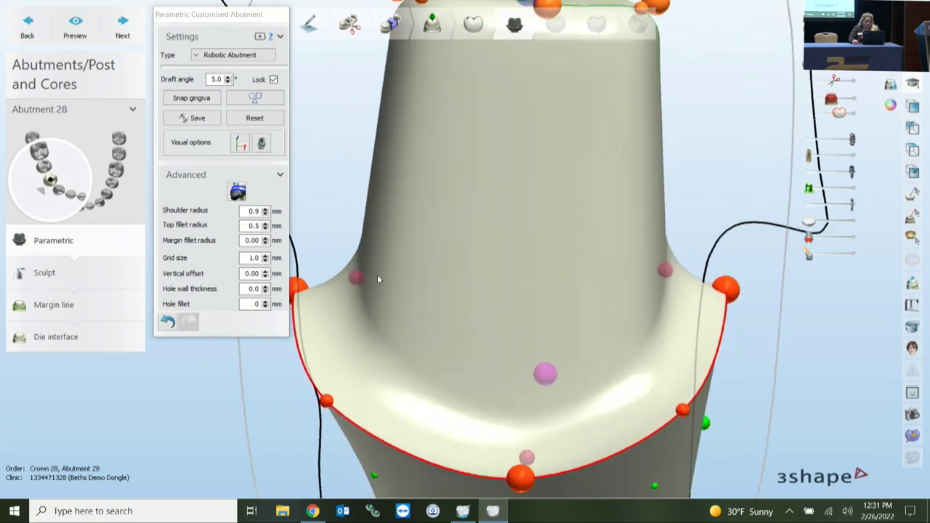
{"action": "middle_click_drag", "start_coordinate": [413, 269], "coordinate": [563, 238]}
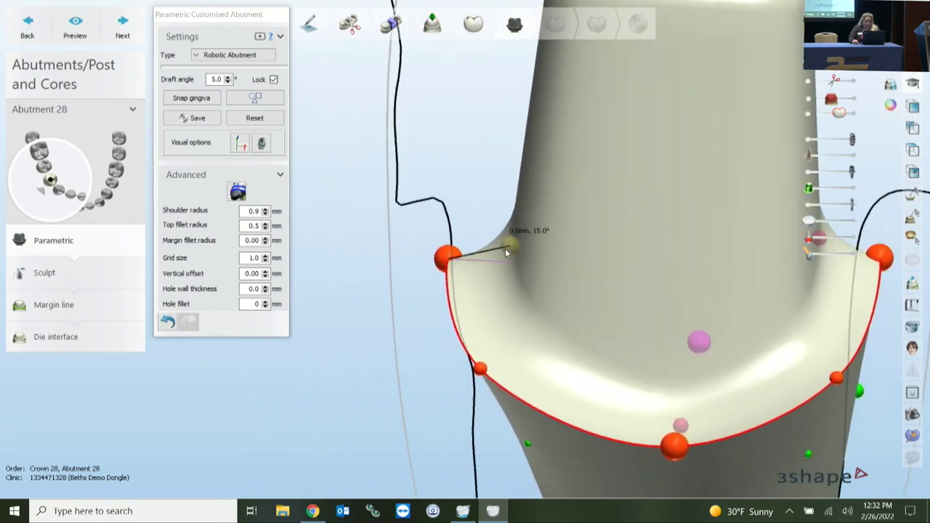
{"action": "left_click_drag", "start_coordinate": [507, 247], "coordinate": [487, 249]}
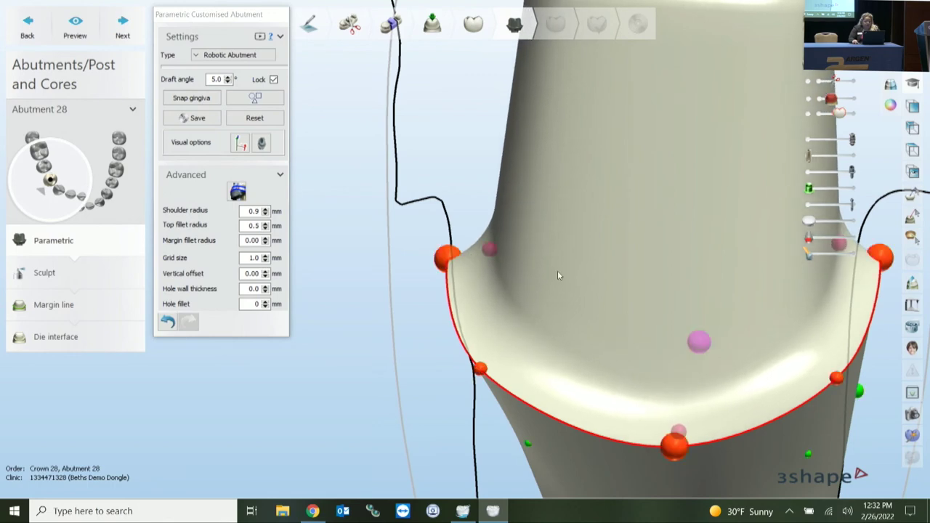
Widen the abutment's occlusal top outline slightly by moving its side point outward.
{"action": "scroll", "coordinate": [558, 273], "scroll_direction": "down", "scroll_amount": 4}
{"action": "right_click_drag", "start_coordinate": [587, 247], "coordinate": [585, 338]}
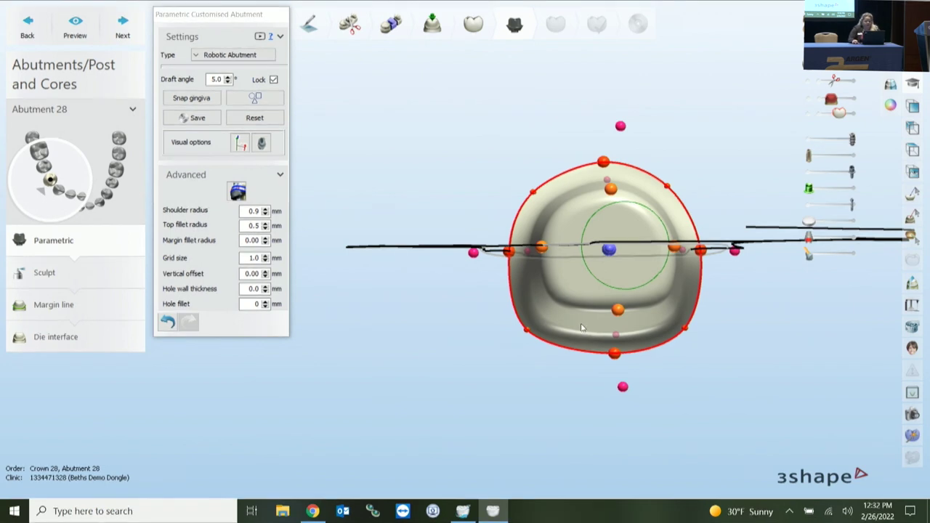
{"action": "left_click_drag", "start_coordinate": [541, 249], "coordinate": [529, 251]}
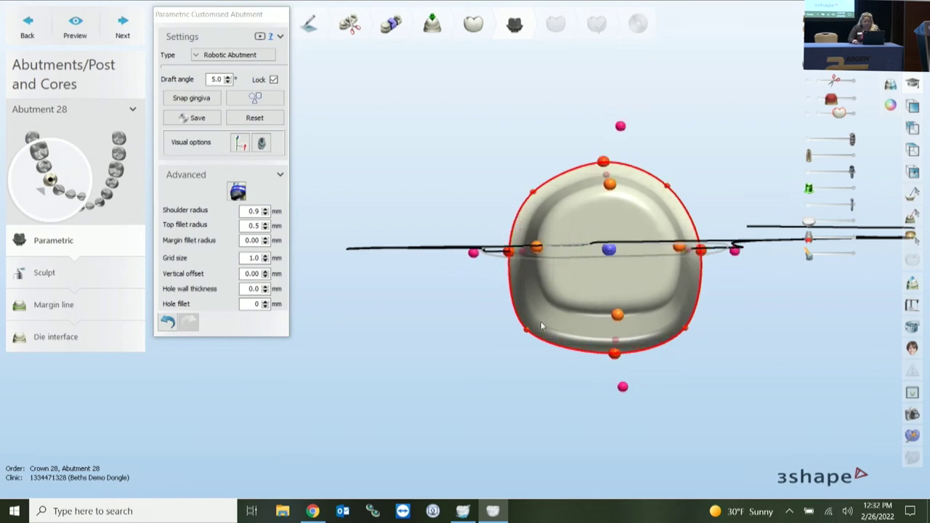
Fine-tune the top outline and shoulder points inward to a shoulder length of about 0.6 mm.
{"action": "scroll", "coordinate": [540, 325], "scroll_direction": "up", "scroll_amount": 5}
{"action": "right_click_drag", "start_coordinate": [540, 325], "coordinate": [537, 146]}
{"action": "left_click_drag", "start_coordinate": [513, 109], "coordinate": [516, 108]}
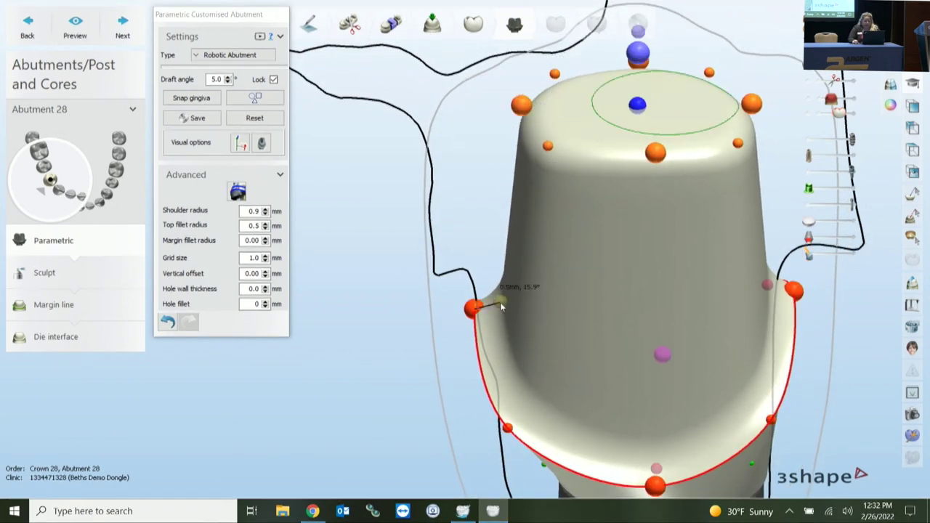
{"action": "mouse_move", "coordinate": [523, 98]}
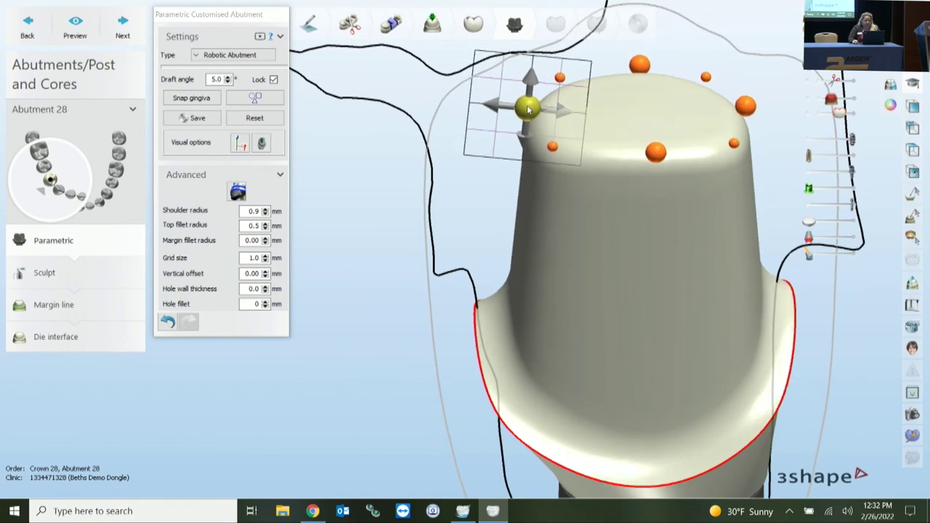
{"action": "mouse_move", "coordinate": [500, 304]}
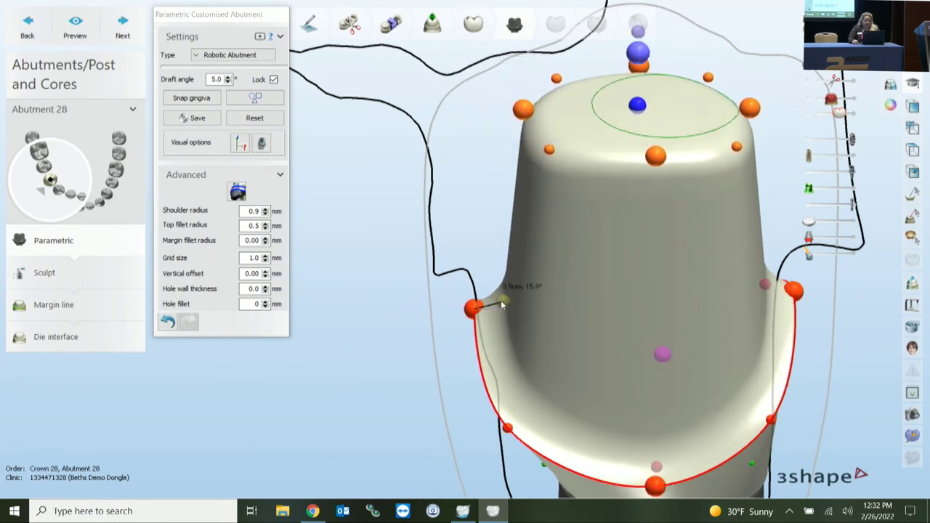
{"action": "left_click_drag", "start_coordinate": [504, 301], "coordinate": [507, 300]}
{"action": "right_click_drag", "start_coordinate": [549, 298], "coordinate": [619, 322]}
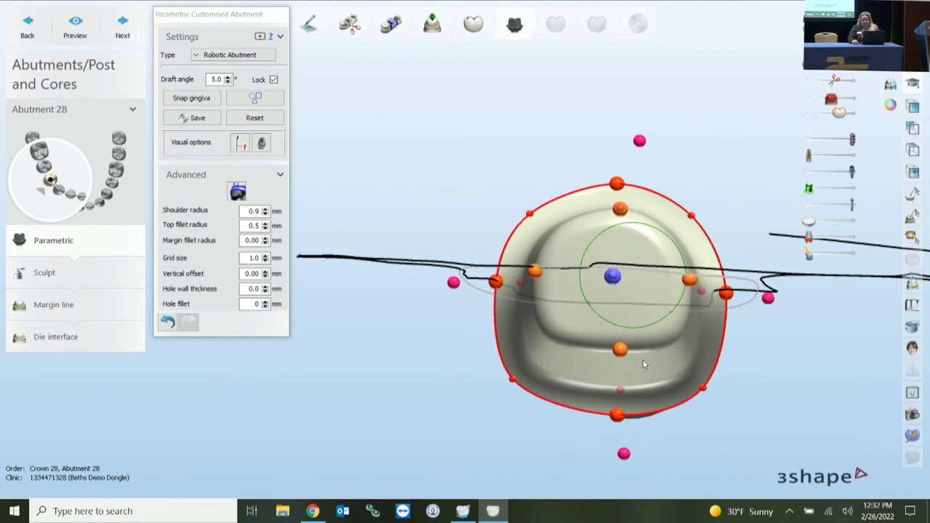
{"action": "mouse_move", "coordinate": [519, 284]}
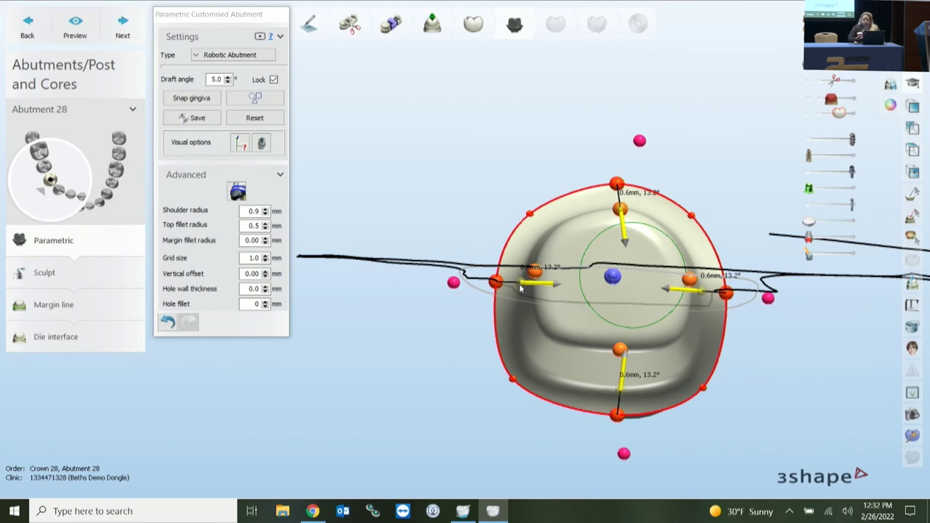
Switch to Chrome and review the posterior abutment guidelines in the Argen Split-File Design Recommendations, then return to the abutment design.
{"action": "right_click_drag", "start_coordinate": [846, 429], "coordinate": [806, 279]}
{"action": "middle_click_drag", "start_coordinate": [588, 270], "coordinate": [516, 248]}
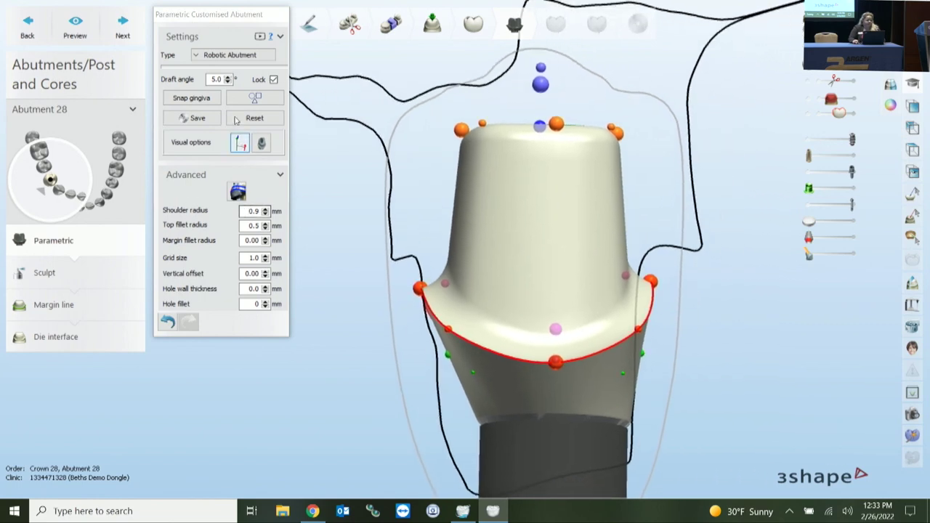
{"action": "double_click", "coordinate": [209, 78]}
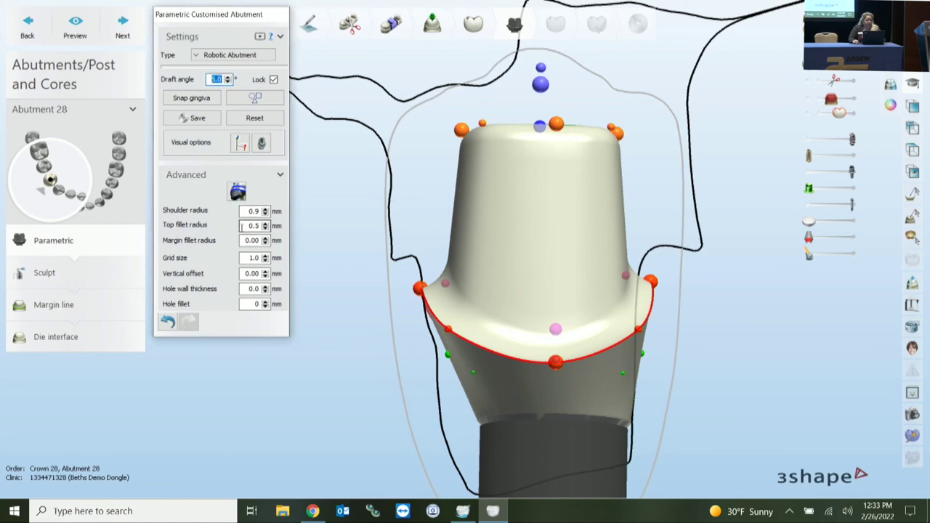
{"action": "left_click", "coordinate": [313, 509]}
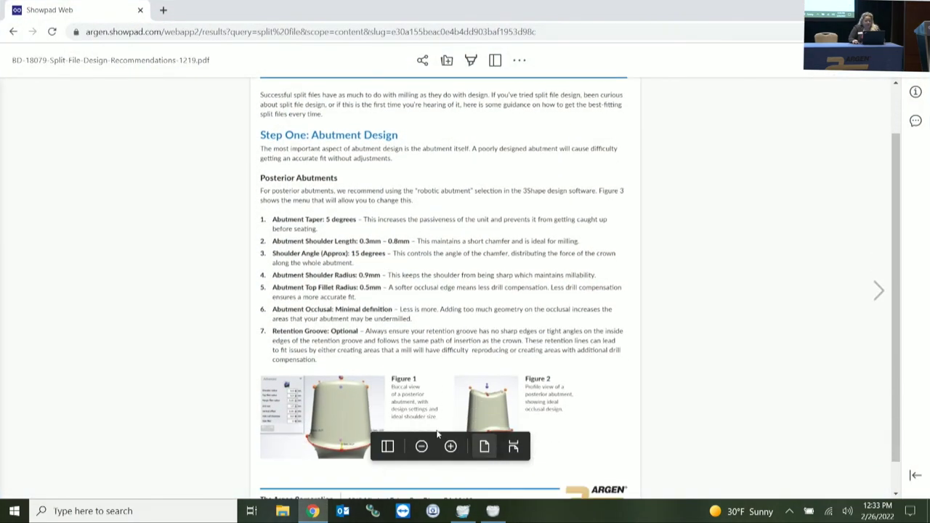
{"action": "left_click", "coordinate": [450, 446]}
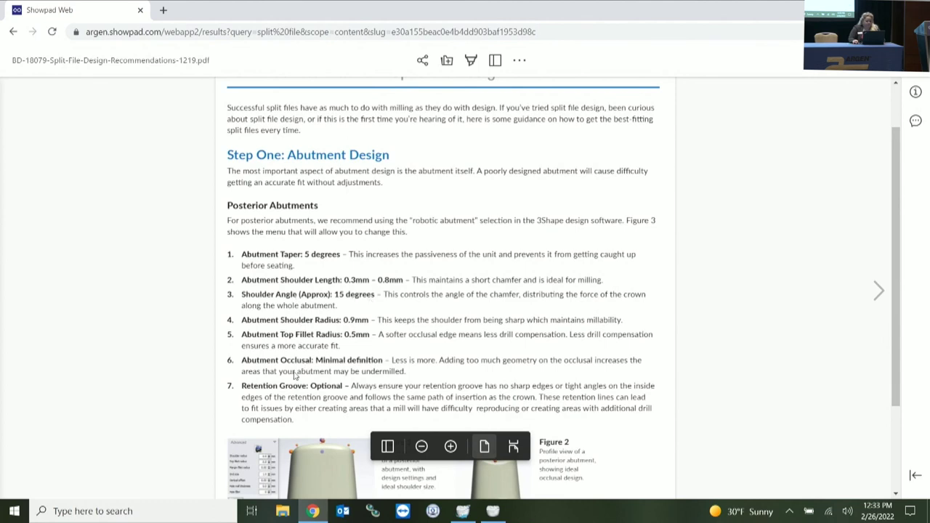
{"action": "scroll", "coordinate": [294, 372], "scroll_direction": "down", "scroll_amount": 2}
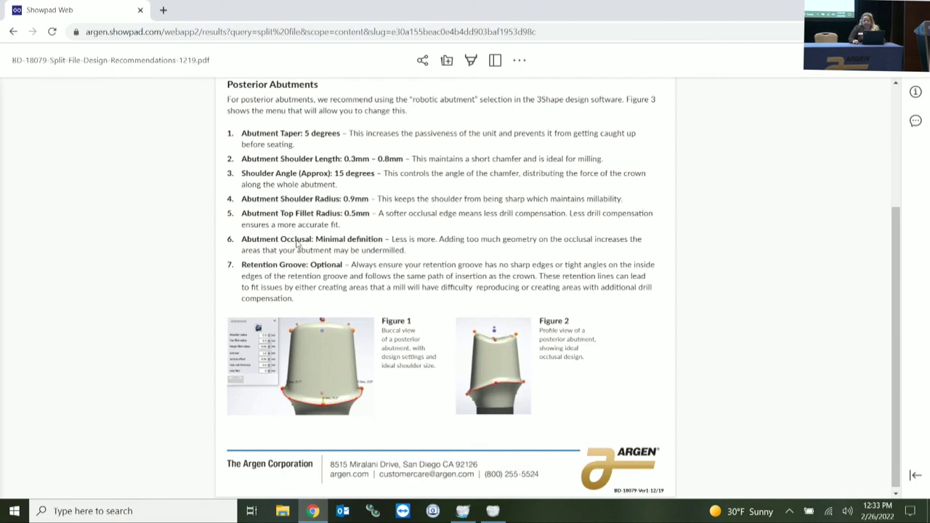
{"action": "key", "text": "alt+Tab"}
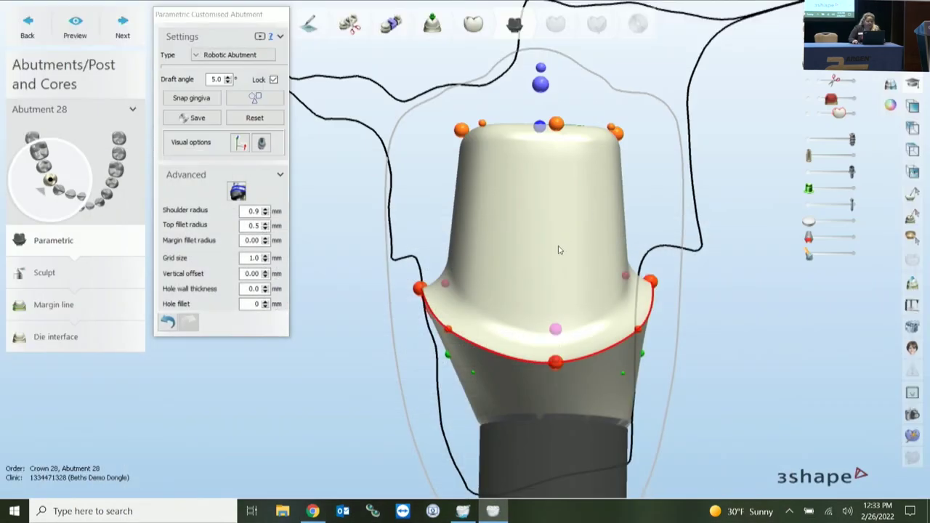
Lower the middle point of the abutment margin on the side facing the view.
{"action": "middle_click_drag", "start_coordinate": [557, 321], "coordinate": [541, 310]}
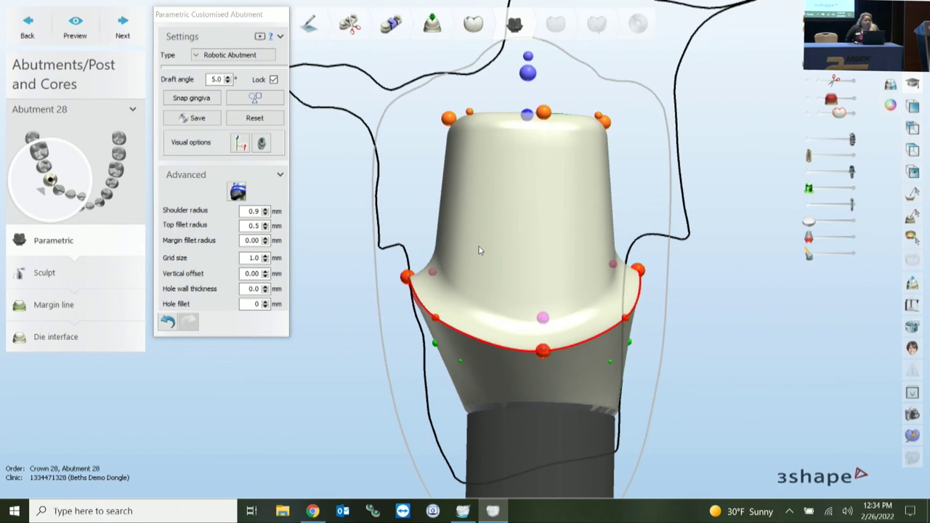
{"action": "right_click_drag", "start_coordinate": [487, 272], "coordinate": [515, 259]}
{"action": "right_click_drag", "start_coordinate": [529, 302], "coordinate": [531, 280]}
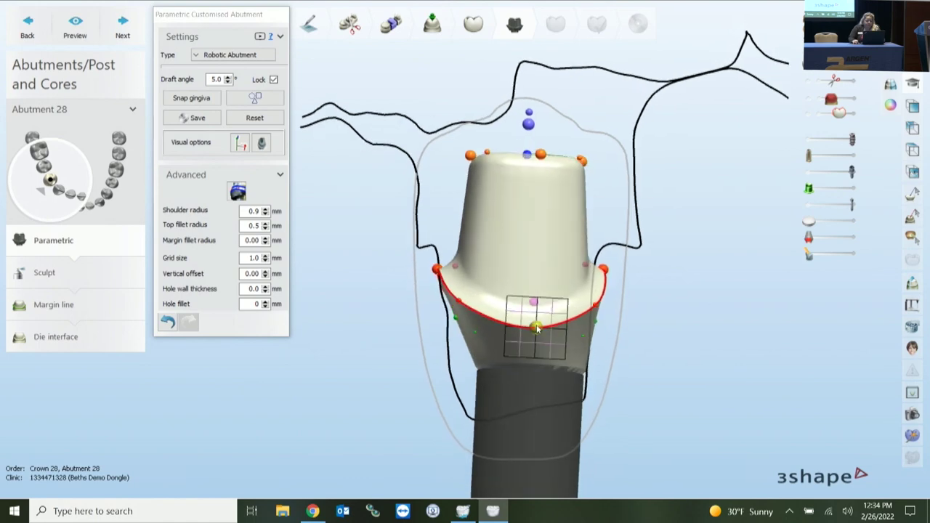
{"action": "mouse_move", "coordinate": [535, 330]}
{"action": "left_mouse_down"}
{"action": "mouse_move", "coordinate": [532, 353]}
{"action": "mouse_move", "coordinate": [533, 341]}
{"action": "left_mouse_up"}
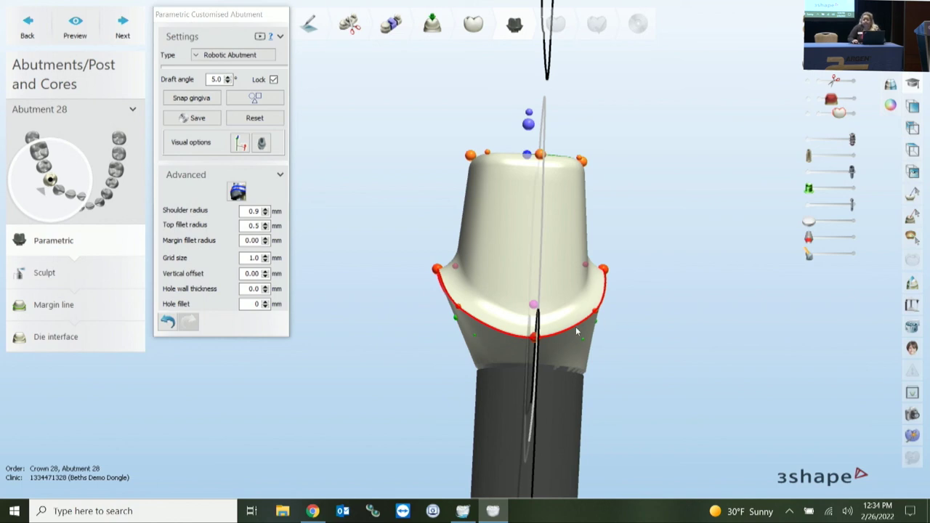
Raise the middle point of the abutment's occlusal edge to give the top a shallow concave profile.
{"action": "mouse_move", "coordinate": [686, 341]}
{"action": "right_mouse_down"}
{"action": "mouse_move", "coordinate": [606, 323]}
{"action": "mouse_move", "coordinate": [541, 337]}
{"action": "mouse_move", "coordinate": [677, 344]}
{"action": "right_mouse_up"}
{"action": "mouse_move", "coordinate": [542, 159]}
{"action": "left_click_drag", "start_coordinate": [543, 159], "coordinate": [545, 136]}
{"action": "right_click_drag", "start_coordinate": [552, 240], "coordinate": [631, 275]}
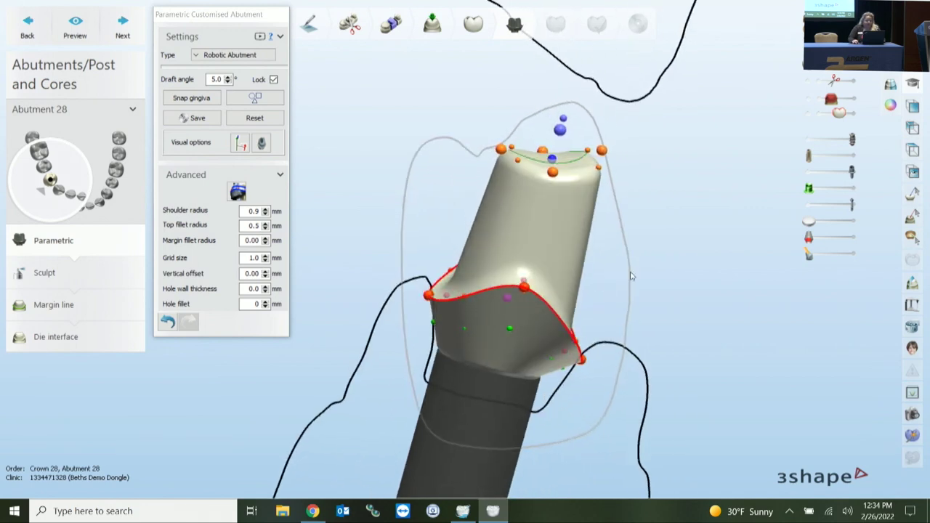
Lower the middle point of the abutment's occlusal edge slightly on the side facing the view.
{"action": "mouse_move", "coordinate": [556, 164]}
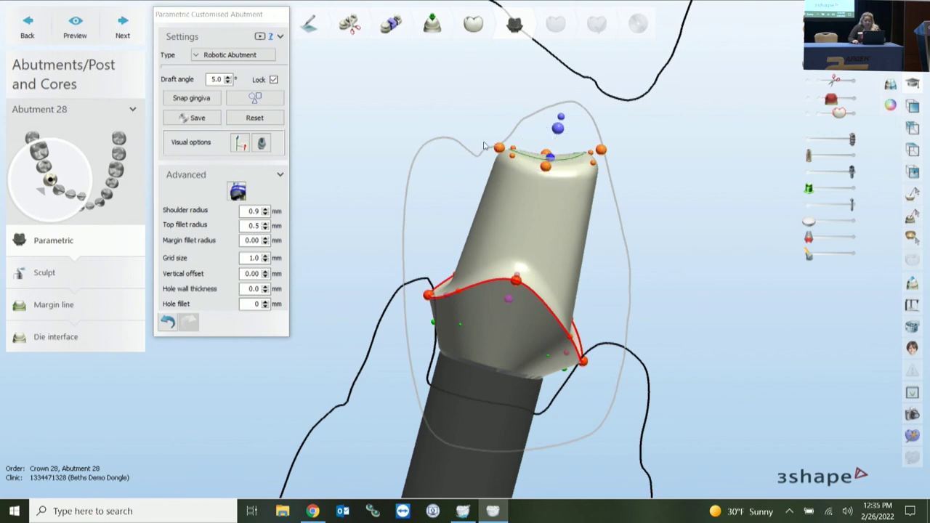
{"action": "left_click_drag", "start_coordinate": [555, 166], "coordinate": [553, 183]}
{"action": "right_click_drag", "start_coordinate": [554, 183], "coordinate": [540, 225]}
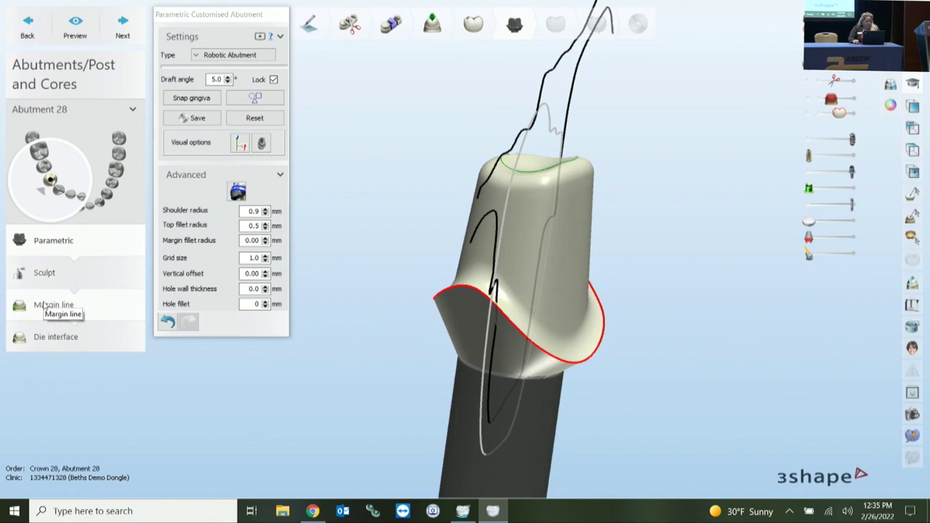
Proceed to the margin line of Abutment 28, acknowledging the manufacturer validation of the design.
{"action": "left_click", "coordinate": [42, 305]}
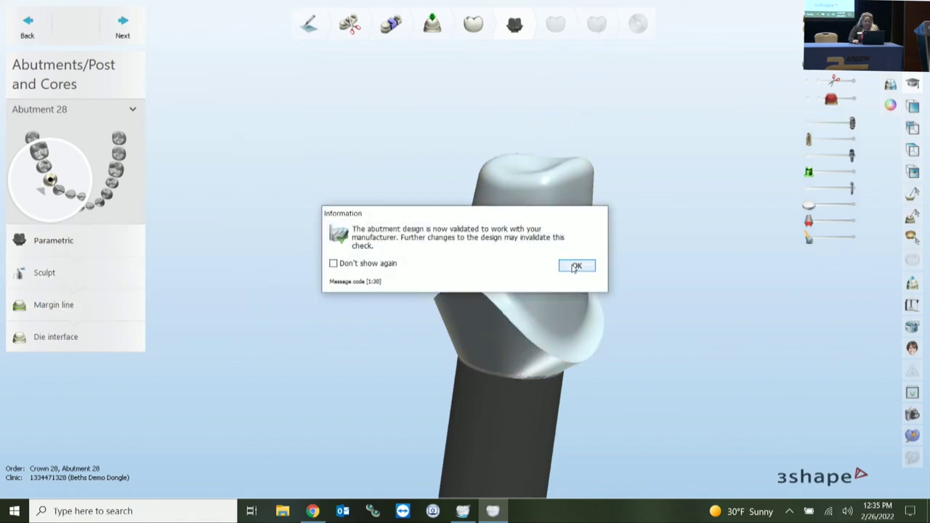
{"action": "left_click", "coordinate": [575, 266]}
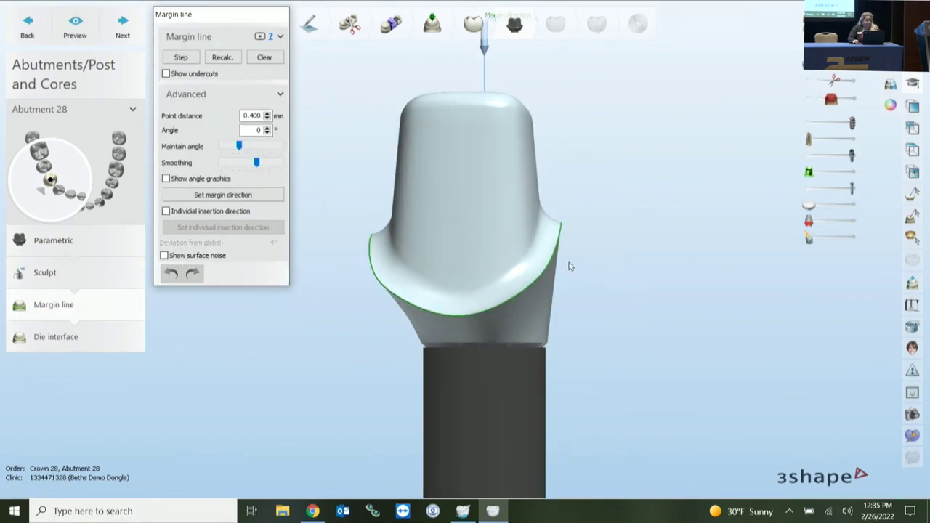
{"action": "right_click_drag", "start_coordinate": [475, 238], "coordinate": [489, 241]}
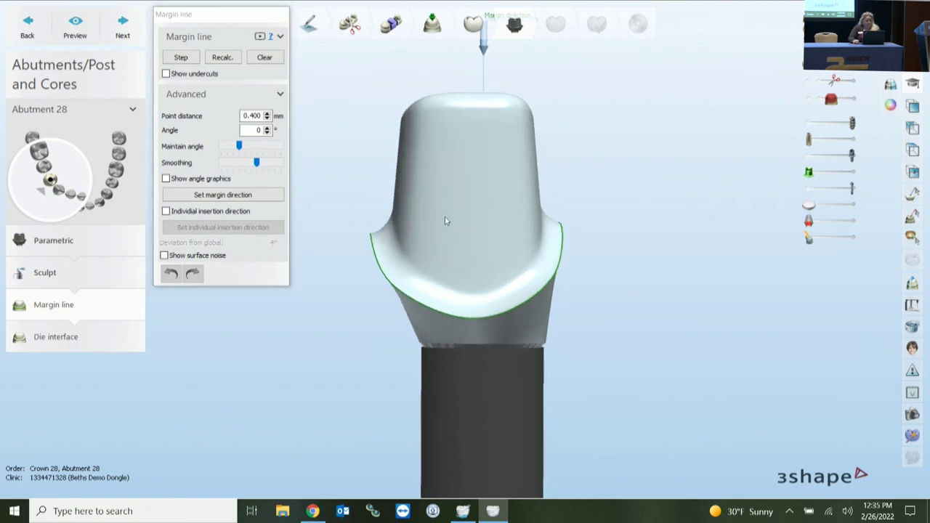
Preview the Abutment 28 die interface and color its difference map by thickness.
{"action": "left_click", "coordinate": [48, 336]}
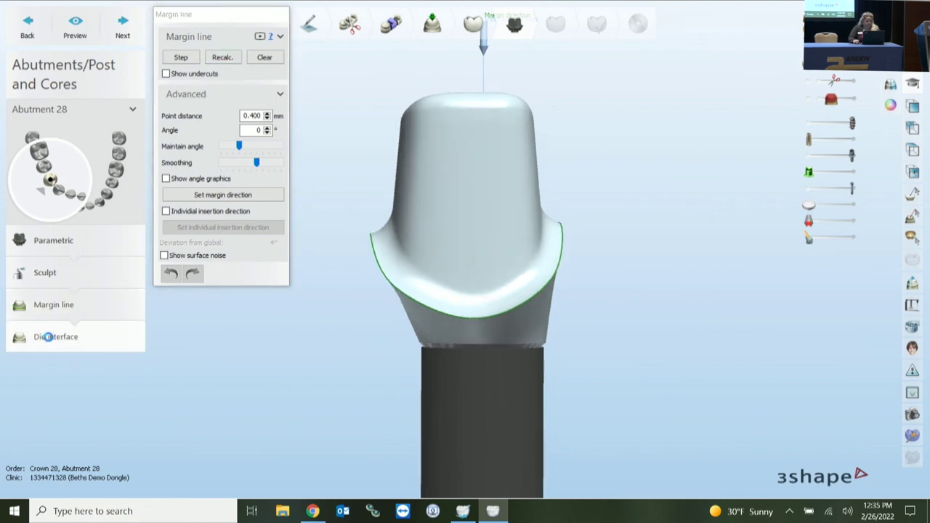
{"action": "middle_click_drag", "start_coordinate": [460, 225], "coordinate": [464, 264]}
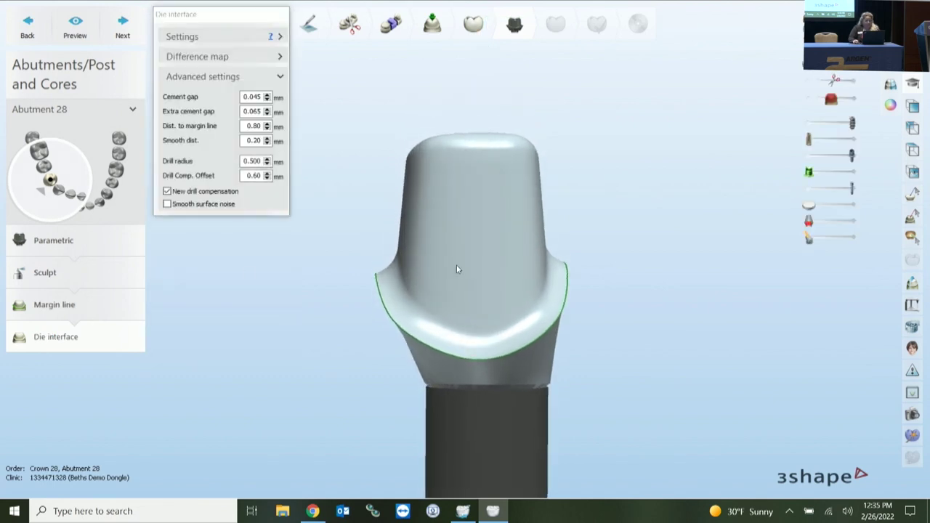
{"action": "left_click_drag", "start_coordinate": [246, 16], "coordinate": [236, 76]}
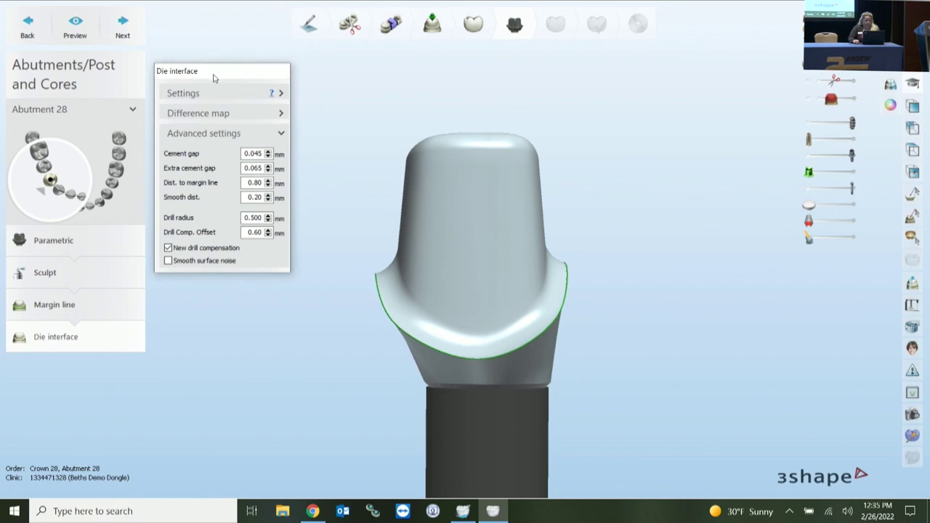
{"action": "left_click", "coordinate": [77, 35]}
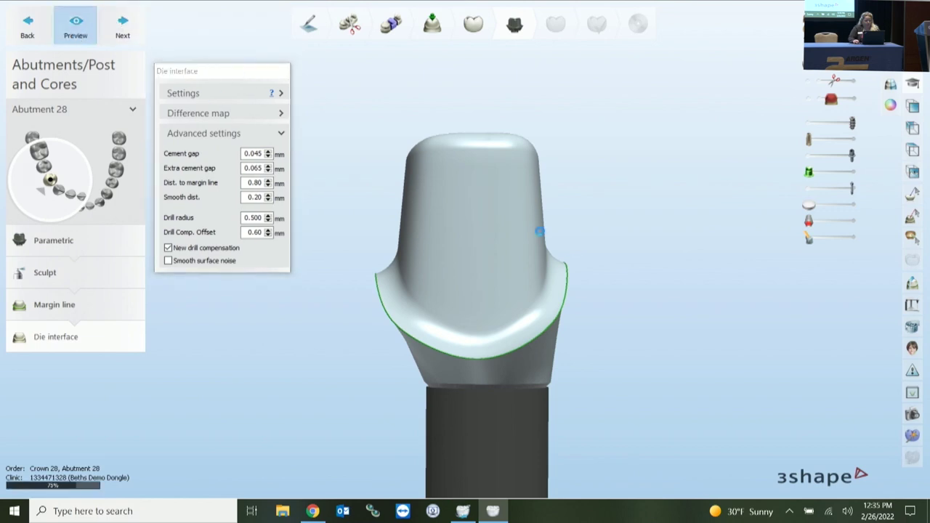
{"action": "left_click", "coordinate": [186, 114]}
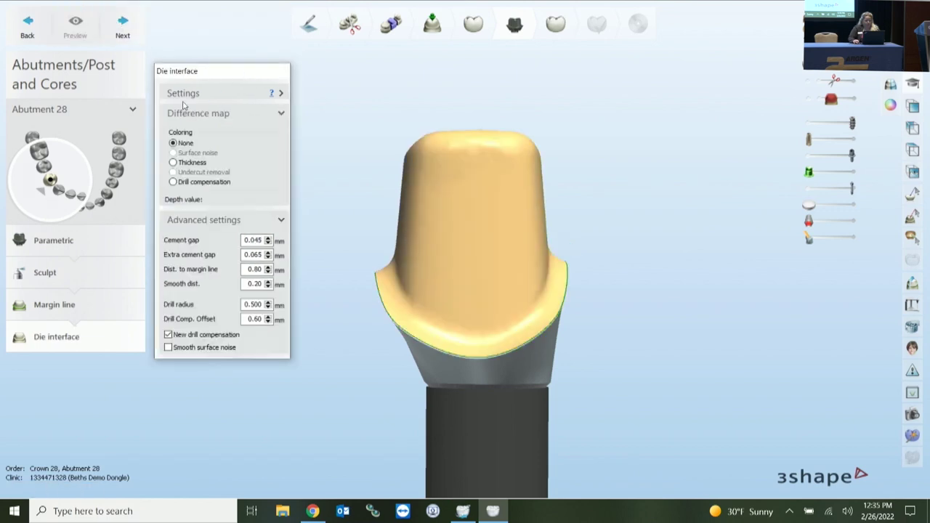
{"action": "left_click", "coordinate": [173, 163]}
{"action": "right_click_drag", "start_coordinate": [481, 242], "coordinate": [474, 314]}
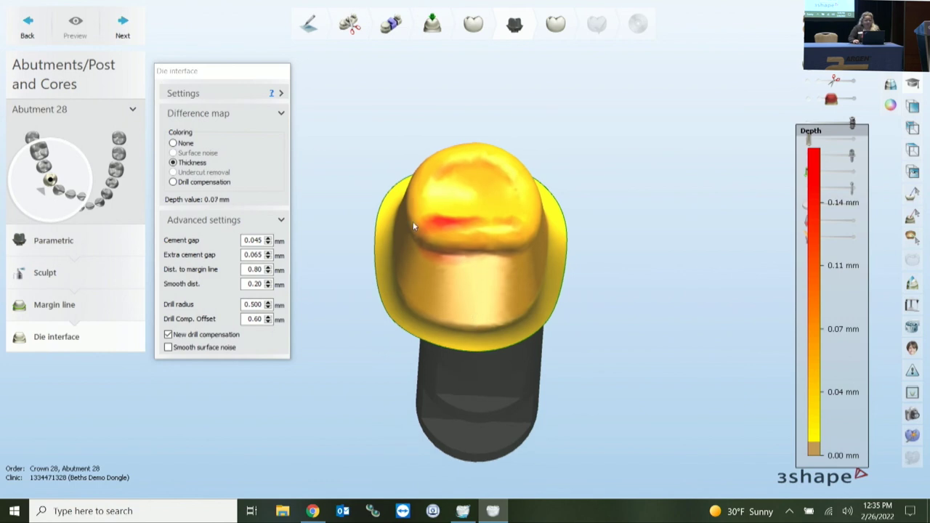
{"action": "right_click_drag", "start_coordinate": [463, 267], "coordinate": [473, 188]}
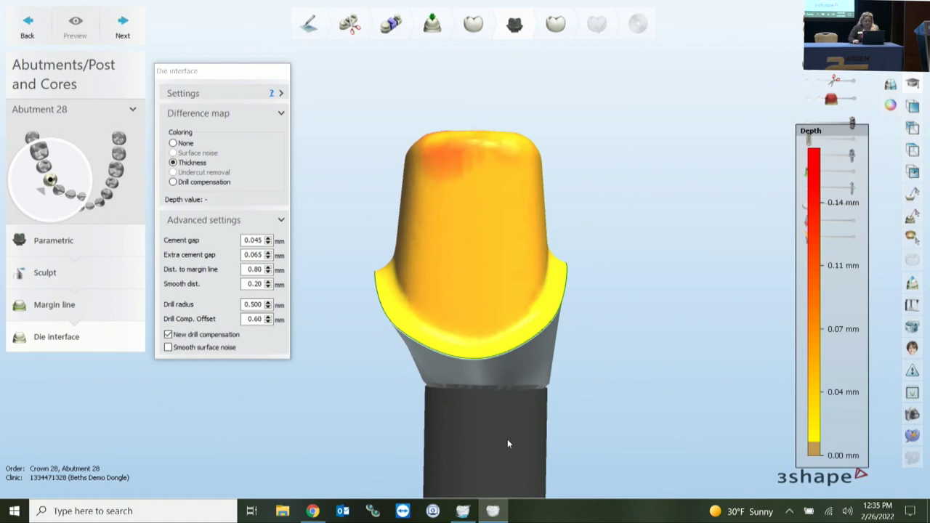
Switch to Chrome, read the anterior abutment and cement gap pages of the Argen Split-File Design Recommendations, and return to the abutment design.
{"action": "left_click", "coordinate": [312, 511]}
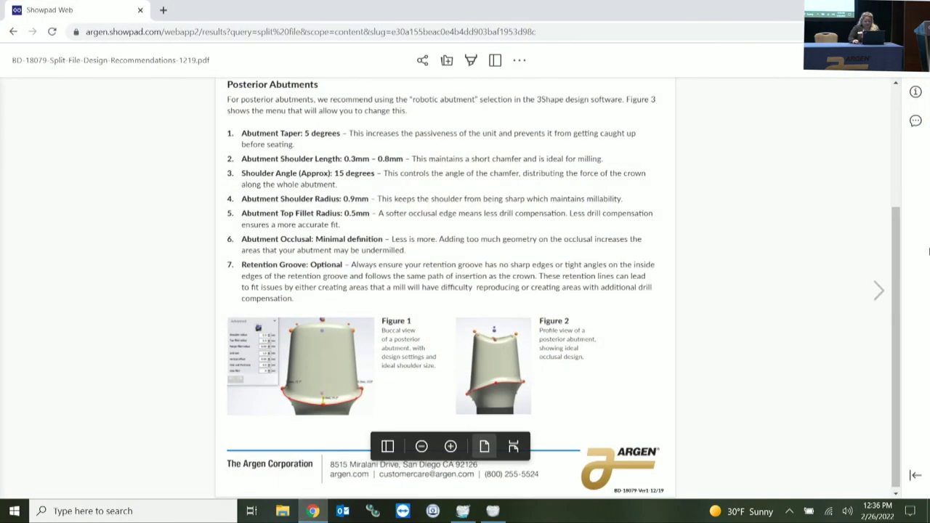
{"action": "left_click", "coordinate": [877, 291]}
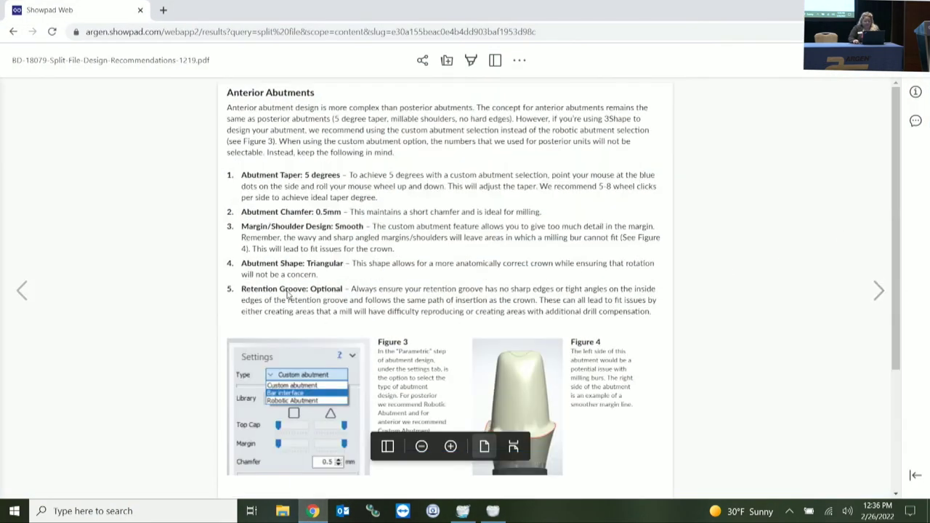
{"action": "scroll", "coordinate": [290, 294], "scroll_direction": "down", "scroll_amount": 1}
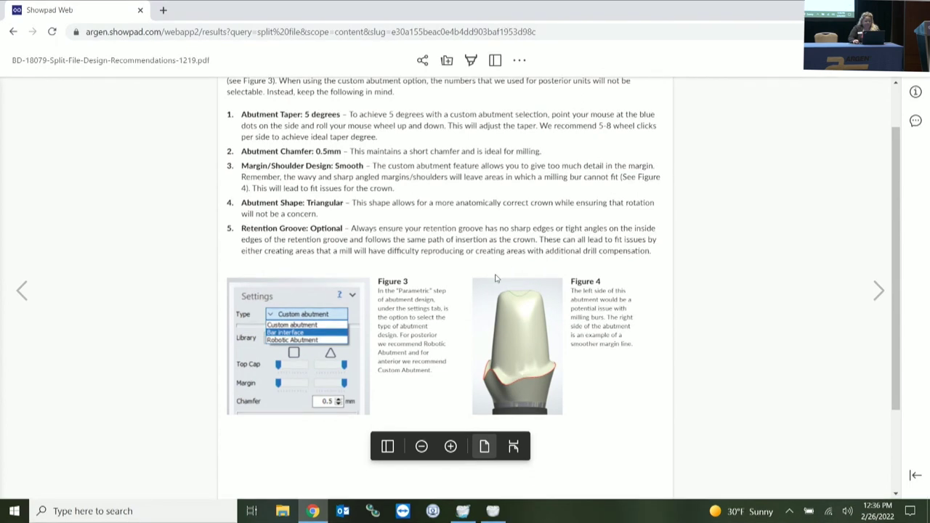
{"action": "left_click", "coordinate": [878, 291]}
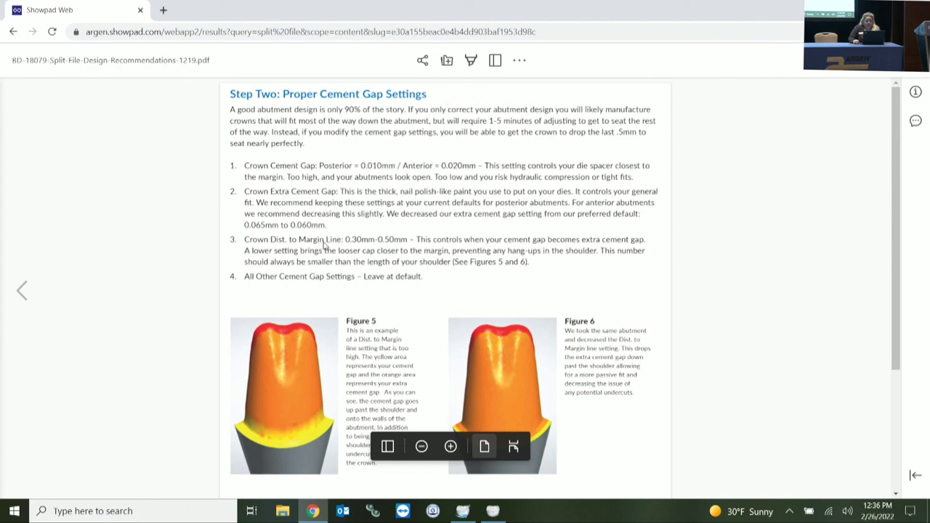
{"action": "left_click", "coordinate": [492, 510]}
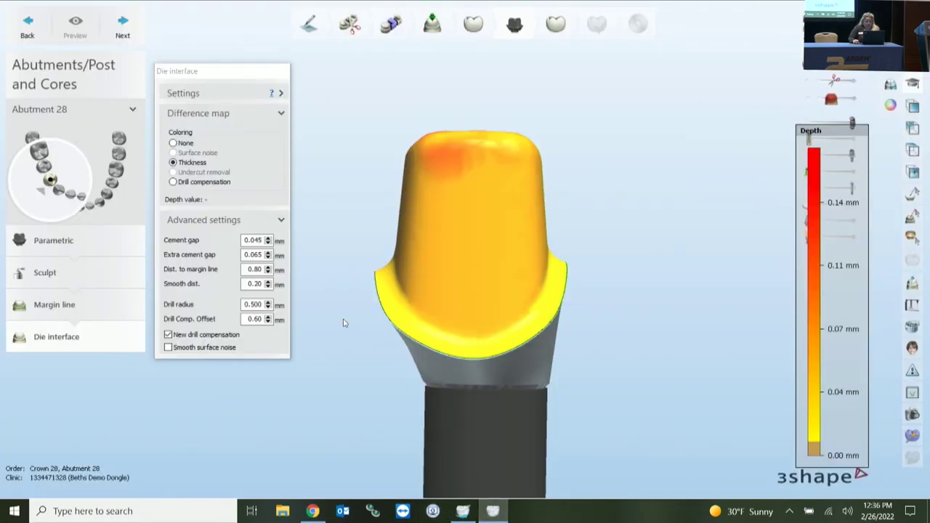
Set the cement gap to 0.01 mm and the distance to margin line to 0.5 mm, and regenerate the die interface preview.
{"action": "double_click", "coordinate": [253, 240]}
{"action": "type", "text": ".01"}
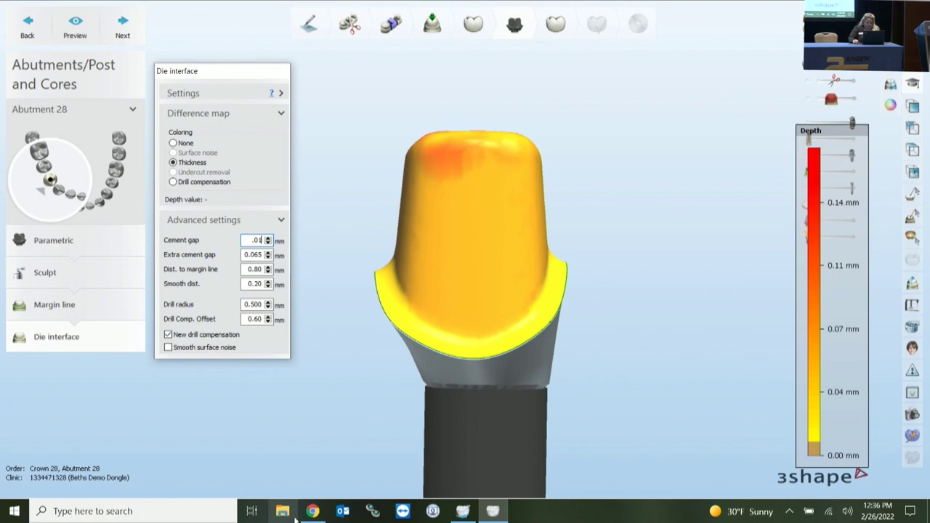
{"action": "left_click", "coordinate": [313, 512]}
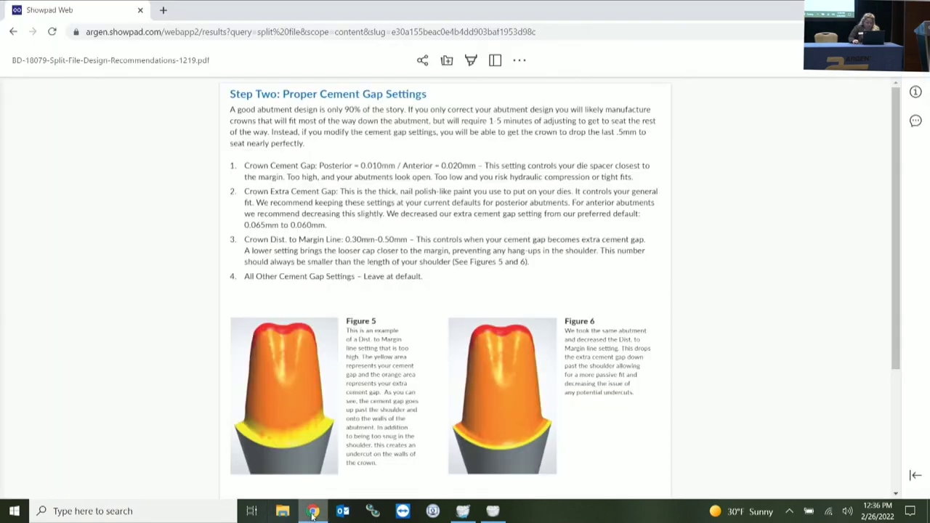
{"action": "left_click", "coordinate": [312, 511]}
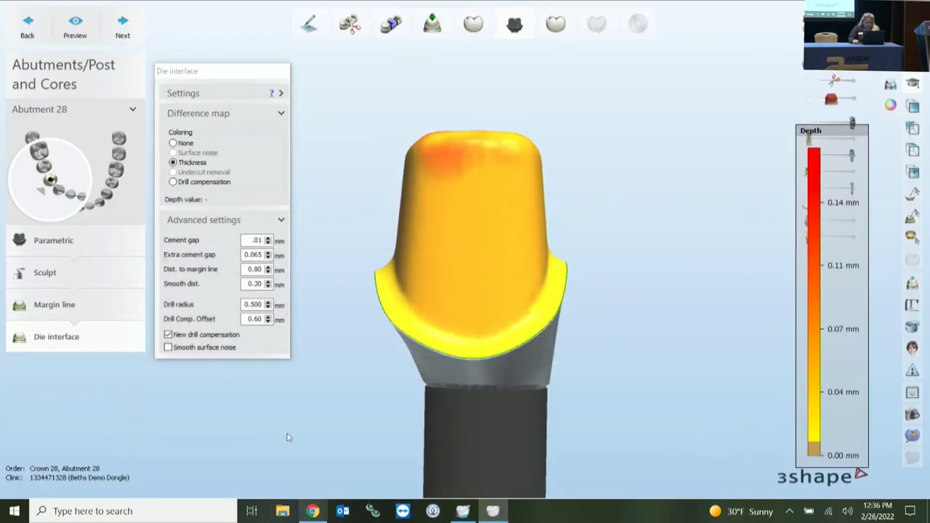
{"action": "left_click_drag", "start_coordinate": [243, 253], "coordinate": [273, 249]}
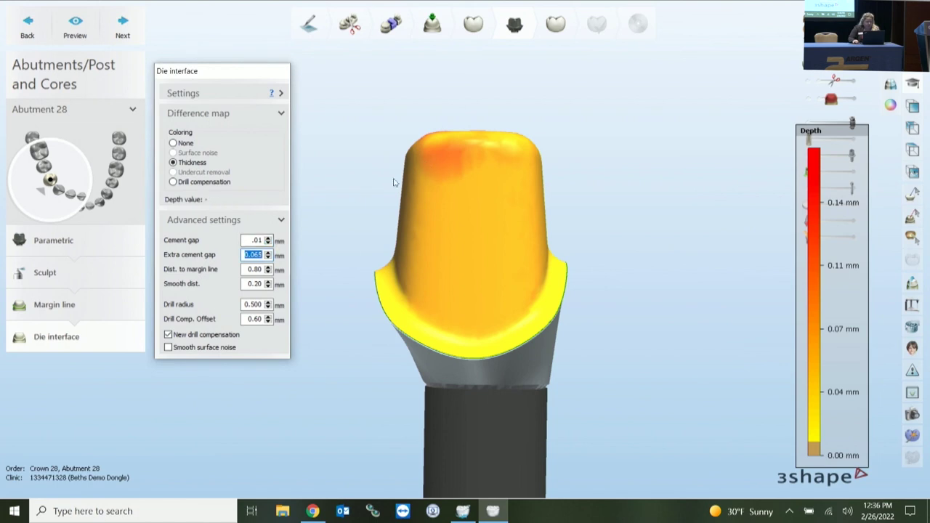
{"action": "double_click", "coordinate": [272, 269]}
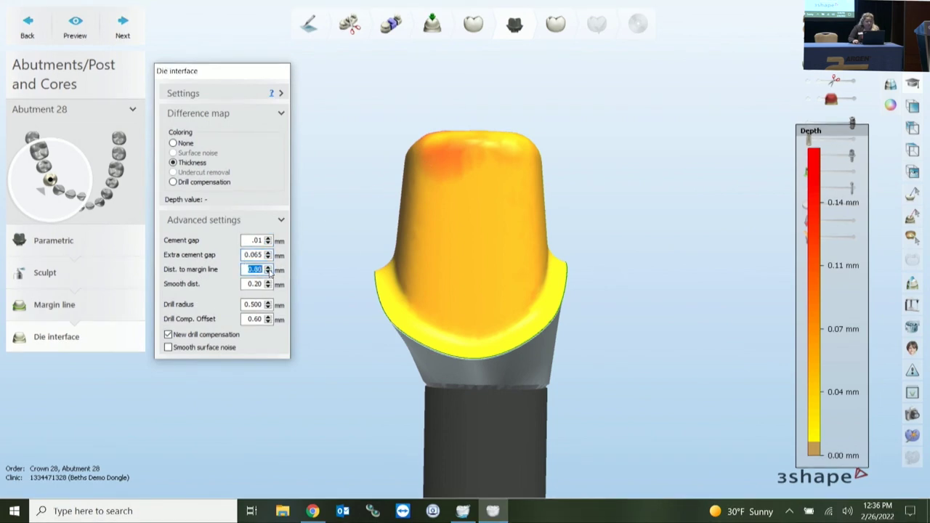
{"action": "key", "text": "BackSpace"}
{"action": "type", "text": ".5"}
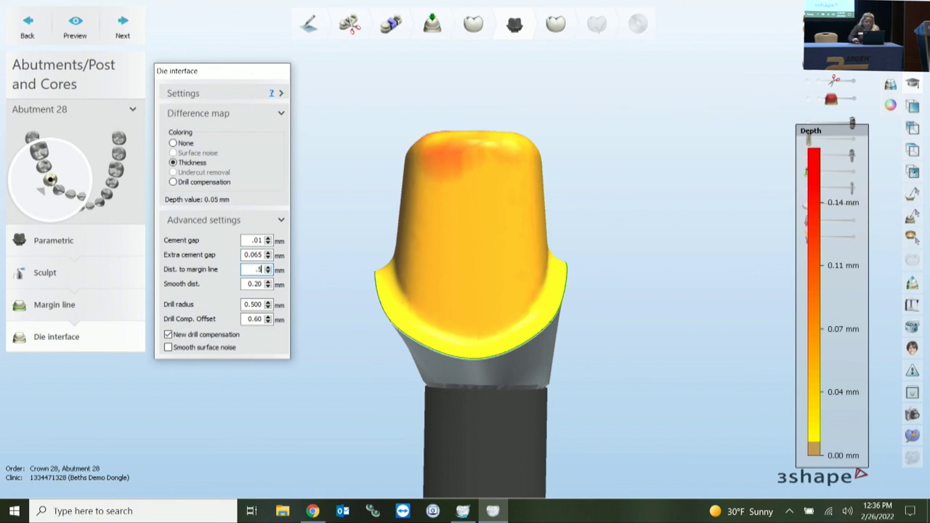
{"action": "left_click", "coordinate": [85, 33]}
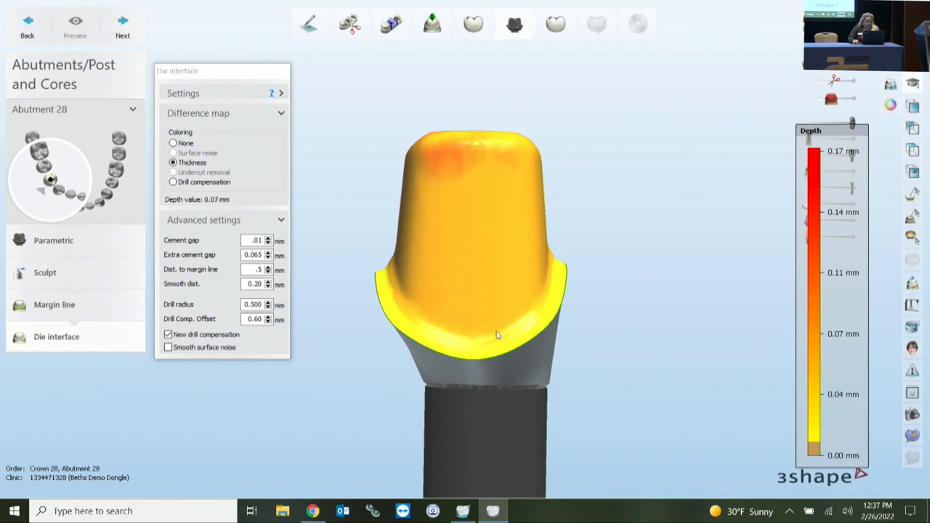
Hide the implant components beneath the abutment to inspect it with its connection and thickness map.
{"action": "scroll", "coordinate": [385, 284], "scroll_direction": "up", "scroll_amount": 3}
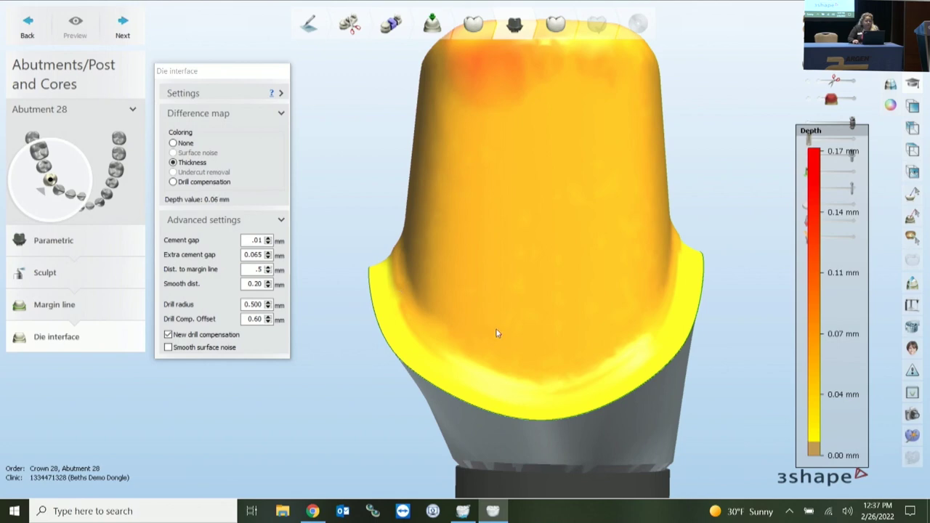
{"action": "scroll", "coordinate": [506, 282], "scroll_direction": "down", "scroll_amount": 3}
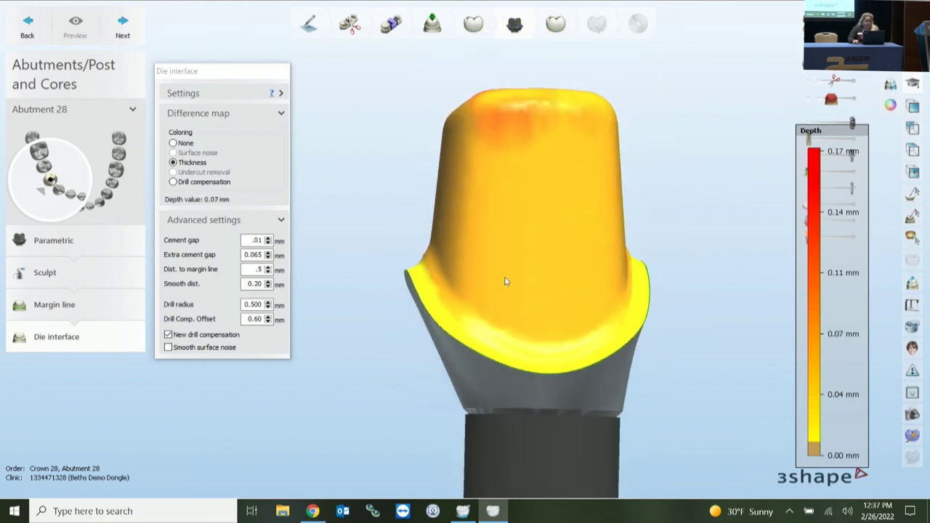
{"action": "scroll", "coordinate": [507, 282], "scroll_direction": "down", "scroll_amount": 2}
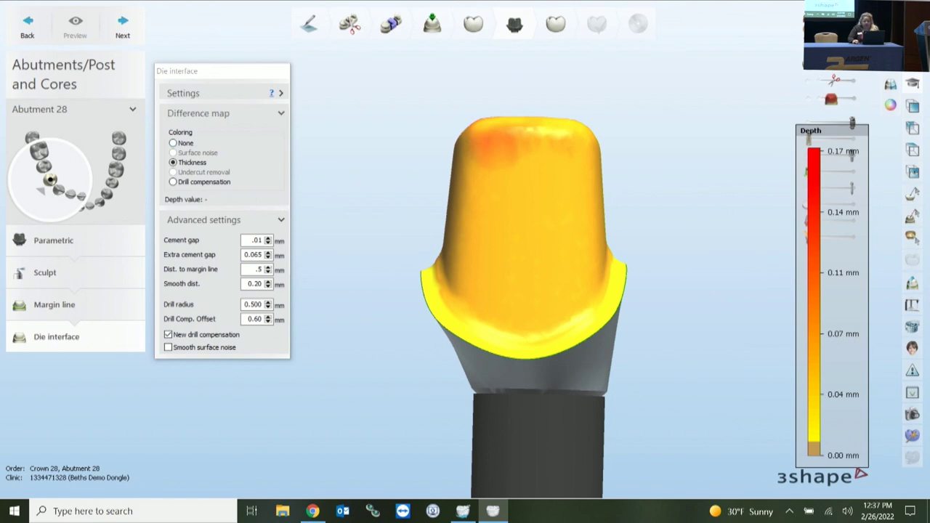
{"action": "left_click", "coordinate": [808, 124]}
{"action": "left_click", "coordinate": [807, 156]}
{"action": "left_click", "coordinate": [809, 189]}
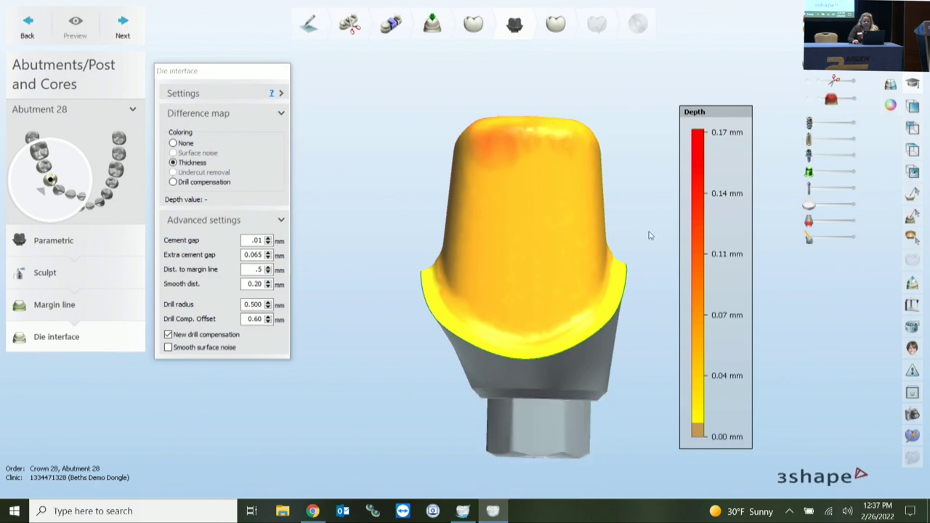
{"action": "right_click_drag", "start_coordinate": [649, 235], "coordinate": [643, 215]}
Proceed to the Crown 28 anatomy design and reconnect the crown to the margin line with the current reconnect settings.
{"action": "left_click", "coordinate": [122, 26]}
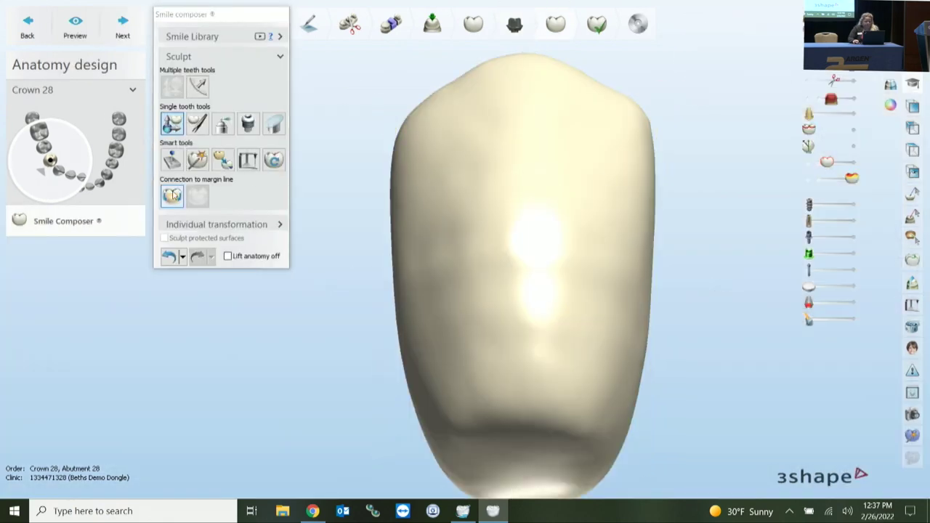
{"action": "left_click", "coordinate": [173, 194]}
{"action": "left_click", "coordinate": [240, 225]}
{"action": "left_click", "coordinate": [271, 304]}
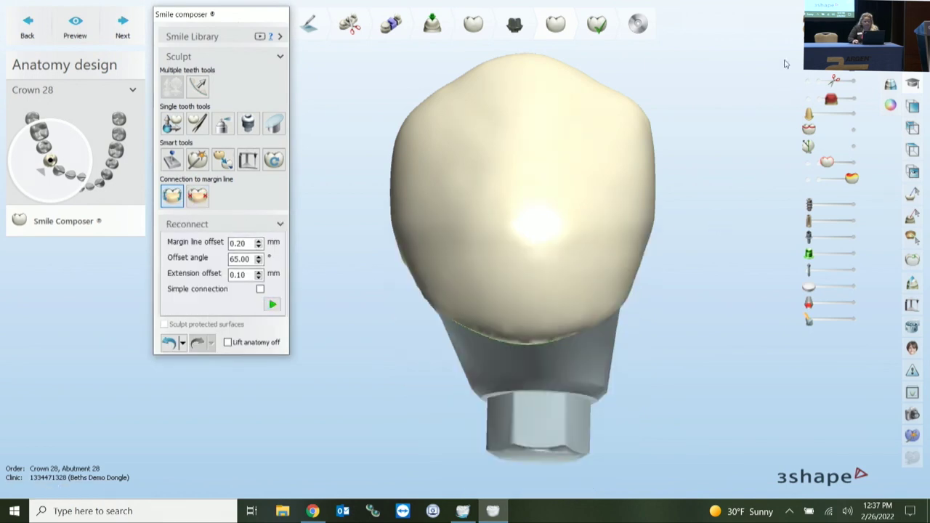
Hide the abutment and examine the crown's inner surface and margin seal from below.
{"action": "left_click", "coordinate": [807, 64]}
{"action": "right_click_drag", "start_coordinate": [514, 361], "coordinate": [424, 370]}
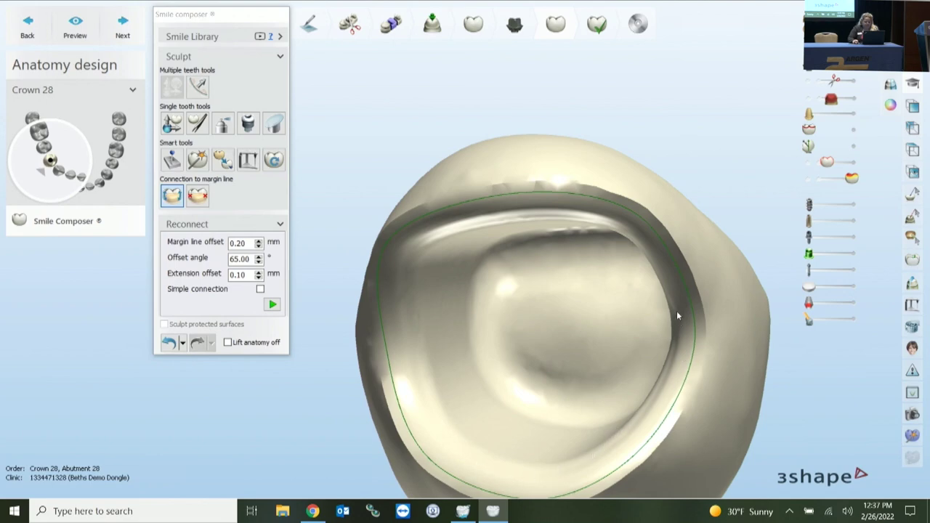
{"action": "right_click_drag", "start_coordinate": [661, 284], "coordinate": [690, 426]}
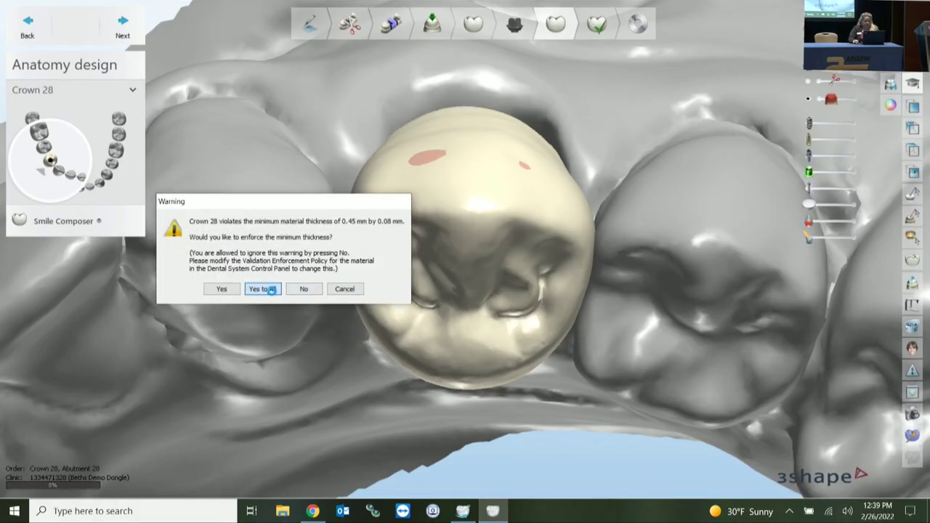
Enforce the minimum material thickness on all crown areas and proceed to the abutment assembly to inspect the abutment's shape.
{"action": "left_click", "coordinate": [272, 289]}
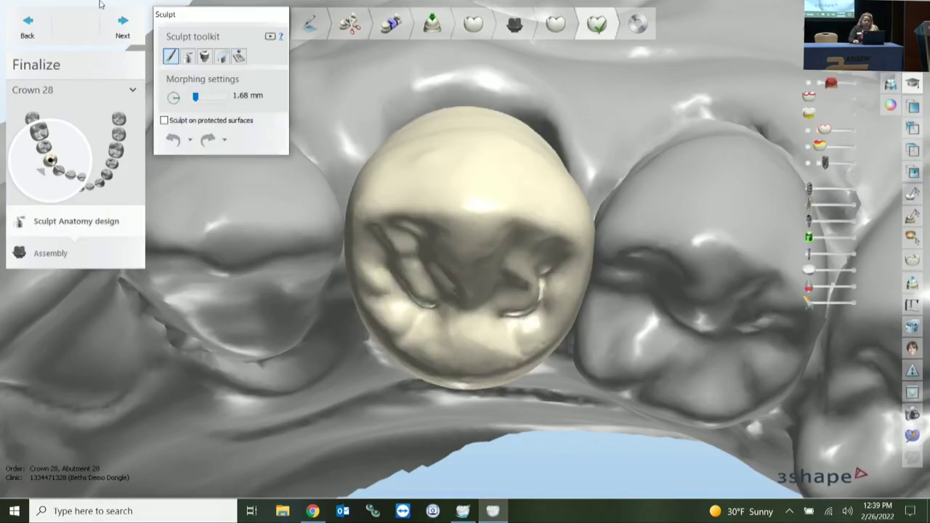
{"action": "left_click", "coordinate": [114, 24]}
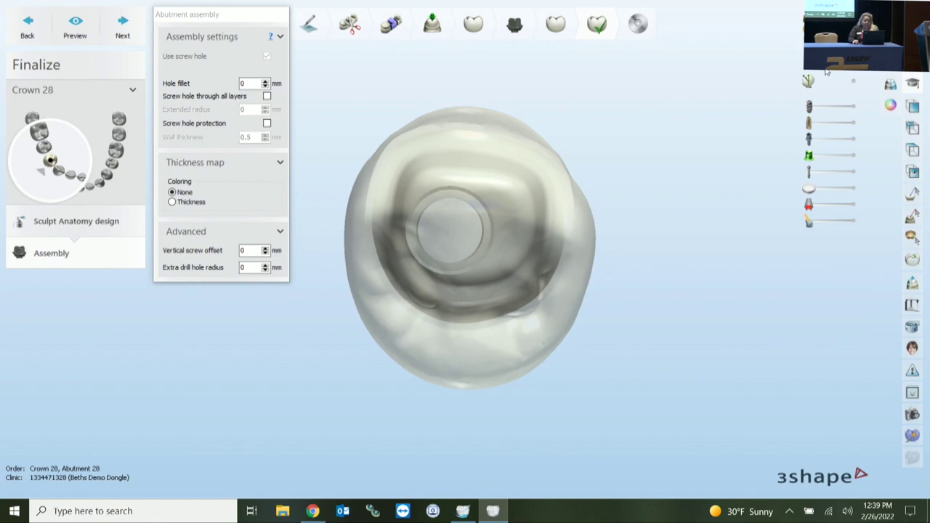
{"action": "right_click_drag", "start_coordinate": [524, 326], "coordinate": [587, 215]}
{"action": "right_click_drag", "start_coordinate": [479, 190], "coordinate": [536, 350]}
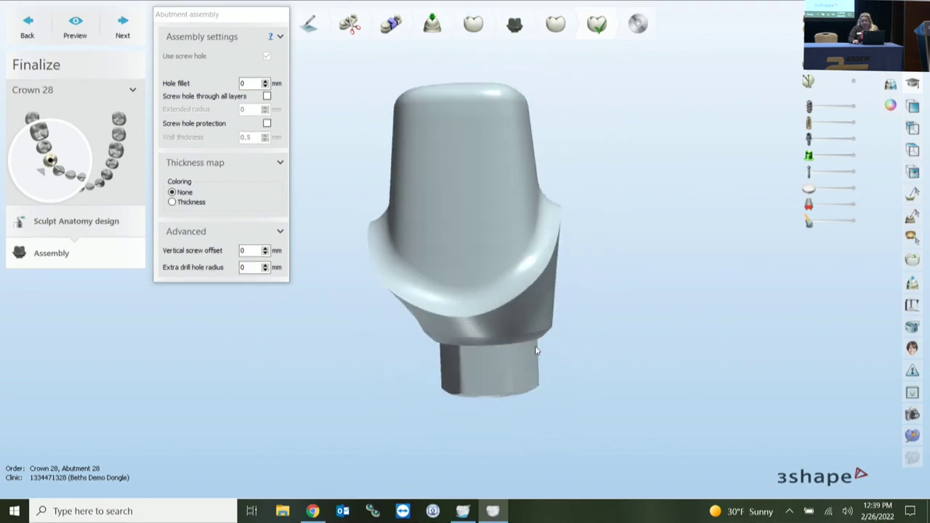
{"action": "right_click_drag", "start_coordinate": [539, 348], "coordinate": [549, 194]}
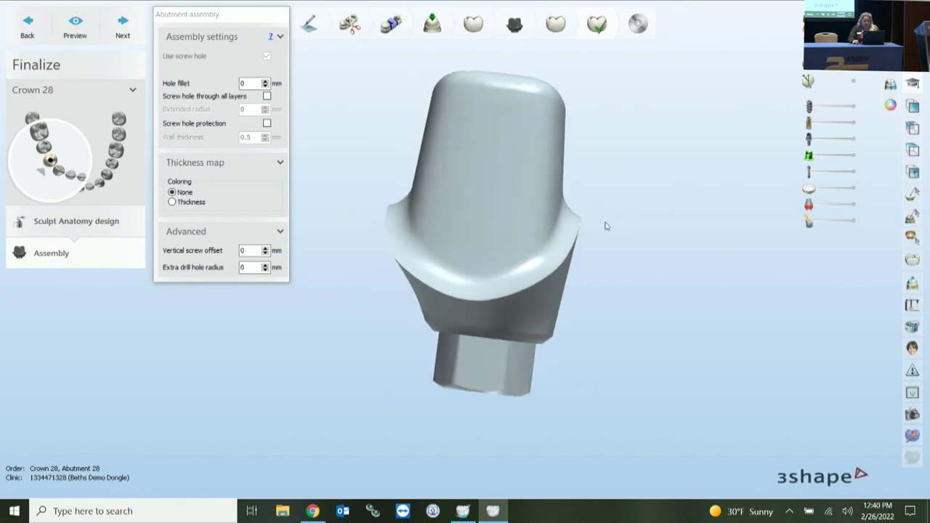
{"action": "right_click_drag", "start_coordinate": [498, 149], "coordinate": [454, 264]}
{"action": "right_click_drag", "start_coordinate": [540, 374], "coordinate": [554, 333]}
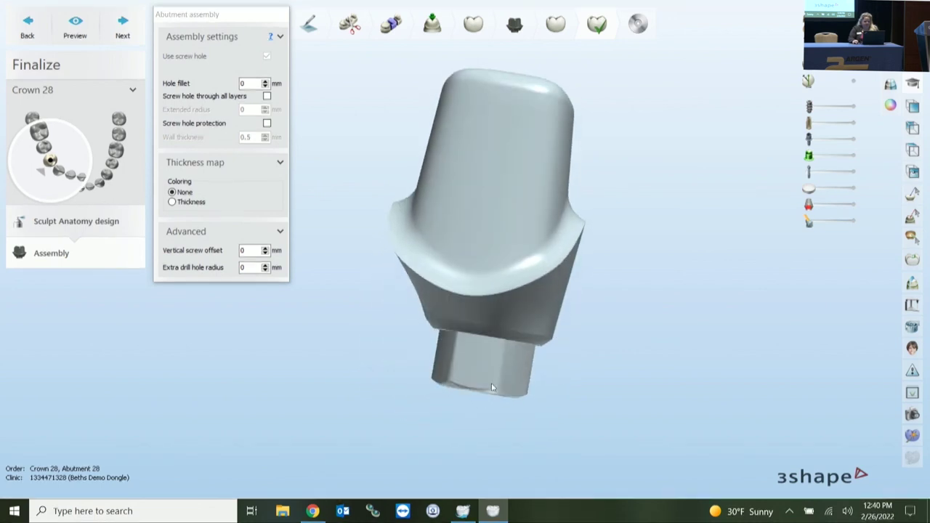
Switch to Chrome and page back from the cement gap settings through the anterior abutment guidelines of the Argen Split-File Design Recommendations.
{"action": "left_click", "coordinate": [313, 510]}
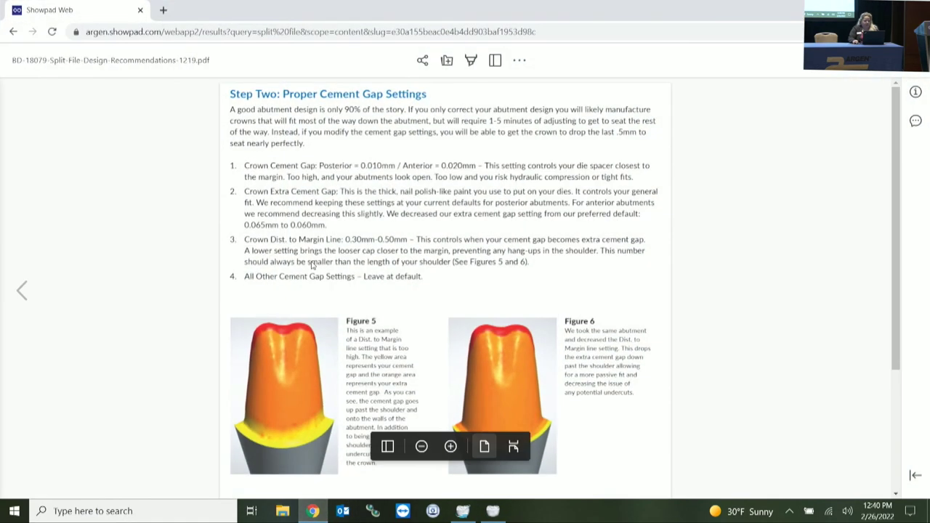
{"action": "scroll", "coordinate": [311, 265], "scroll_direction": "down", "scroll_amount": 3}
{"action": "left_click", "coordinate": [21, 298]}
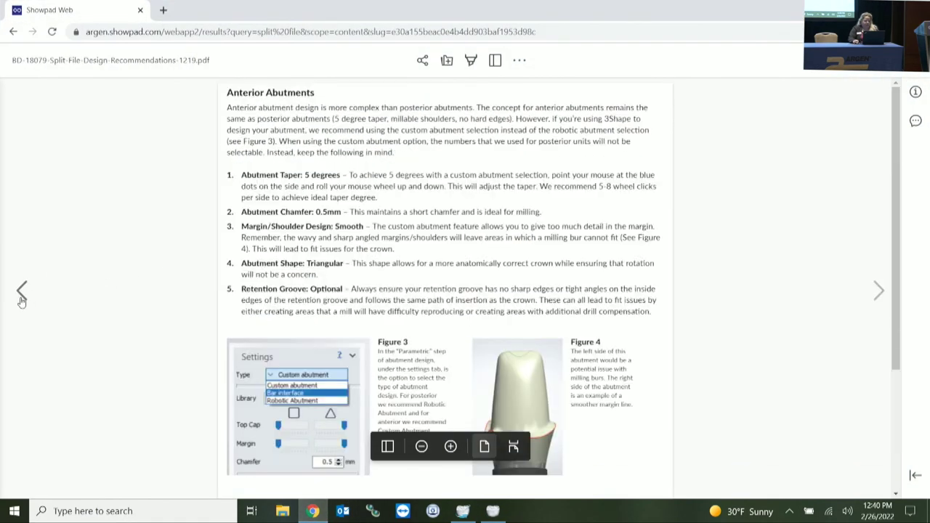
{"action": "left_click", "coordinate": [21, 294]}
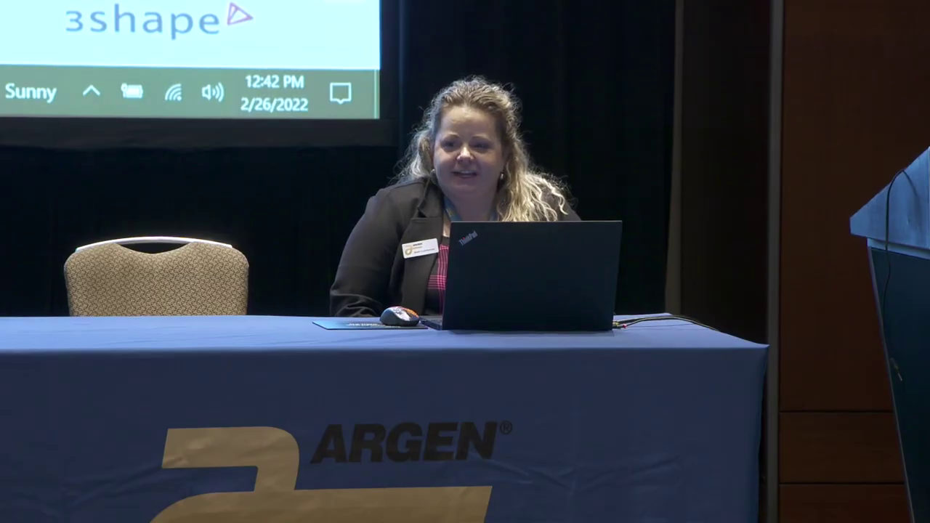